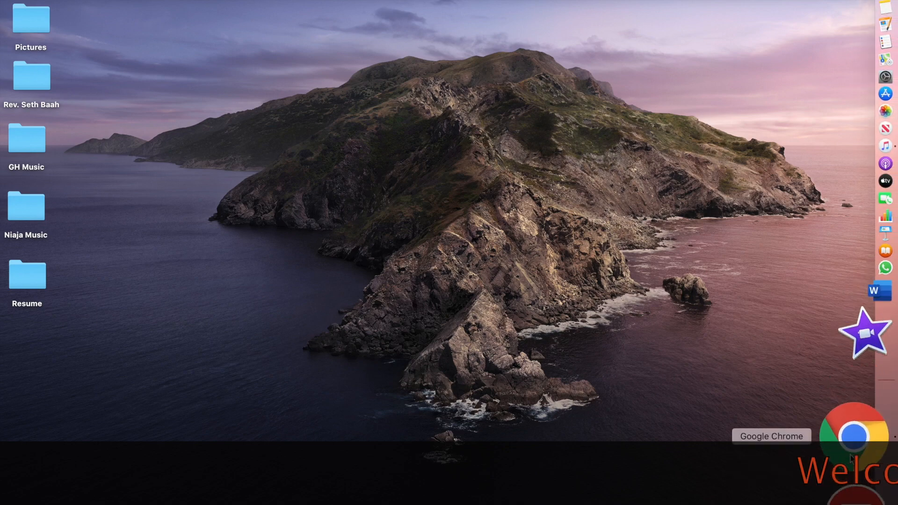
Launch Chrome full screen, search Google for uscis and open the USCIS: Home result.
{"action": "left_click", "coordinate": [852, 459]}
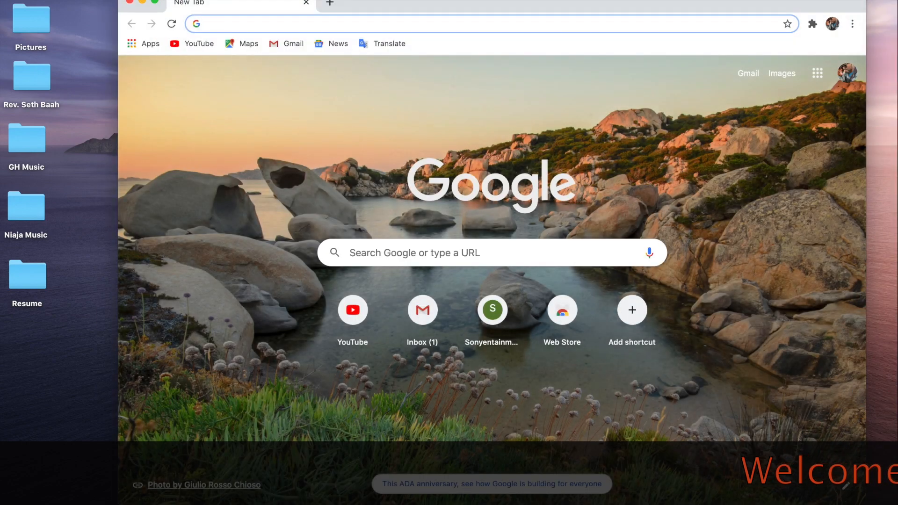
{"action": "left_click", "coordinate": [155, 1]}
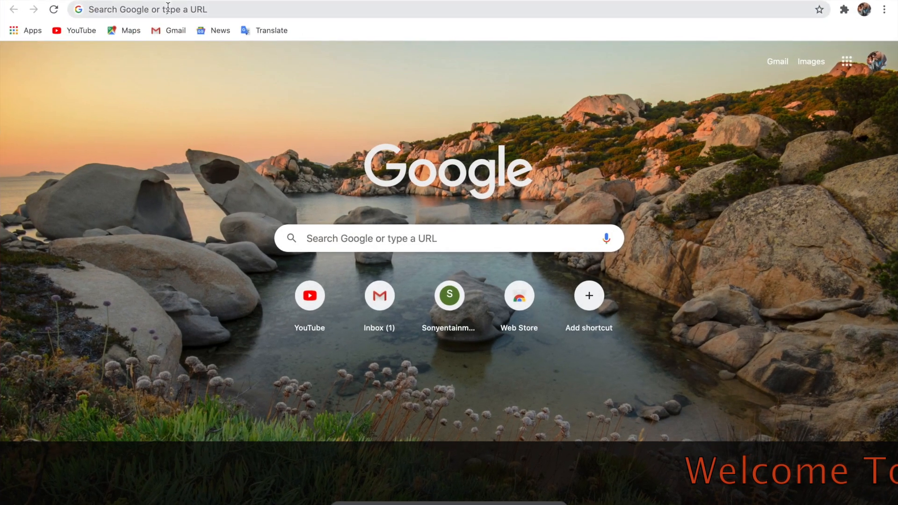
{"action": "type", "text": "us"}
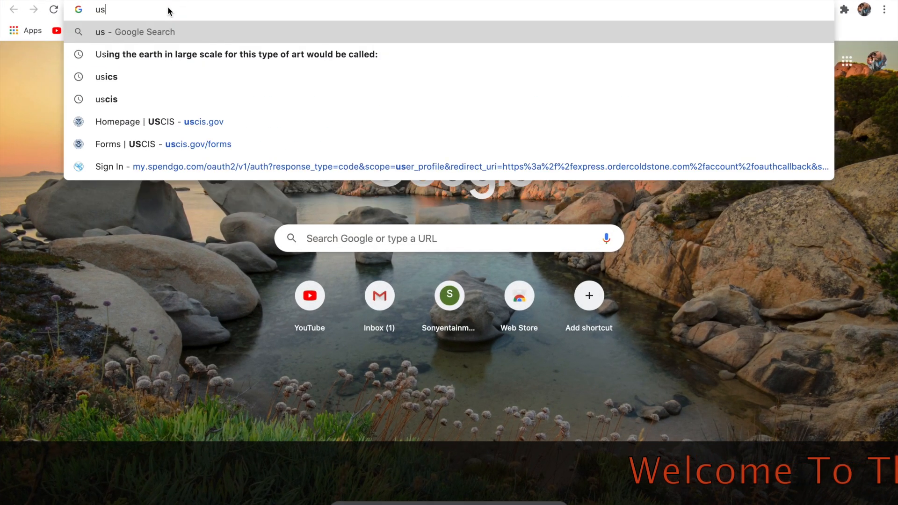
{"action": "left_click", "coordinate": [141, 77]}
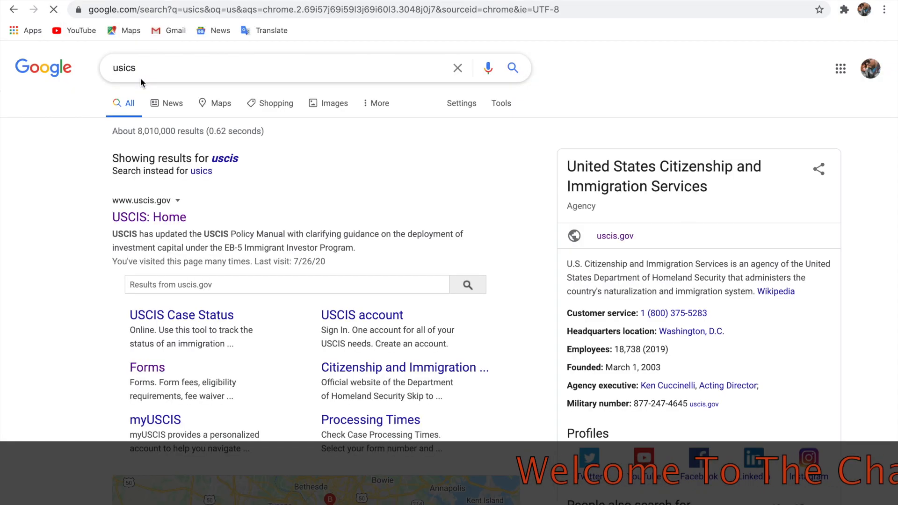
{"action": "left_click", "coordinate": [171, 217]}
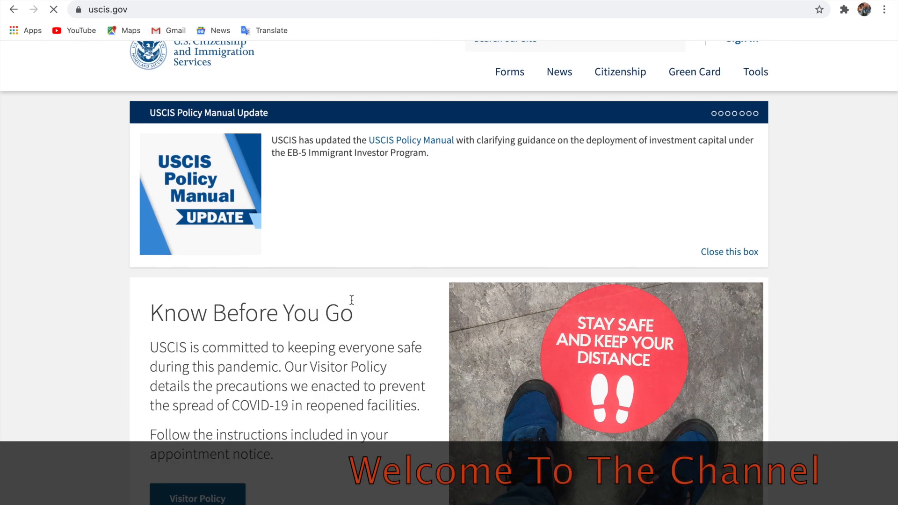
Go from the uscis.gov homepage through Forms to the All Forms list.
{"action": "scroll", "coordinate": [351, 301], "scroll_direction": "down", "scroll_amount": 20}
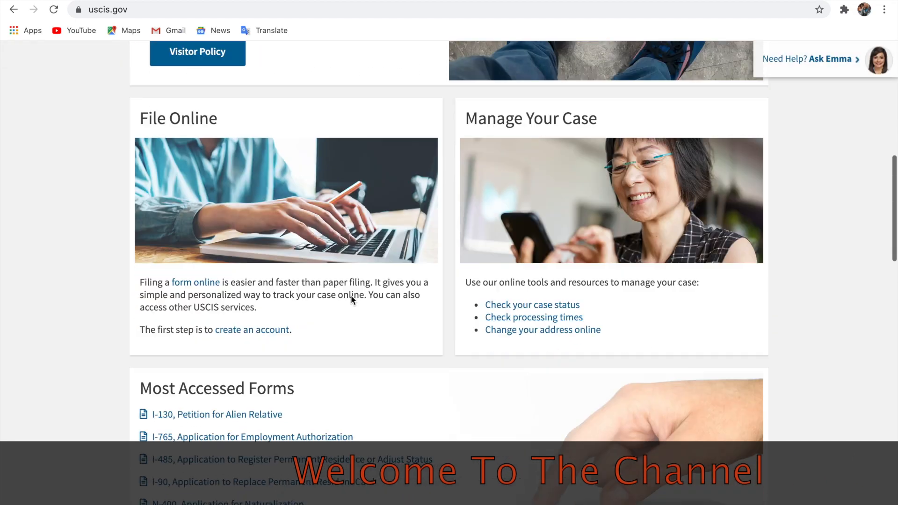
{"action": "scroll", "coordinate": [351, 301], "scroll_direction": "down", "scroll_amount": 10}
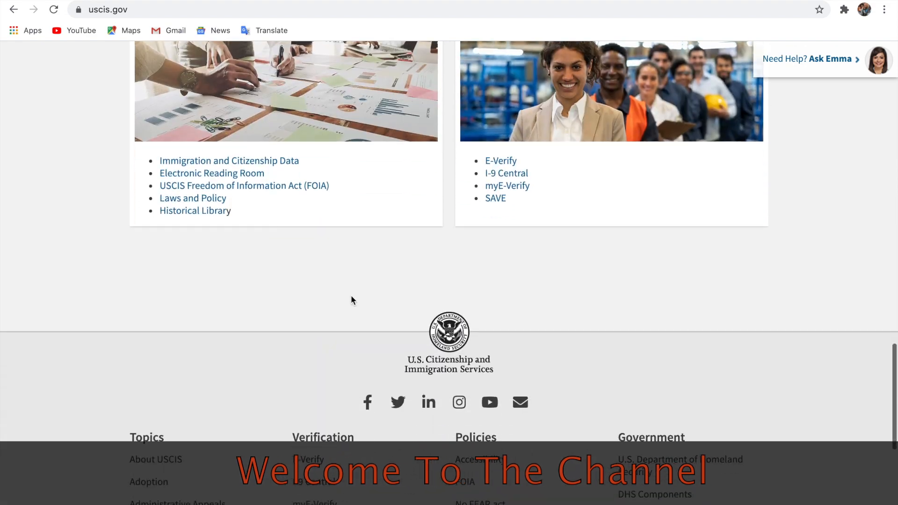
{"action": "scroll", "coordinate": [352, 300], "scroll_direction": "up", "scroll_amount": 20}
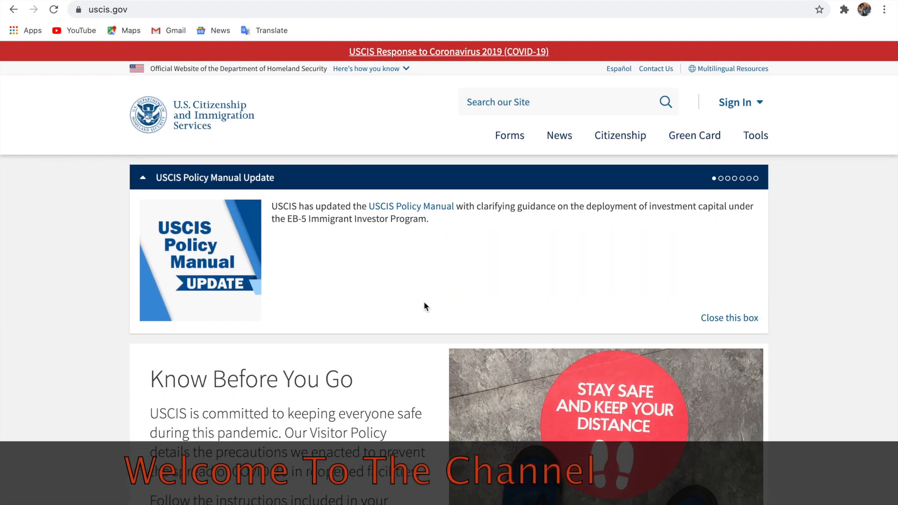
{"action": "left_click", "coordinate": [512, 141]}
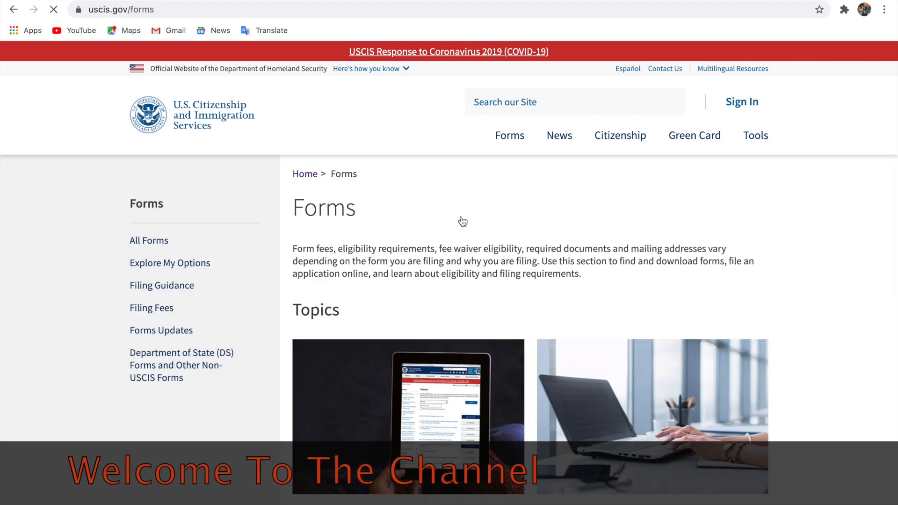
{"action": "scroll", "coordinate": [437, 317], "scroll_direction": "down", "scroll_amount": 2}
{"action": "scroll", "coordinate": [437, 318], "scroll_direction": "down", "scroll_amount": 3}
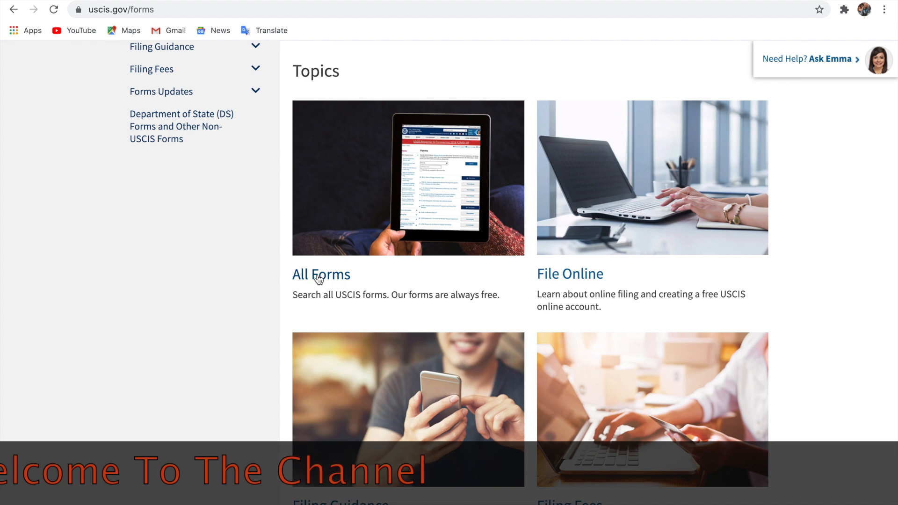
{"action": "left_click", "coordinate": [320, 276]}
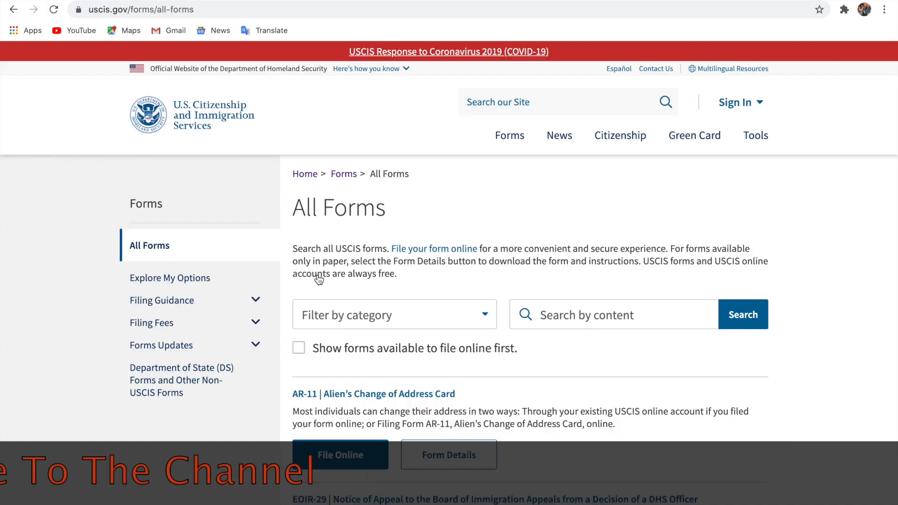
Page forward twice through the All Forms list to the I-130 Petition for Alien Relative entry.
{"action": "scroll", "coordinate": [319, 280], "scroll_direction": "down", "scroll_amount": 6}
{"action": "scroll", "coordinate": [320, 279], "scroll_direction": "up", "scroll_amount": 4}
{"action": "scroll", "coordinate": [320, 280], "scroll_direction": "down", "scroll_amount": 12}
{"action": "scroll", "coordinate": [320, 279], "scroll_direction": "down", "scroll_amount": 12}
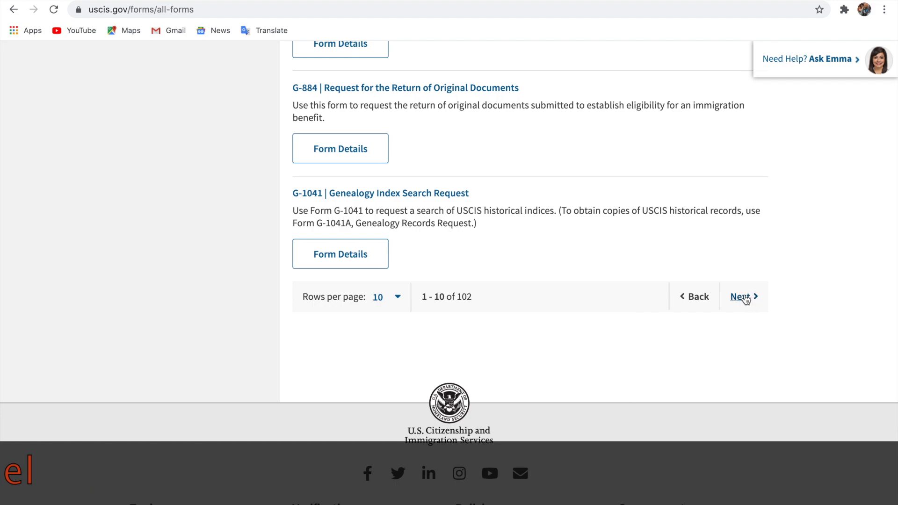
{"action": "left_click", "coordinate": [745, 300]}
{"action": "scroll", "coordinate": [745, 299], "scroll_direction": "down", "scroll_amount": 6}
{"action": "scroll", "coordinate": [745, 300], "scroll_direction": "down", "scroll_amount": 12}
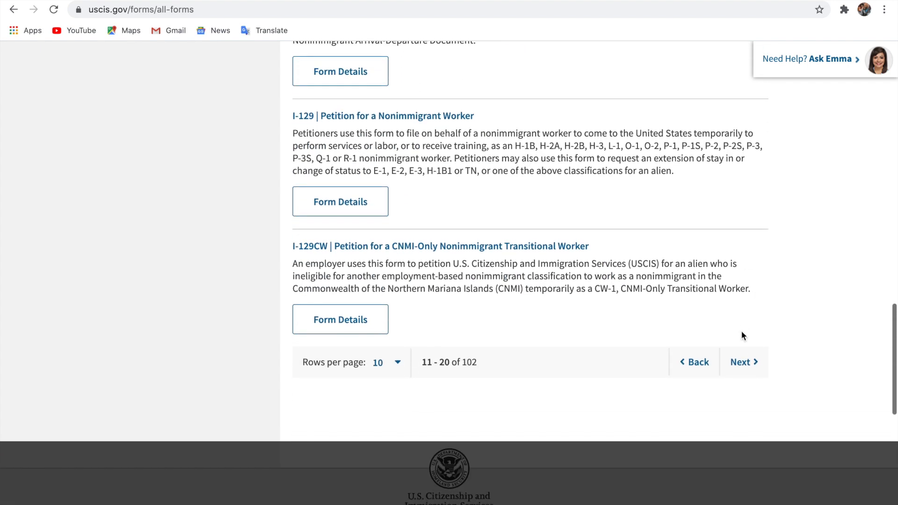
{"action": "left_click", "coordinate": [739, 362]}
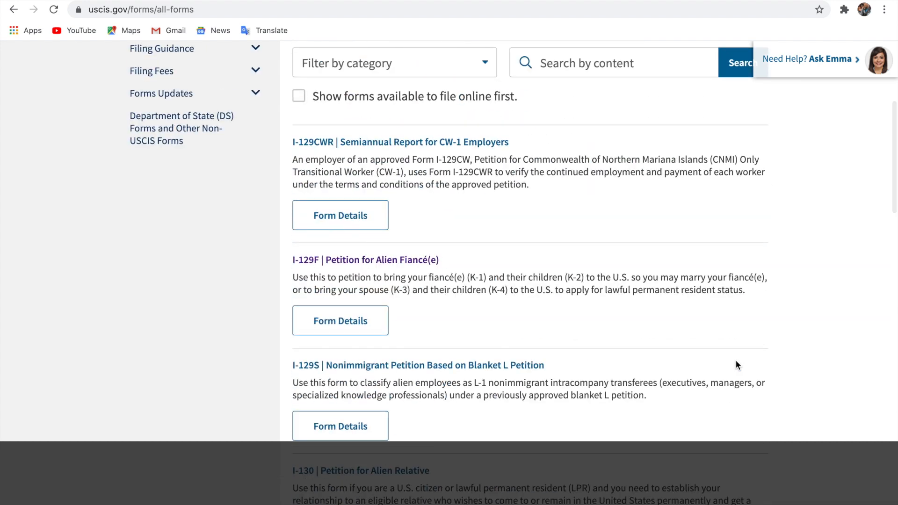
{"action": "scroll", "coordinate": [736, 364], "scroll_direction": "down", "scroll_amount": 4}
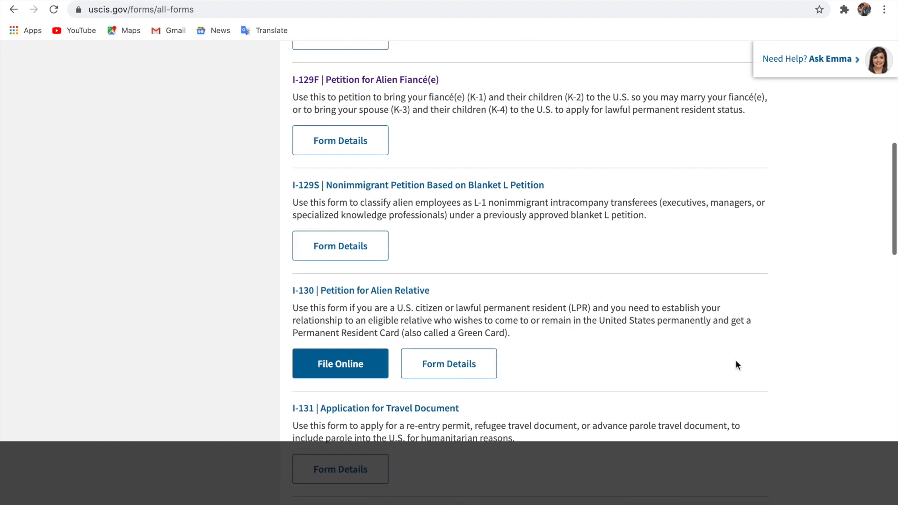
{"action": "scroll", "coordinate": [471, 327], "scroll_direction": "down", "scroll_amount": 1}
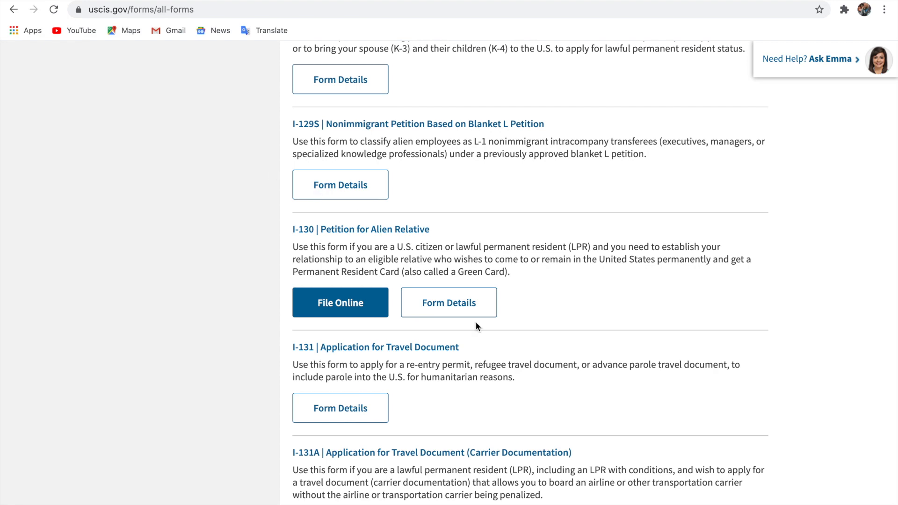
Open the I-130 Petition for Alien Relative page and scroll to Form Details.
{"action": "left_click", "coordinate": [370, 229]}
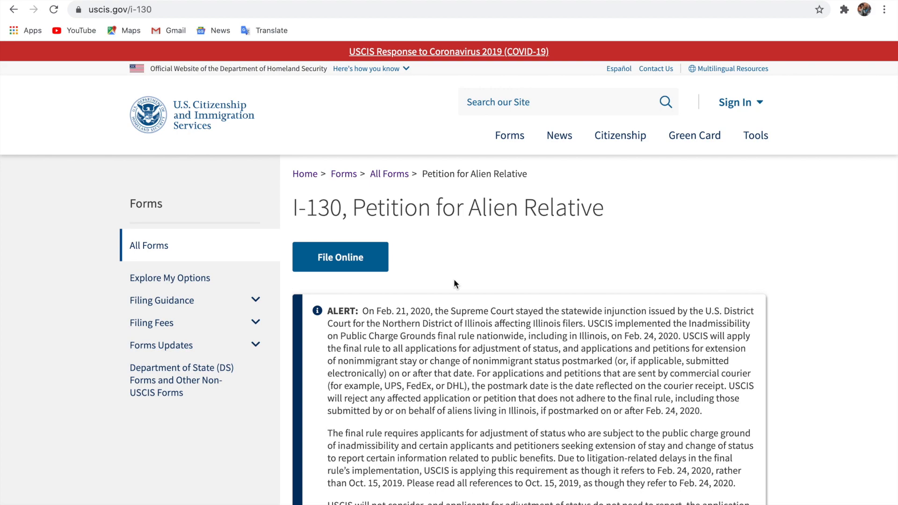
{"action": "scroll", "coordinate": [454, 280], "scroll_direction": "down", "scroll_amount": 10}
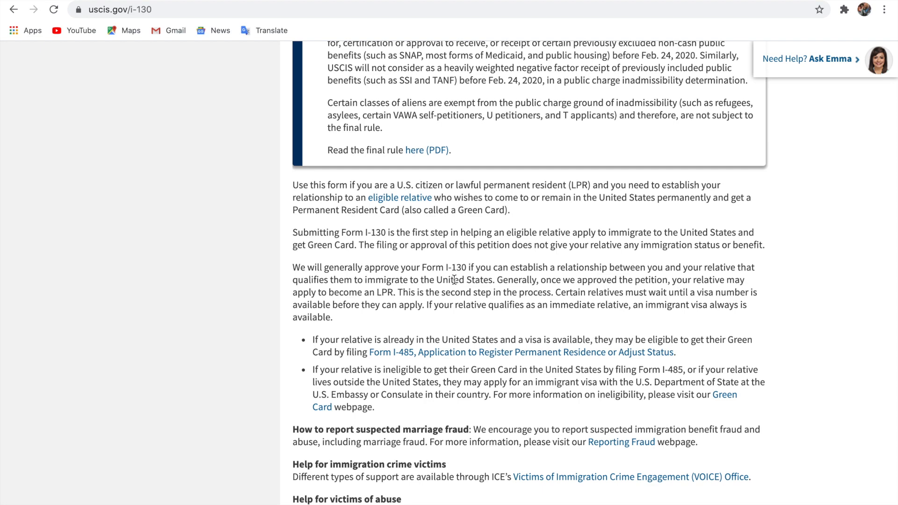
{"action": "scroll", "coordinate": [454, 279], "scroll_direction": "down", "scroll_amount": 10}
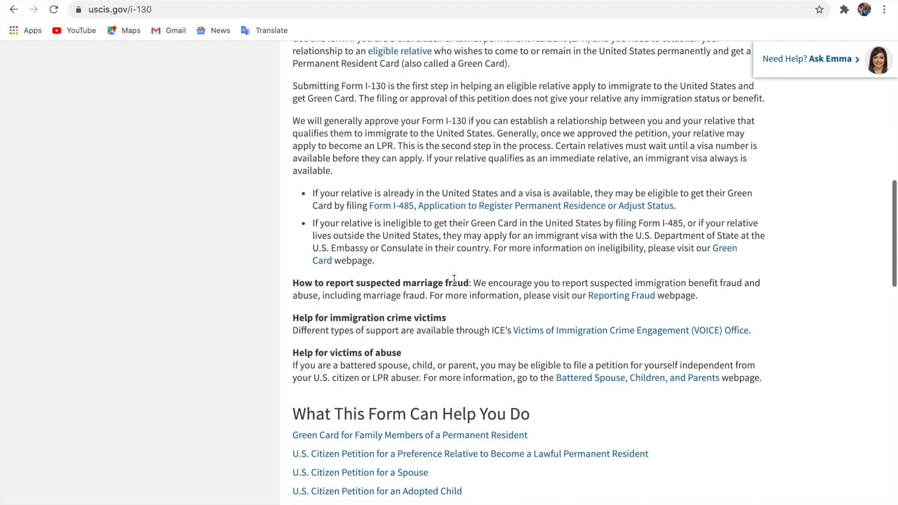
{"action": "scroll", "coordinate": [454, 280], "scroll_direction": "down", "scroll_amount": 2}
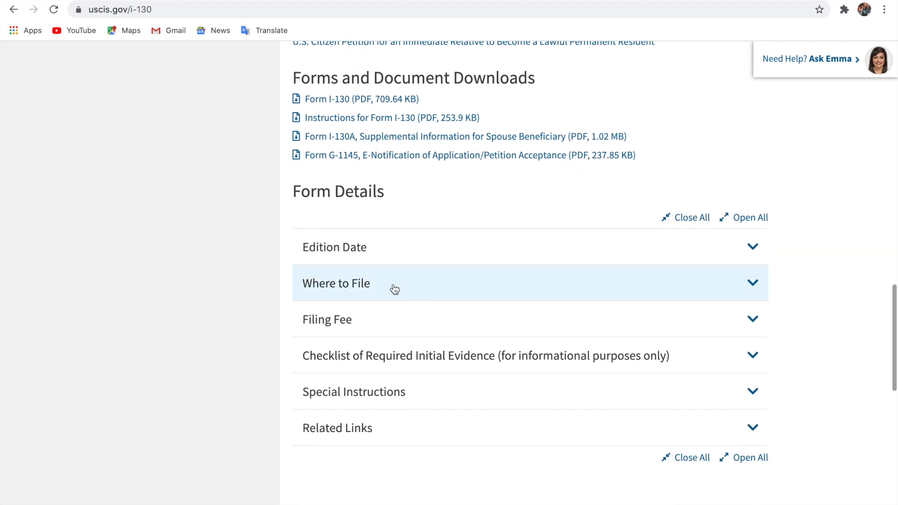
Check the Edition Date of 02/13/19, dismissing the chat popup, then collapse it.
{"action": "left_click", "coordinate": [757, 257]}
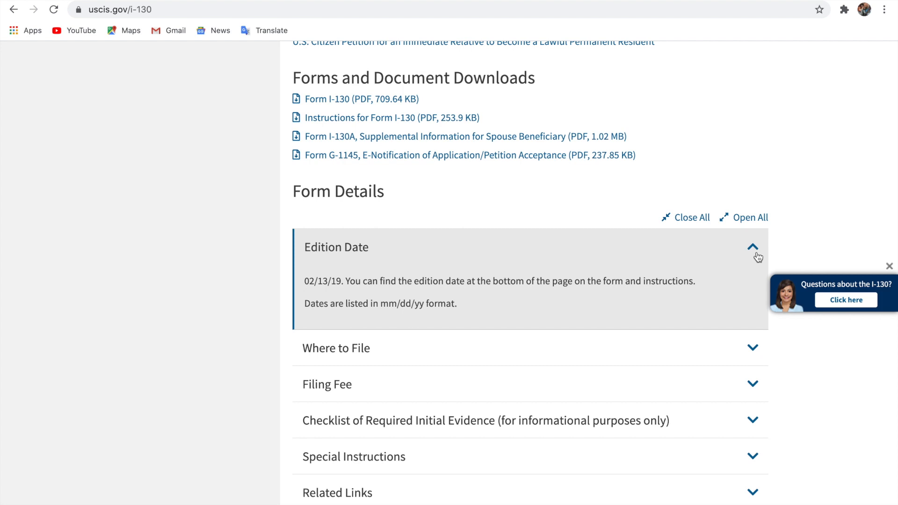
{"action": "left_click", "coordinate": [889, 266]}
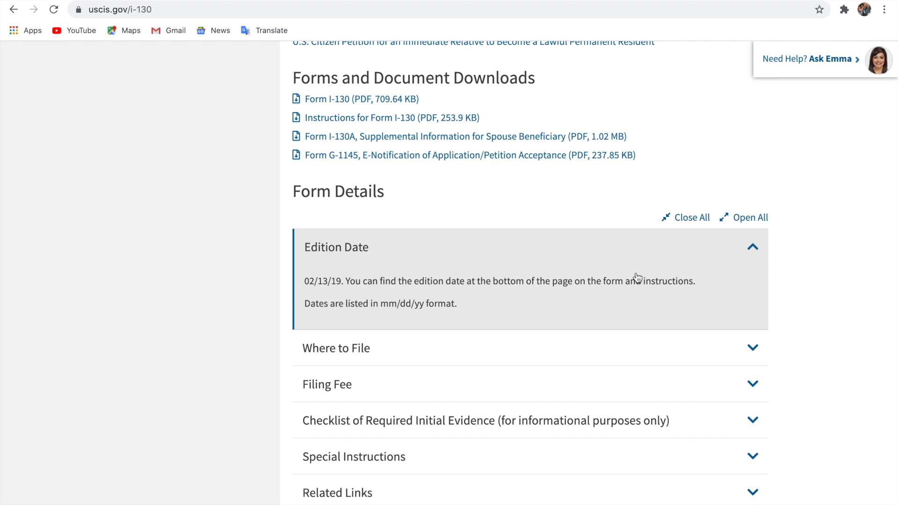
{"action": "left_click", "coordinate": [757, 249]}
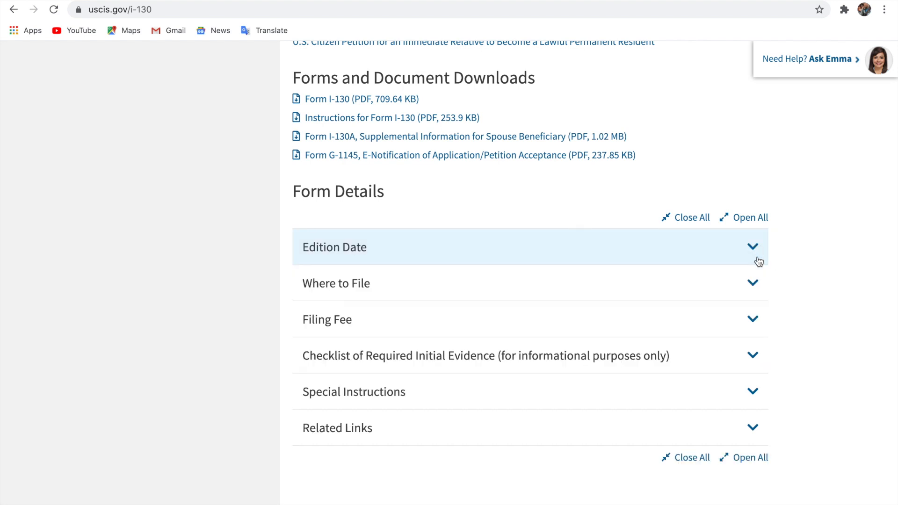
Read the Where to File tips, then expand Filing Fee showing the $535 fee.
{"action": "left_click", "coordinate": [760, 293]}
{"action": "scroll", "coordinate": [649, 397], "scroll_direction": "down", "scroll_amount": 4}
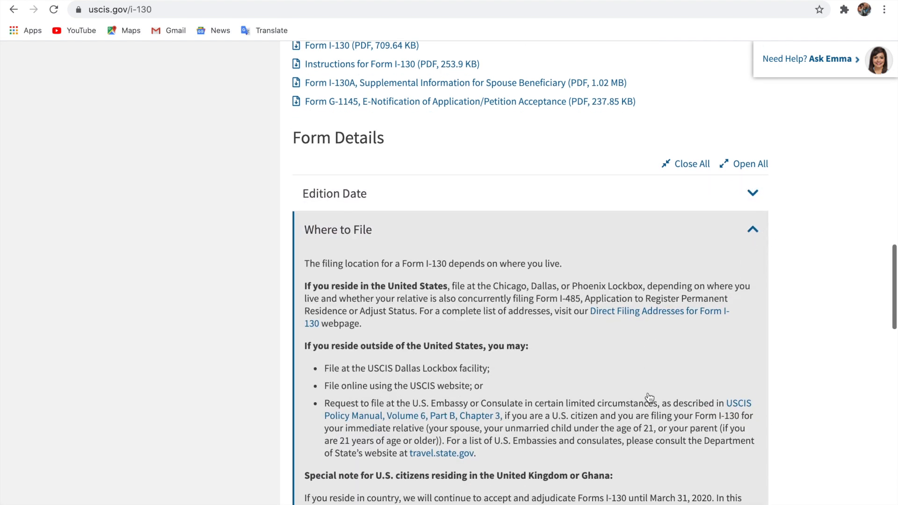
{"action": "scroll", "coordinate": [649, 397], "scroll_direction": "down", "scroll_amount": 6}
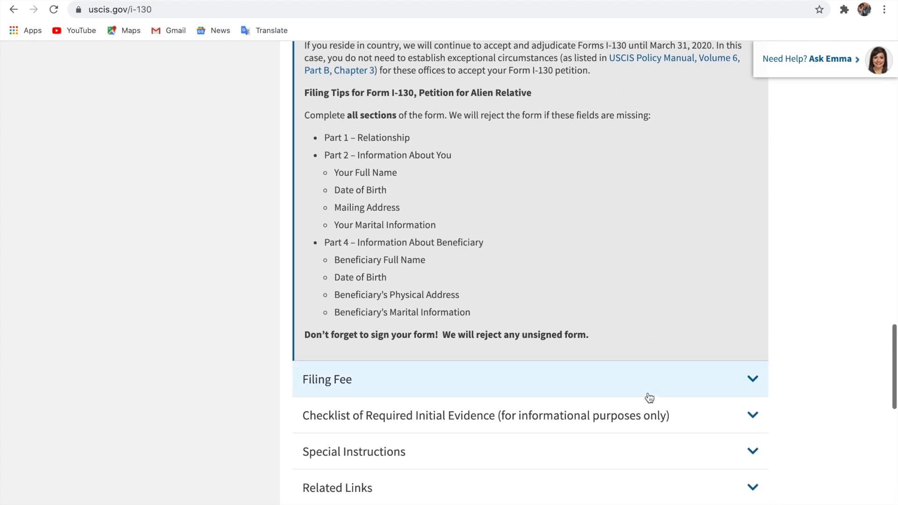
{"action": "scroll", "coordinate": [650, 397], "scroll_direction": "up", "scroll_amount": 3}
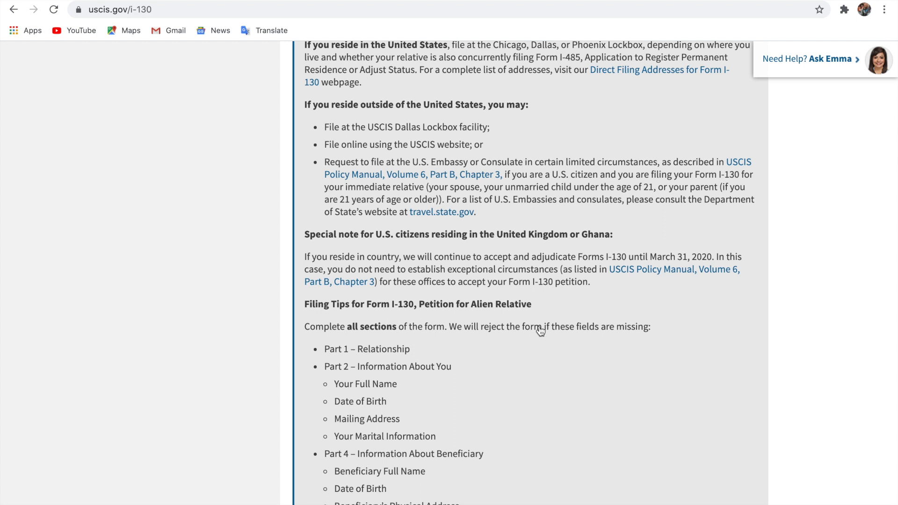
{"action": "scroll", "coordinate": [540, 332], "scroll_direction": "down", "scroll_amount": 1}
{"action": "scroll", "coordinate": [541, 331], "scroll_direction": "up", "scroll_amount": 4}
{"action": "scroll", "coordinate": [541, 332], "scroll_direction": "down", "scroll_amount": 2}
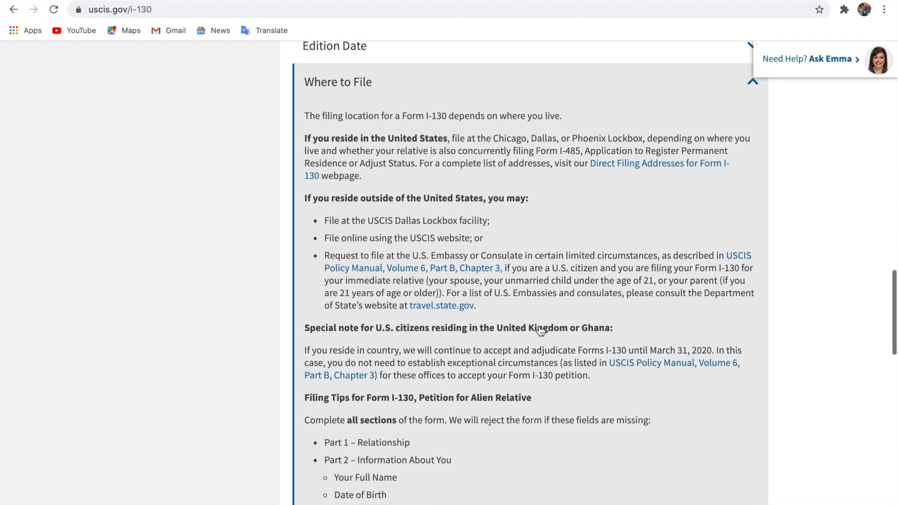
{"action": "scroll", "coordinate": [541, 331], "scroll_direction": "down", "scroll_amount": 4}
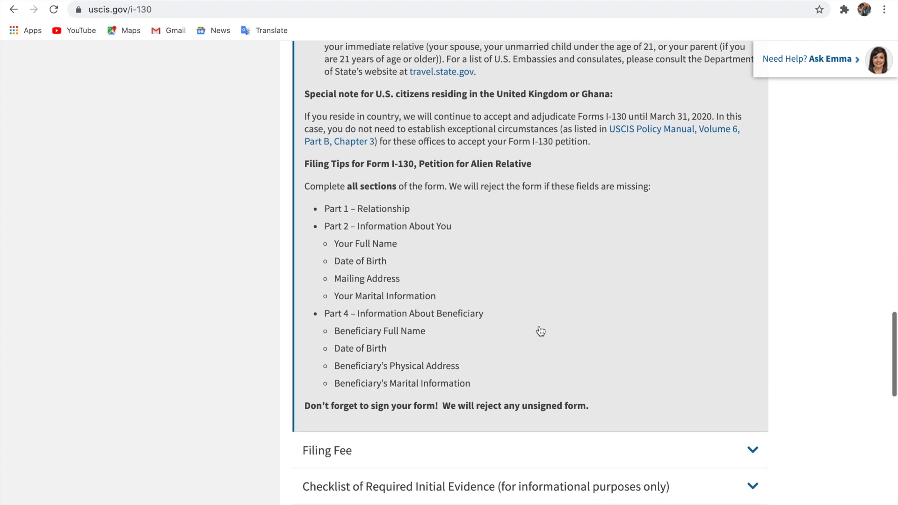
{"action": "scroll", "coordinate": [647, 233], "scroll_direction": "up", "scroll_amount": 7}
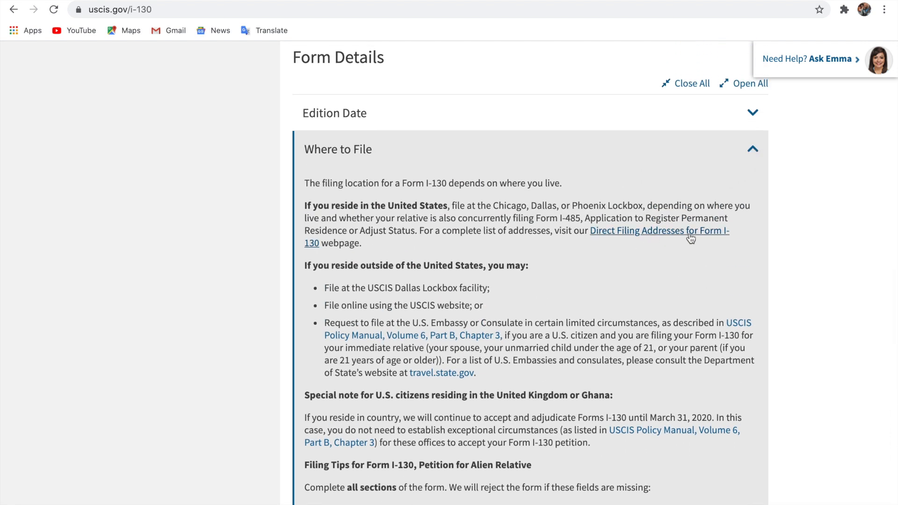
{"action": "left_click", "coordinate": [753, 152]}
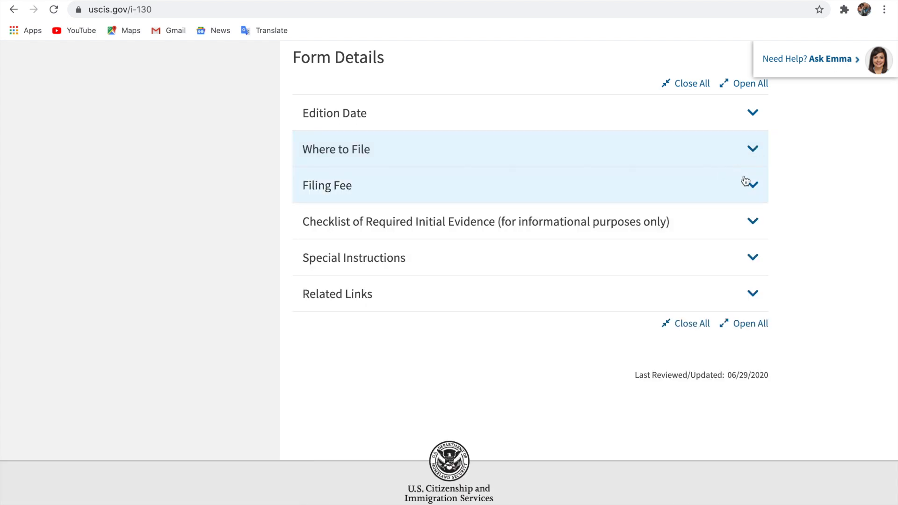
{"action": "left_click", "coordinate": [755, 188]}
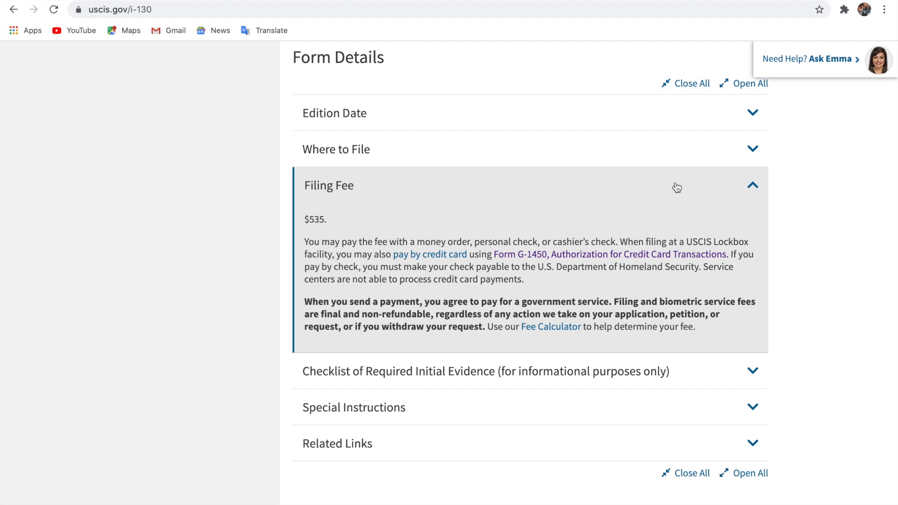
Read the Checklist of Required Initial Evidence, then open the Form I-130 (PDF) link.
{"action": "left_click", "coordinate": [753, 189]}
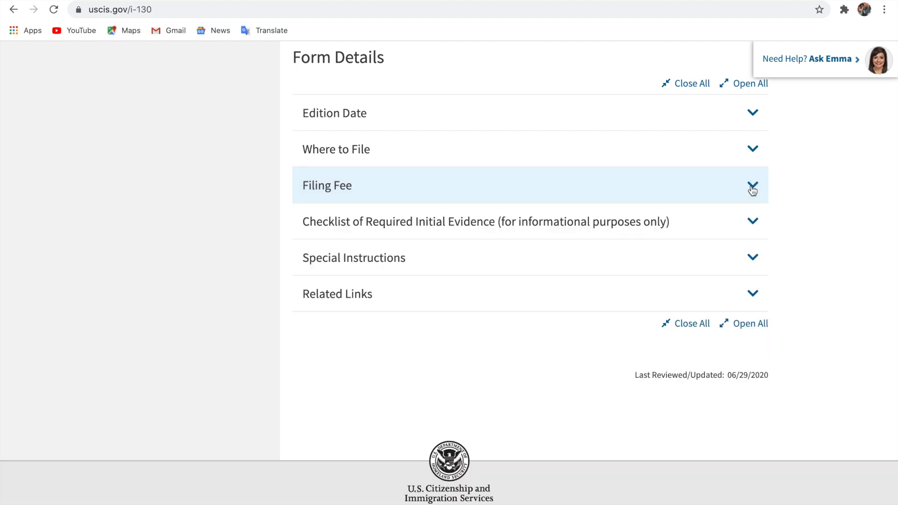
{"action": "left_click", "coordinate": [755, 223]}
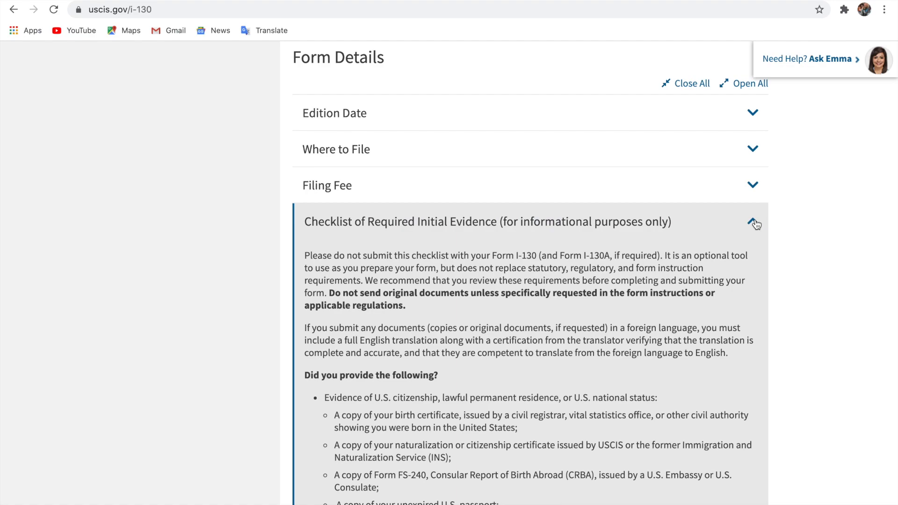
{"action": "scroll", "coordinate": [756, 224], "scroll_direction": "down", "scroll_amount": 20}
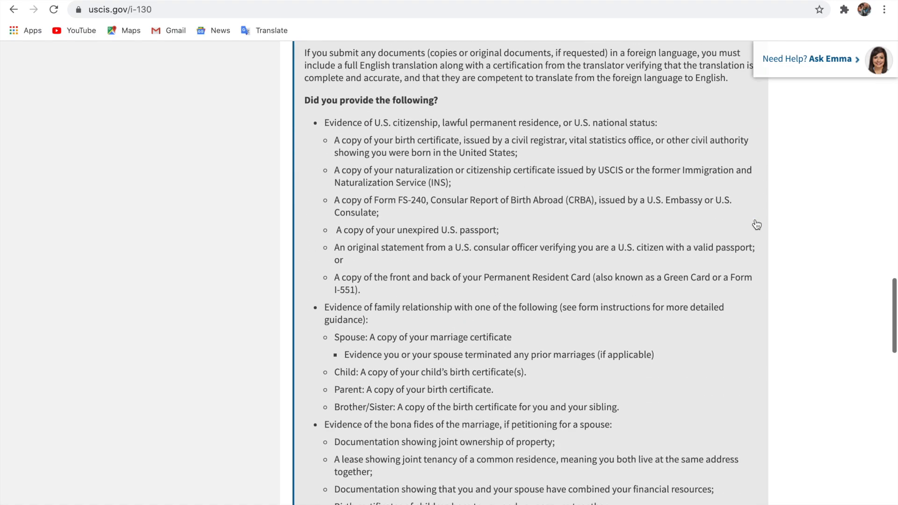
{"action": "scroll", "coordinate": [757, 225], "scroll_direction": "up", "scroll_amount": 17}
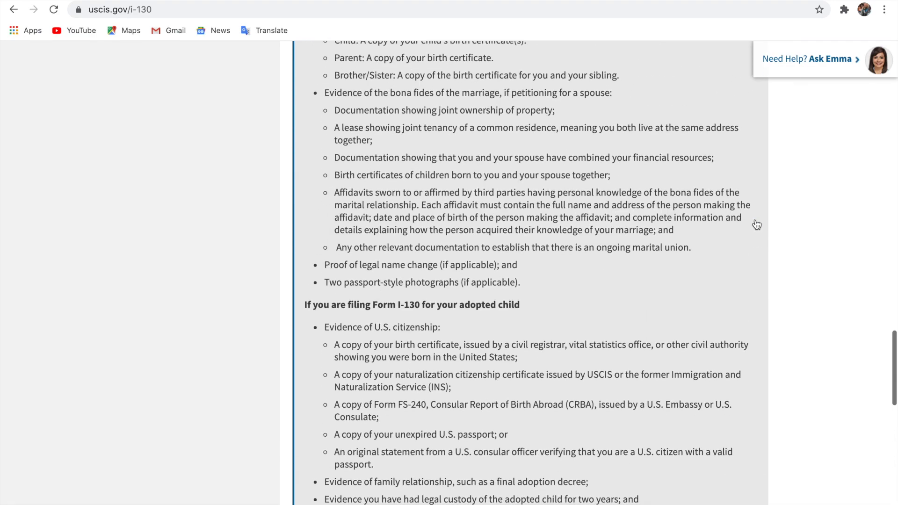
{"action": "scroll", "coordinate": [757, 187], "scroll_direction": "up", "scroll_amount": 2}
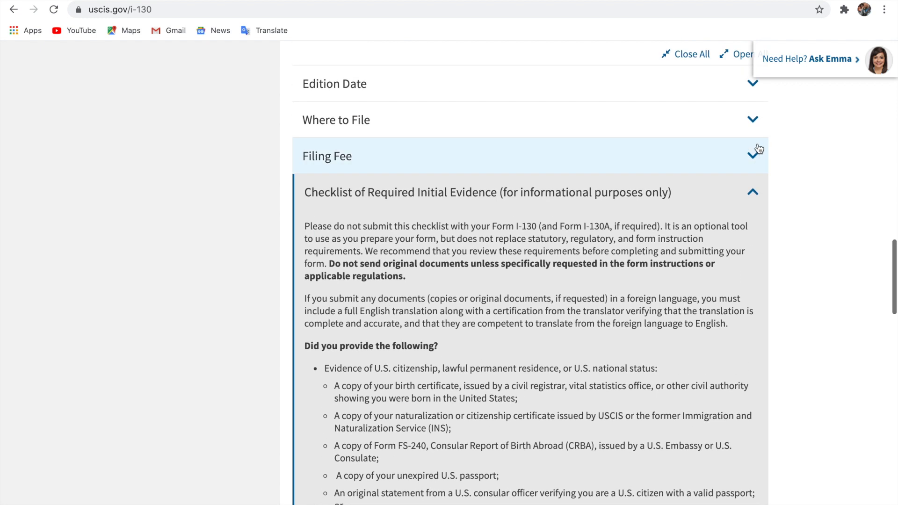
{"action": "left_click", "coordinate": [757, 201]}
{"action": "scroll", "coordinate": [456, 314], "scroll_direction": "up", "scroll_amount": 8}
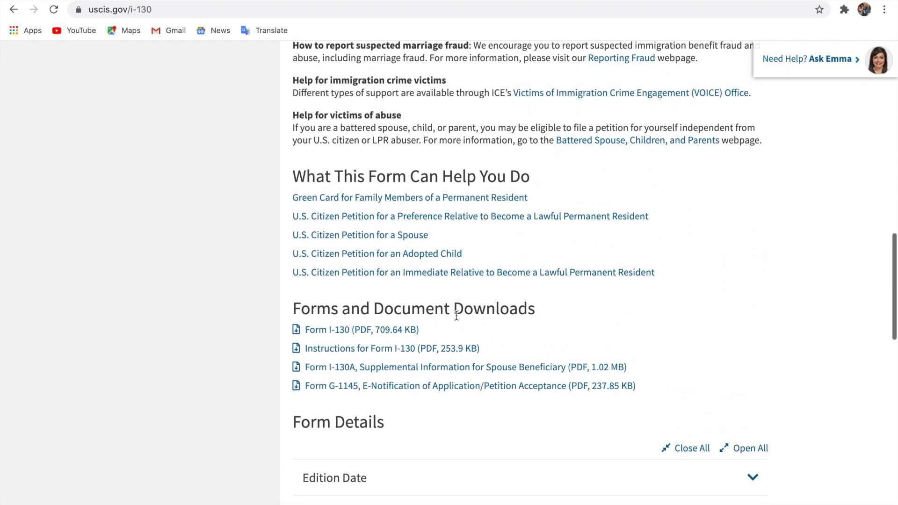
{"action": "left_click", "coordinate": [348, 336]}
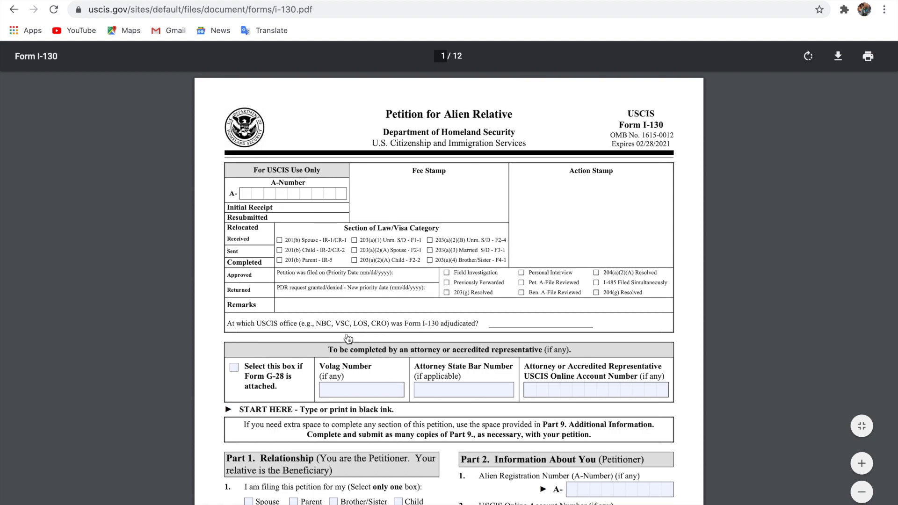
Zoom the I-130 PDF from fit-to-page to fit-to-width.
{"action": "scroll", "coordinate": [348, 339], "scroll_direction": "down", "scroll_amount": 10}
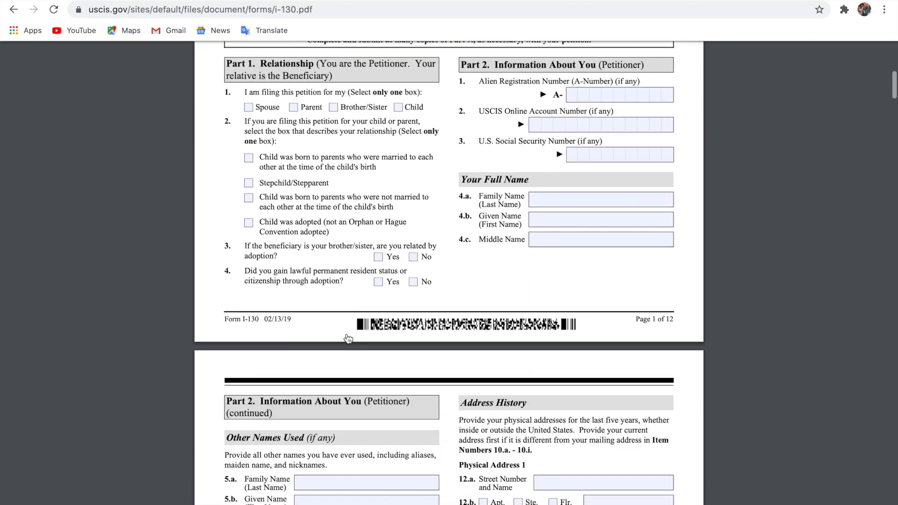
{"action": "scroll", "coordinate": [348, 338], "scroll_direction": "up", "scroll_amount": 10}
{"action": "scroll", "coordinate": [348, 339], "scroll_direction": "down", "scroll_amount": 8}
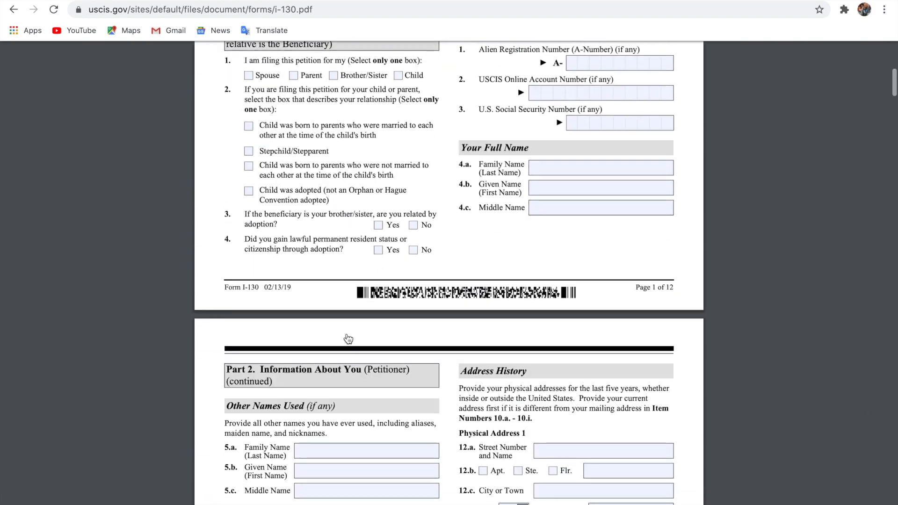
{"action": "scroll", "coordinate": [349, 338], "scroll_direction": "up", "scroll_amount": 8}
{"action": "mouse_move", "coordinate": [694, 71]}
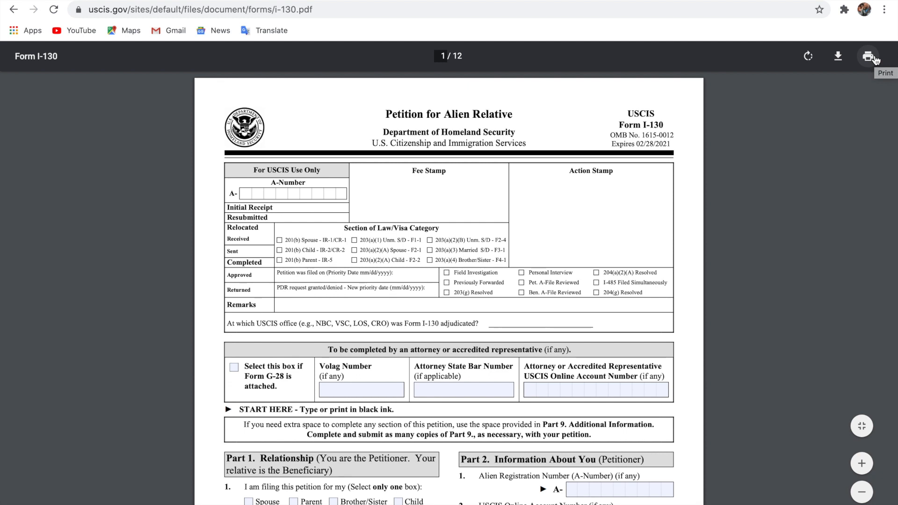
{"action": "left_click", "coordinate": [862, 426]}
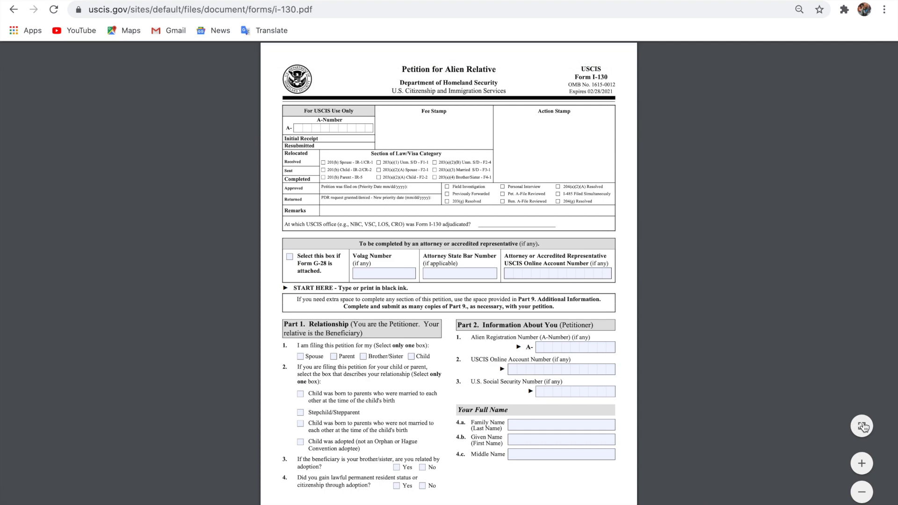
{"action": "left_click", "coordinate": [863, 426]}
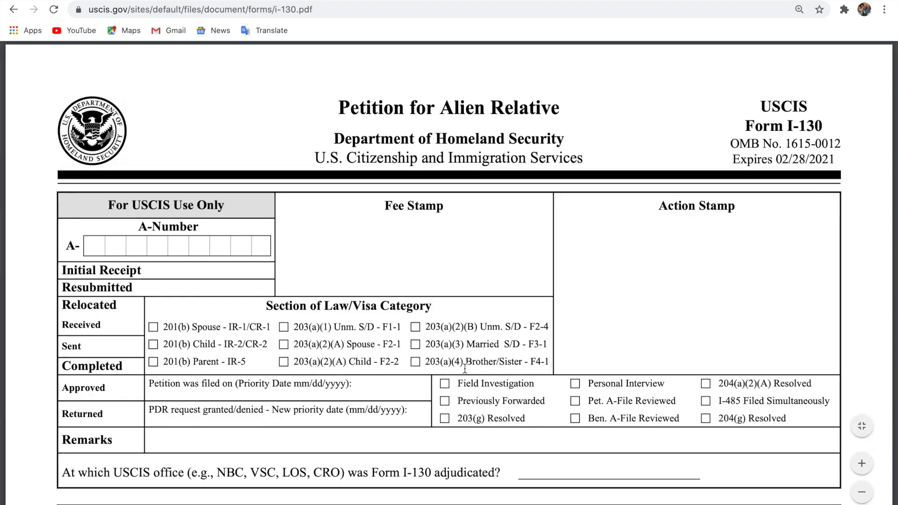
Scroll through page 1 to review the blank Part 1 Relationship and Part 2 petitioner fields.
{"action": "scroll", "coordinate": [465, 370], "scroll_direction": "down", "scroll_amount": 6}
{"action": "scroll", "coordinate": [465, 369], "scroll_direction": "down", "scroll_amount": 3}
{"action": "scroll", "coordinate": [621, 239], "scroll_direction": "up", "scroll_amount": 10}
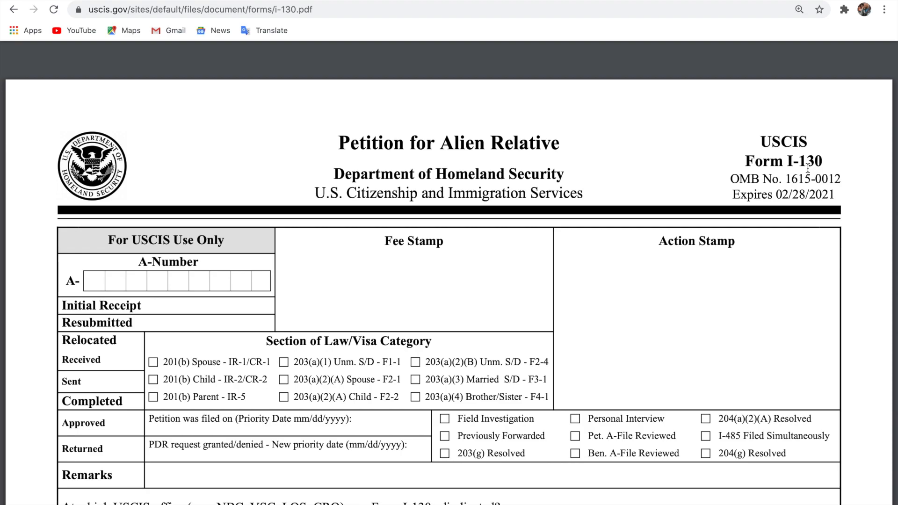
{"action": "scroll", "coordinate": [596, 299], "scroll_direction": "down", "scroll_amount": 8}
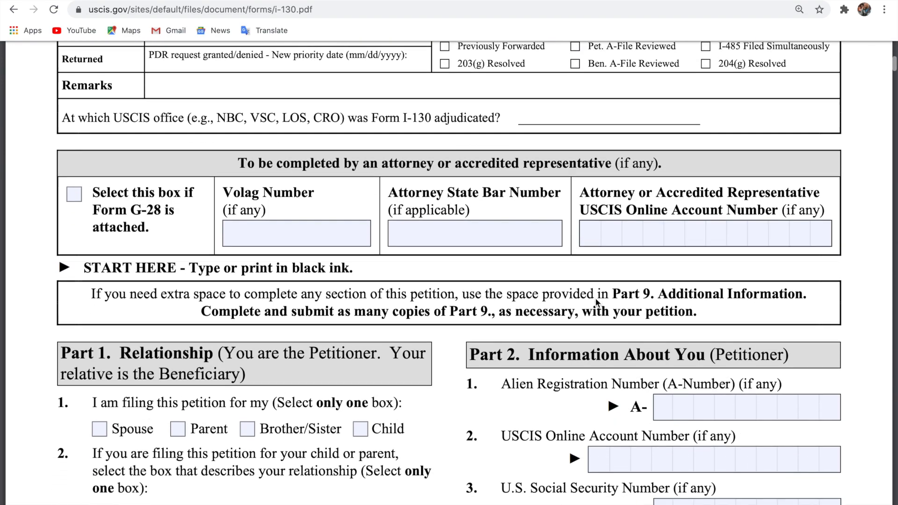
{"action": "scroll", "coordinate": [596, 300], "scroll_direction": "up", "scroll_amount": 9}
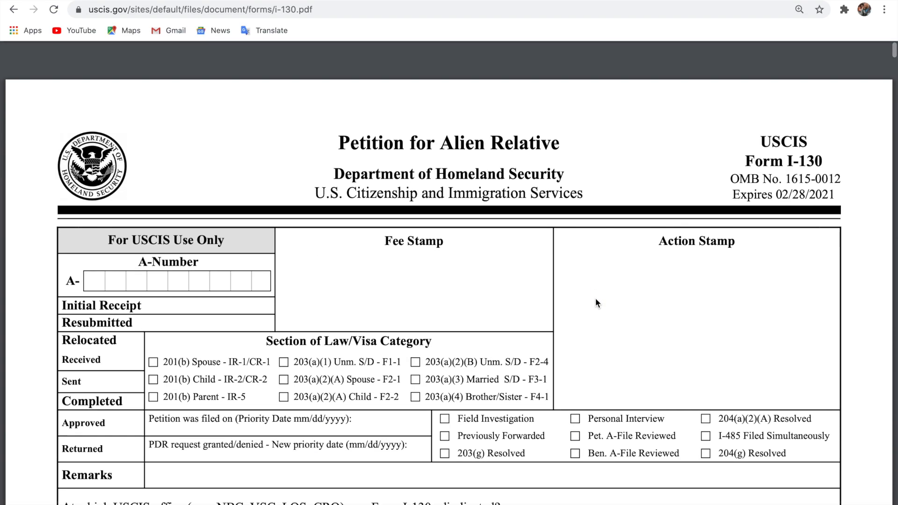
{"action": "scroll", "coordinate": [596, 299], "scroll_direction": "down", "scroll_amount": 20}
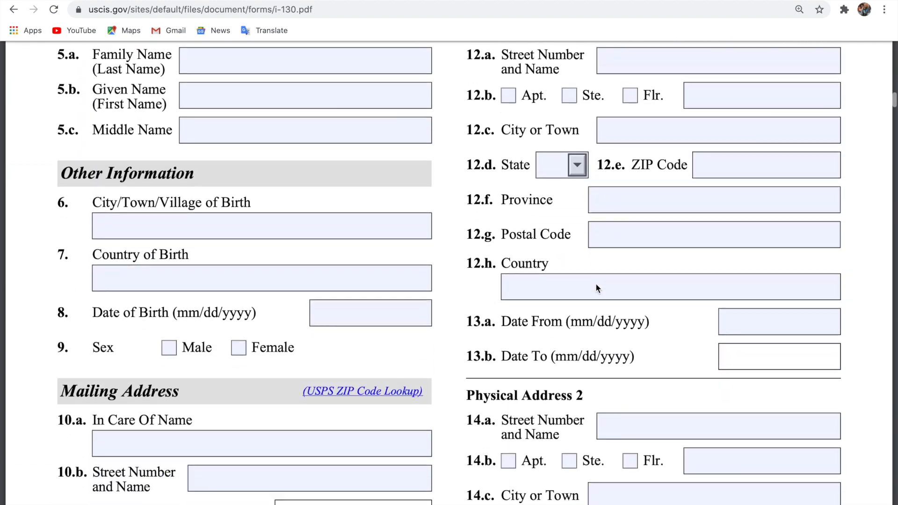
{"action": "scroll", "coordinate": [596, 283], "scroll_direction": "up", "scroll_amount": 8}
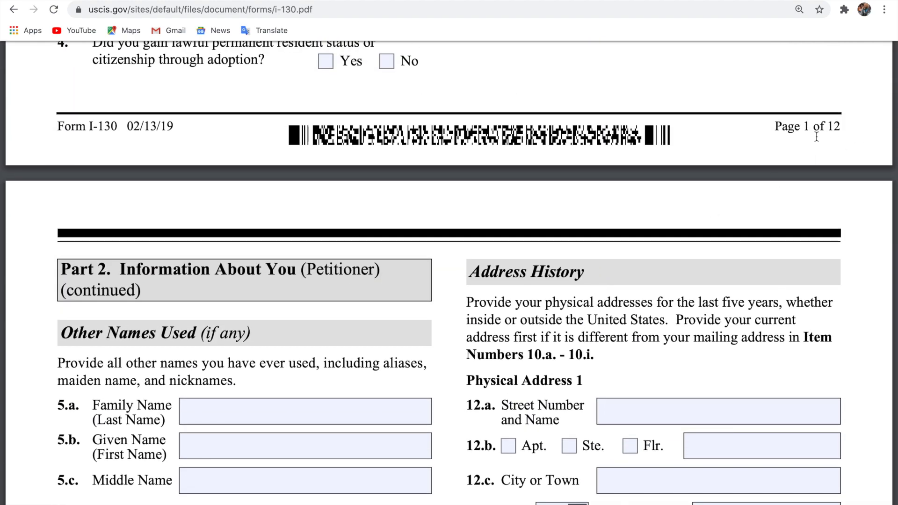
{"action": "scroll", "coordinate": [627, 242], "scroll_direction": "up", "scroll_amount": 7}
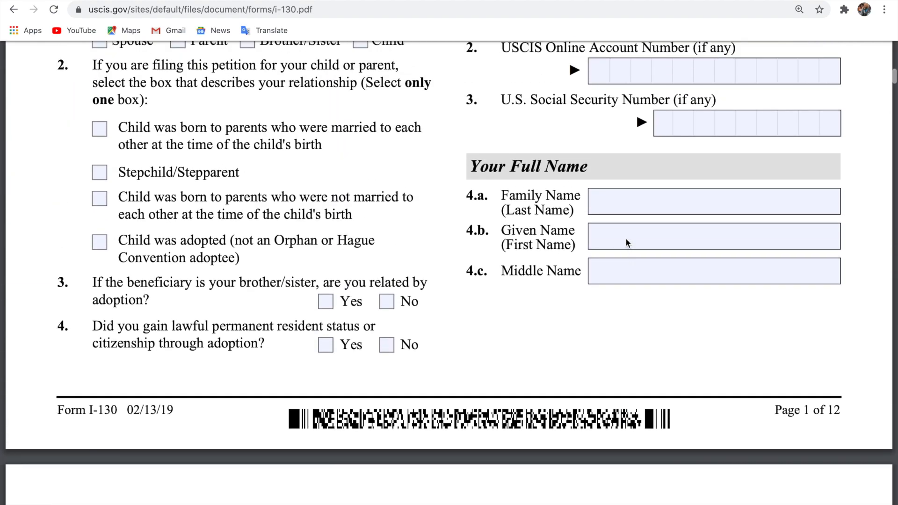
{"action": "scroll", "coordinate": [627, 242], "scroll_direction": "up", "scroll_amount": 5}
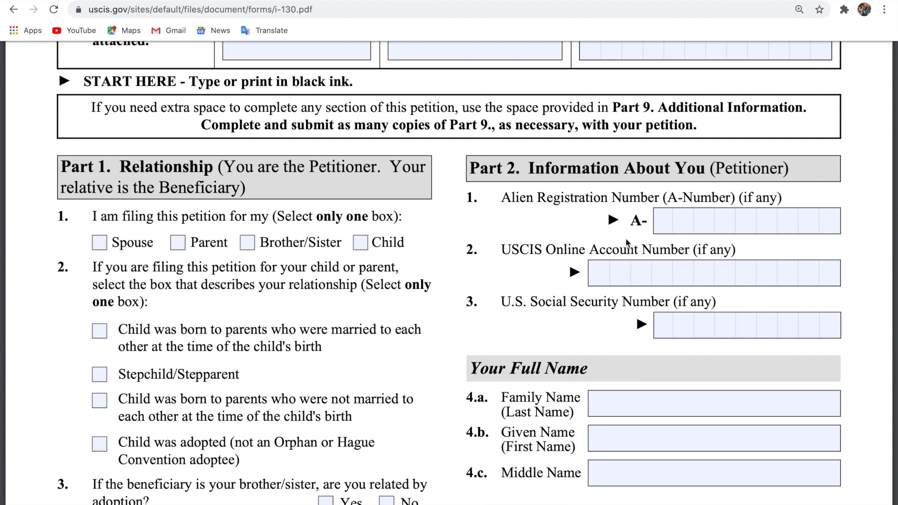
{"action": "scroll", "coordinate": [627, 241], "scroll_direction": "up", "scroll_amount": 1}
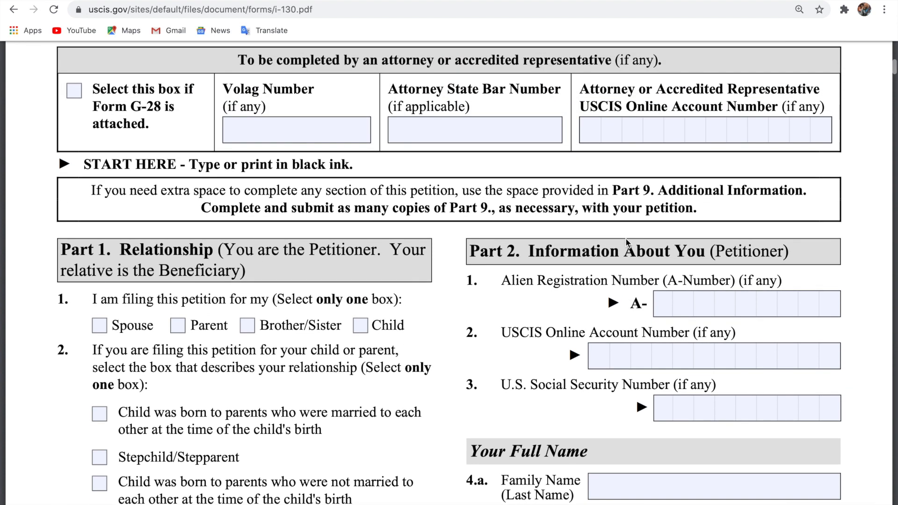
{"action": "scroll", "coordinate": [626, 241], "scroll_direction": "down", "scroll_amount": 1}
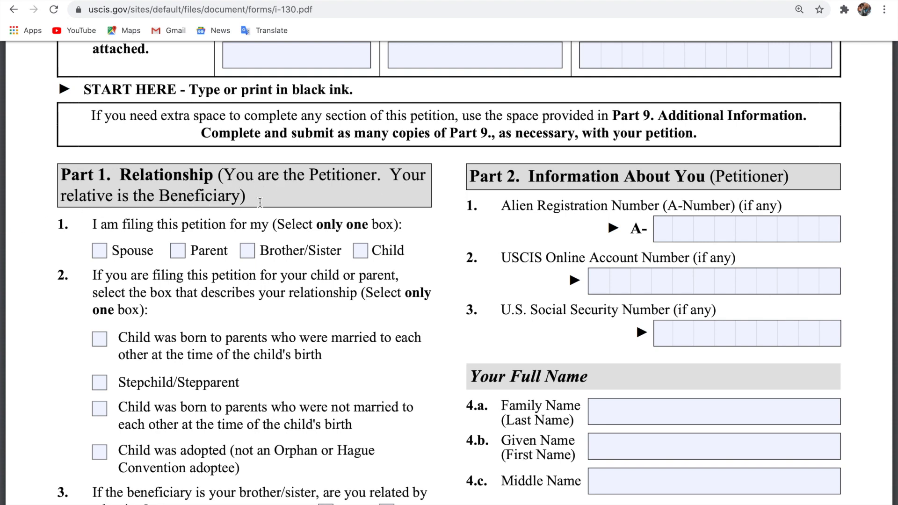
{"action": "scroll", "coordinate": [260, 203], "scroll_direction": "down", "scroll_amount": 3}
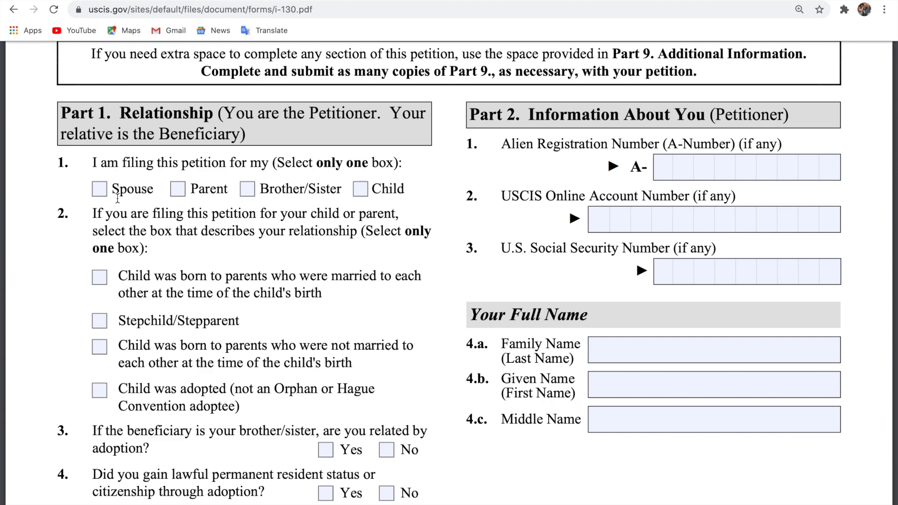
{"action": "scroll", "coordinate": [345, 221], "scroll_direction": "up", "scroll_amount": 10}
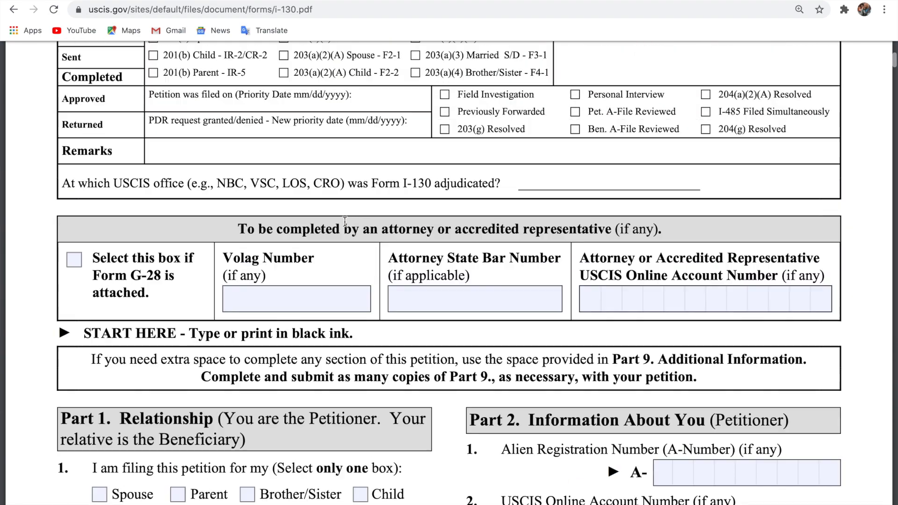
{"action": "scroll", "coordinate": [345, 221], "scroll_direction": "down", "scroll_amount": 10}
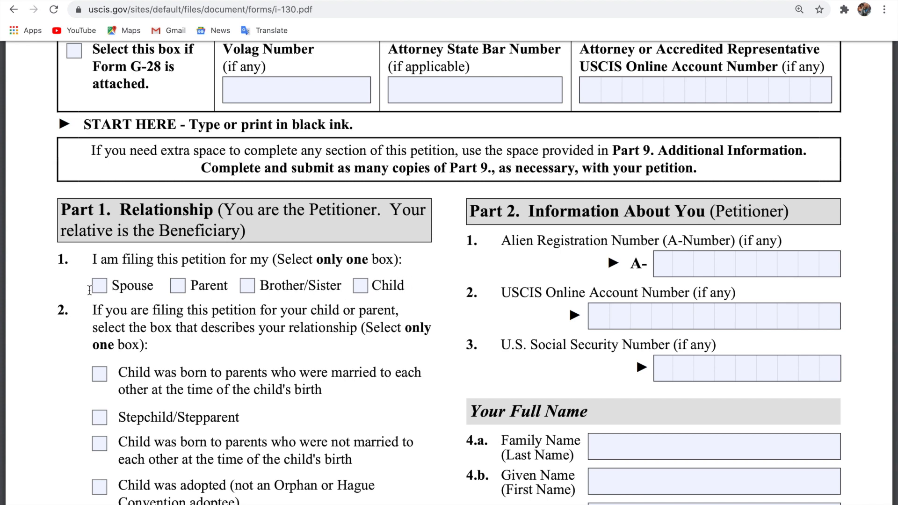
{"action": "scroll", "coordinate": [307, 361], "scroll_direction": "down", "scroll_amount": 8}
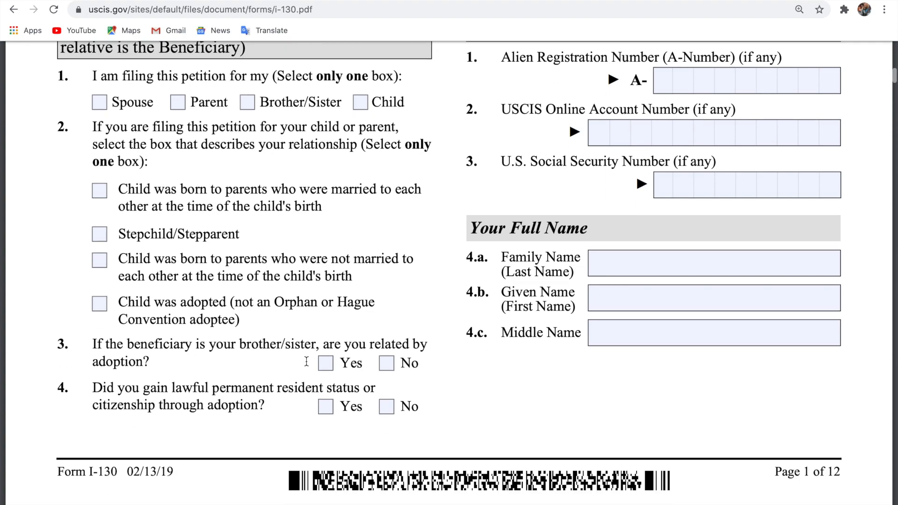
{"action": "scroll", "coordinate": [306, 361], "scroll_direction": "down", "scroll_amount": 5}
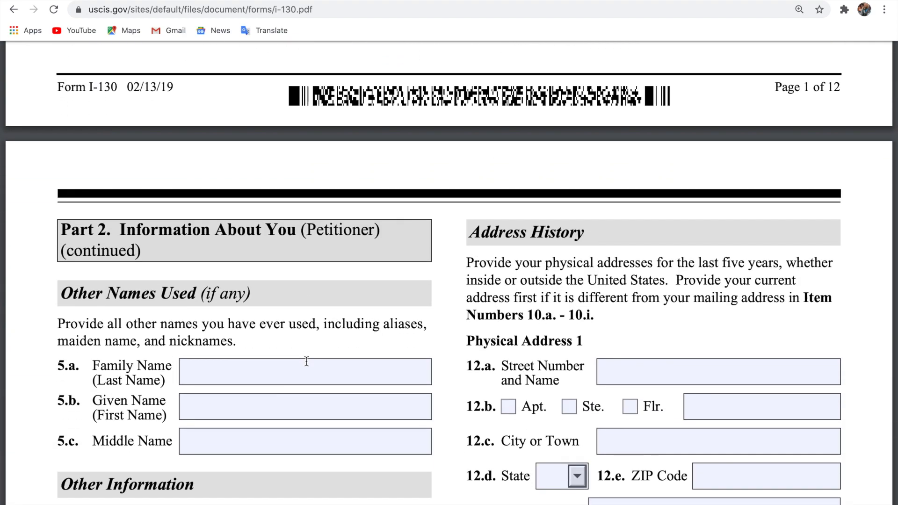
{"action": "scroll", "coordinate": [307, 361], "scroll_direction": "up", "scroll_amount": 15}
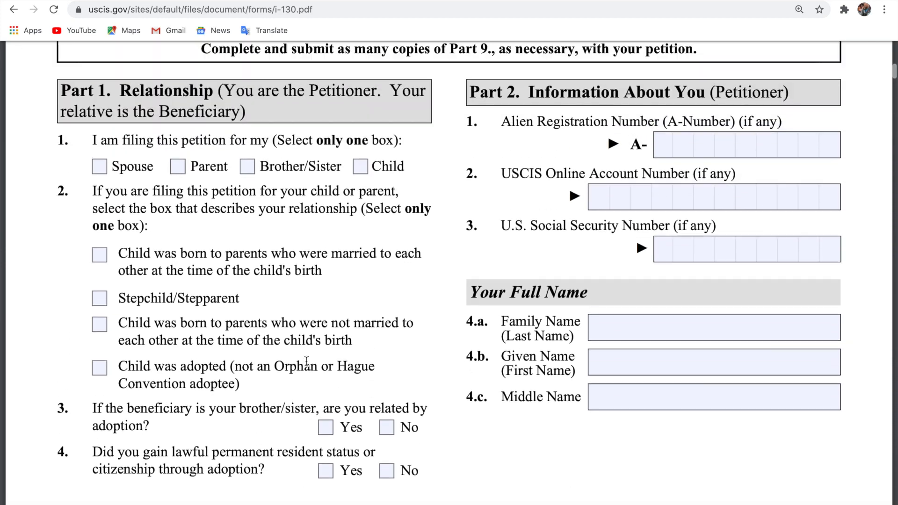
{"action": "scroll", "coordinate": [307, 361], "scroll_direction": "up", "scroll_amount": 1}
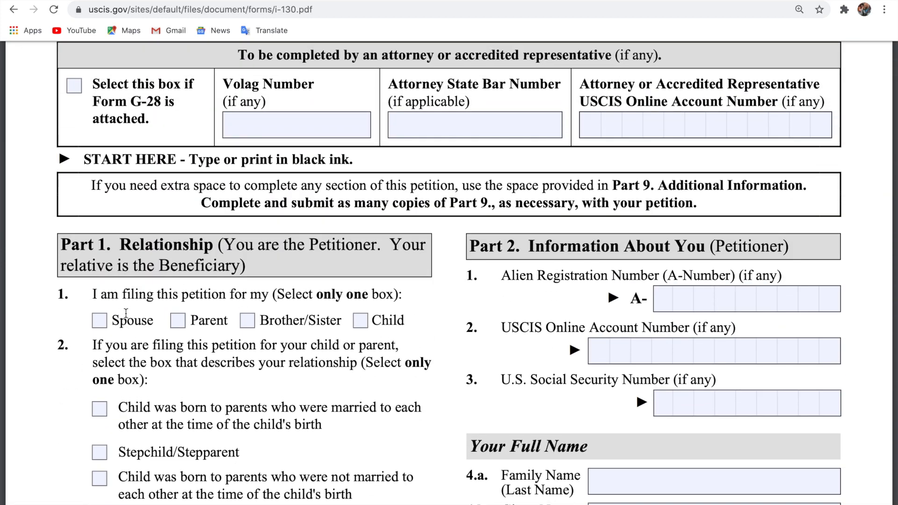
{"action": "left_click", "coordinate": [100, 325]}
{"action": "scroll", "coordinate": [206, 342], "scroll_direction": "down", "scroll_amount": 2}
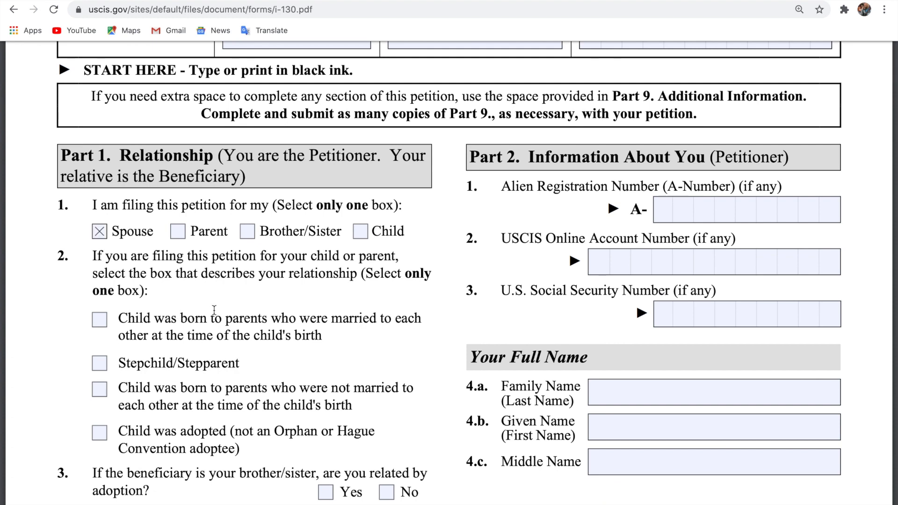
{"action": "scroll", "coordinate": [214, 310], "scroll_direction": "down", "scroll_amount": 2}
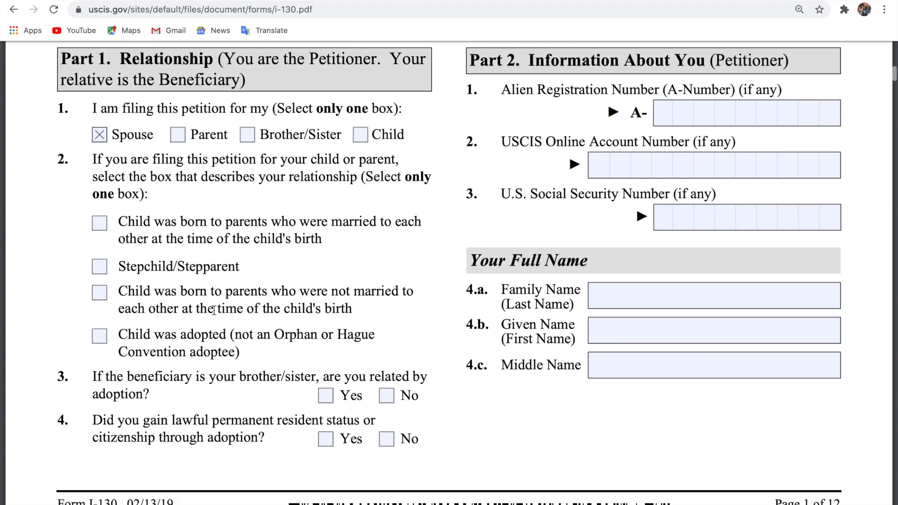
{"action": "scroll", "coordinate": [214, 310], "scroll_direction": "down", "scroll_amount": 6}
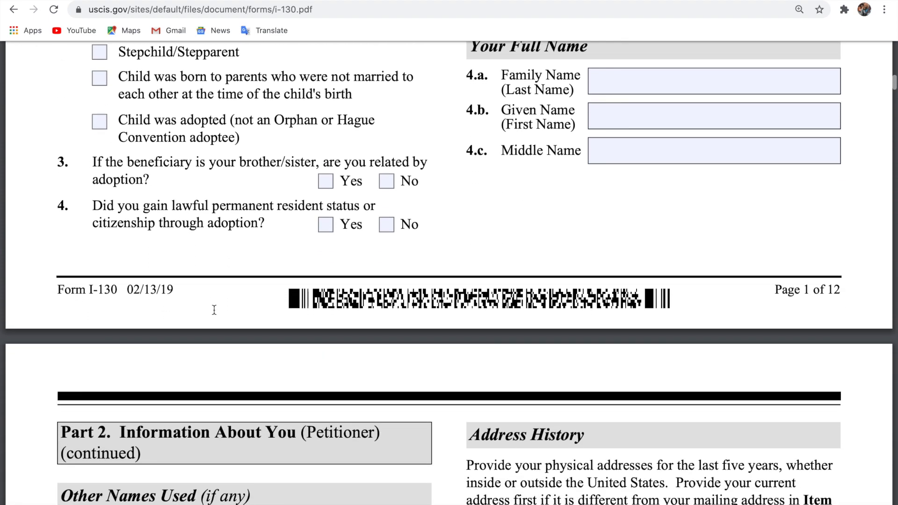
{"action": "scroll", "coordinate": [214, 311], "scroll_direction": "up", "scroll_amount": 5}
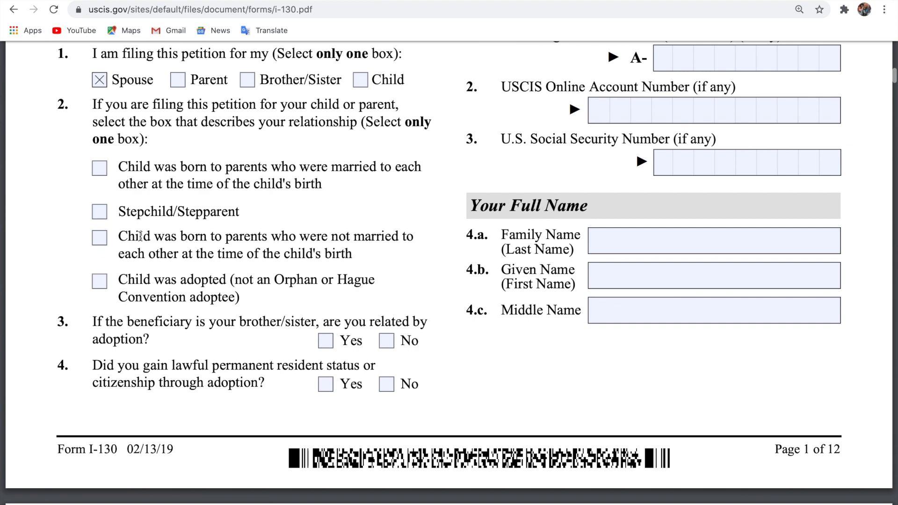
{"action": "scroll", "coordinate": [99, 87], "scroll_direction": "up", "scroll_amount": 2}
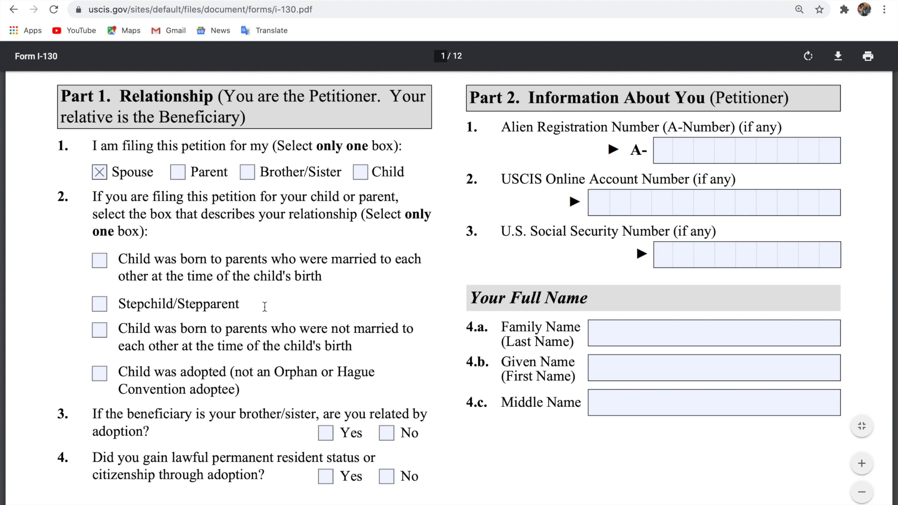
{"action": "scroll", "coordinate": [265, 307], "scroll_direction": "down", "scroll_amount": 1}
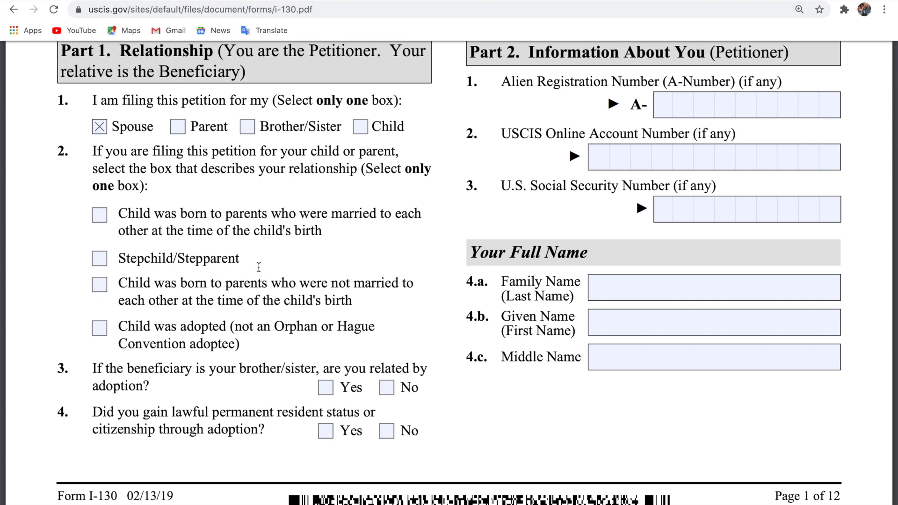
{"action": "scroll", "coordinate": [193, 309], "scroll_direction": "down", "scroll_amount": 4}
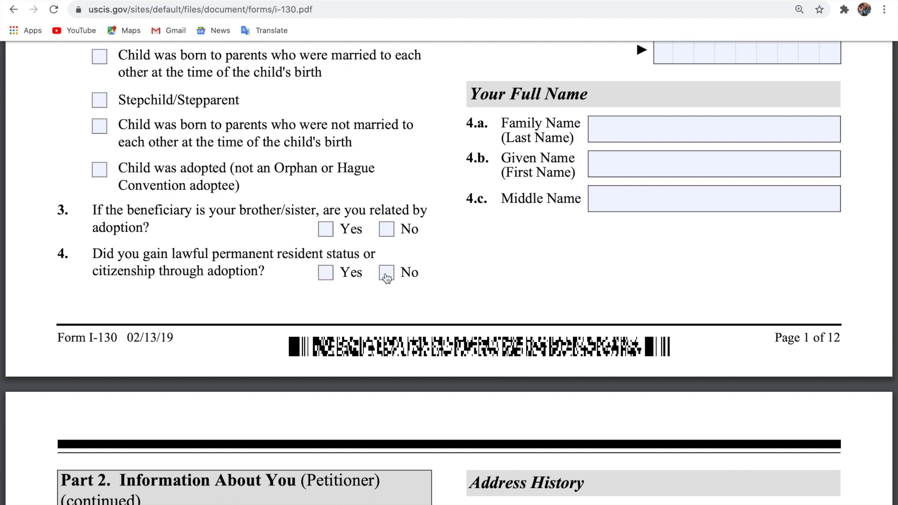
Mark No for adoption questions 4 and 3, then move down to page 2.
{"action": "left_click", "coordinate": [387, 276]}
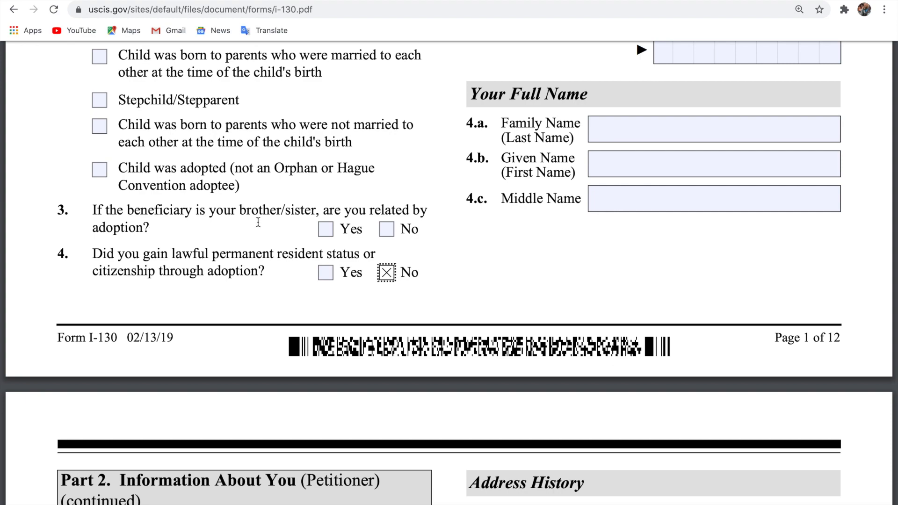
{"action": "left_click", "coordinate": [386, 230]}
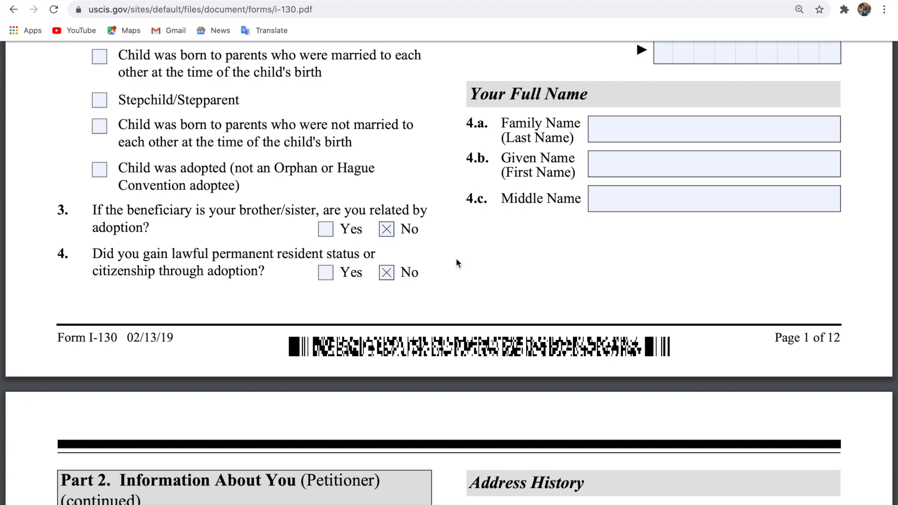
{"action": "scroll", "coordinate": [456, 258], "scroll_direction": "down", "scroll_amount": 1}
{"action": "scroll", "coordinate": [456, 258], "scroll_direction": "up", "scroll_amount": 7}
{"action": "scroll", "coordinate": [456, 258], "scroll_direction": "down", "scroll_amount": 4}
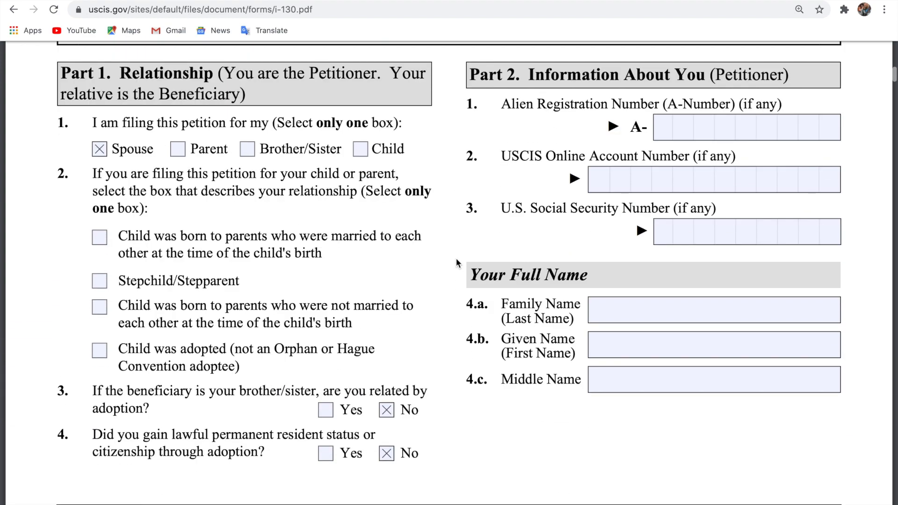
{"action": "scroll", "coordinate": [456, 259], "scroll_direction": "up", "scroll_amount": 5}
{"action": "scroll", "coordinate": [456, 258], "scroll_direction": "down", "scroll_amount": 14}
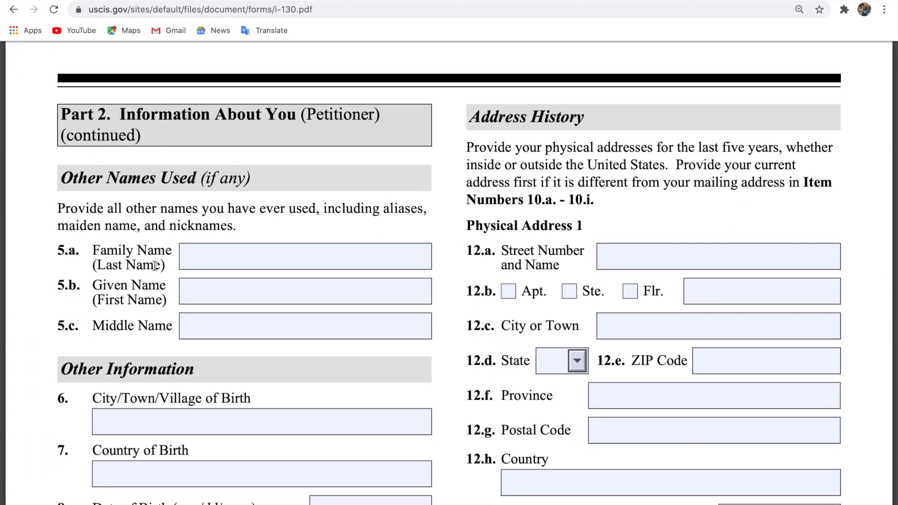
Enter the petitioner's other family name and other given name in fields 5.a and 5.b.
{"action": "left_click", "coordinate": [242, 257]}
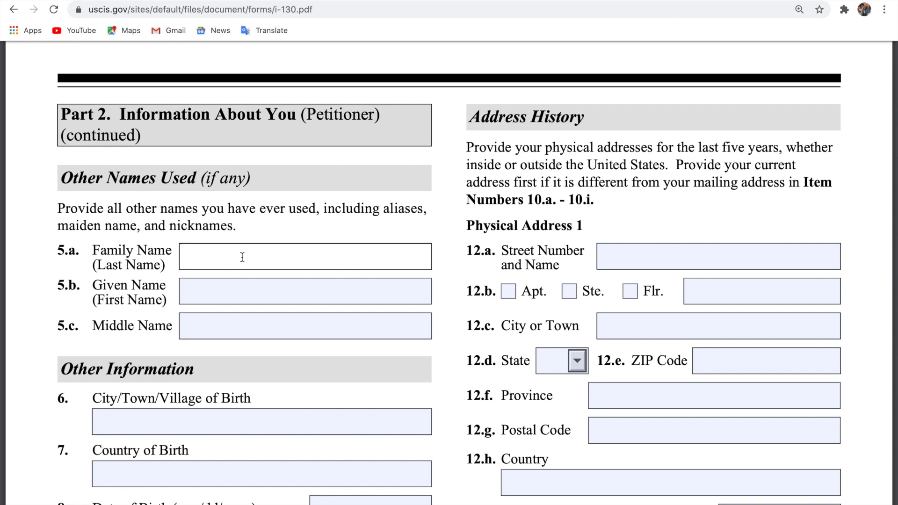
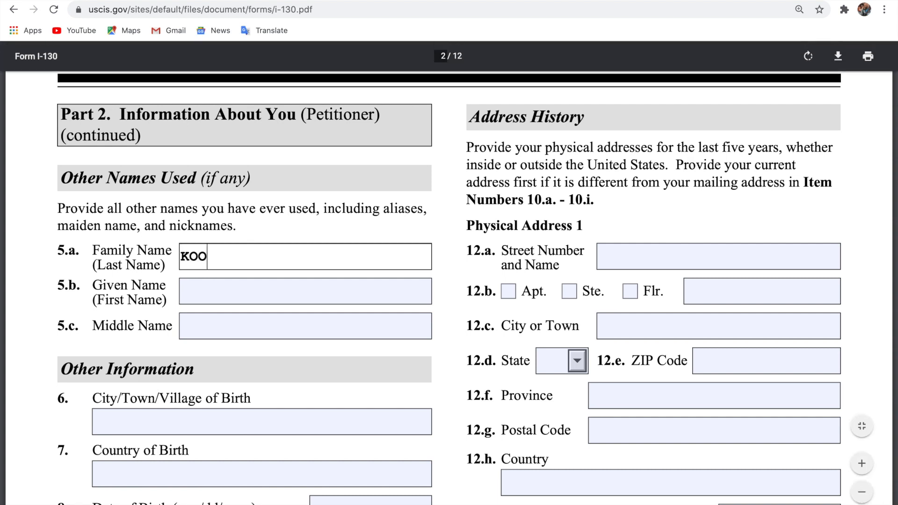
{"action": "left_click", "coordinate": [240, 287]}
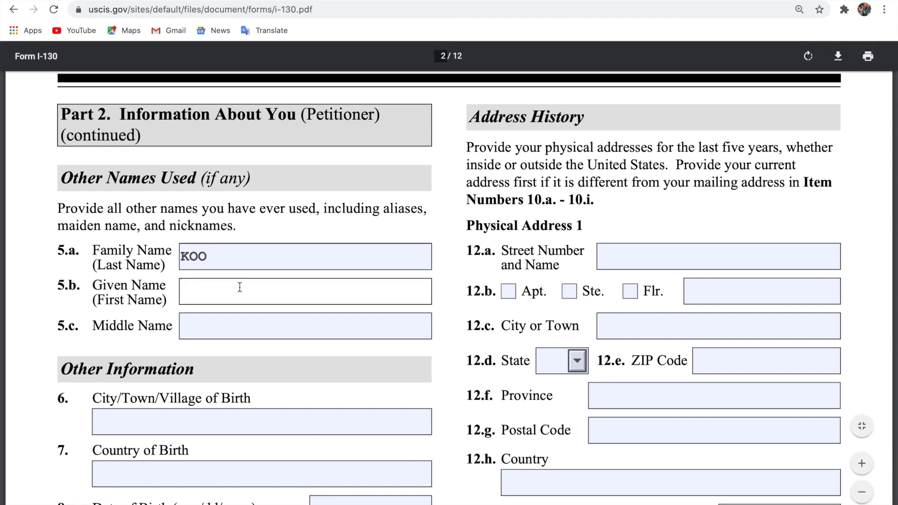
Enter ACCRA as the city of birth and GHANA as the country of birth.
{"action": "scroll", "coordinate": [260, 326], "scroll_direction": "down", "scroll_amount": 2}
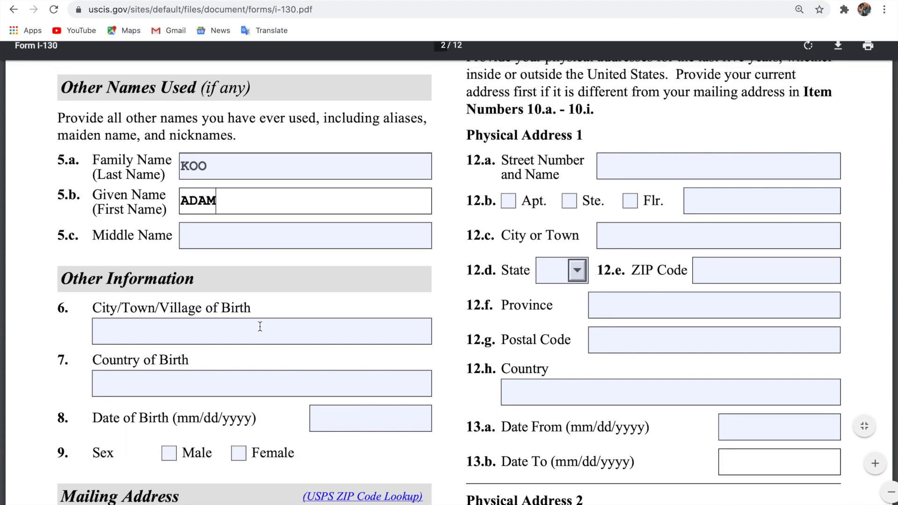
{"action": "left_click", "coordinate": [222, 333]}
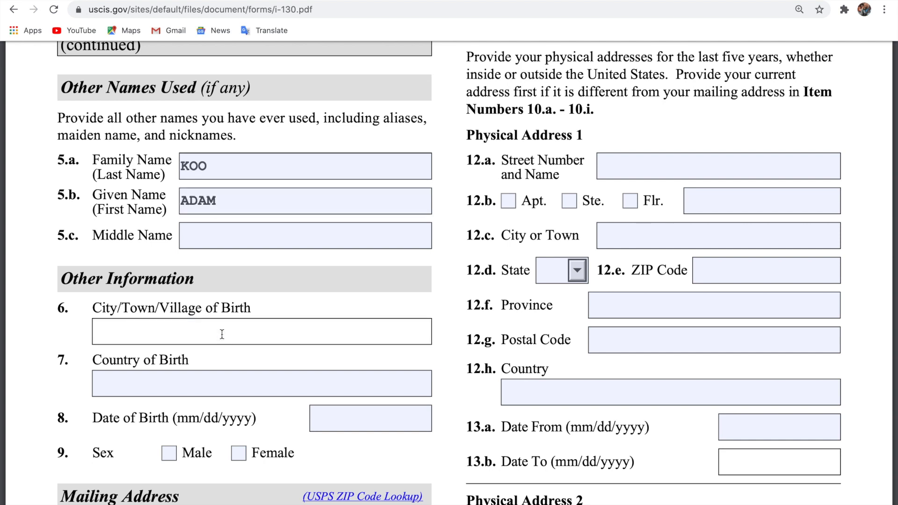
{"action": "type", "text": "ACCRA"}
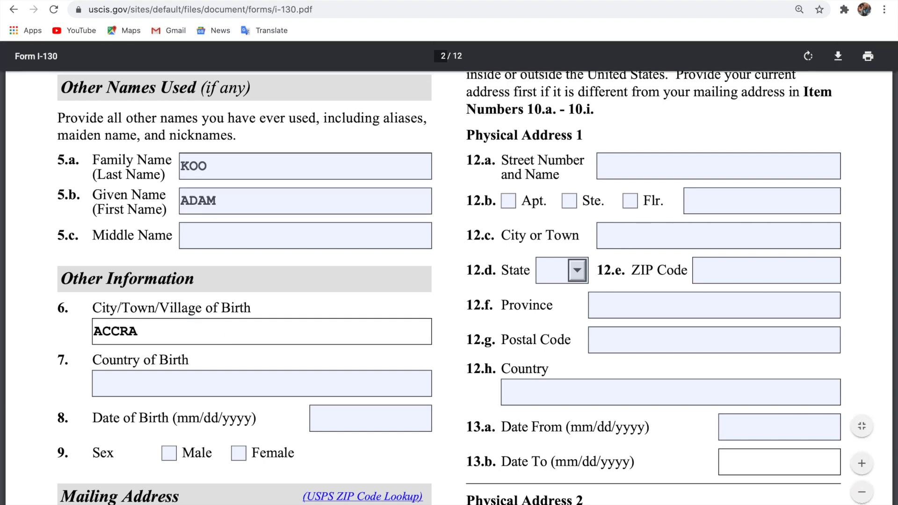
{"action": "left_click", "coordinate": [210, 385]}
{"action": "type", "text": "GHANA"}
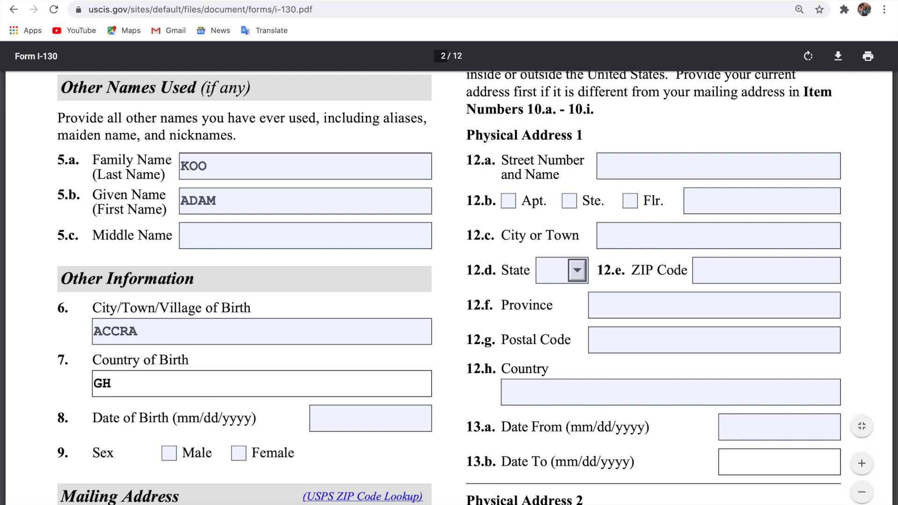
{"action": "left_click", "coordinate": [348, 423]}
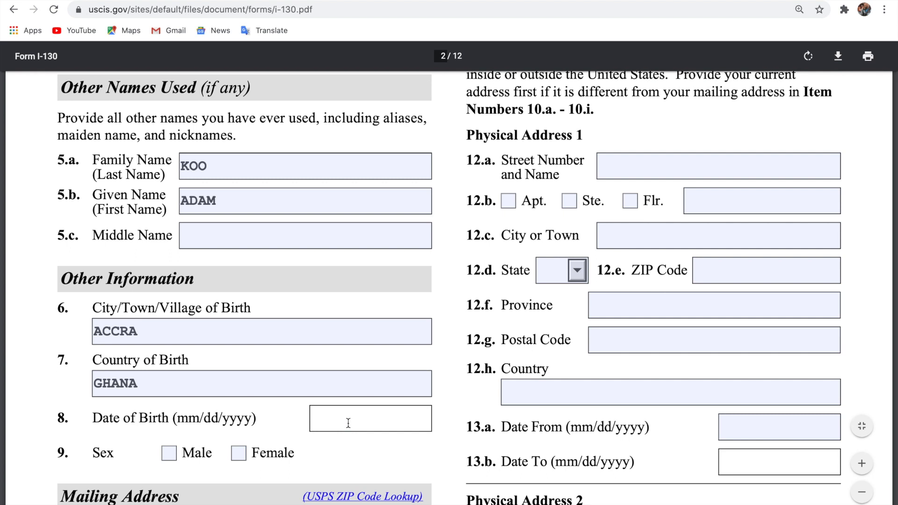
{"action": "scroll", "coordinate": [348, 423], "scroll_direction": "down", "scroll_amount": 2}
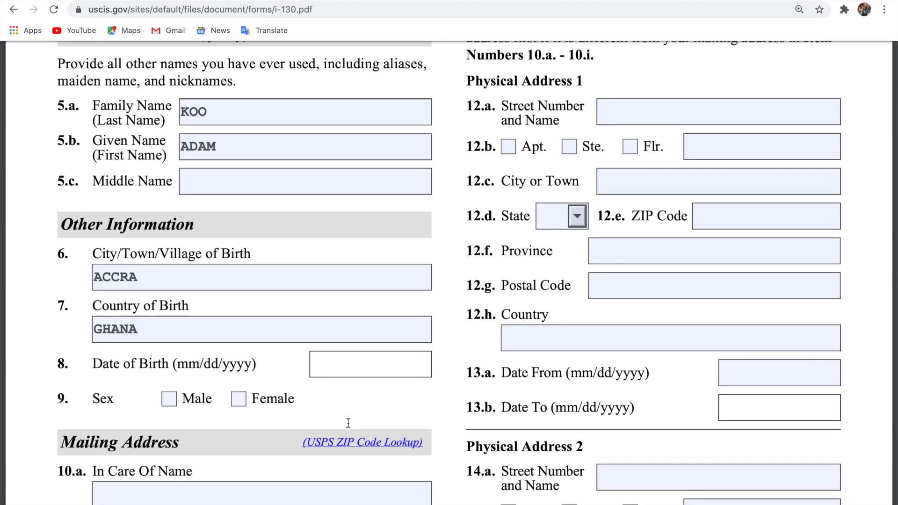
{"action": "type", "text": "03/26/19"}
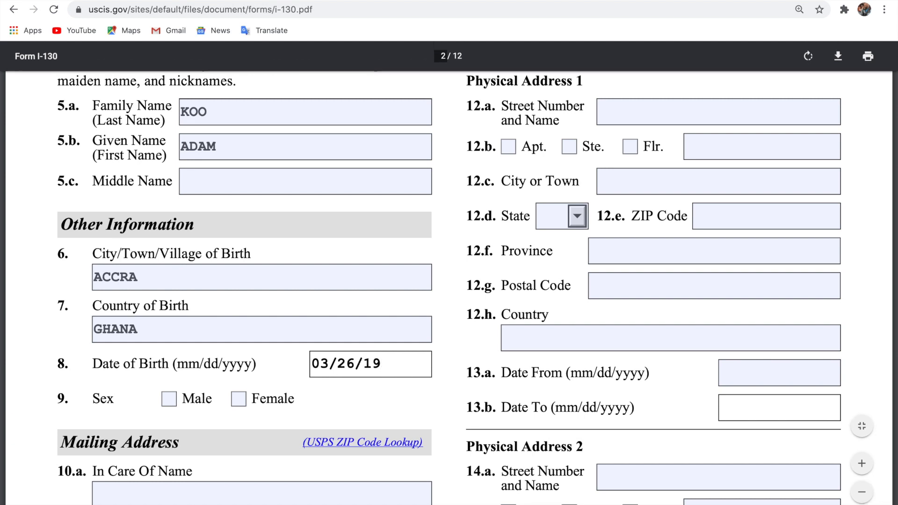
{"action": "type", "text": "87"}
{"action": "scroll", "coordinate": [450, 288], "scroll_direction": "down", "scroll_amount": 2}
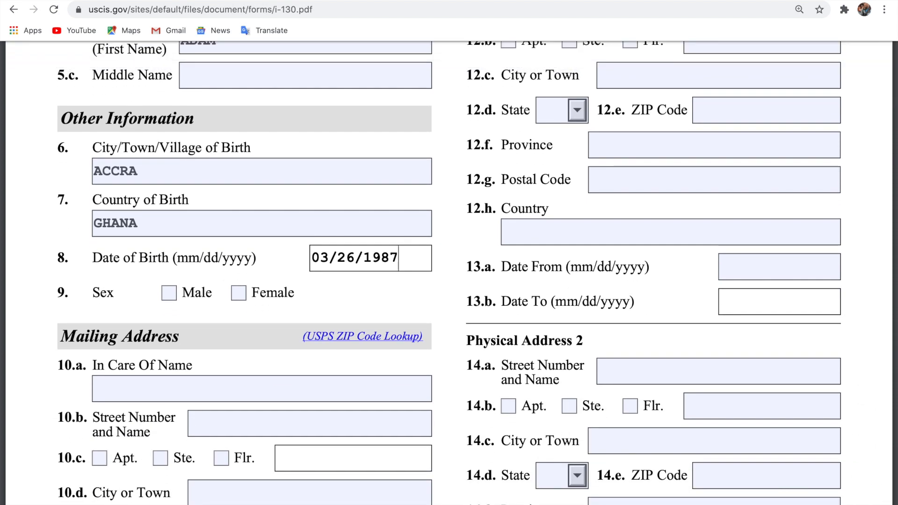
{"action": "left_click", "coordinate": [170, 294]}
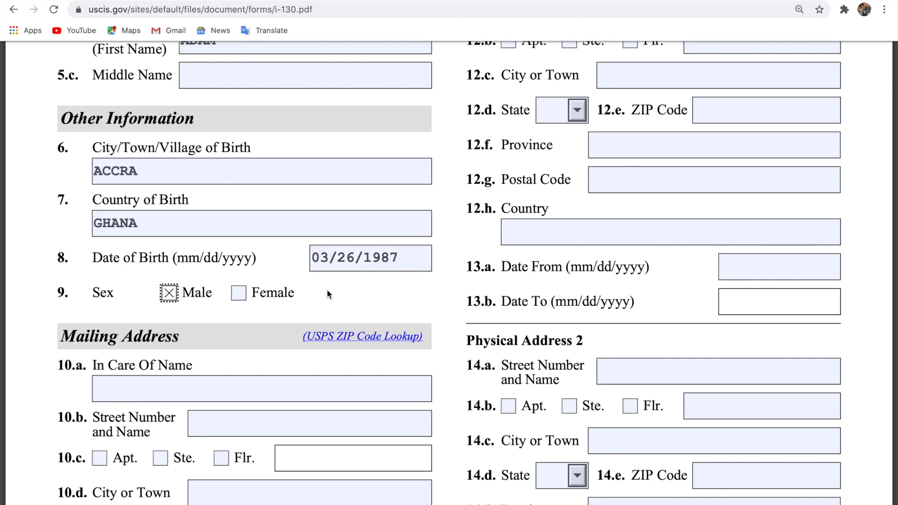
{"action": "scroll", "coordinate": [327, 294], "scroll_direction": "down", "scroll_amount": 3}
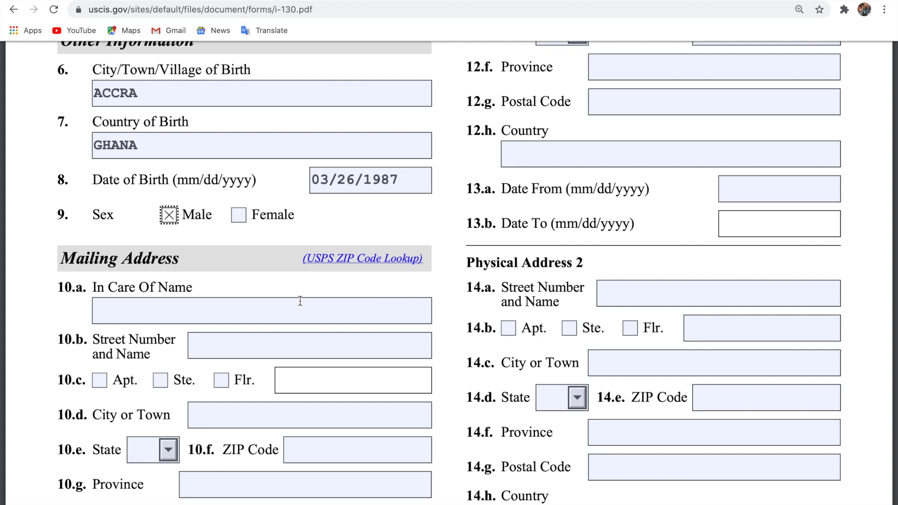
{"action": "scroll", "coordinate": [301, 301], "scroll_direction": "down", "scroll_amount": 2}
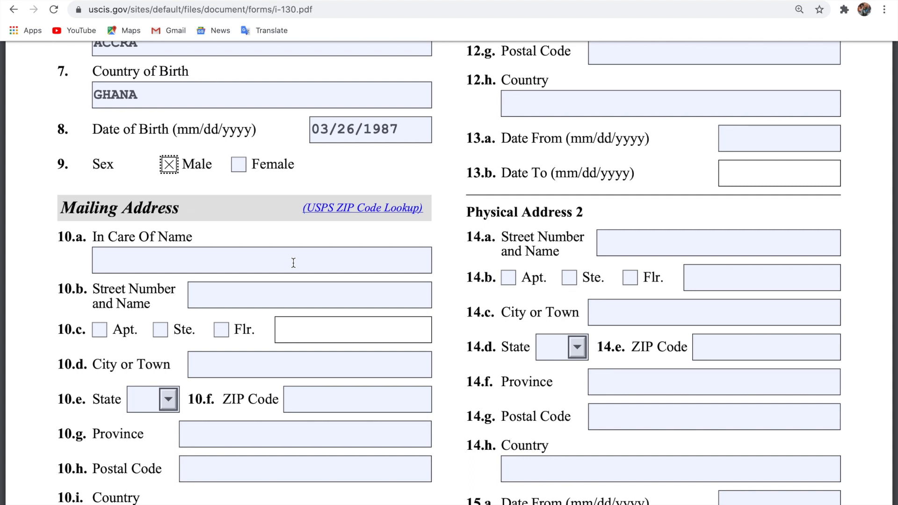
Fill in the mailing street address, city, state and ZIP code, correcting a city typo.
{"action": "left_click", "coordinate": [283, 291]}
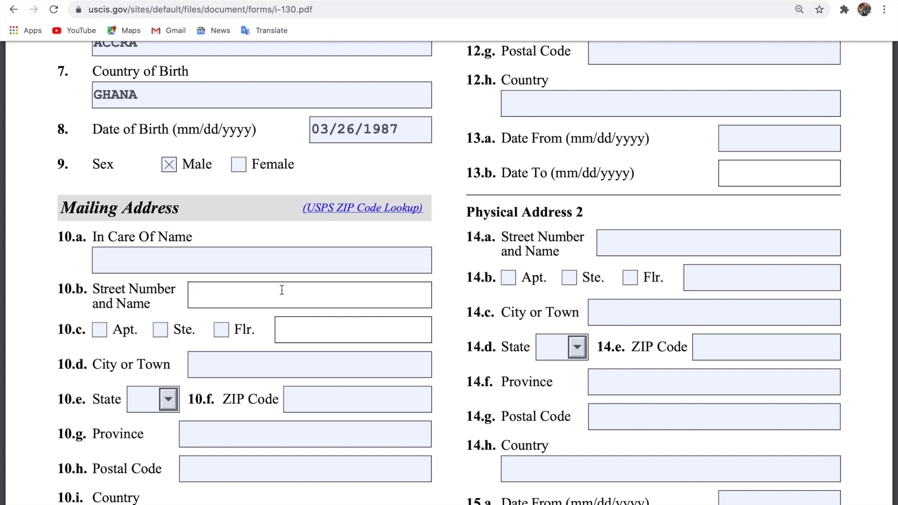
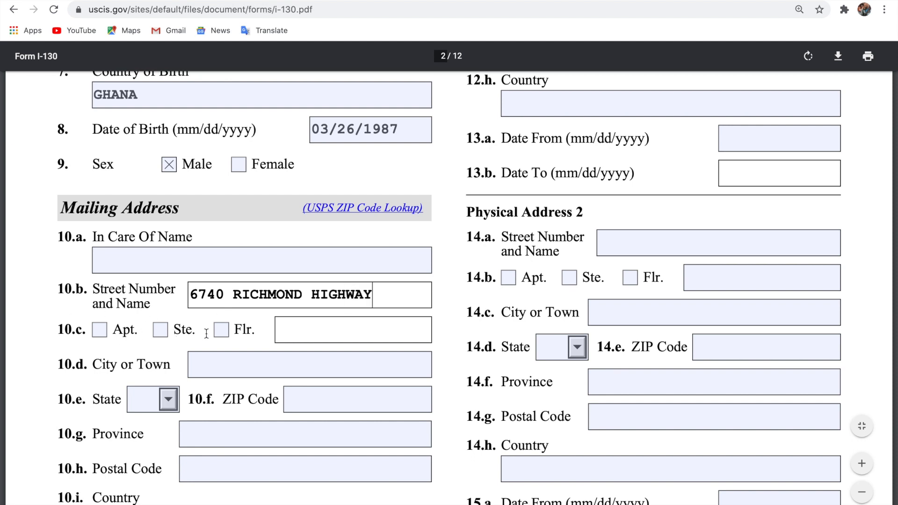
{"action": "scroll", "coordinate": [207, 335], "scroll_direction": "down", "scroll_amount": 1}
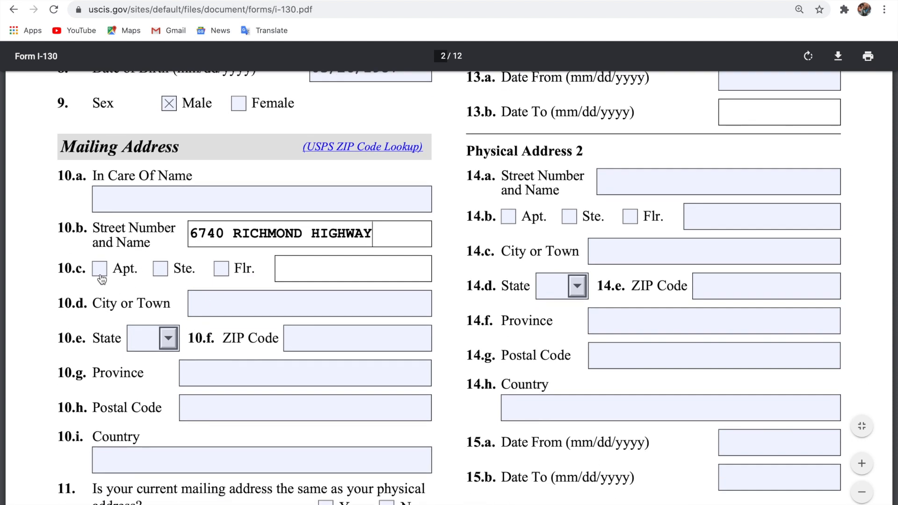
{"action": "left_click", "coordinate": [273, 306]}
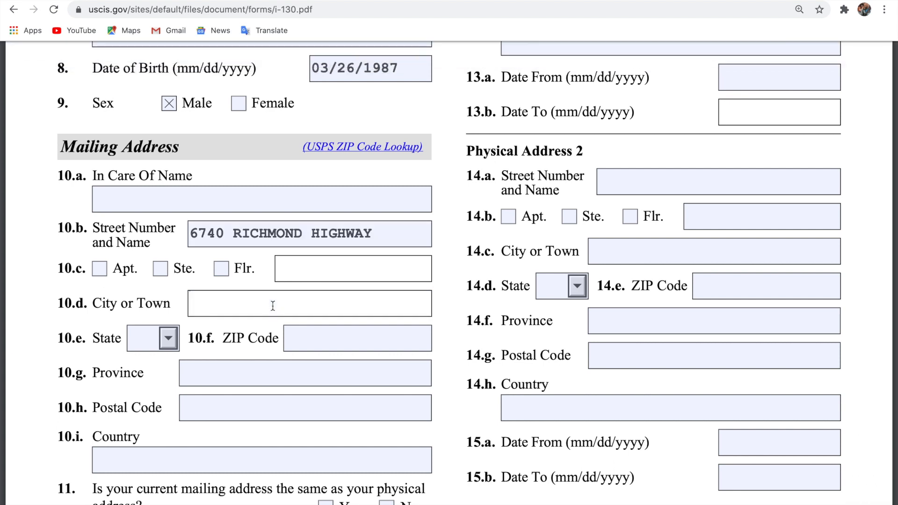
{"action": "type", "text": "ALEX"}
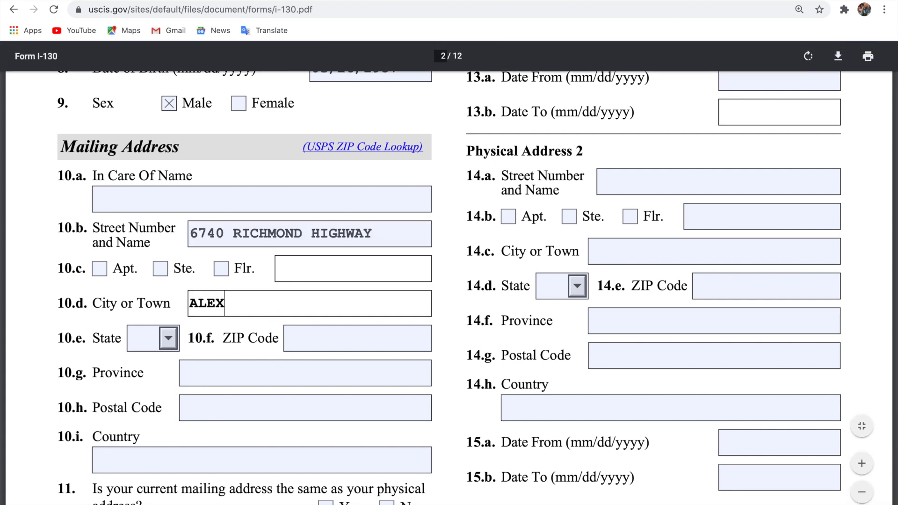
{"action": "type", "text": "ANDRA"}
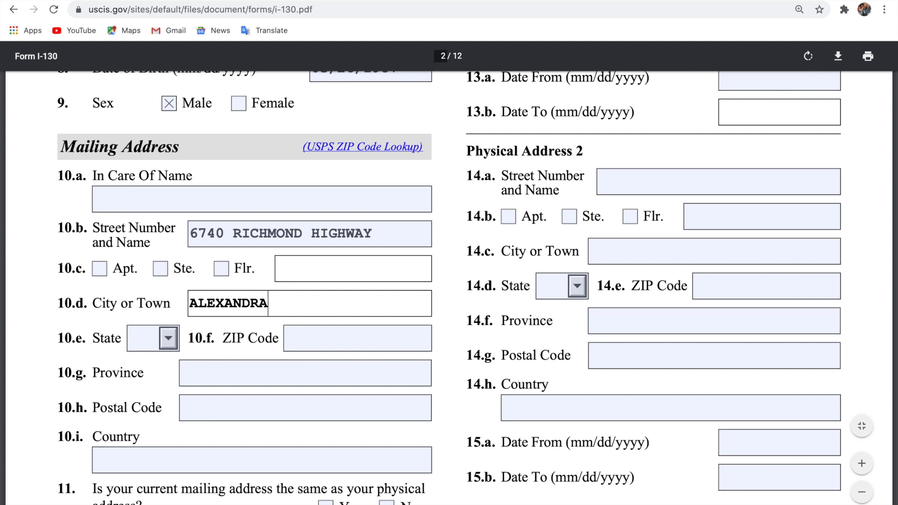
{"action": "key", "text": "BackSpace"}
{"action": "type", "text": "IA"}
{"action": "left_click", "coordinate": [152, 339]}
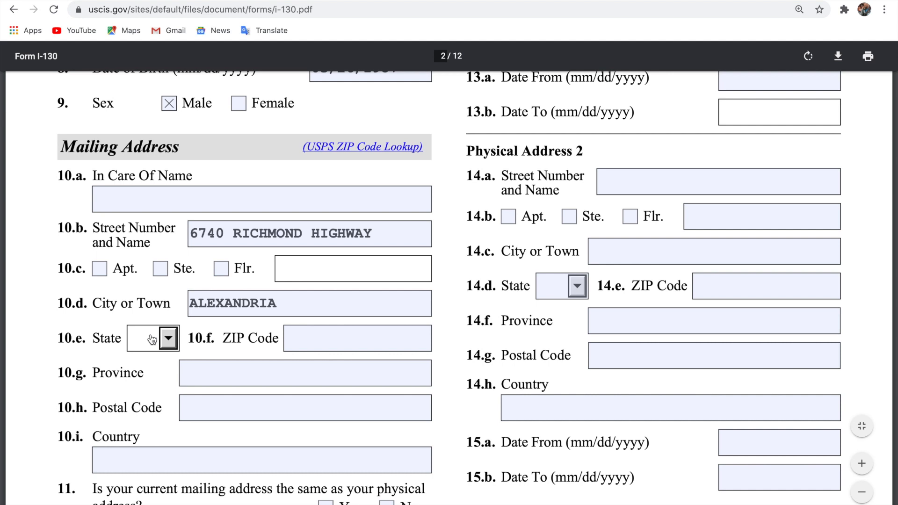
{"action": "key", "text": "a"}
{"action": "key", "text": "v"}
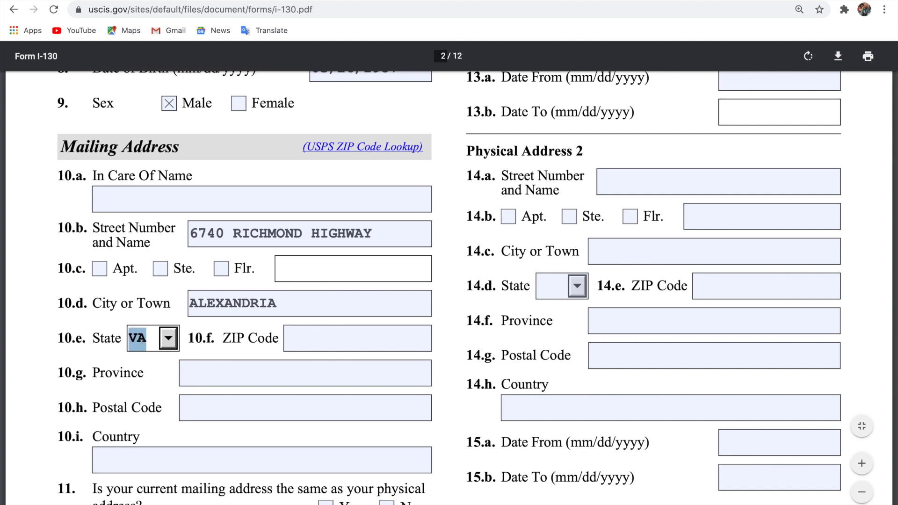
{"action": "left_click", "coordinate": [152, 345]}
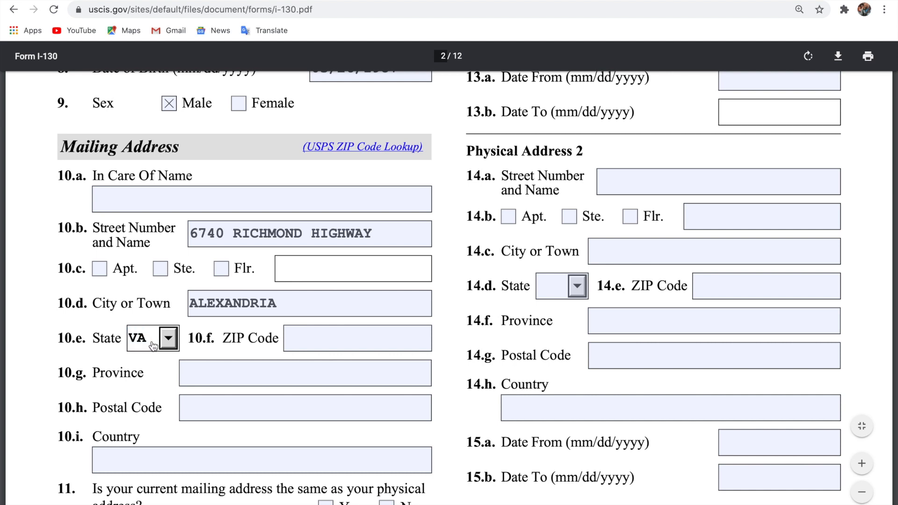
{"action": "left_click", "coordinate": [328, 336]}
{"action": "type", "text": "22304"}
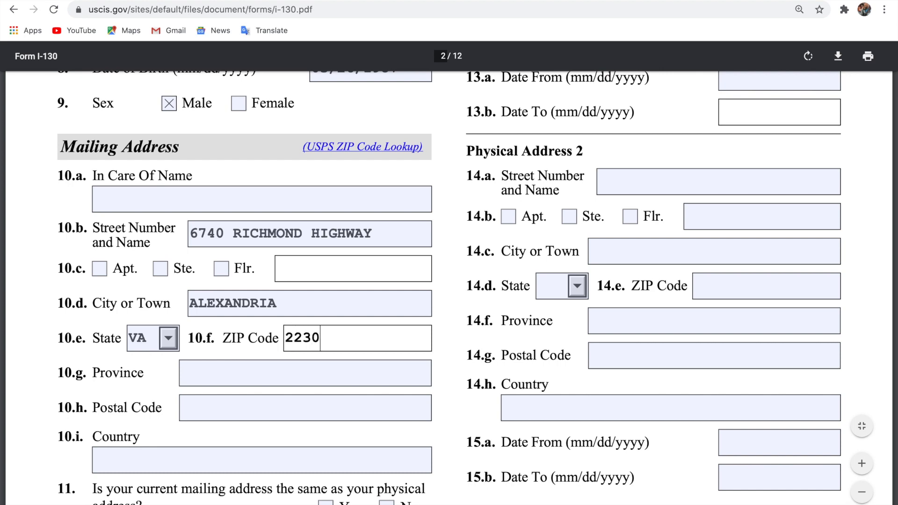
Set the mailing country to USA and answer Yes to item 11.
{"action": "scroll", "coordinate": [142, 237], "scroll_direction": "down", "scroll_amount": 3}
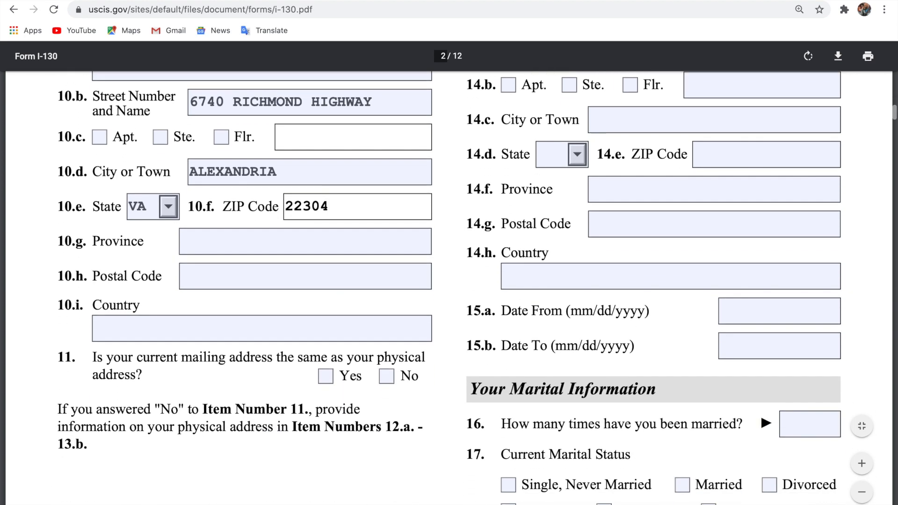
{"action": "left_click", "coordinate": [181, 331]}
{"action": "type", "text": "USA"}
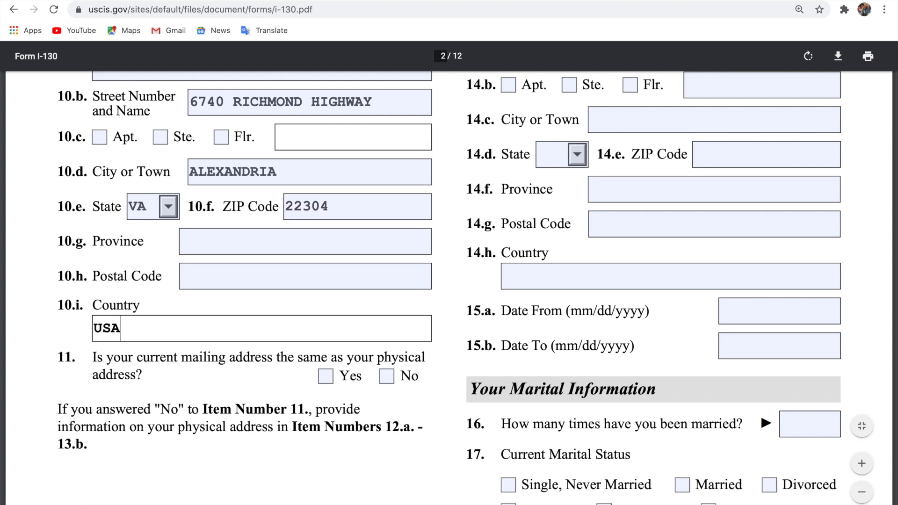
{"action": "scroll", "coordinate": [449, 288], "scroll_direction": "down", "scroll_amount": 1}
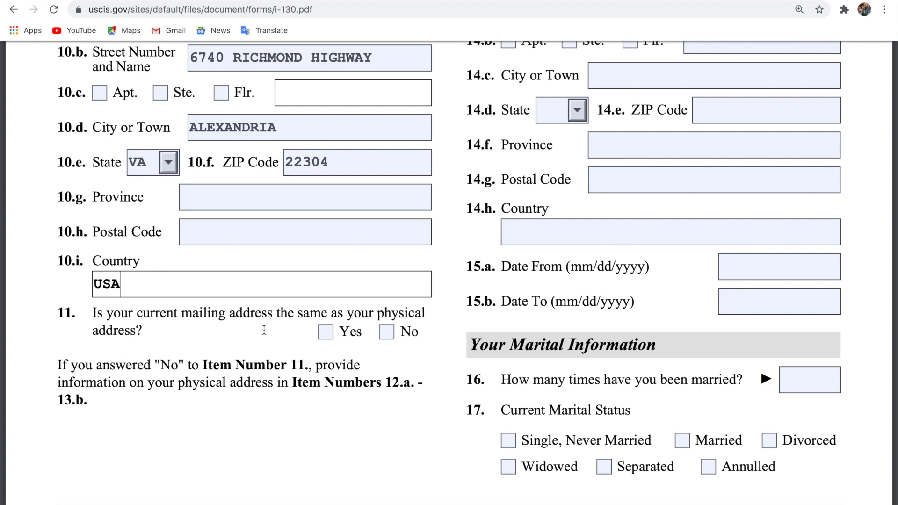
{"action": "left_click", "coordinate": [329, 332]}
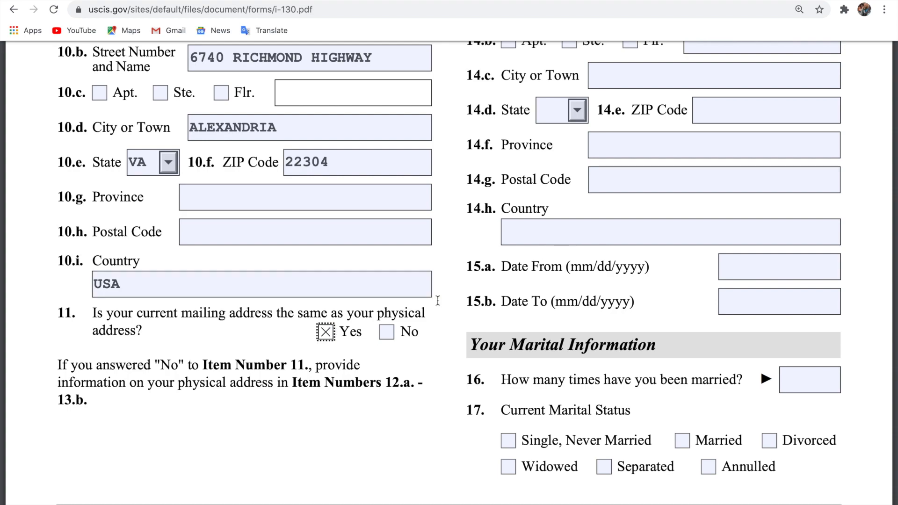
{"action": "scroll", "coordinate": [248, 305], "scroll_direction": "up", "scroll_amount": 5}
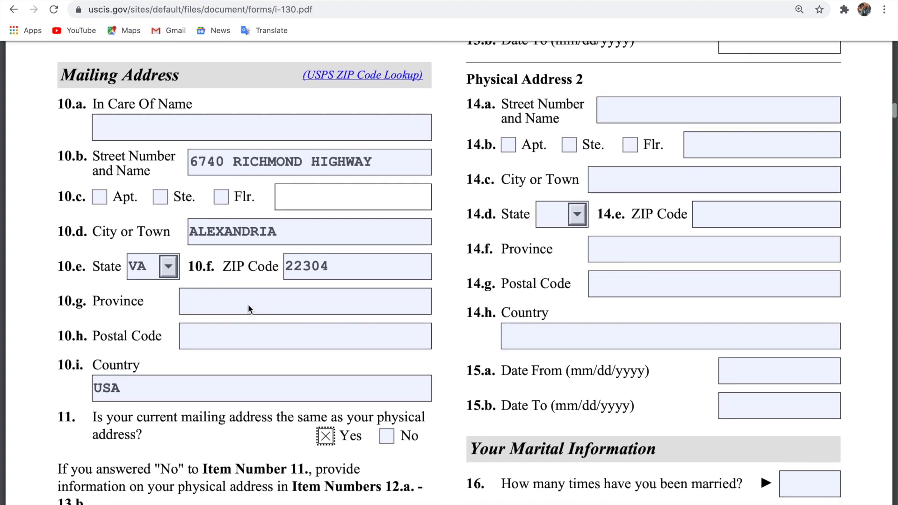
{"action": "scroll", "coordinate": [248, 304], "scroll_direction": "up", "scroll_amount": 10}
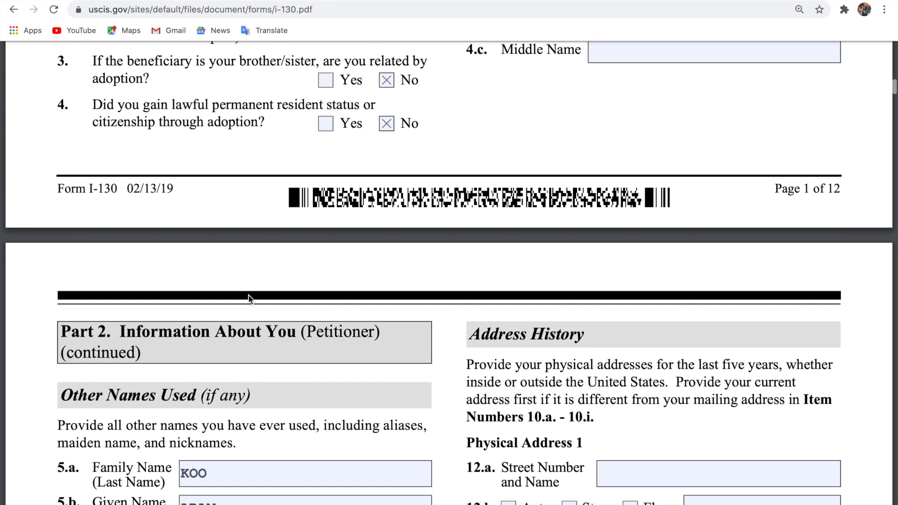
{"action": "scroll", "coordinate": [248, 296], "scroll_direction": "down", "scroll_amount": 12}
{"action": "scroll", "coordinate": [249, 298], "scroll_direction": "down", "scroll_amount": 8}
{"action": "scroll", "coordinate": [249, 297], "scroll_direction": "up", "scroll_amount": 2}
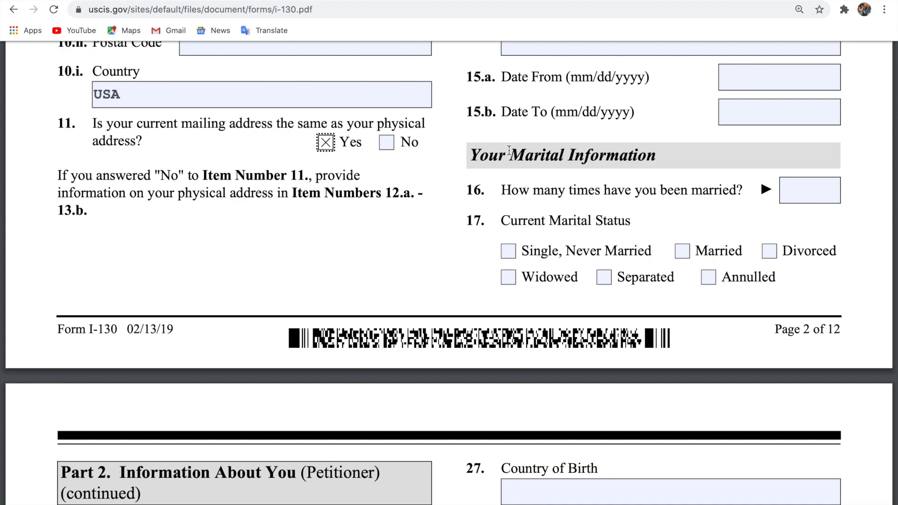
{"action": "scroll", "coordinate": [509, 150], "scroll_direction": "up", "scroll_amount": 15}
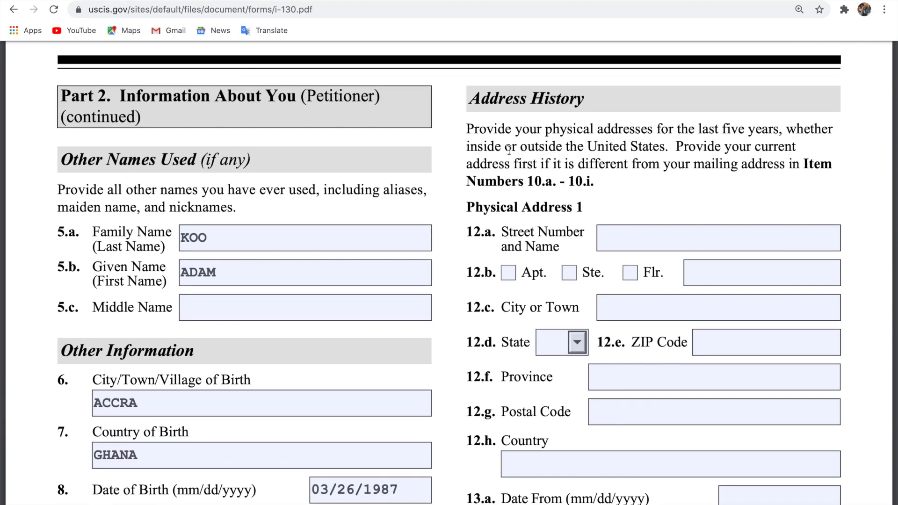
{"action": "scroll", "coordinate": [509, 149], "scroll_direction": "down", "scroll_amount": 15}
{"action": "scroll", "coordinate": [509, 150], "scroll_direction": "up", "scroll_amount": 15}
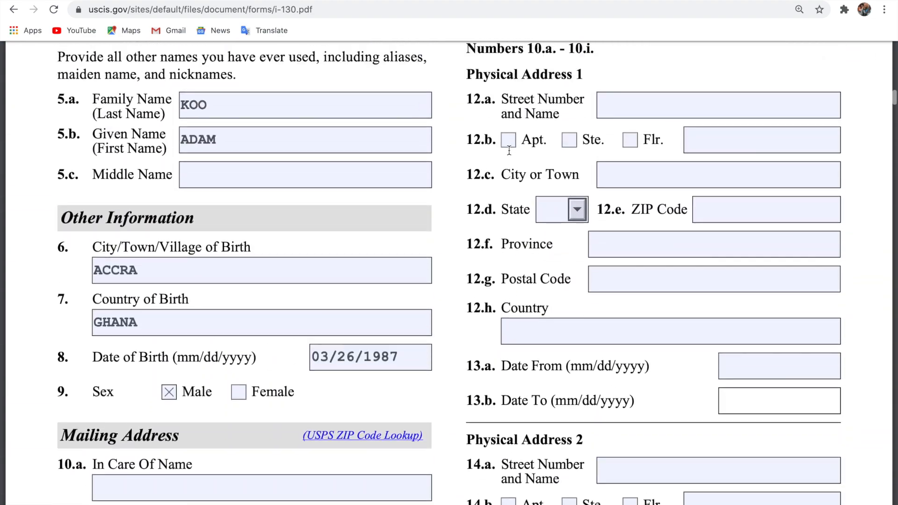
{"action": "scroll", "coordinate": [509, 150], "scroll_direction": "up", "scroll_amount": 2}
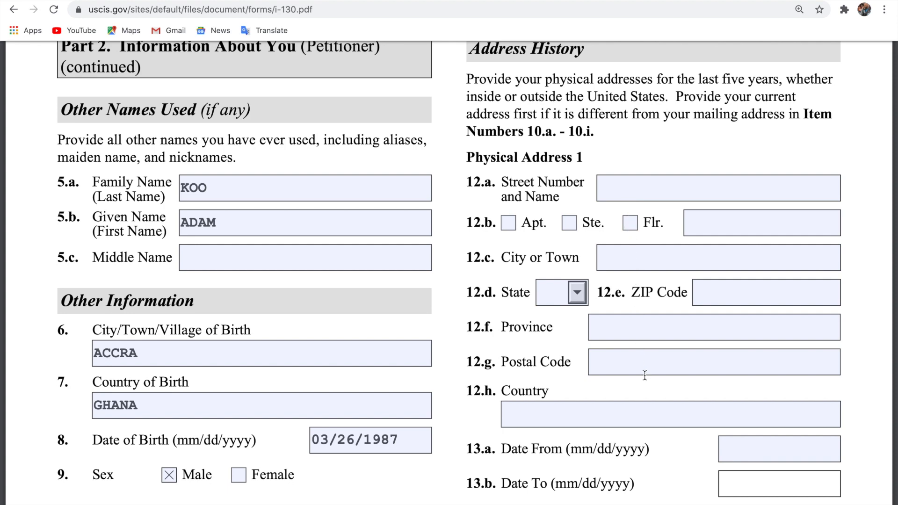
{"action": "scroll", "coordinate": [651, 417], "scroll_direction": "down", "scroll_amount": 5}
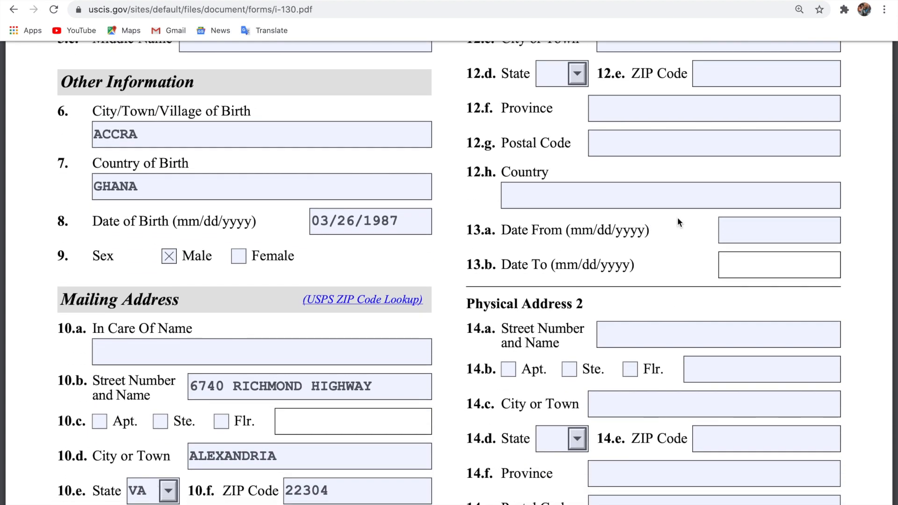
{"action": "scroll", "coordinate": [647, 238], "scroll_direction": "down", "scroll_amount": 1}
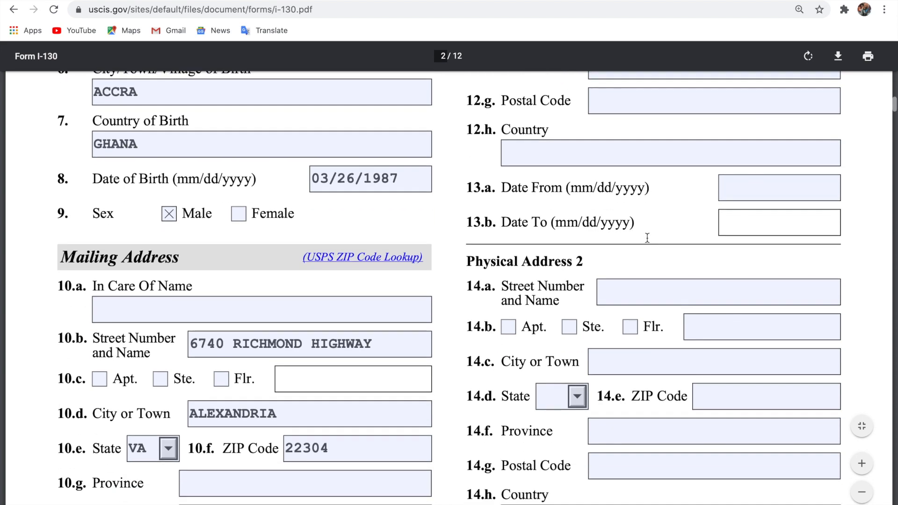
{"action": "scroll", "coordinate": [647, 238], "scroll_direction": "up", "scroll_amount": 6}
{"action": "scroll", "coordinate": [647, 238], "scroll_direction": "up", "scroll_amount": 1}
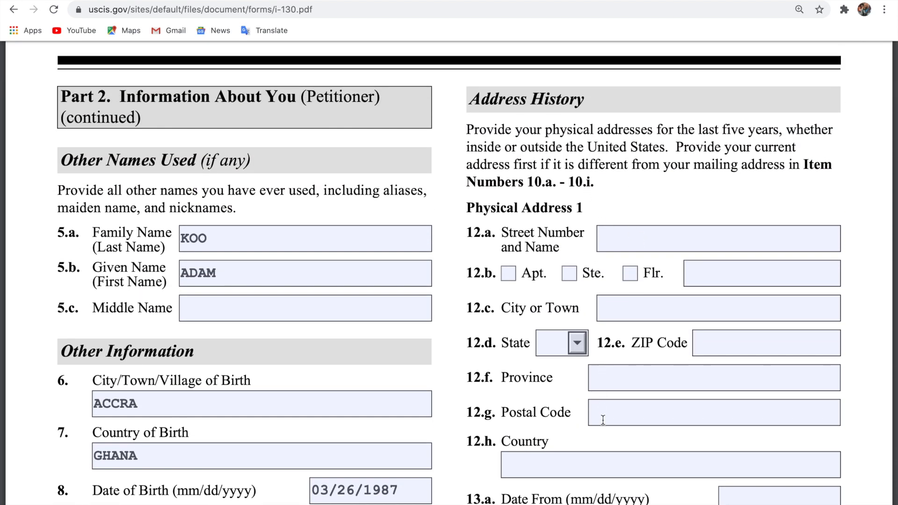
{"action": "scroll", "coordinate": [603, 419], "scroll_direction": "down", "scroll_amount": 6}
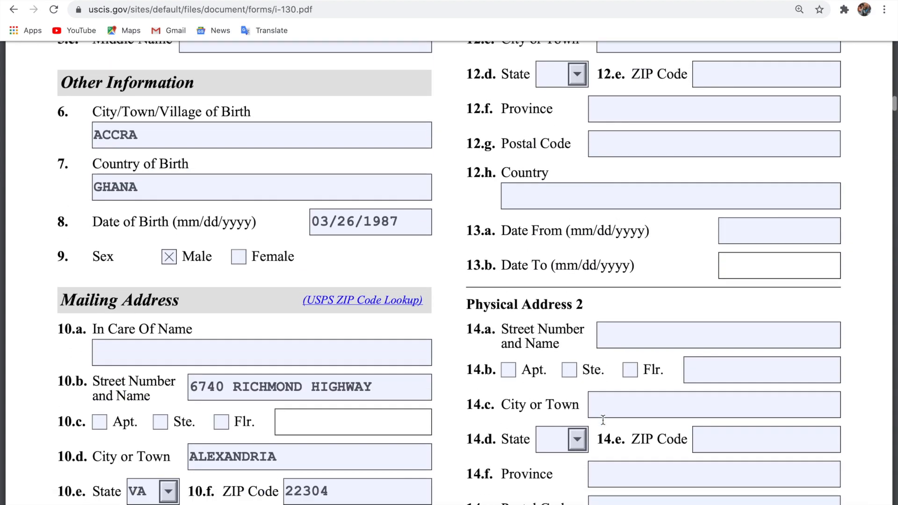
{"action": "scroll", "coordinate": [603, 420], "scroll_direction": "down", "scroll_amount": 8}
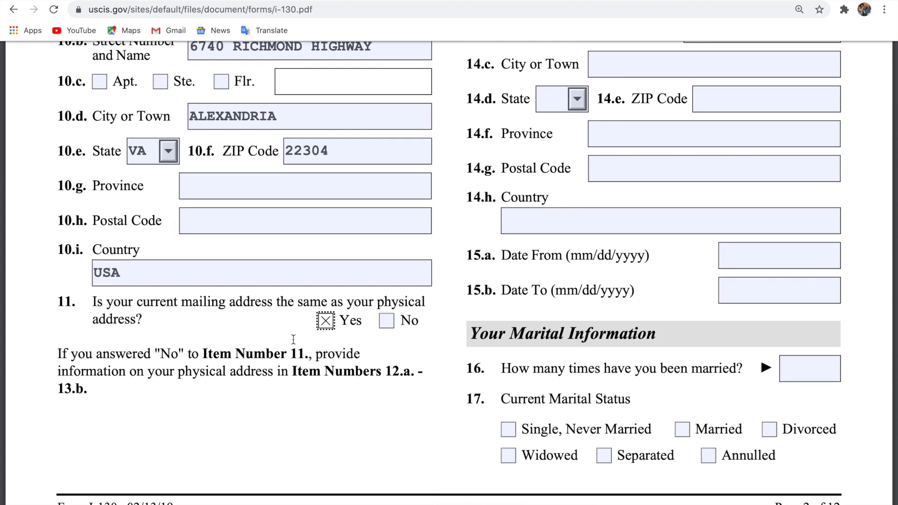
{"action": "scroll", "coordinate": [660, 209], "scroll_direction": "down", "scroll_amount": 3}
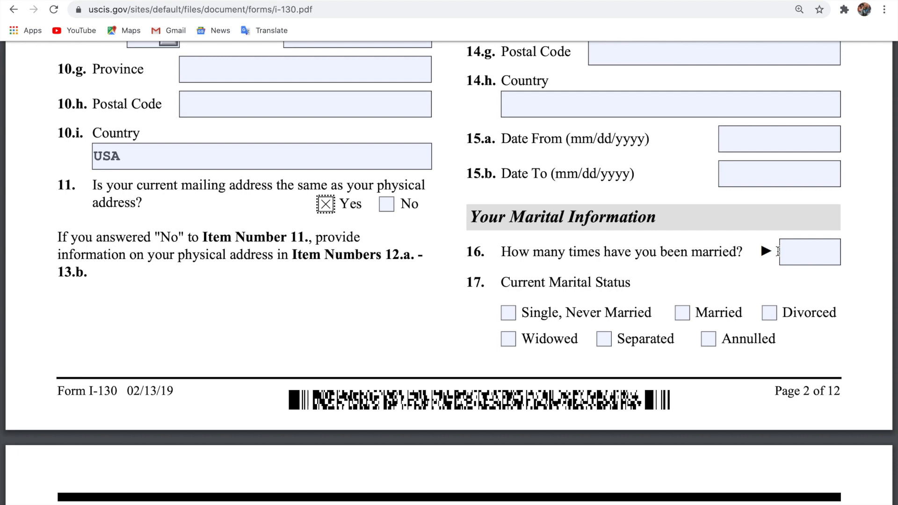
Record 1 prior marriage in item 16 and Married as the current marital status in item 17.
{"action": "left_click", "coordinate": [795, 252]}
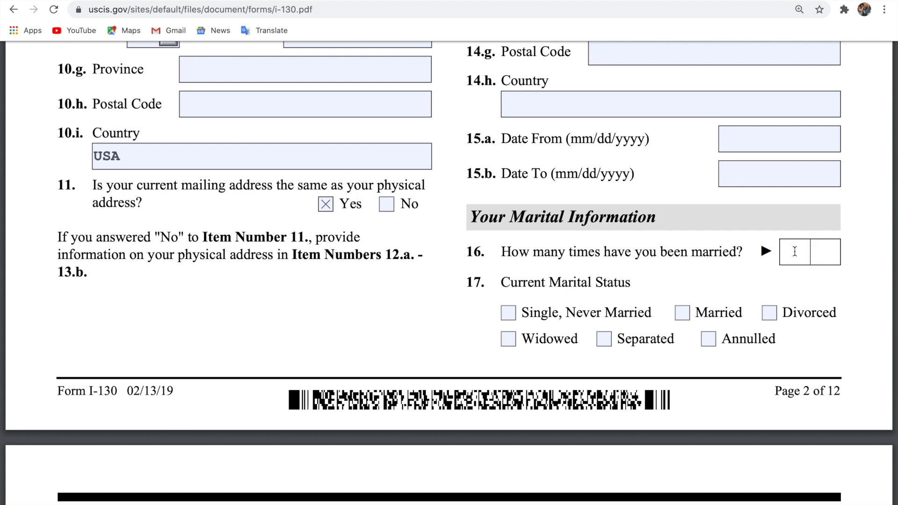
{"action": "type", "text": "1"}
{"action": "left_click", "coordinate": [683, 317]}
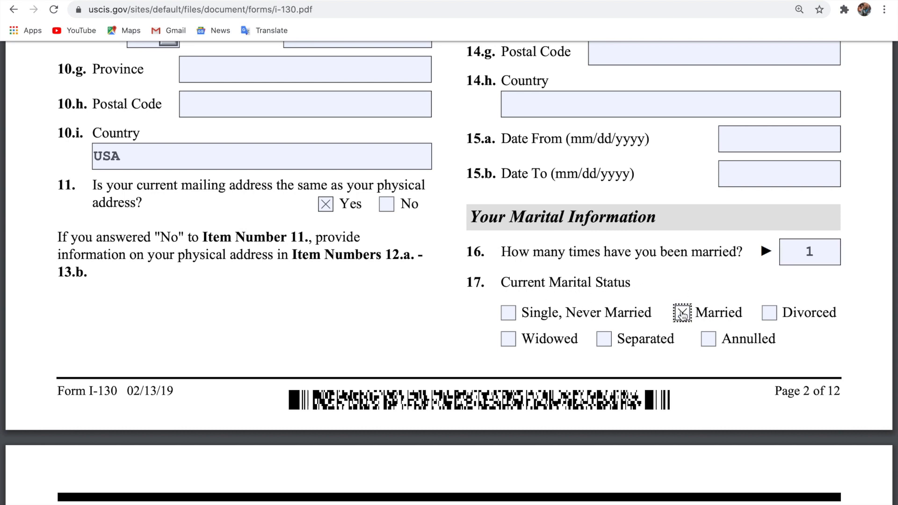
{"action": "left_click", "coordinate": [723, 278]}
{"action": "scroll", "coordinate": [723, 278], "scroll_direction": "down", "scroll_amount": 2}
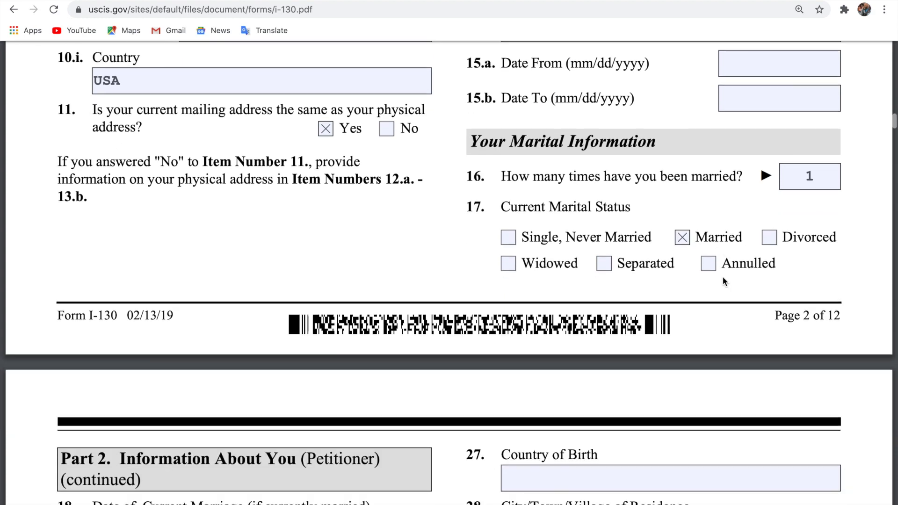
{"action": "scroll", "coordinate": [723, 277], "scroll_direction": "down", "scroll_amount": 10}
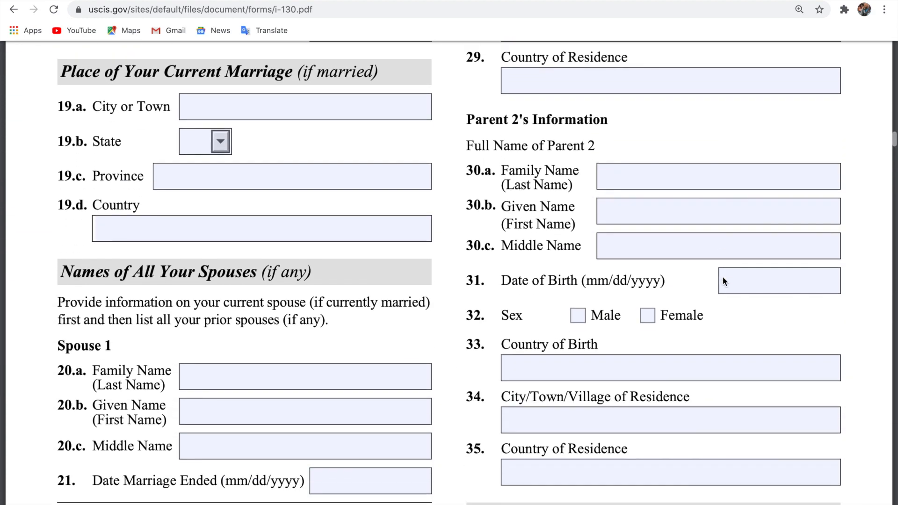
{"action": "scroll", "coordinate": [723, 278], "scroll_direction": "up", "scroll_amount": 5}
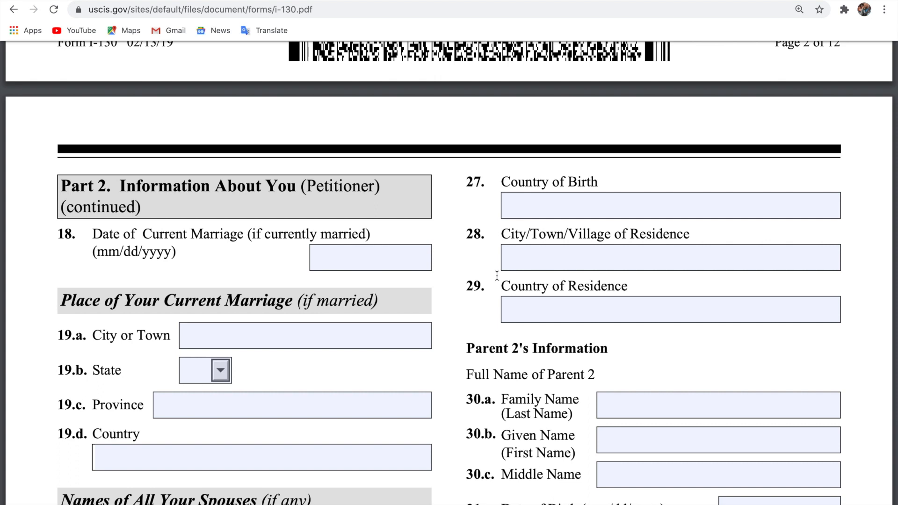
Enter 05/26/2013 as the date of the current marriage in item 18.
{"action": "left_click", "coordinate": [374, 262]}
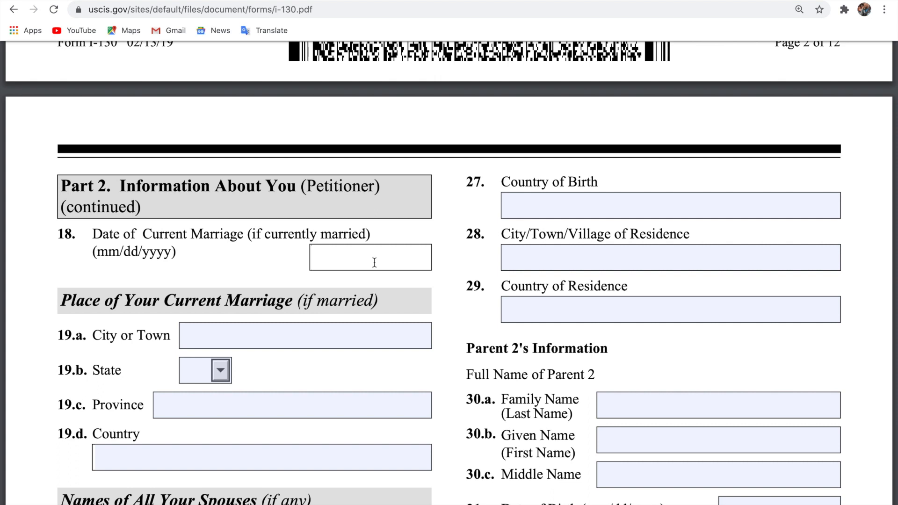
{"action": "type", "text": "05"}
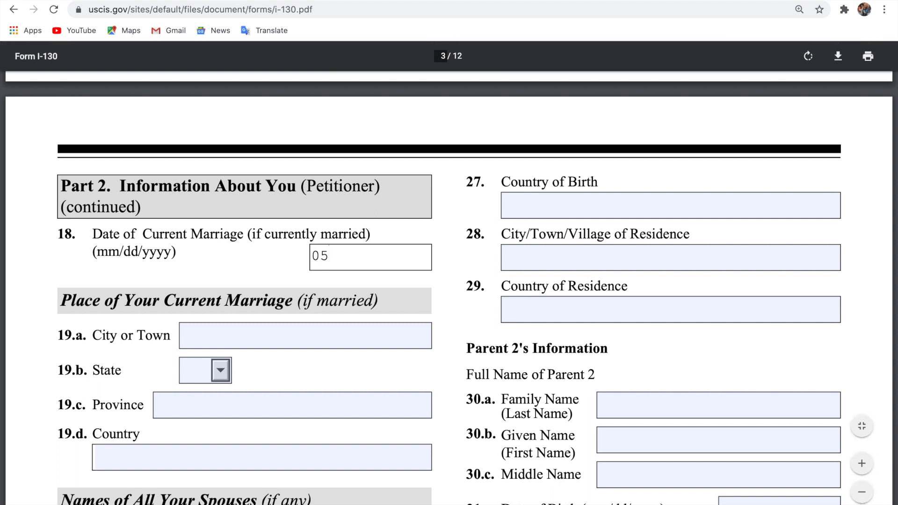
{"action": "type", "text": "/26\\"}
{"action": "key", "text": "BackSpace"}
{"action": "type", "text": "/1"}
{"action": "key", "text": "BackSpace"}
{"action": "type", "text": "2013"}
{"action": "scroll", "coordinate": [449, 281], "scroll_direction": "down", "scroll_amount": 3}
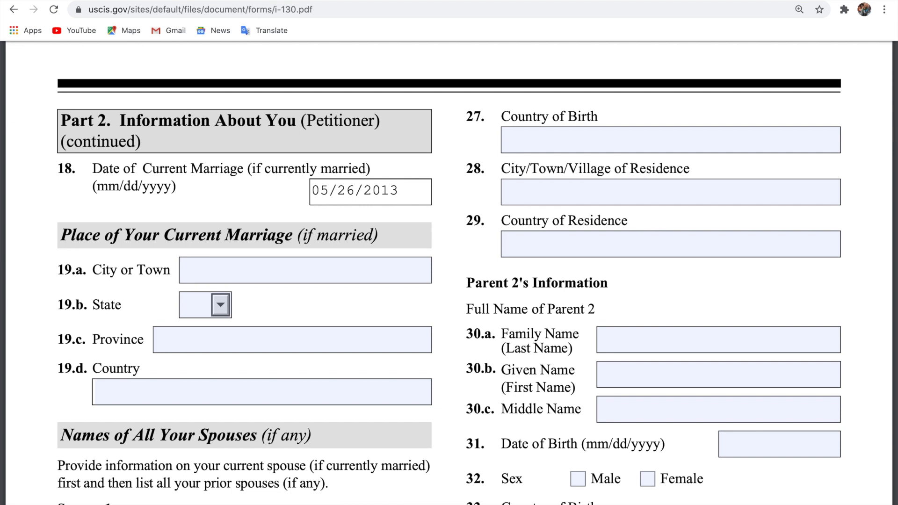
Enter ACCRA as the marriage city and GHANA as the marriage country.
{"action": "left_click", "coordinate": [299, 269]}
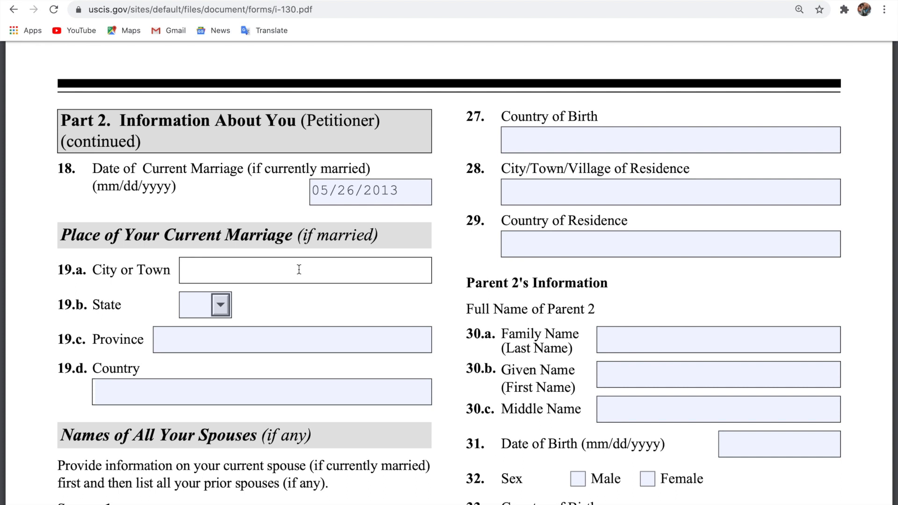
{"action": "type", "text": "ACCRA"}
{"action": "left_click", "coordinate": [184, 388]}
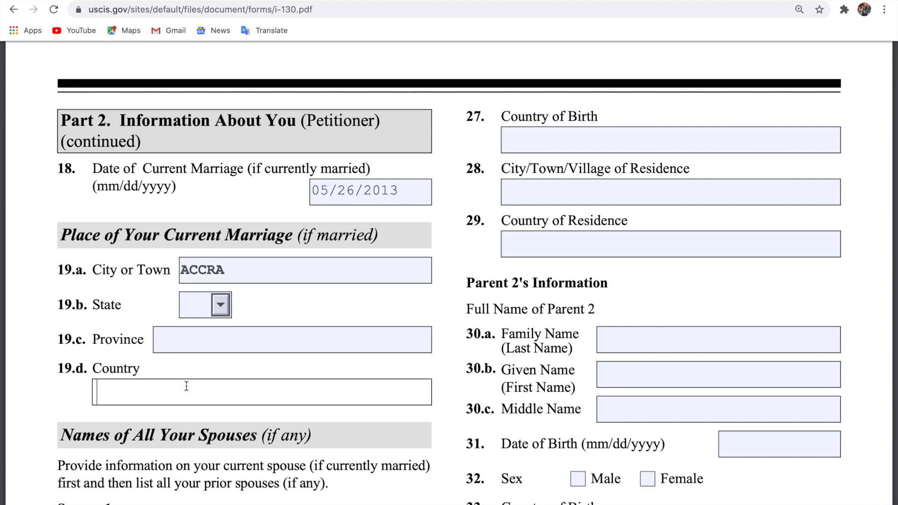
{"action": "type", "text": "GHANA"}
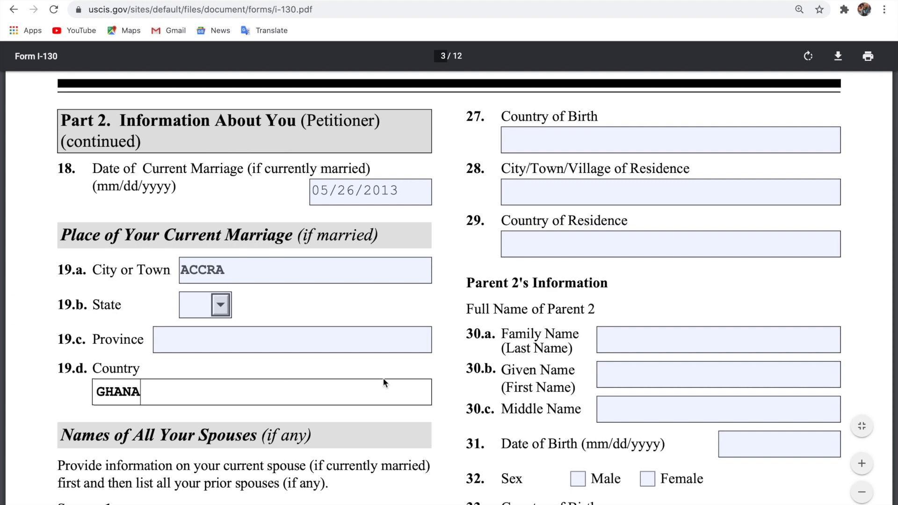
{"action": "scroll", "coordinate": [384, 380], "scroll_direction": "up", "scroll_amount": 2}
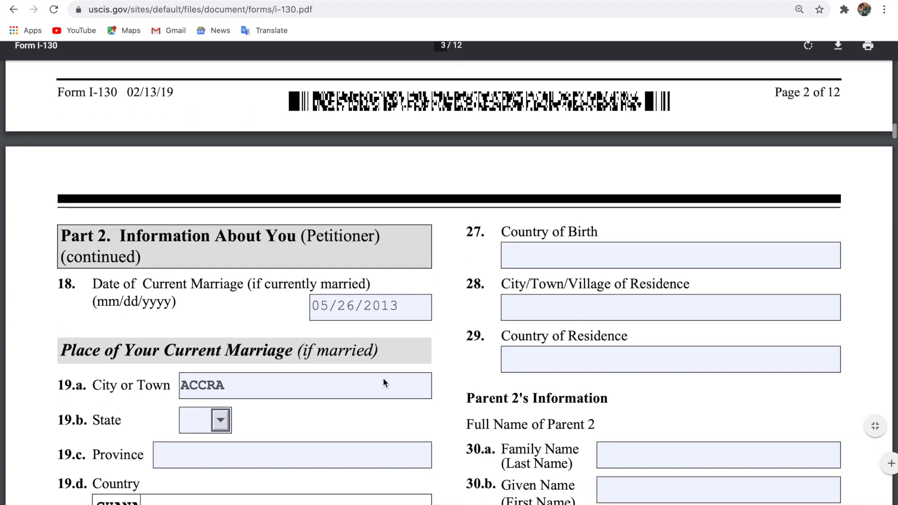
{"action": "scroll", "coordinate": [384, 380], "scroll_direction": "down", "scroll_amount": 5}
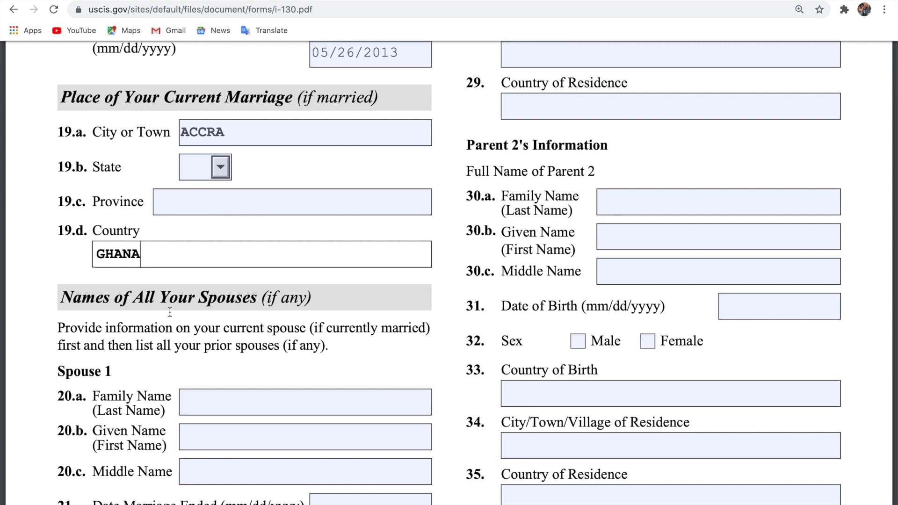
{"action": "scroll", "coordinate": [170, 312], "scroll_direction": "down", "scroll_amount": 3}
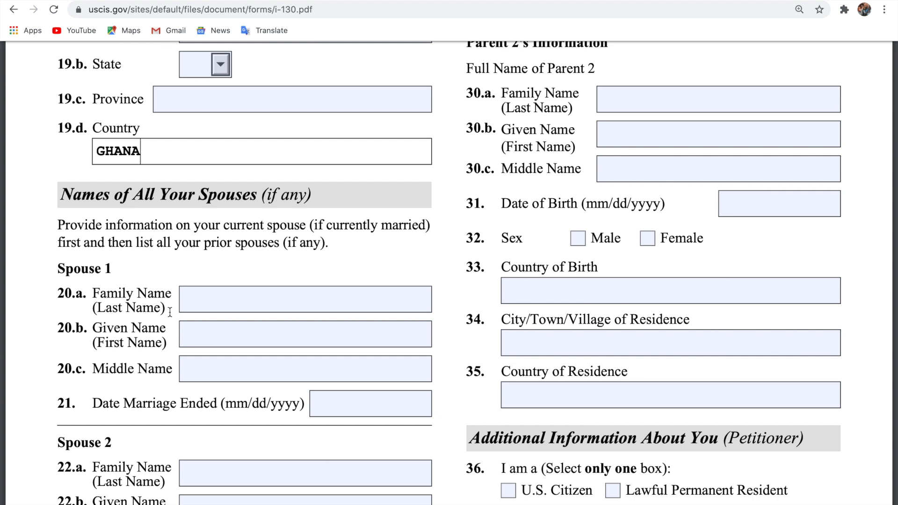
Enter Spouse 1's family name and given name in items 20.a and 20.b.
{"action": "left_click", "coordinate": [300, 300]}
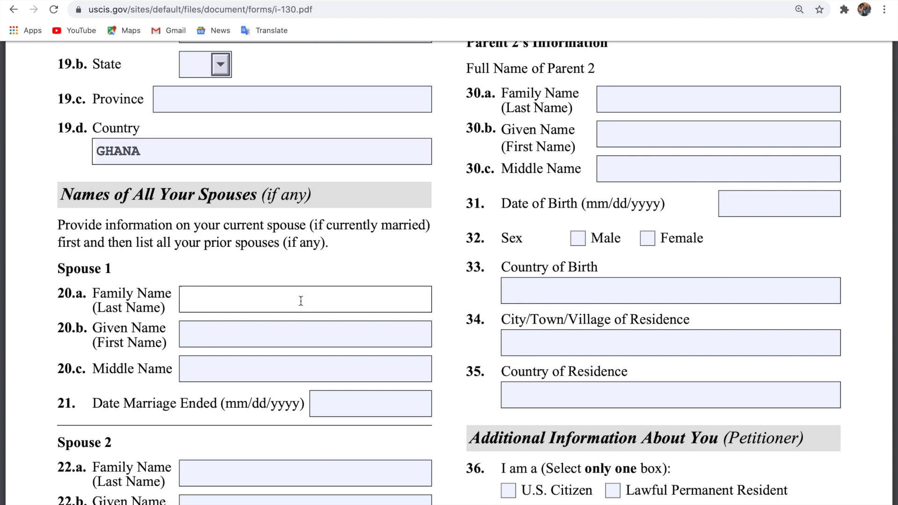
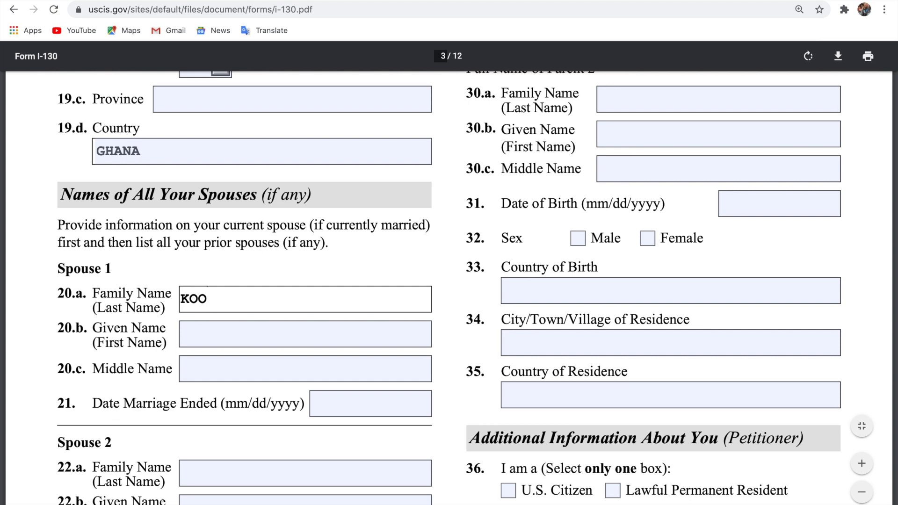
{"action": "left_click", "coordinate": [290, 328]}
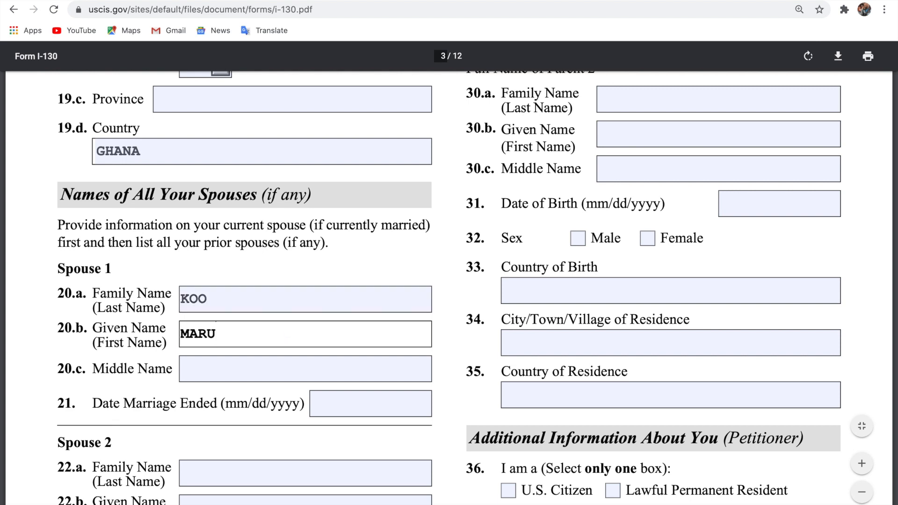
{"action": "scroll", "coordinate": [243, 328], "scroll_direction": "down", "scroll_amount": 2}
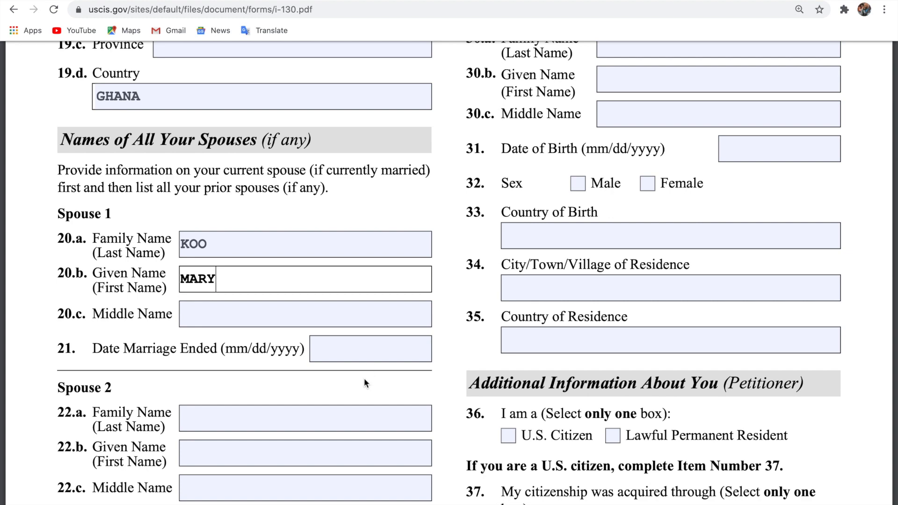
Scroll back to review the marital entries, then down to the Parent 1 section on page 3.
{"action": "scroll", "coordinate": [358, 401], "scroll_direction": "up", "scroll_amount": 9}
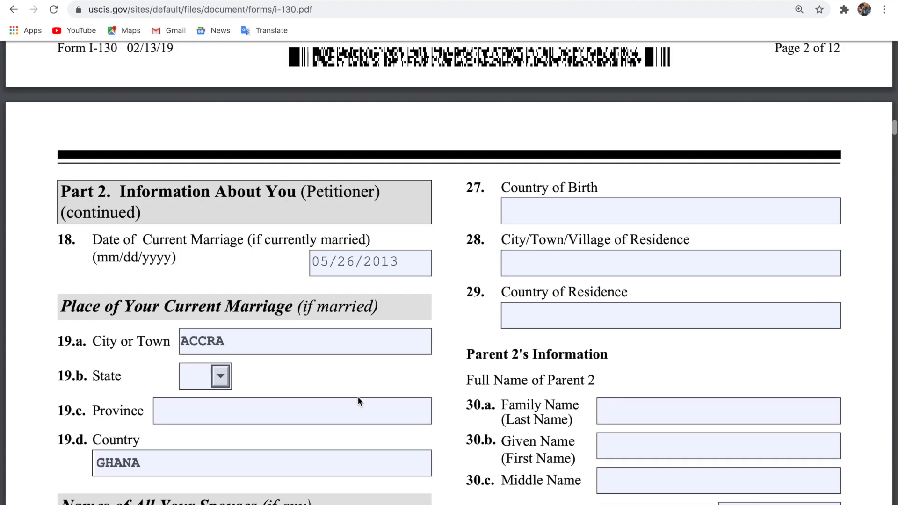
{"action": "scroll", "coordinate": [358, 401], "scroll_direction": "down", "scroll_amount": 12}
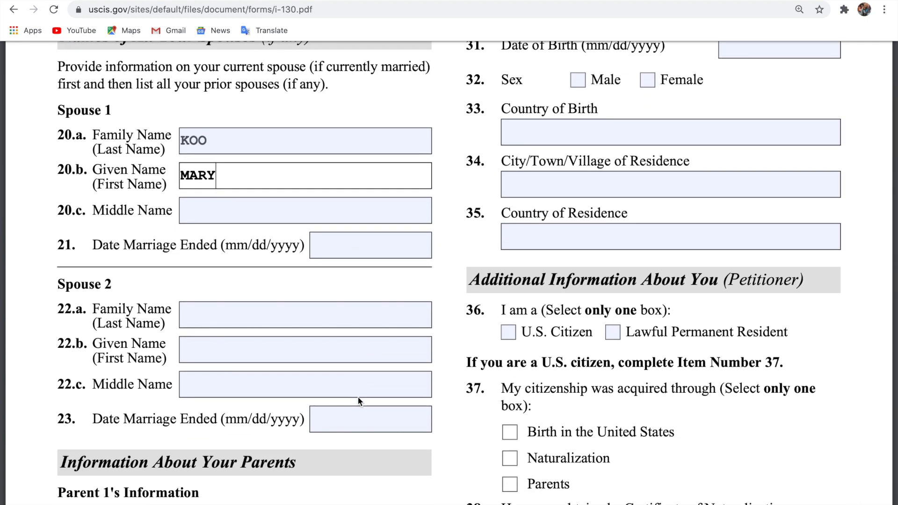
{"action": "scroll", "coordinate": [358, 397], "scroll_direction": "up", "scroll_amount": 12}
{"action": "scroll", "coordinate": [358, 402], "scroll_direction": "up", "scroll_amount": 5}
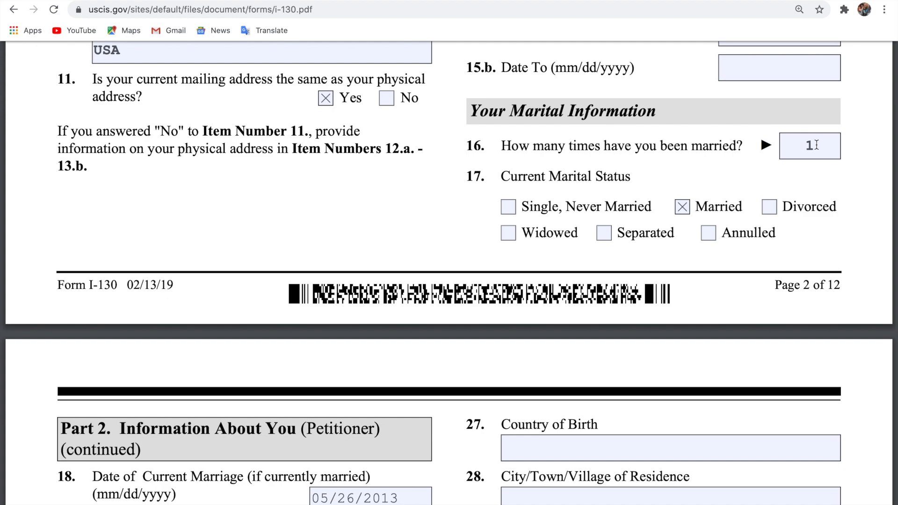
{"action": "scroll", "coordinate": [810, 145], "scroll_direction": "down", "scroll_amount": 15}
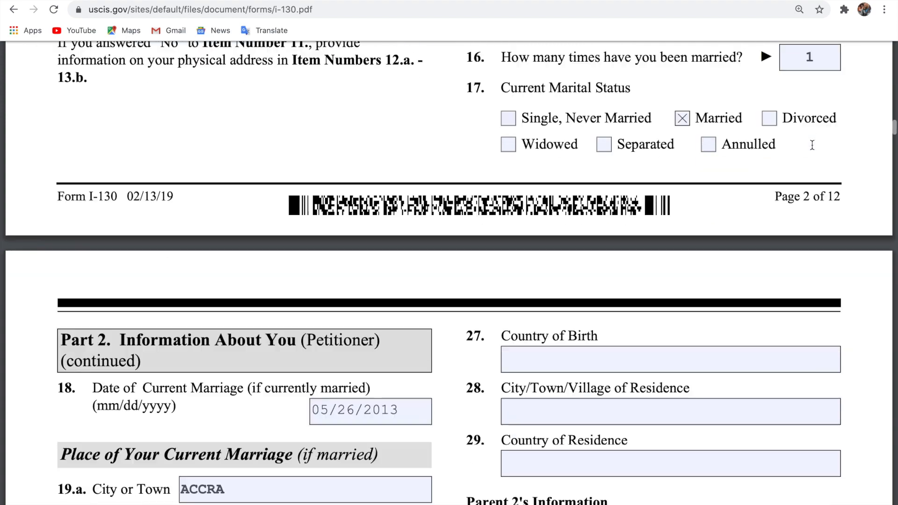
{"action": "scroll", "coordinate": [813, 146], "scroll_direction": "down", "scroll_amount": 4}
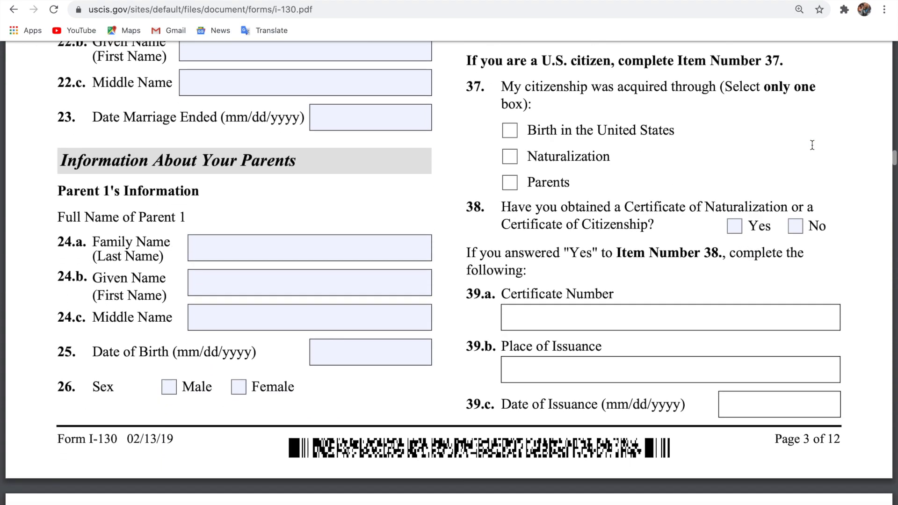
{"action": "scroll", "coordinate": [813, 145], "scroll_direction": "up", "scroll_amount": 5}
{"action": "scroll", "coordinate": [813, 145], "scroll_direction": "up", "scroll_amount": 2}
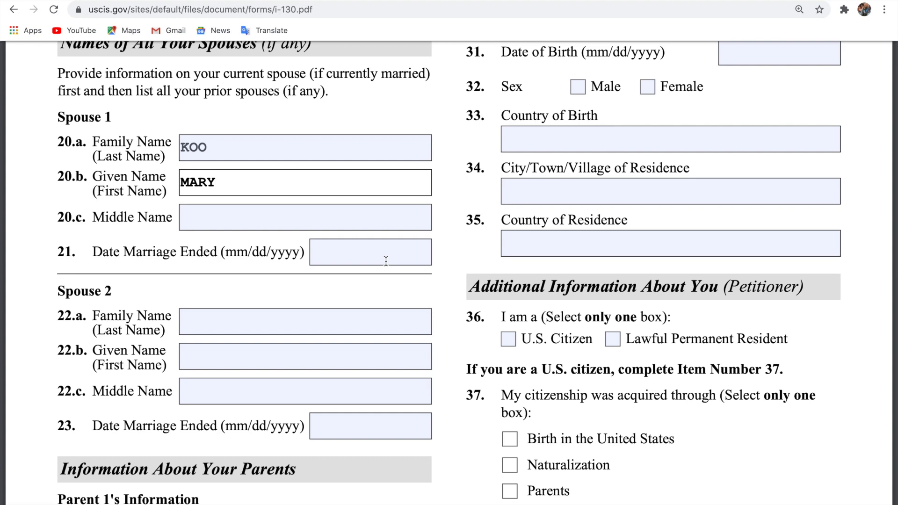
{"action": "scroll", "coordinate": [386, 261], "scroll_direction": "down", "scroll_amount": 5}
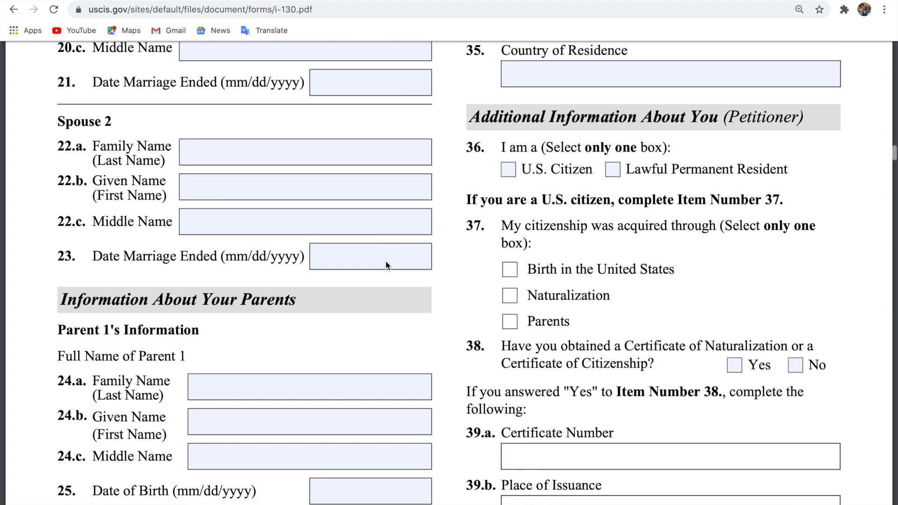
{"action": "scroll", "coordinate": [386, 265], "scroll_direction": "down", "scroll_amount": 4}
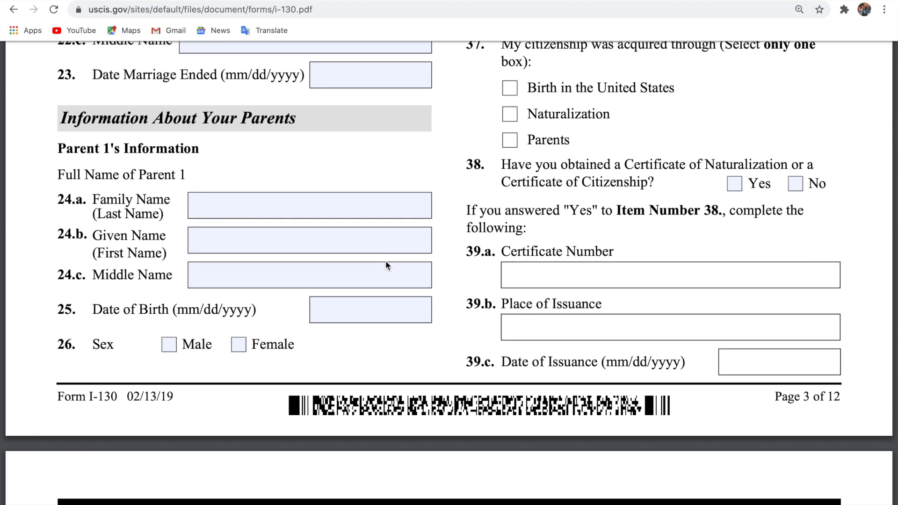
Enter Parent 1's family and given names and birth date 05/09/1965, and mark Male.
{"action": "left_click", "coordinate": [311, 198]}
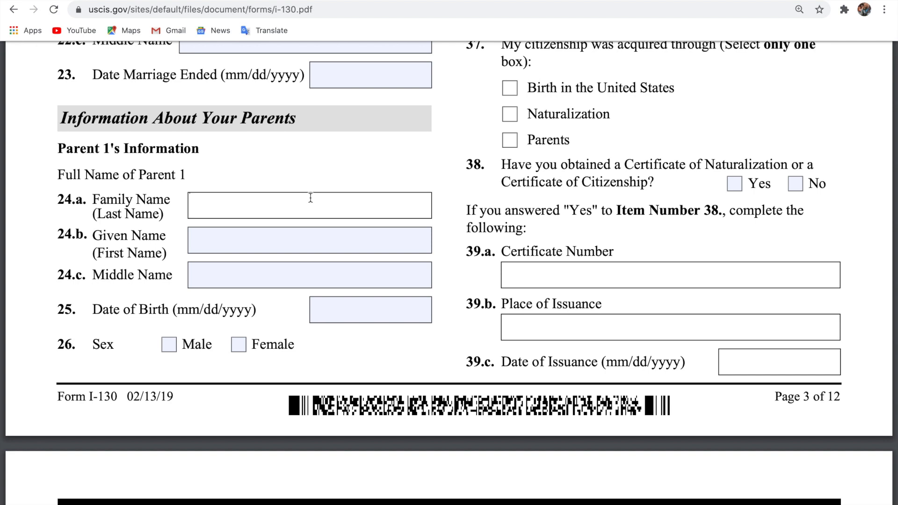
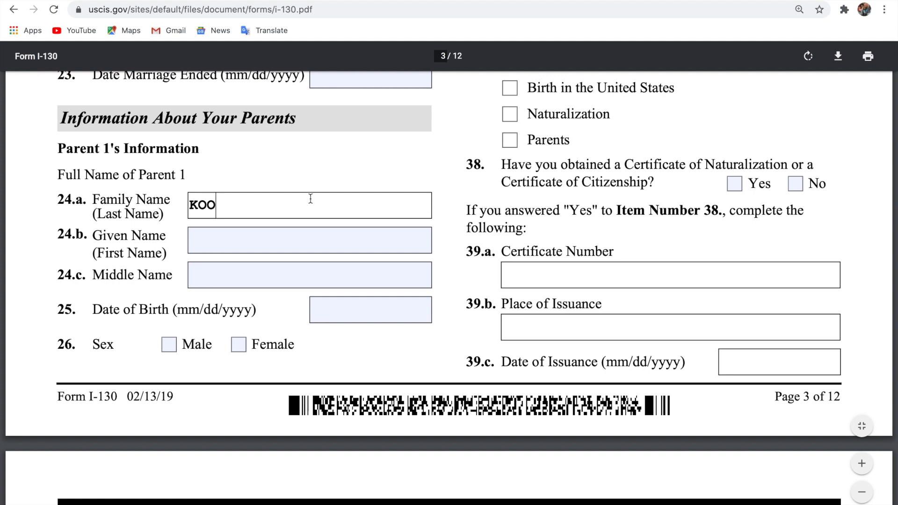
{"action": "left_click", "coordinate": [302, 237]}
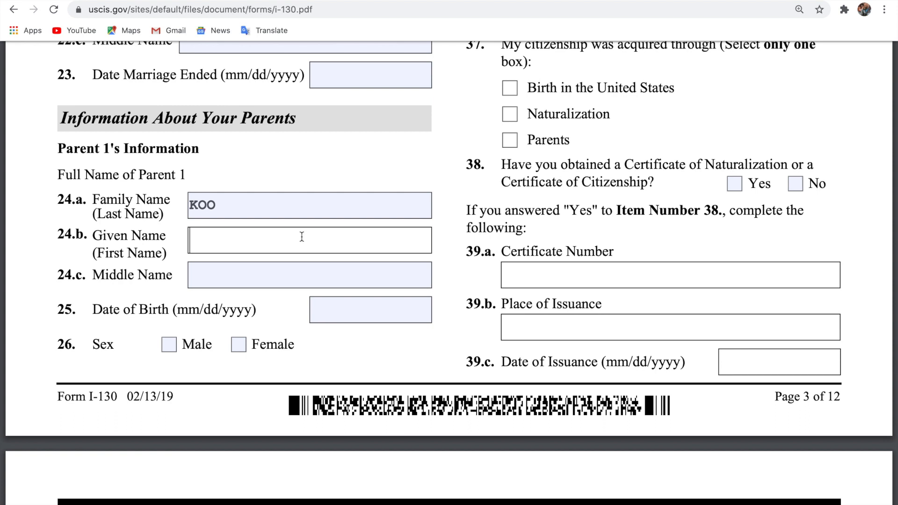
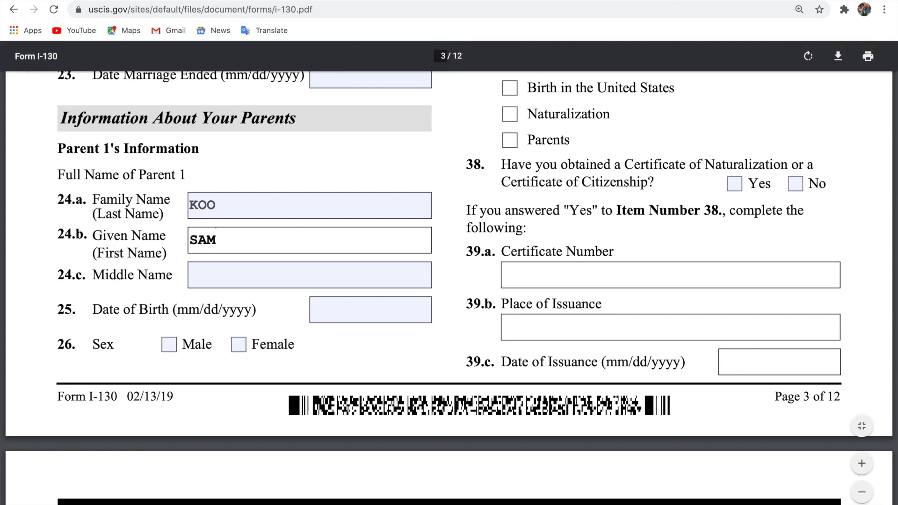
{"action": "left_click", "coordinate": [358, 311]}
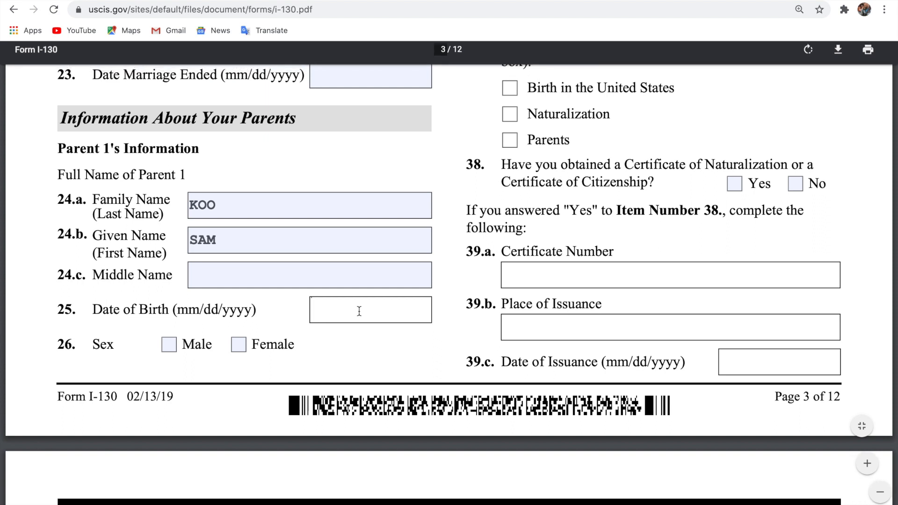
{"action": "type", "text": "05/"}
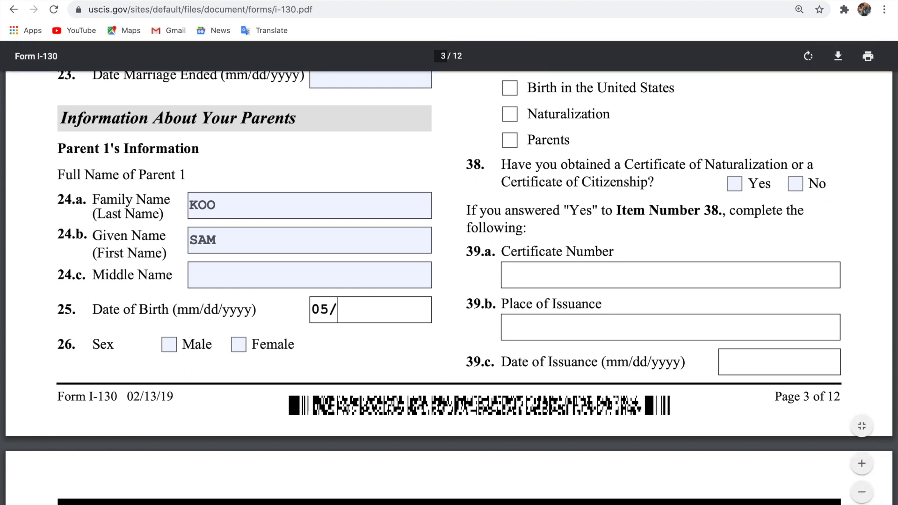
{"action": "type", "text": "09/196"}
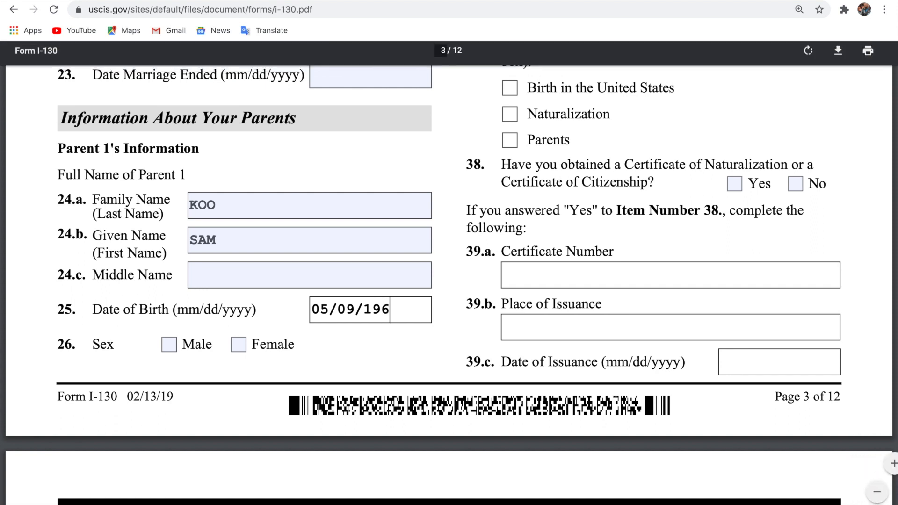
{"action": "type", "text": "5"}
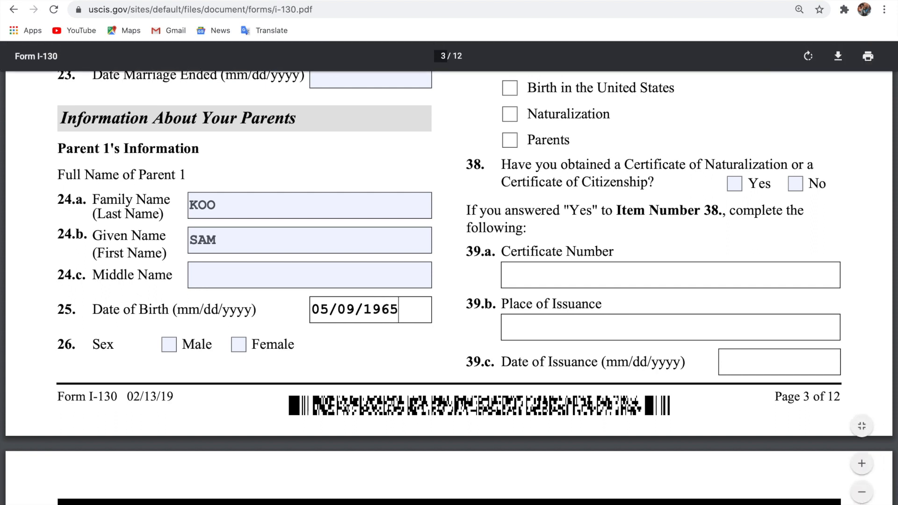
{"action": "left_click", "coordinate": [169, 346]}
Enter GHANA as Parent 1's country of birth in item 27.
{"action": "scroll", "coordinate": [495, 200], "scroll_direction": "up", "scroll_amount": 15}
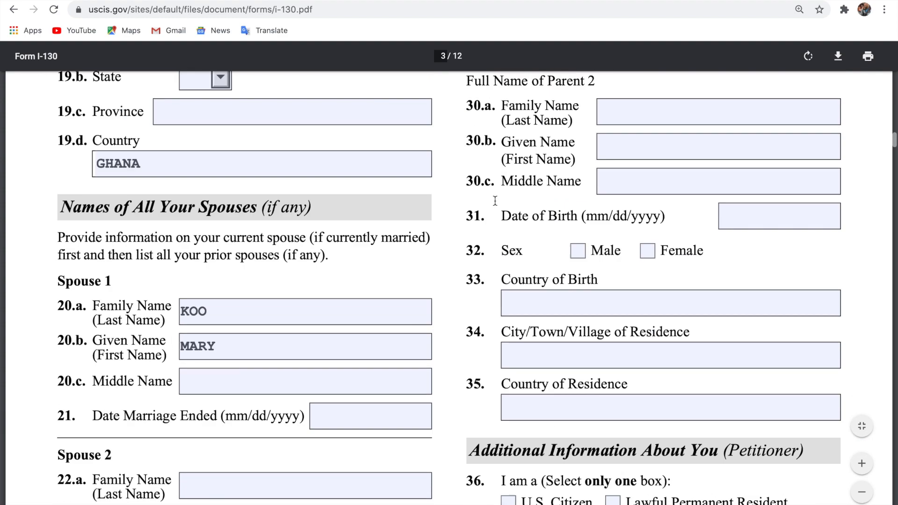
{"action": "scroll", "coordinate": [495, 200], "scroll_direction": "up", "scroll_amount": 1}
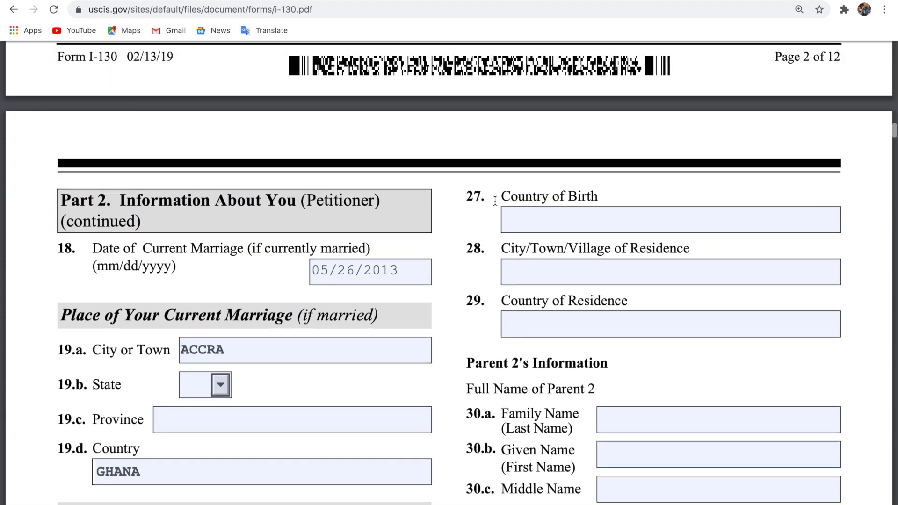
{"action": "left_click", "coordinate": [549, 223]}
{"action": "type", "text": "GHANA"}
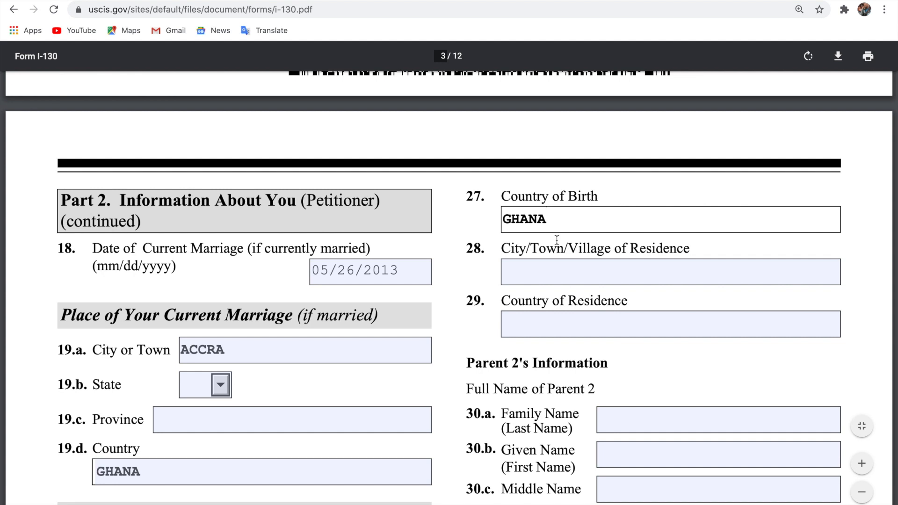
Enter Parent 1's residence as ACCRA city and GHANA country.
{"action": "left_click", "coordinate": [569, 267]}
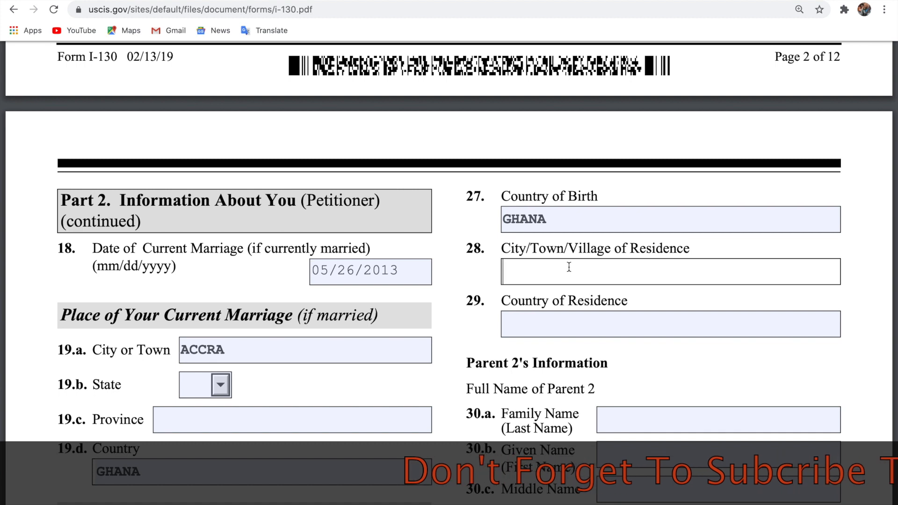
{"action": "type", "text": "GHAA"}
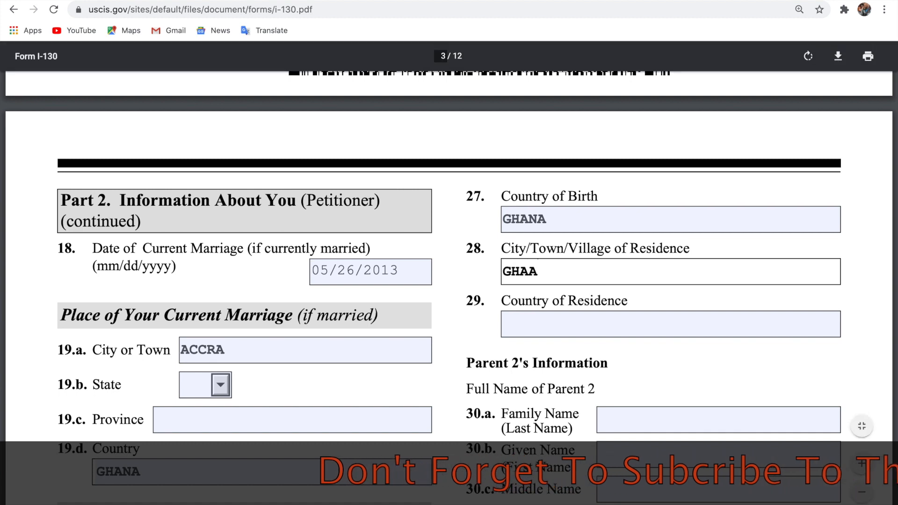
{"action": "key", "text": "BackSpace"}
{"action": "type", "text": "NA"}
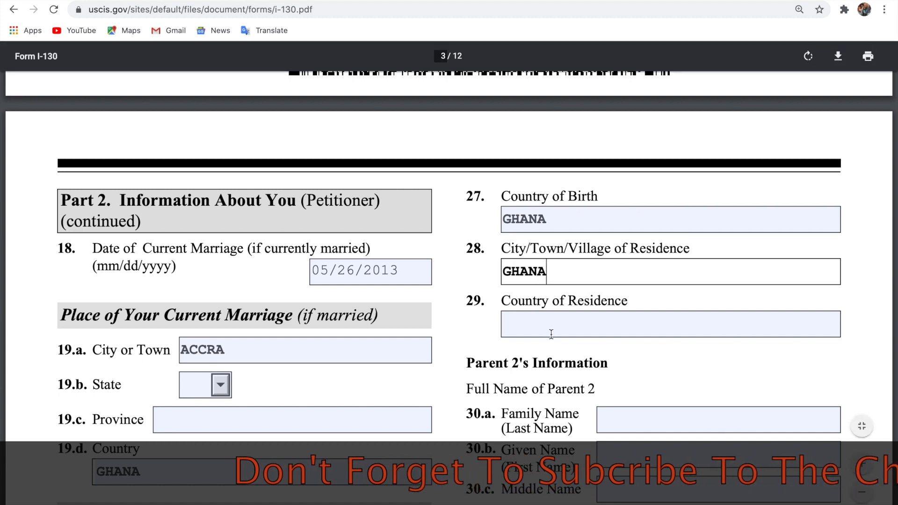
{"action": "key", "text": "BackSpace"}
{"action": "key", "text": "BackSpace"}
{"action": "key", "text": "BackSpace"}
{"action": "key", "text": "BackSpace"}
{"action": "key", "text": "BackSpace"}
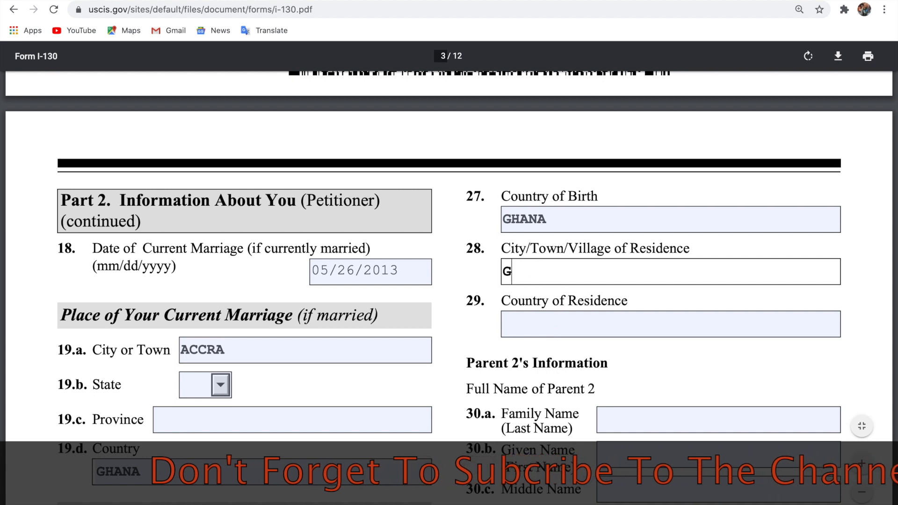
{"action": "type", "text": "AC"}
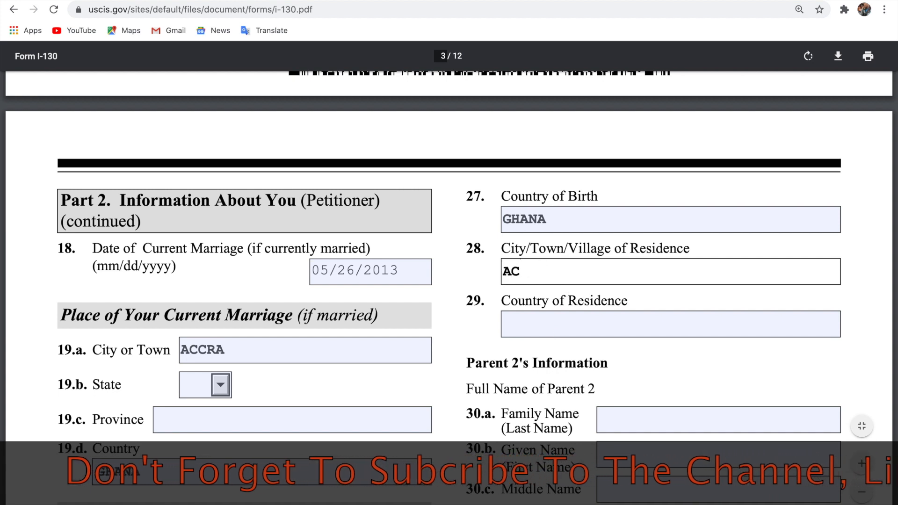
{"action": "type", "text": "CRA"}
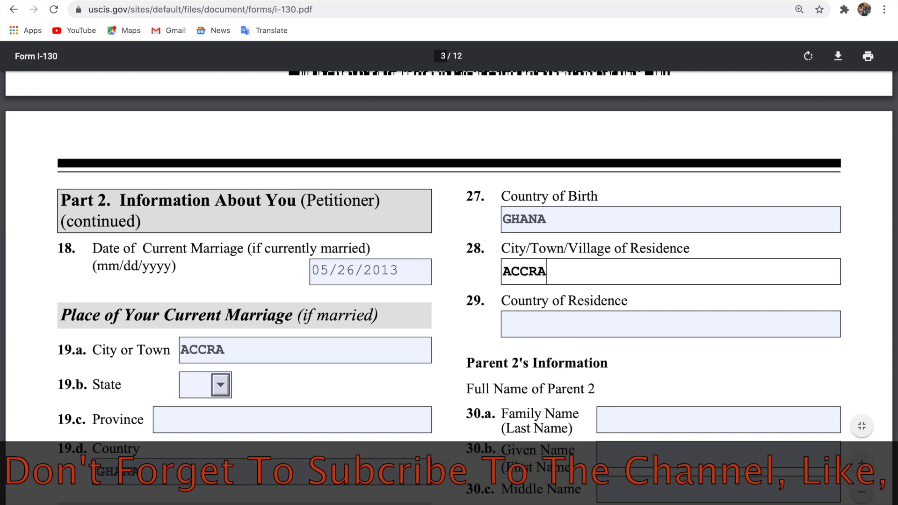
{"action": "left_click", "coordinate": [579, 330]}
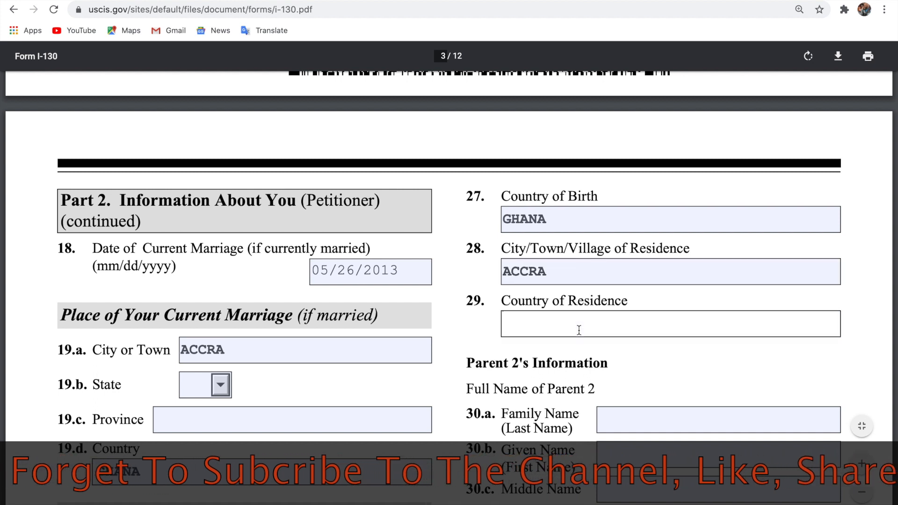
{"action": "type", "text": "GHANA"}
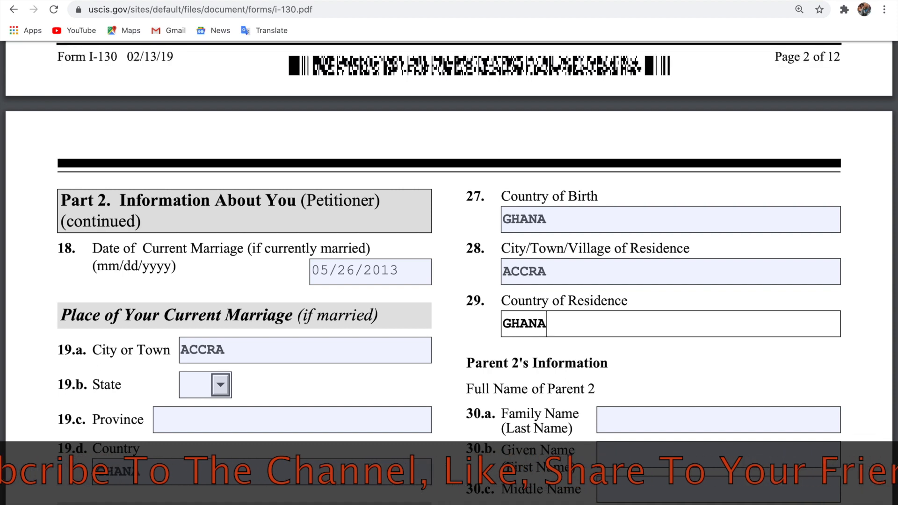
Enter Parent 2's family and given names and birth date 07/31/1970, and mark Female.
{"action": "scroll", "coordinate": [641, 372], "scroll_direction": "down", "scroll_amount": 3}
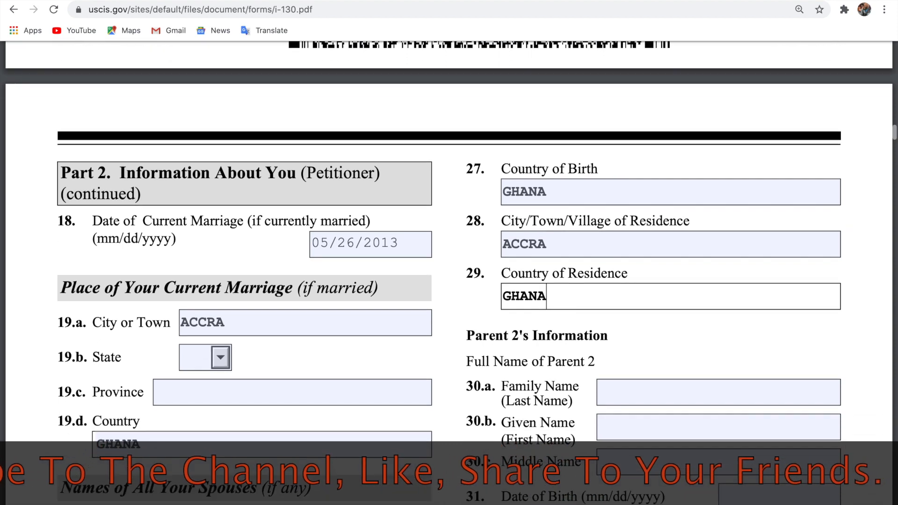
{"action": "left_click", "coordinate": [649, 314]}
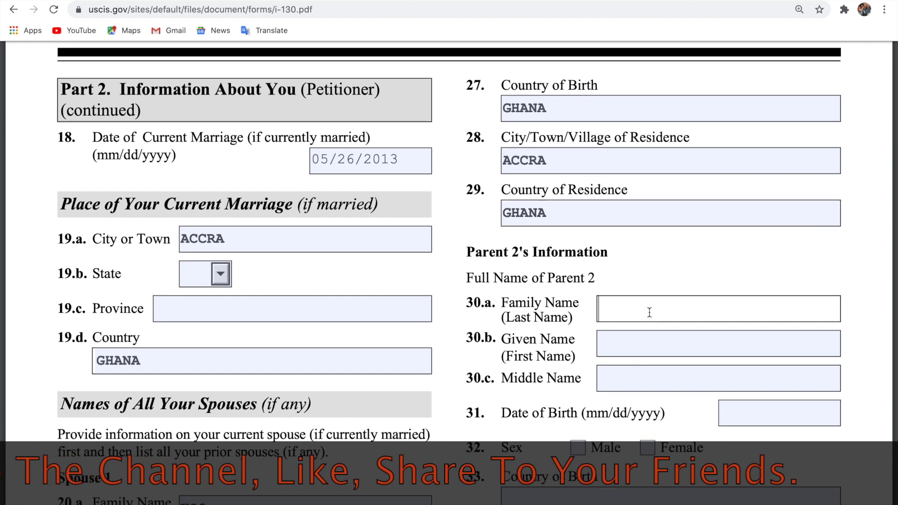
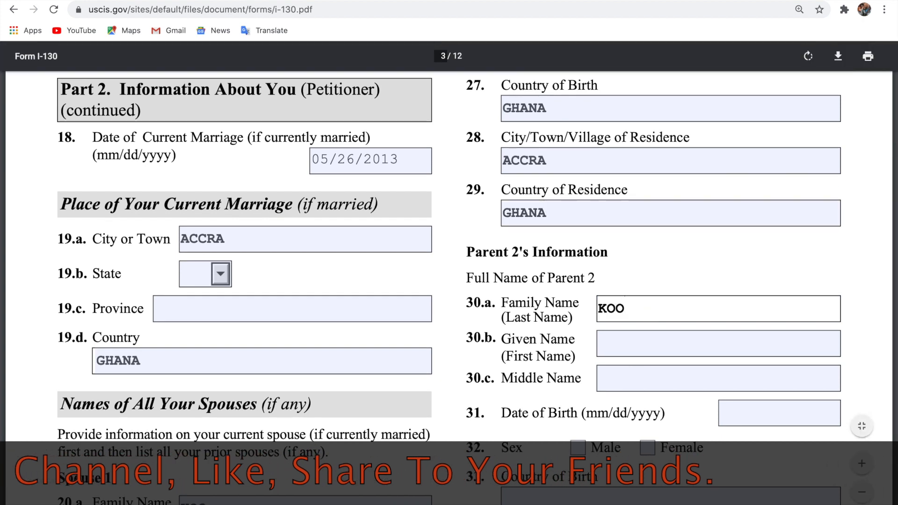
{"action": "left_click", "coordinate": [646, 336]}
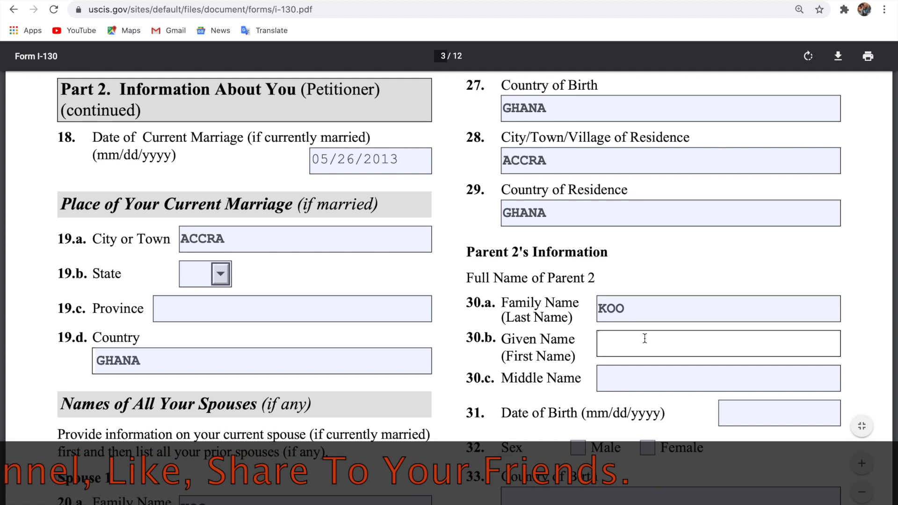
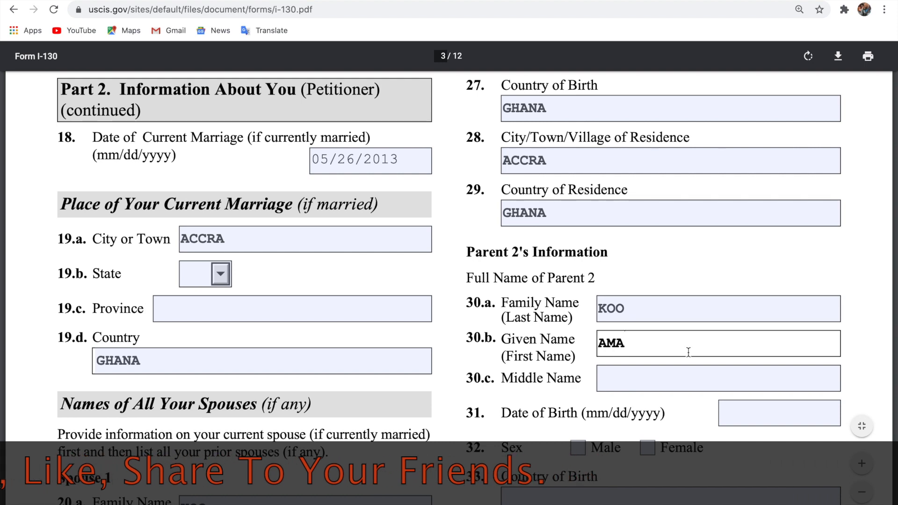
{"action": "scroll", "coordinate": [689, 352], "scroll_direction": "down", "scroll_amount": 2}
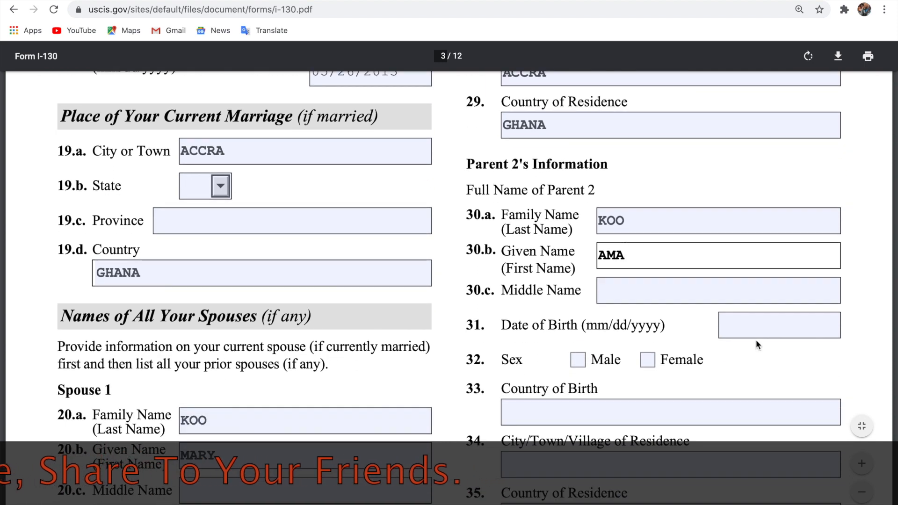
{"action": "left_click", "coordinate": [759, 323]}
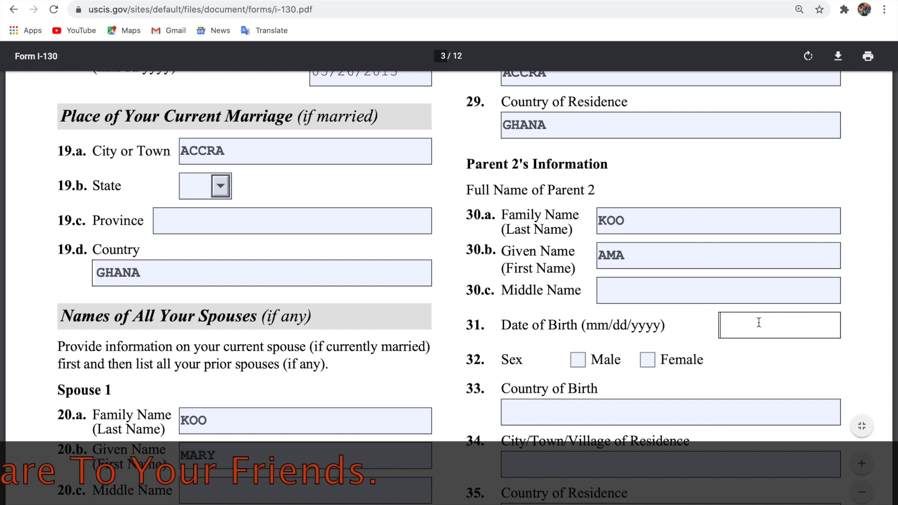
{"action": "type", "text": "07/"}
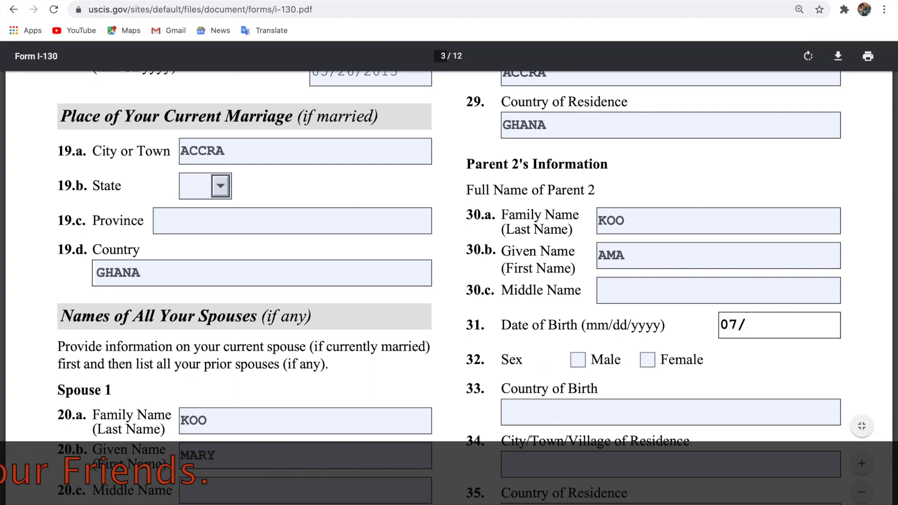
{"action": "type", "text": "31/"}
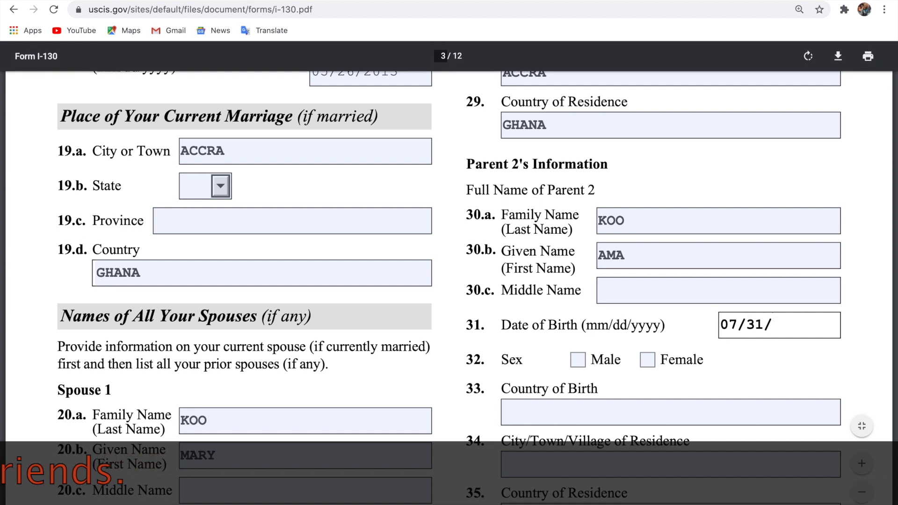
{"action": "type", "text": "19"}
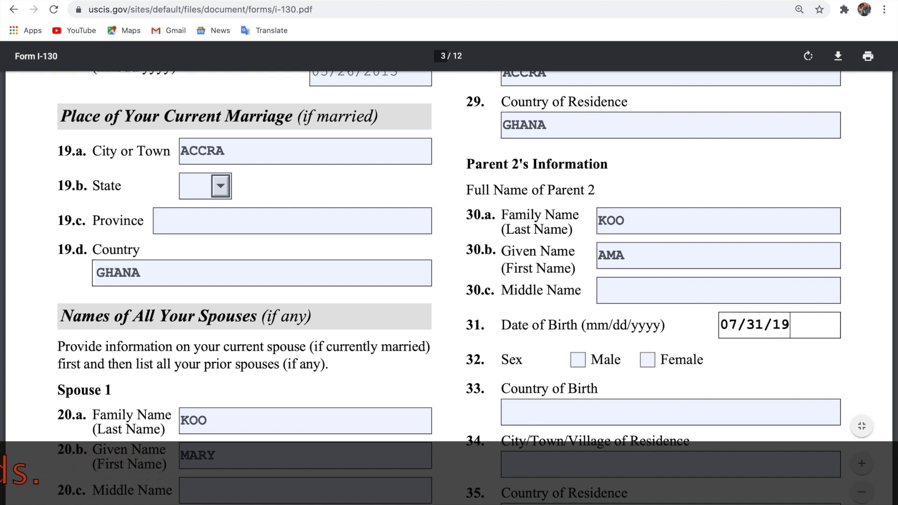
{"action": "type", "text": "70"}
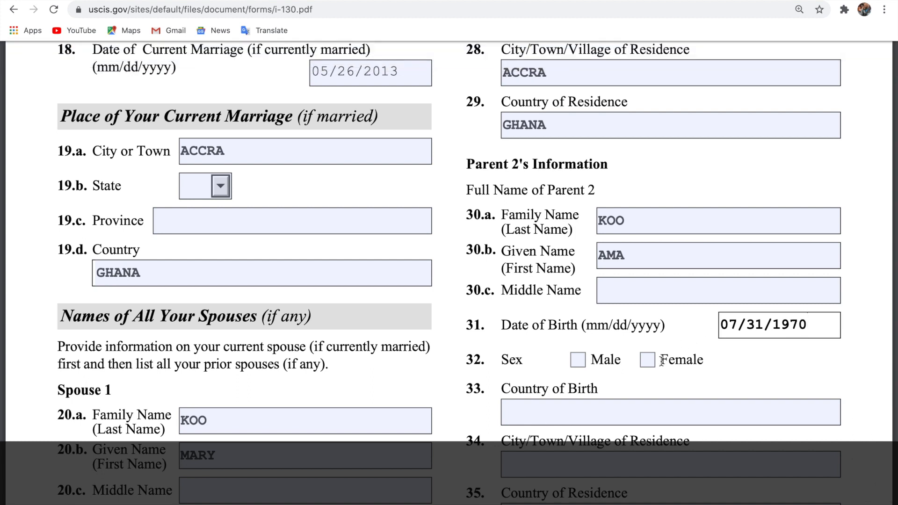
{"action": "left_click", "coordinate": [647, 360]}
Enter GHANA as Parent 2's birth country and ACCRA, GHANA as residence.
{"action": "scroll", "coordinate": [652, 367], "scroll_direction": "down", "scroll_amount": 2}
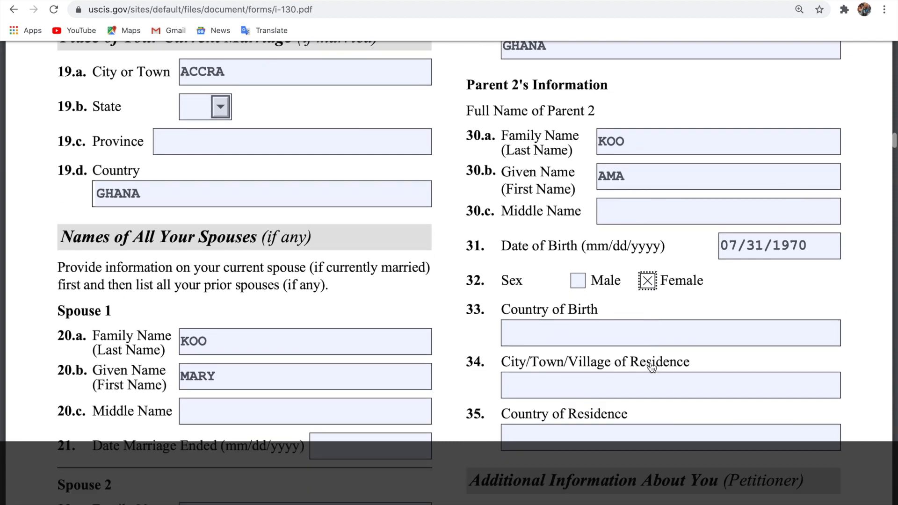
{"action": "scroll", "coordinate": [652, 366], "scroll_direction": "down", "scroll_amount": 3}
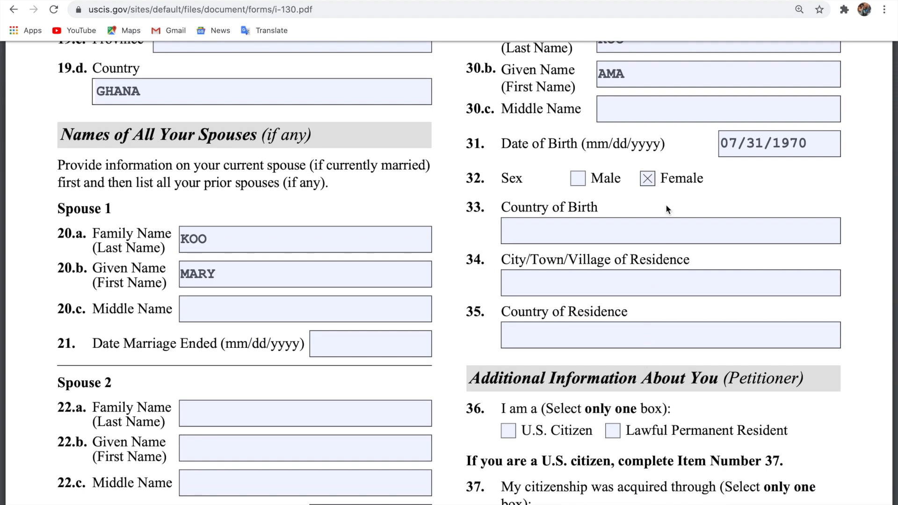
{"action": "left_click", "coordinate": [664, 228]}
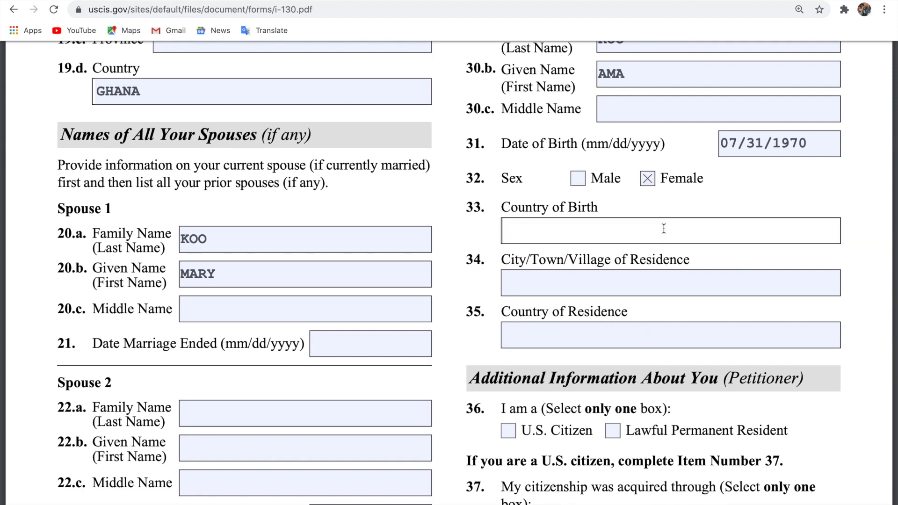
{"action": "type", "text": "GHANA"}
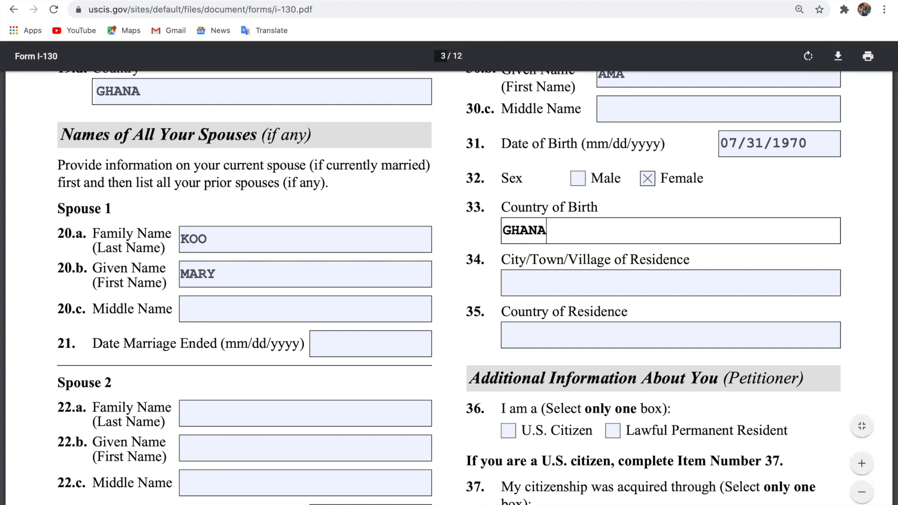
{"action": "left_click", "coordinate": [610, 280]}
{"action": "type", "text": "A"}
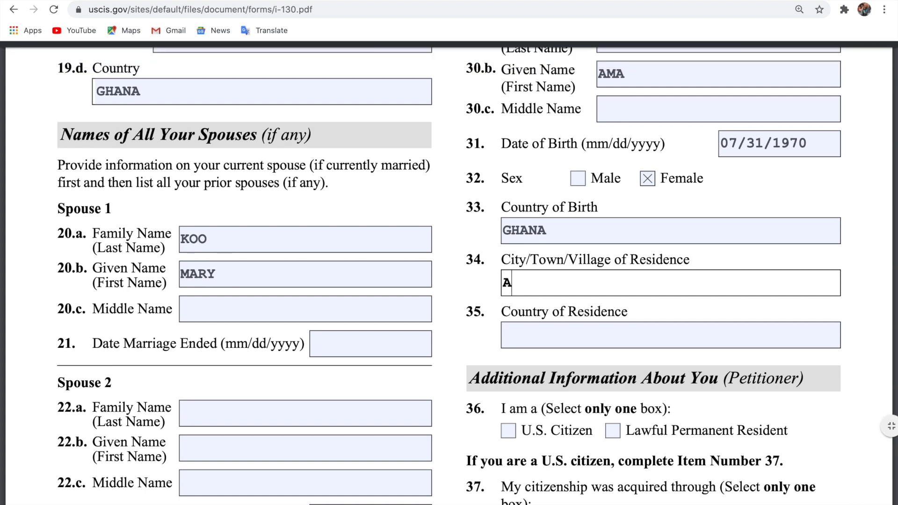
{"action": "type", "text": "CCRA"}
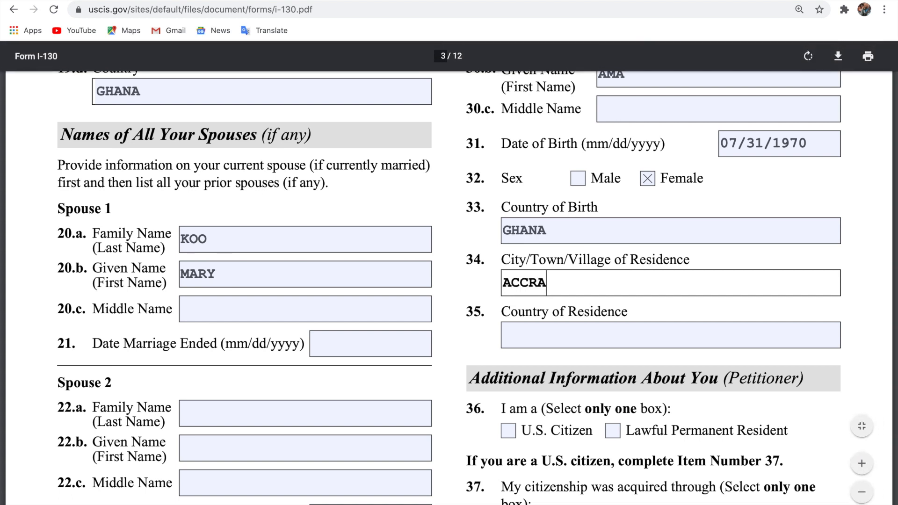
{"action": "left_click", "coordinate": [582, 340]}
{"action": "type", "text": "GHANA"}
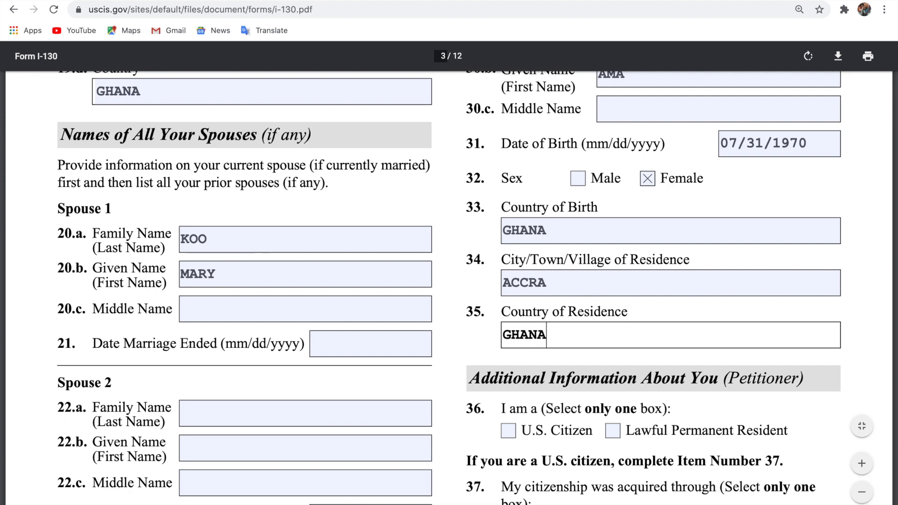
{"action": "scroll", "coordinate": [449, 281], "scroll_direction": "down", "scroll_amount": 3}
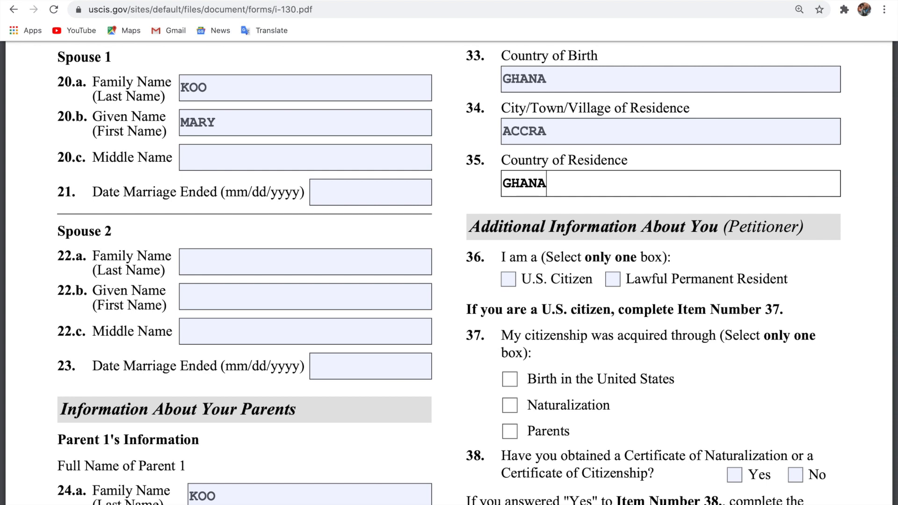
Tick the U.S. Citizen box for item 36, leaving item 37 blank.
{"action": "left_click", "coordinate": [509, 281]}
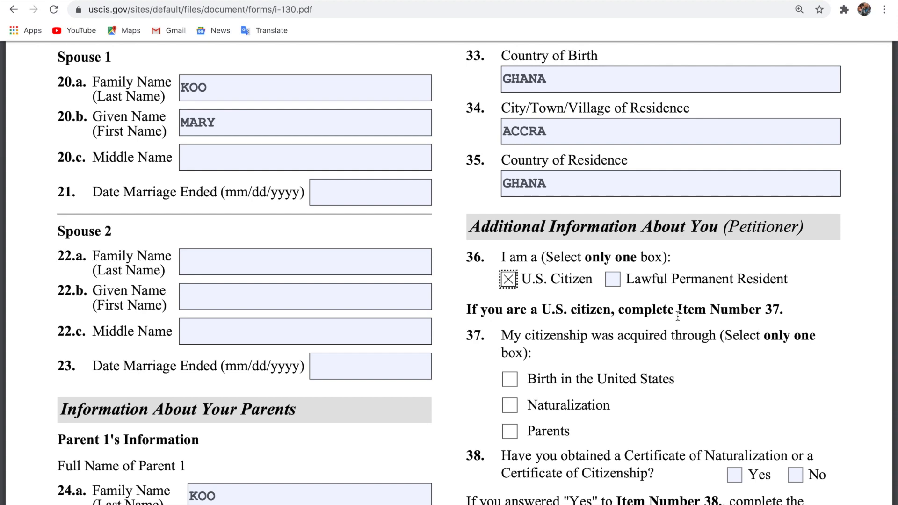
{"action": "scroll", "coordinate": [678, 317], "scroll_direction": "down", "scroll_amount": 1}
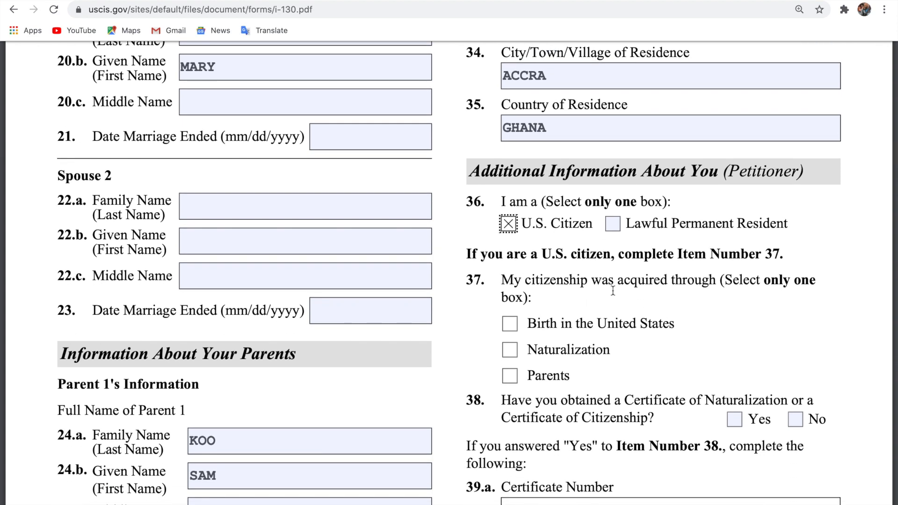
{"action": "left_click", "coordinate": [613, 310]}
{"action": "scroll", "coordinate": [617, 353], "scroll_direction": "down", "scroll_amount": 1}
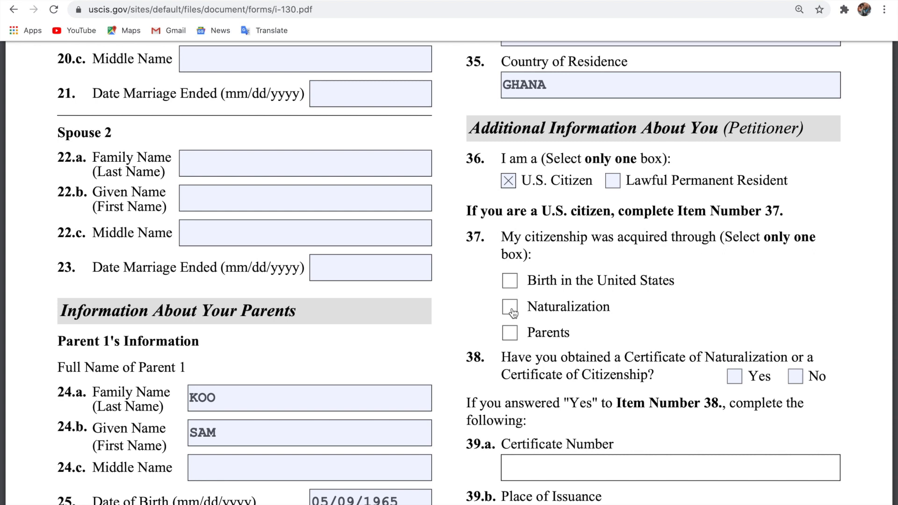
{"action": "scroll", "coordinate": [742, 312], "scroll_direction": "down", "scroll_amount": 2}
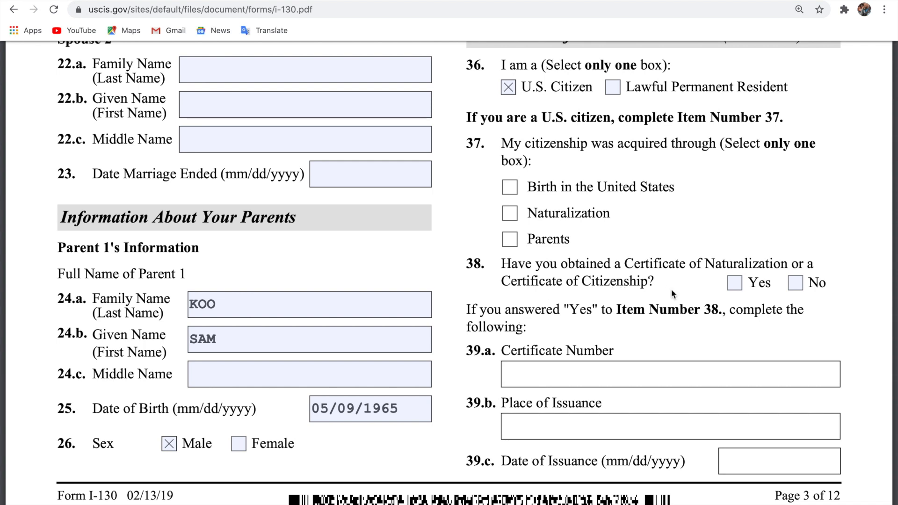
Tick Yes for item 38 and scroll down to the page 4 continuation.
{"action": "left_click", "coordinate": [736, 284]}
{"action": "left_click", "coordinate": [739, 251]}
{"action": "scroll", "coordinate": [740, 251], "scroll_direction": "down", "scroll_amount": 3}
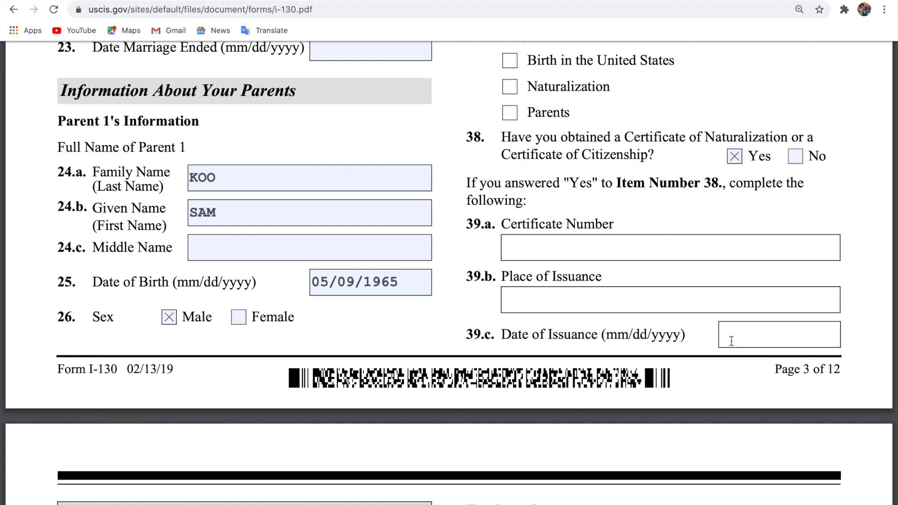
{"action": "scroll", "coordinate": [787, 340], "scroll_direction": "down", "scroll_amount": 7}
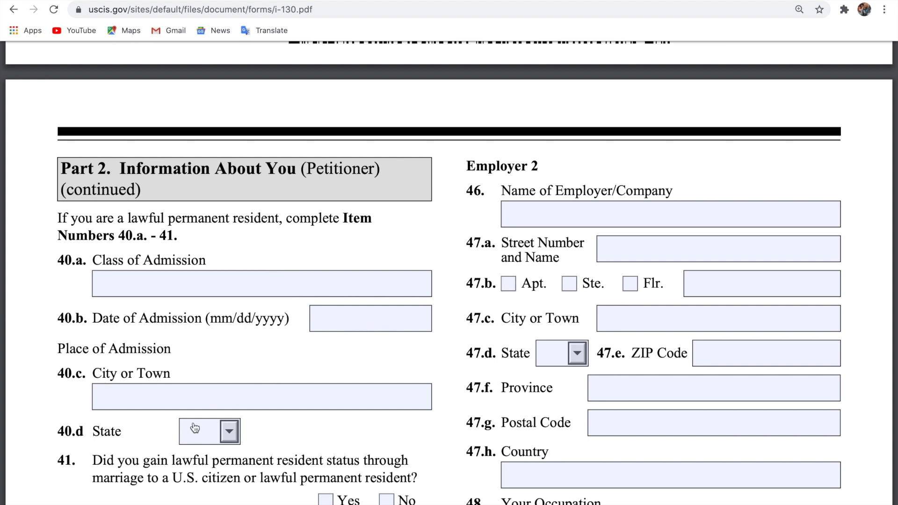
{"action": "scroll", "coordinate": [204, 407], "scroll_direction": "down", "scroll_amount": 2}
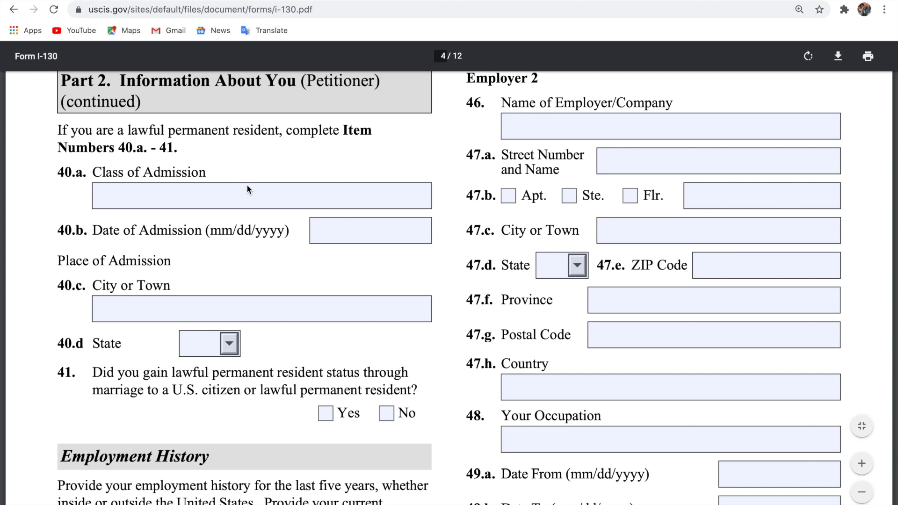
{"action": "scroll", "coordinate": [229, 207], "scroll_direction": "up", "scroll_amount": 1}
{"action": "scroll", "coordinate": [229, 207], "scroll_direction": "up", "scroll_amount": 8}
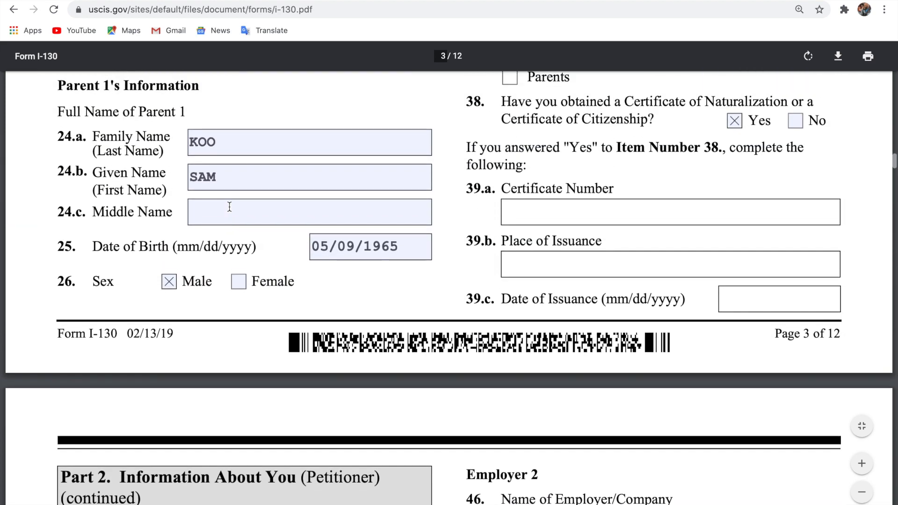
{"action": "scroll", "coordinate": [601, 198], "scroll_direction": "up", "scroll_amount": 3}
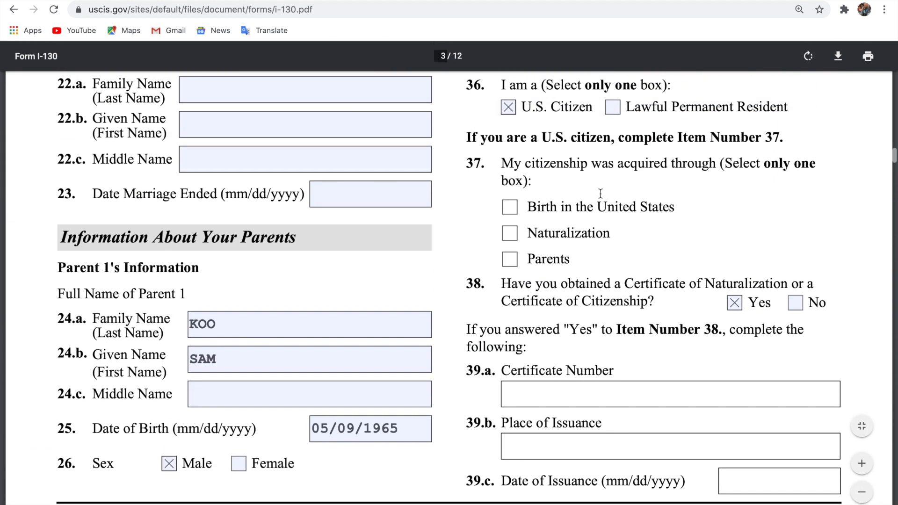
{"action": "scroll", "coordinate": [584, 422], "scroll_direction": "down", "scroll_amount": 14}
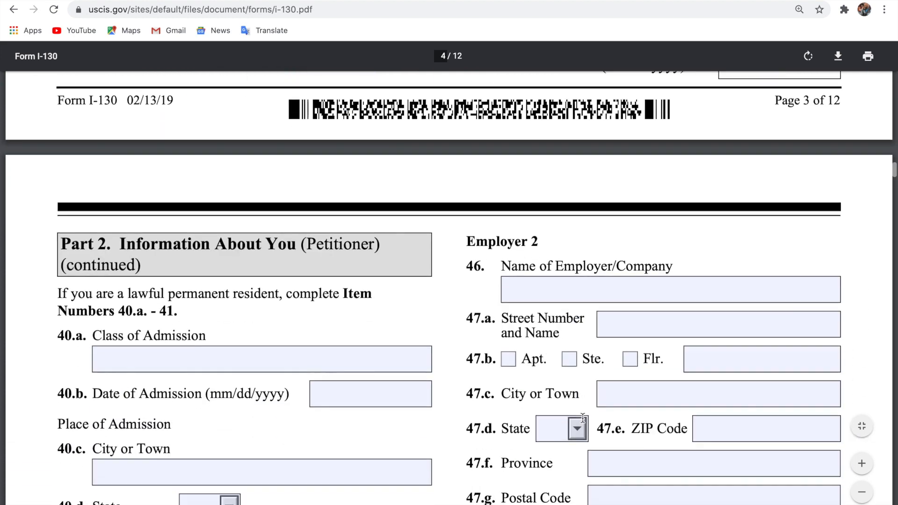
{"action": "scroll", "coordinate": [583, 418], "scroll_direction": "down", "scroll_amount": 5}
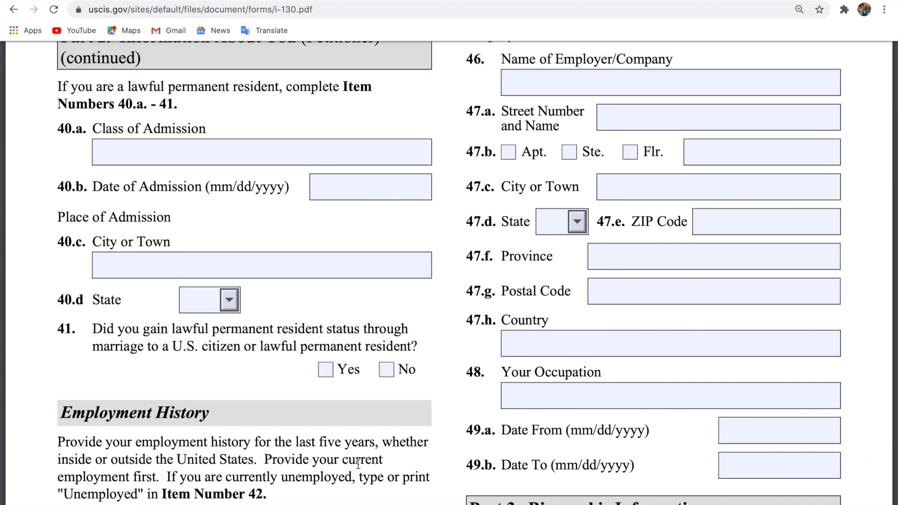
{"action": "scroll", "coordinate": [358, 464], "scroll_direction": "down", "scroll_amount": 1}
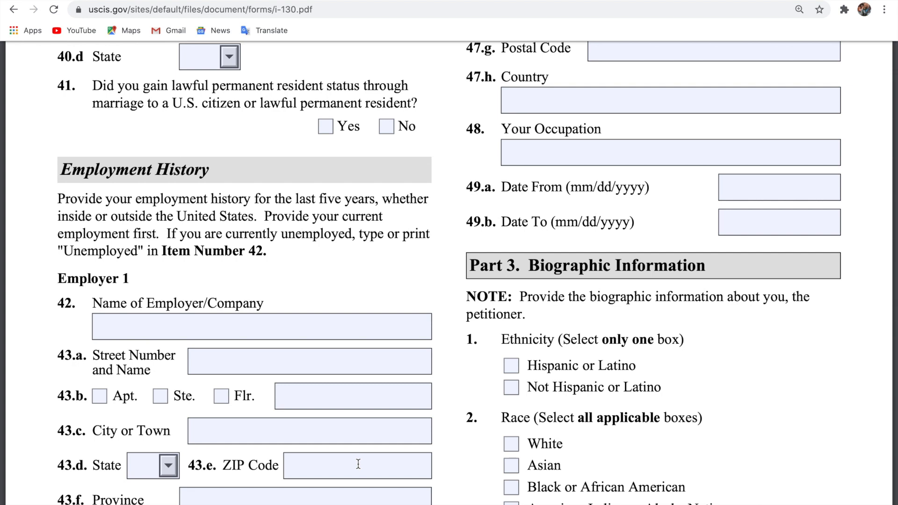
Enter WALMART as Employer 1's name along with its street address.
{"action": "left_click", "coordinate": [227, 332]}
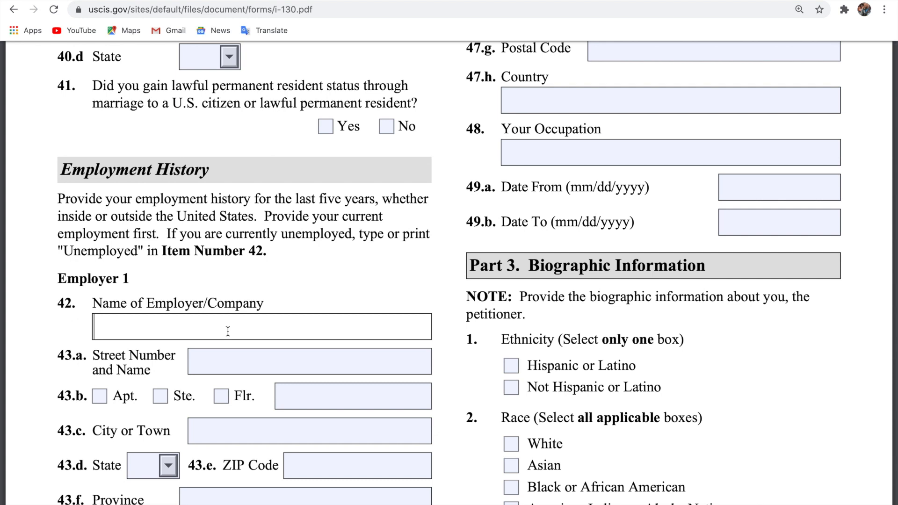
{"action": "type", "text": "WALMART"}
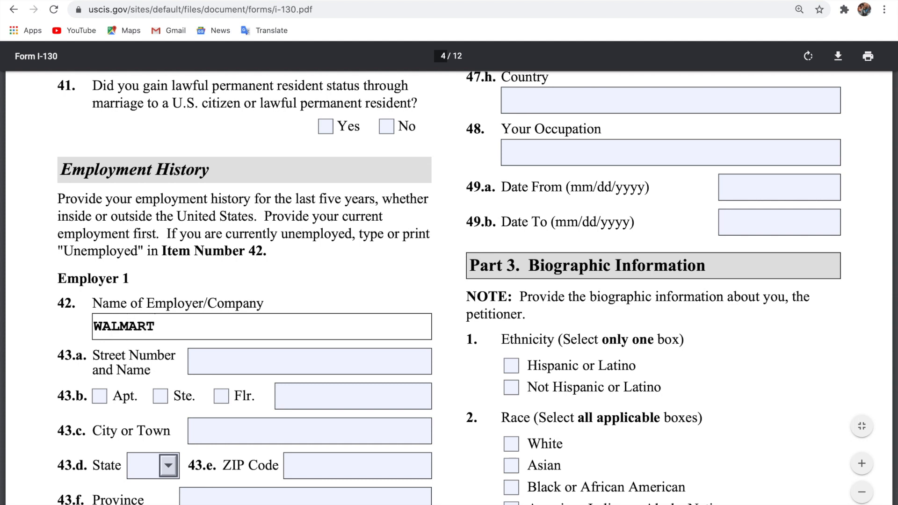
{"action": "left_click", "coordinate": [263, 359]}
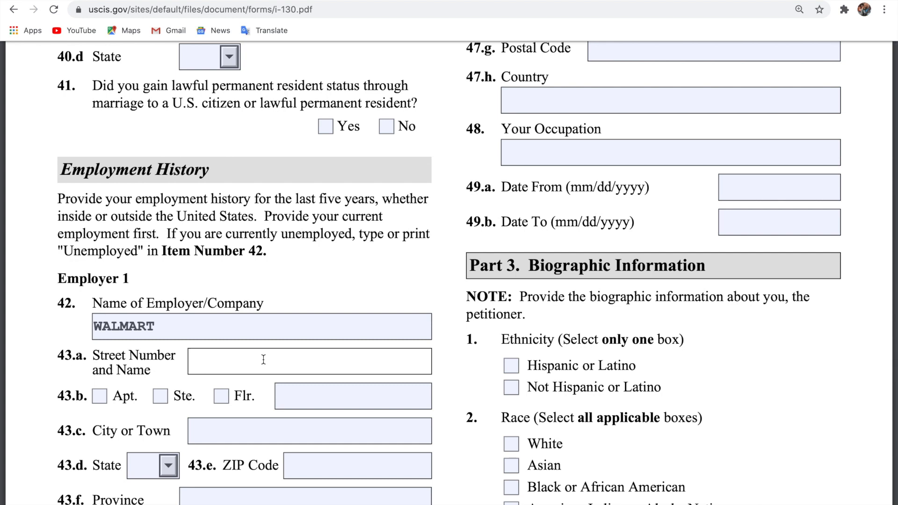
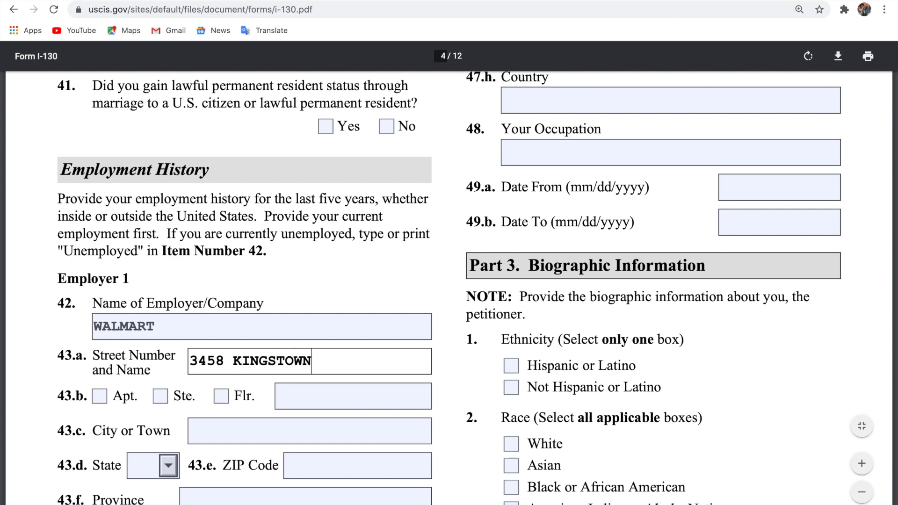
Fill in Employer 1's city ALEXANDRIA, state VA and ZIP code.
{"action": "left_click", "coordinate": [299, 429]}
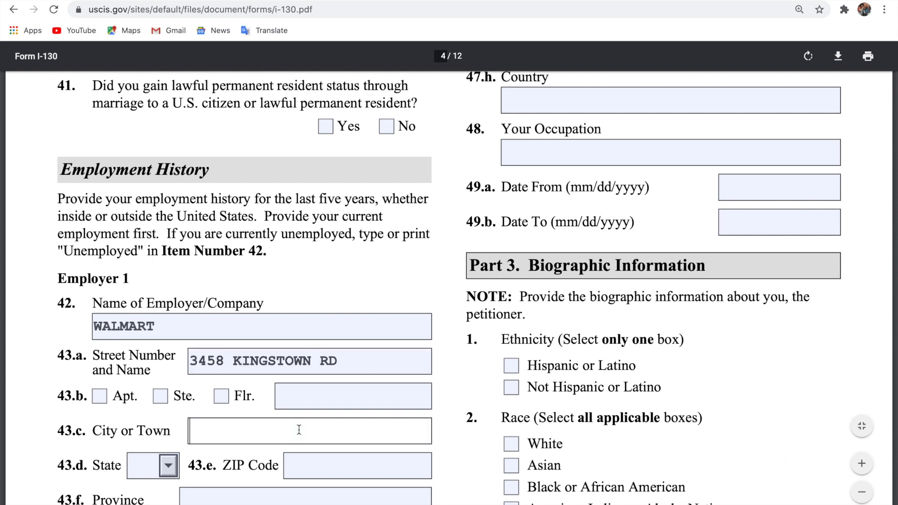
{"action": "type", "text": "A"}
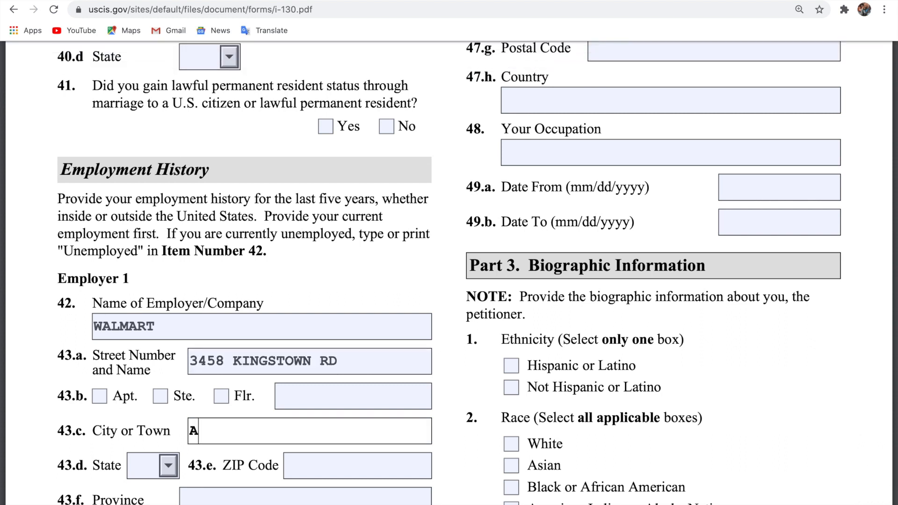
{"action": "type", "text": "LE"}
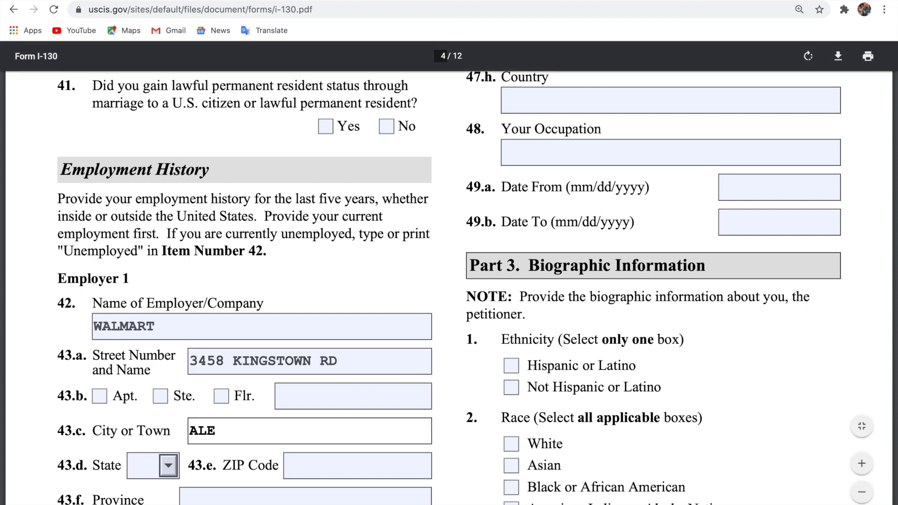
{"action": "type", "text": "XANDRIA"}
{"action": "left_click", "coordinate": [140, 476]}
{"action": "type", "text": "VA"}
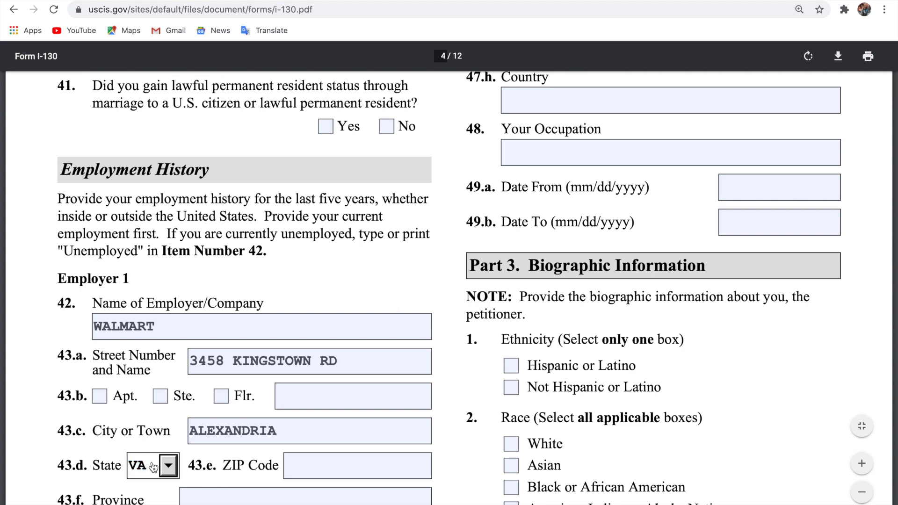
{"action": "left_click", "coordinate": [320, 465]}
{"action": "type", "text": "2"}
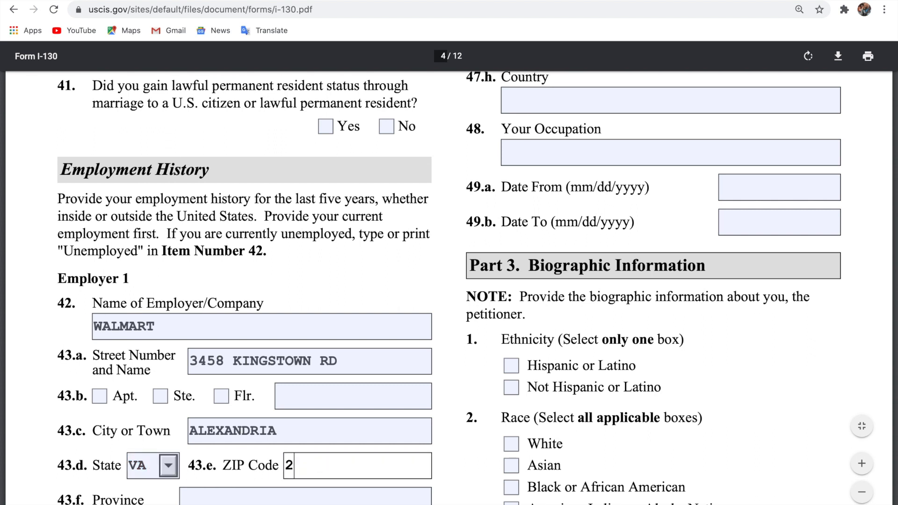
{"action": "type", "text": "2306"}
Enter USA as Employer 1's country, MANAGER as occupation, and 04/12/2013 as Date From.
{"action": "scroll", "coordinate": [273, 480], "scroll_direction": "down", "scroll_amount": 4}
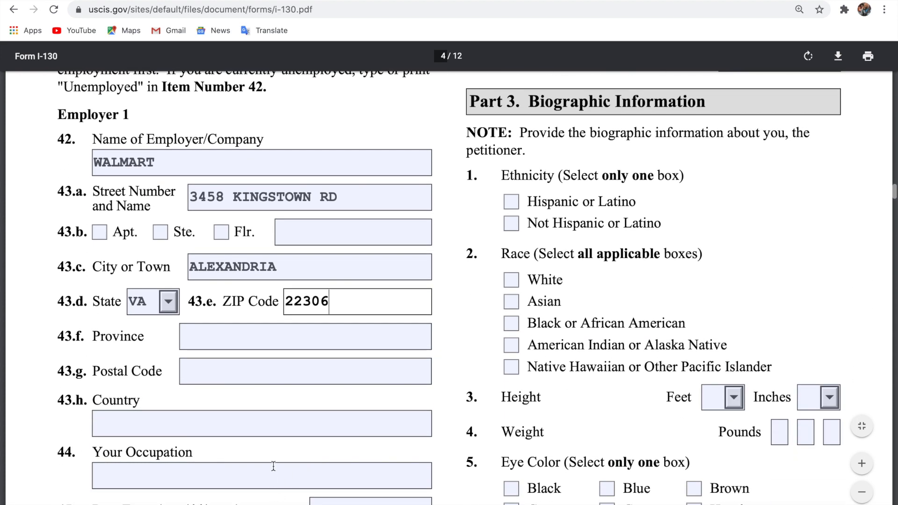
{"action": "left_click", "coordinate": [280, 427]}
{"action": "type", "text": "USA"}
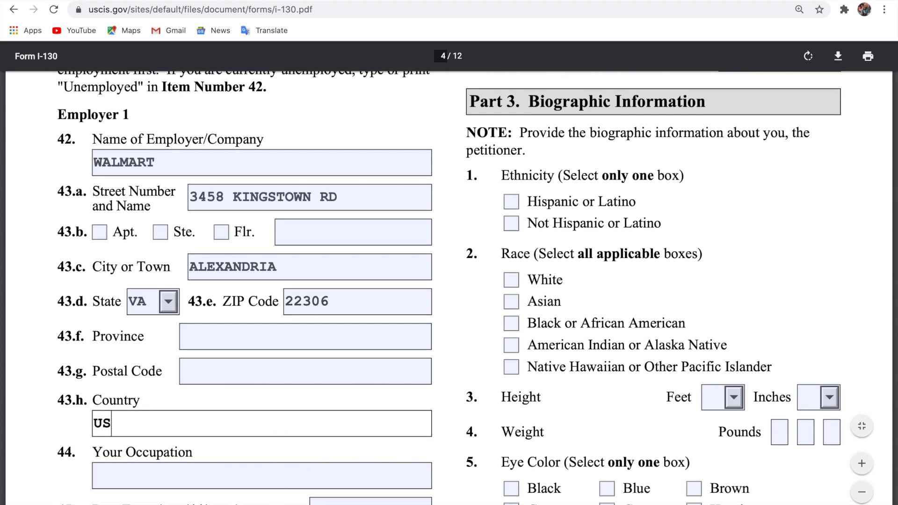
{"action": "left_click", "coordinate": [198, 473]}
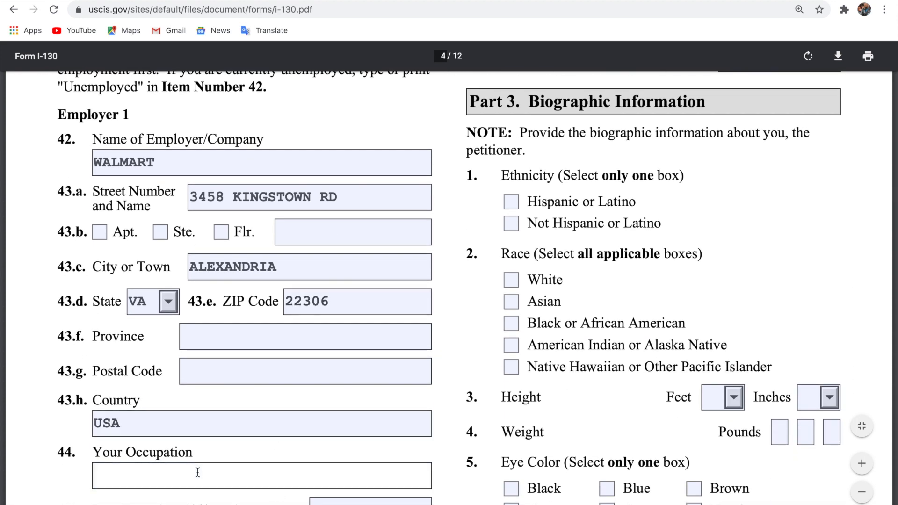
{"action": "scroll", "coordinate": [198, 473], "scroll_direction": "down", "scroll_amount": 3}
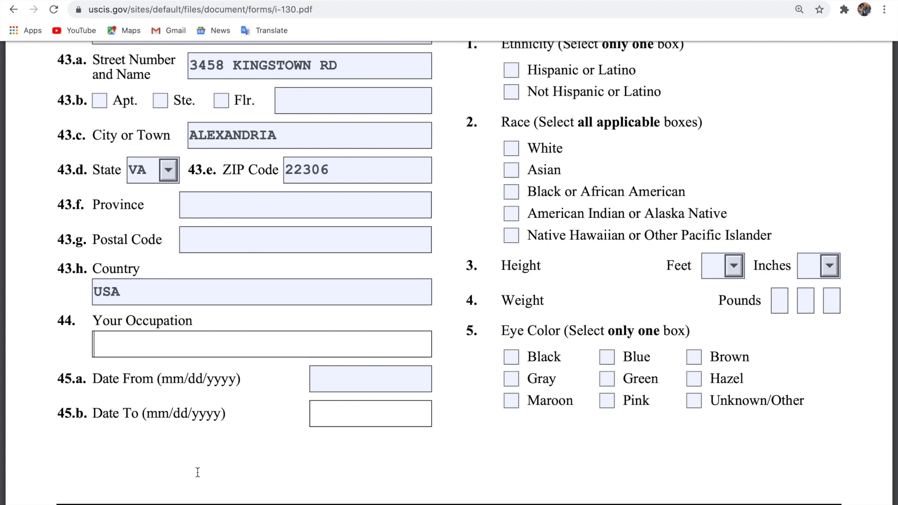
{"action": "type", "text": "M"}
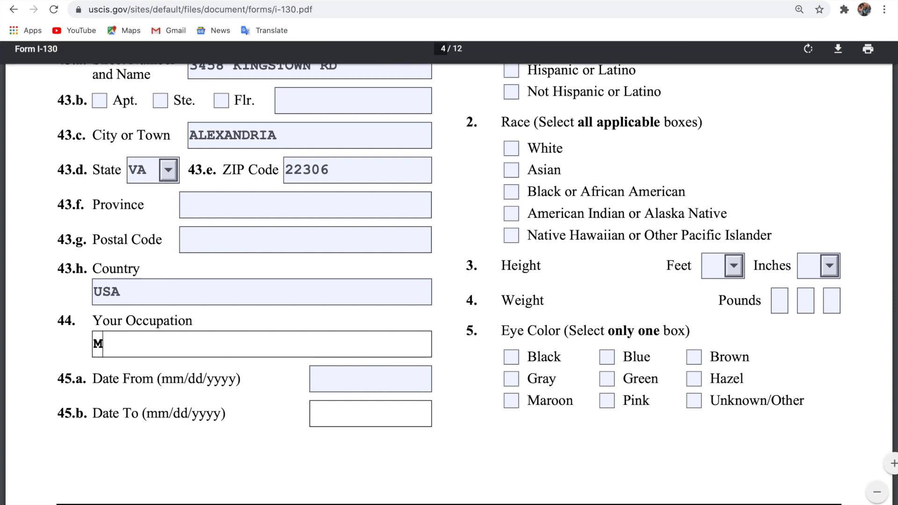
{"action": "type", "text": "ANAGER"}
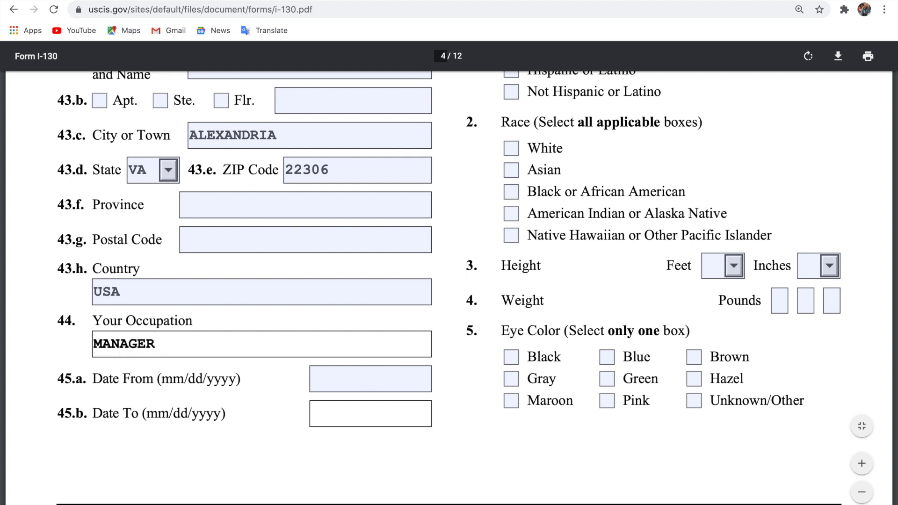
{"action": "left_click", "coordinate": [392, 379]}
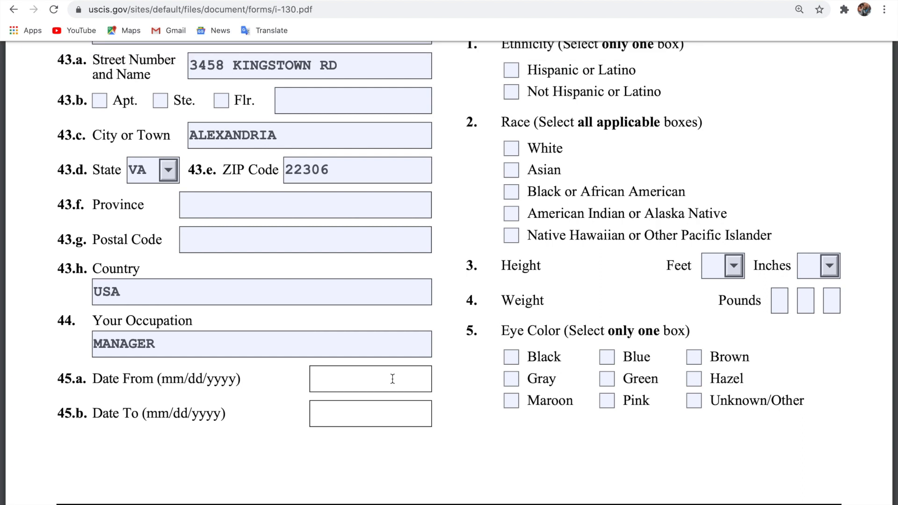
{"action": "type", "text": "04"}
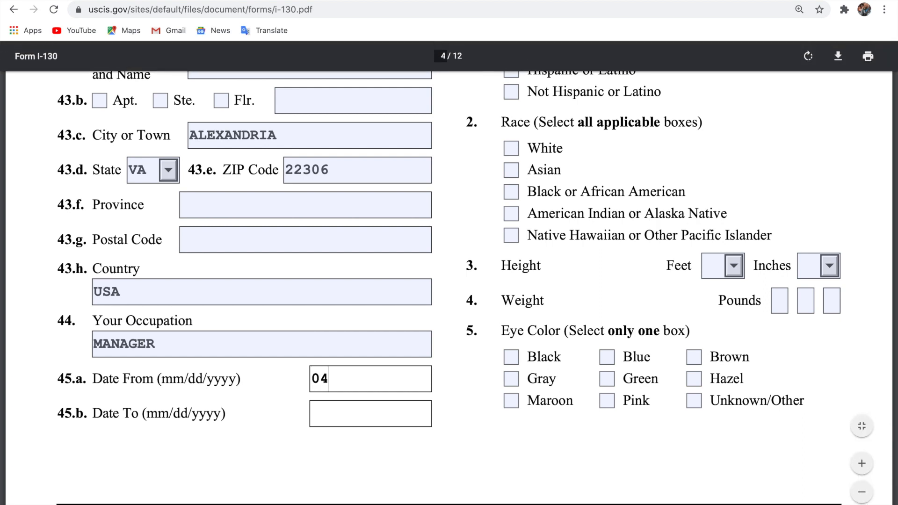
{"action": "type", "text": "/12/2013"}
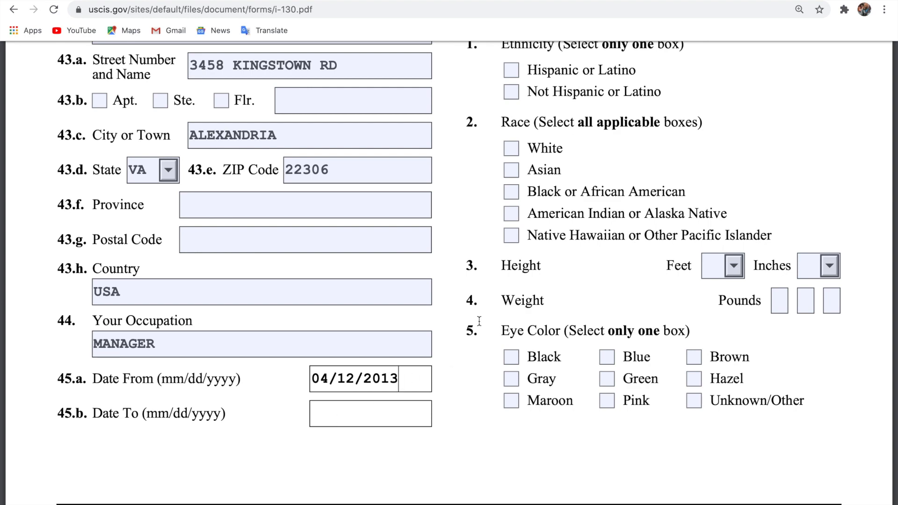
Scroll through the PDF to the blank Employer 2 fields and Items 40.a–41 of Part 2.
{"action": "scroll", "coordinate": [480, 321], "scroll_direction": "up", "scroll_amount": 12}
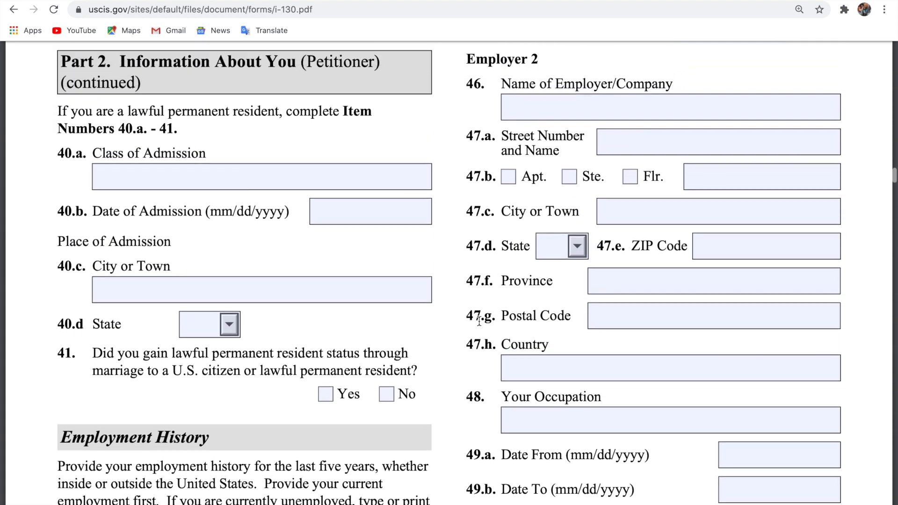
{"action": "scroll", "coordinate": [480, 321], "scroll_direction": "up", "scroll_amount": 3}
{"action": "scroll", "coordinate": [522, 295], "scroll_direction": "down", "scroll_amount": 1}
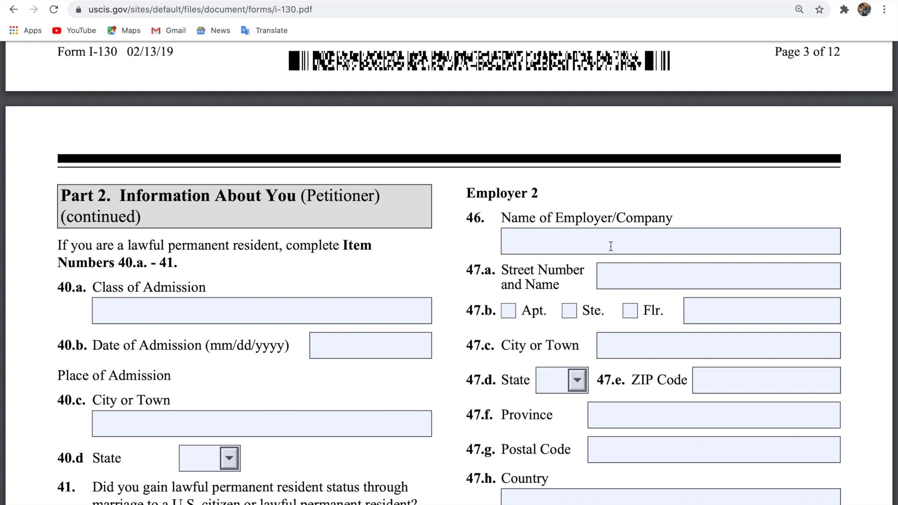
{"action": "scroll", "coordinate": [620, 232], "scroll_direction": "down", "scroll_amount": 1}
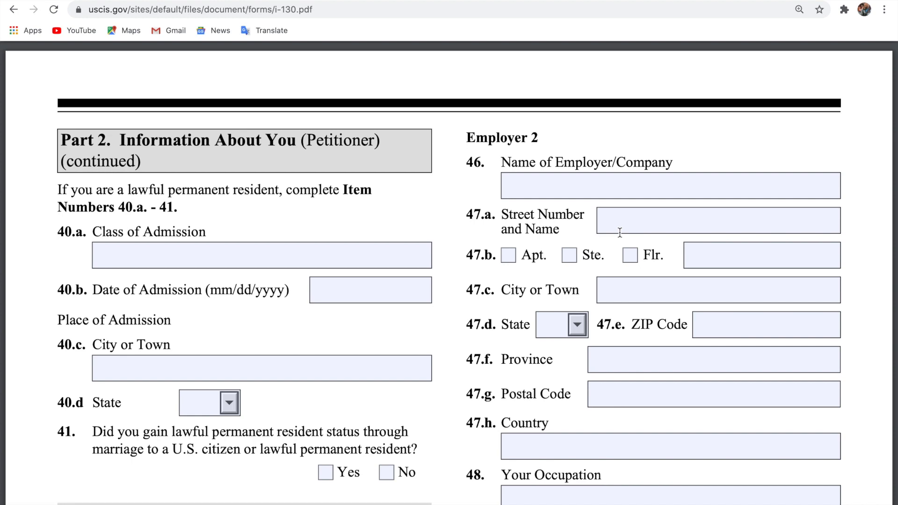
{"action": "scroll", "coordinate": [608, 151], "scroll_direction": "down", "scroll_amount": 5}
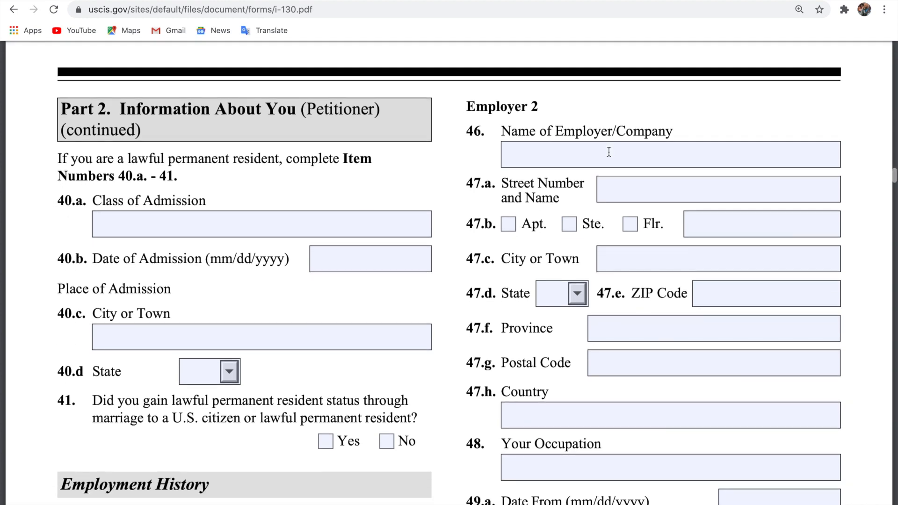
Scroll down to Employer 1's details and Part 3 Biographic Information.
{"action": "scroll", "coordinate": [608, 151], "scroll_direction": "down", "scroll_amount": 8}
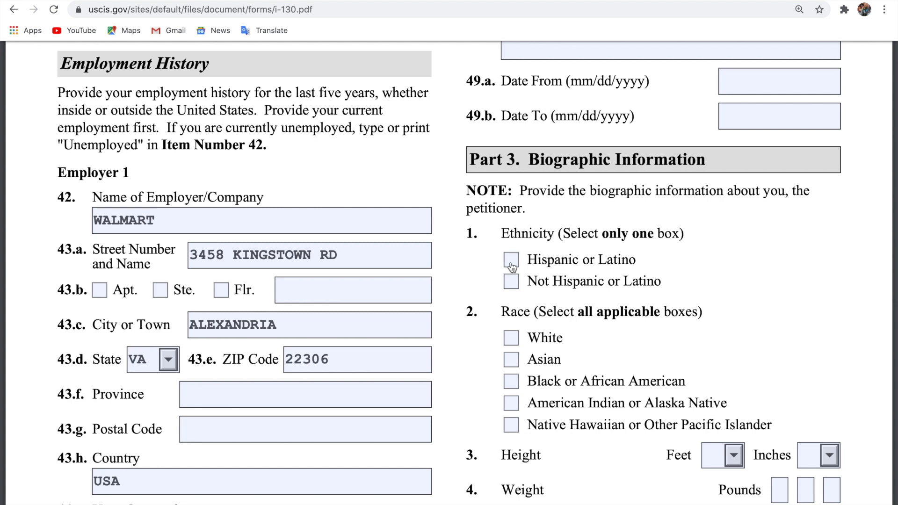
Tick Not Hispanic or Latino for ethnicity and Black or African American for race.
{"action": "left_click", "coordinate": [517, 287]}
{"action": "left_click", "coordinate": [492, 289]}
{"action": "scroll", "coordinate": [513, 344], "scroll_direction": "down", "scroll_amount": 3}
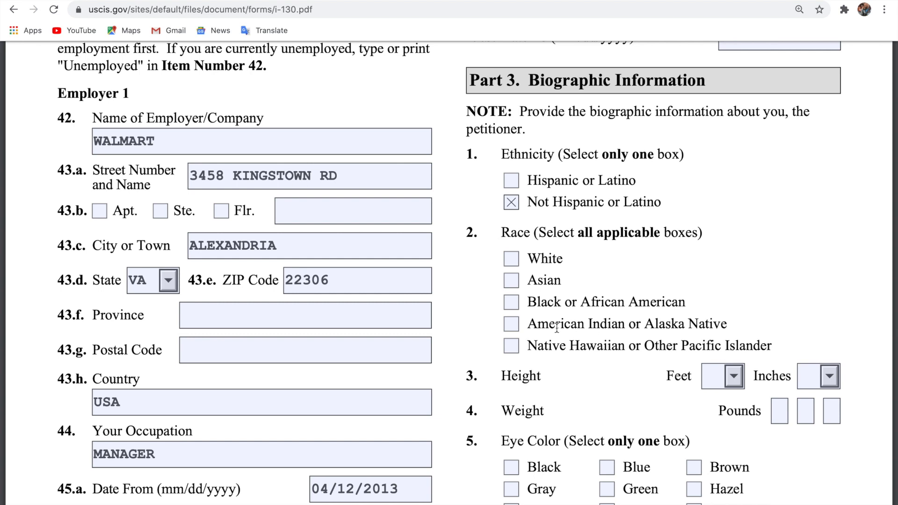
{"action": "left_click", "coordinate": [515, 309]}
{"action": "scroll", "coordinate": [581, 305], "scroll_direction": "down", "scroll_amount": 3}
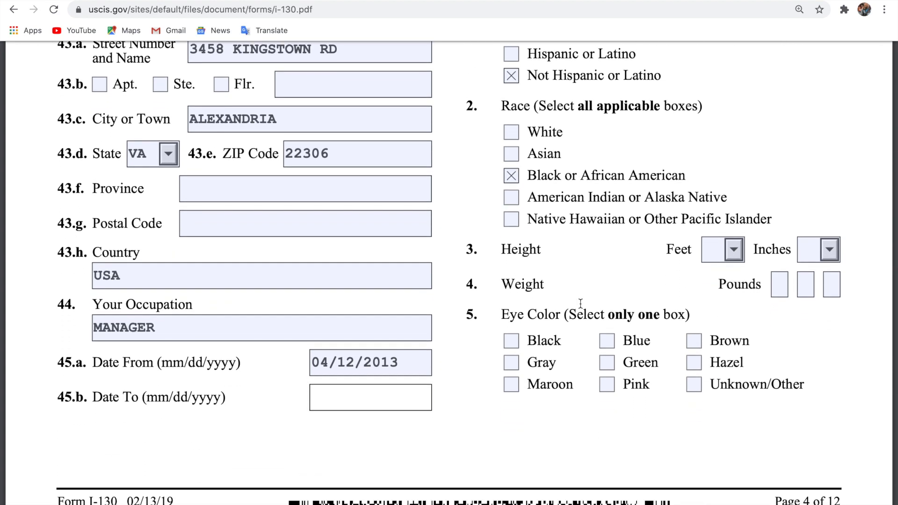
{"action": "left_click", "coordinate": [710, 260]}
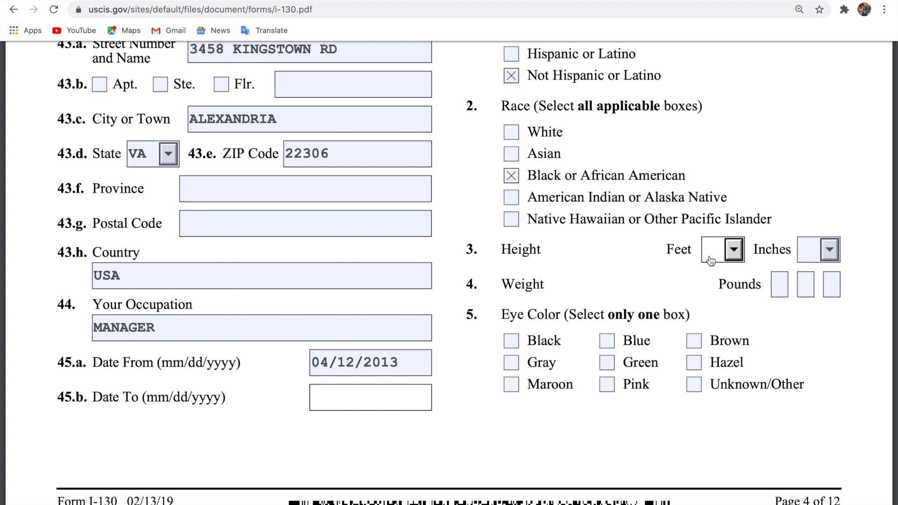
Set the petitioner's height to 5 feet 5 inches.
{"action": "type", "text": "5"}
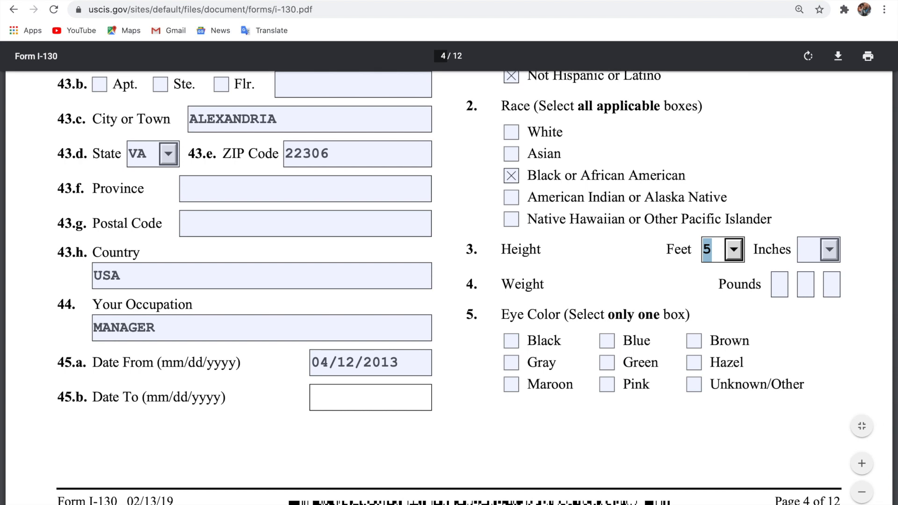
{"action": "left_click", "coordinate": [821, 254]}
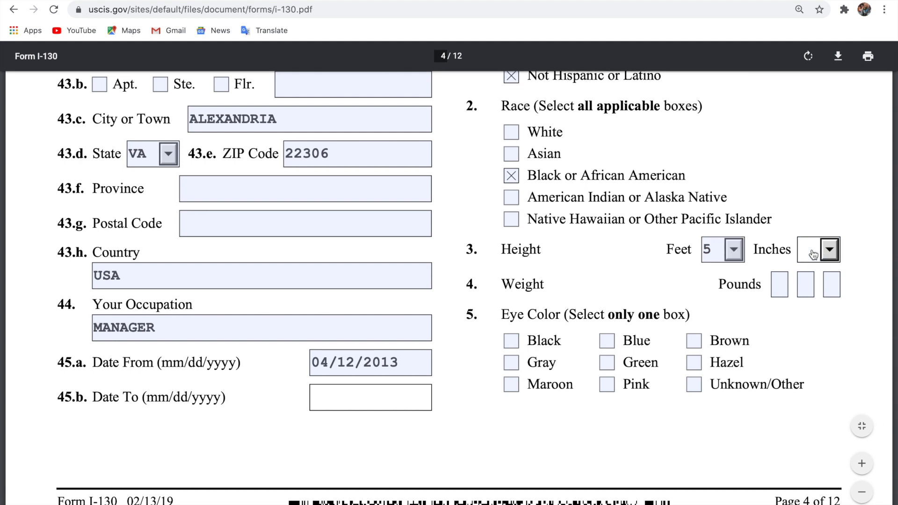
{"action": "type", "text": "5"}
{"action": "left_click", "coordinate": [591, 283]}
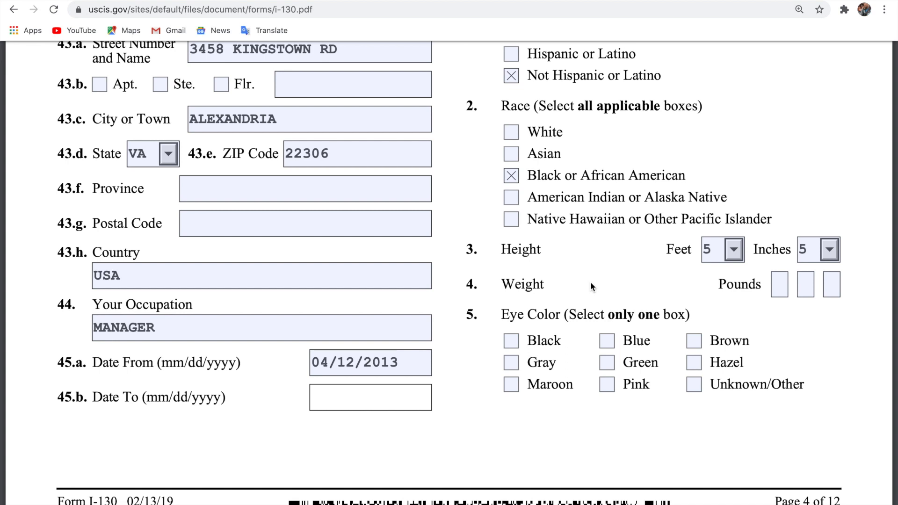
Enter a weight of 210 pounds across the three Pounds boxes.
{"action": "left_click", "coordinate": [777, 287]}
{"action": "type", "text": "2"}
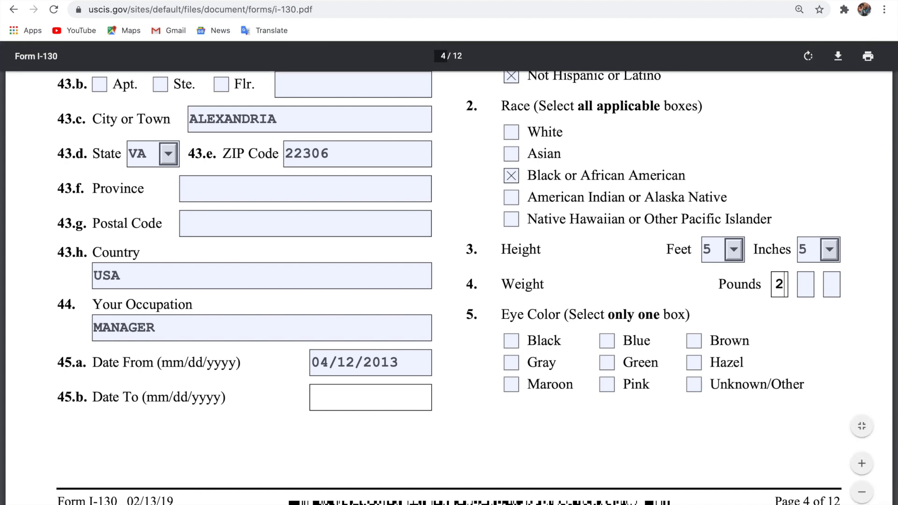
{"action": "left_click", "coordinate": [812, 290]}
{"action": "type", "text": "1"}
{"action": "left_click", "coordinate": [839, 290]}
{"action": "type", "text": "0"}
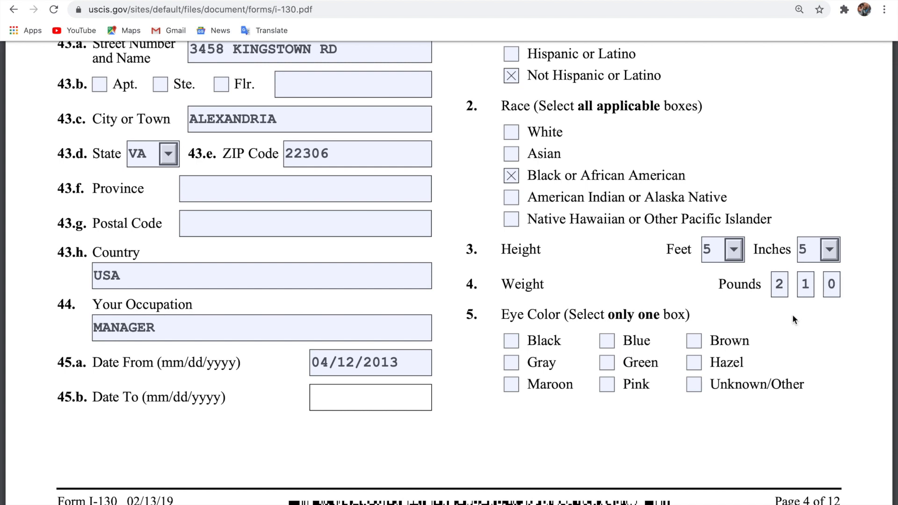
Tick Black as the petitioner's eye colour.
{"action": "scroll", "coordinate": [793, 318], "scroll_direction": "down", "scroll_amount": 2}
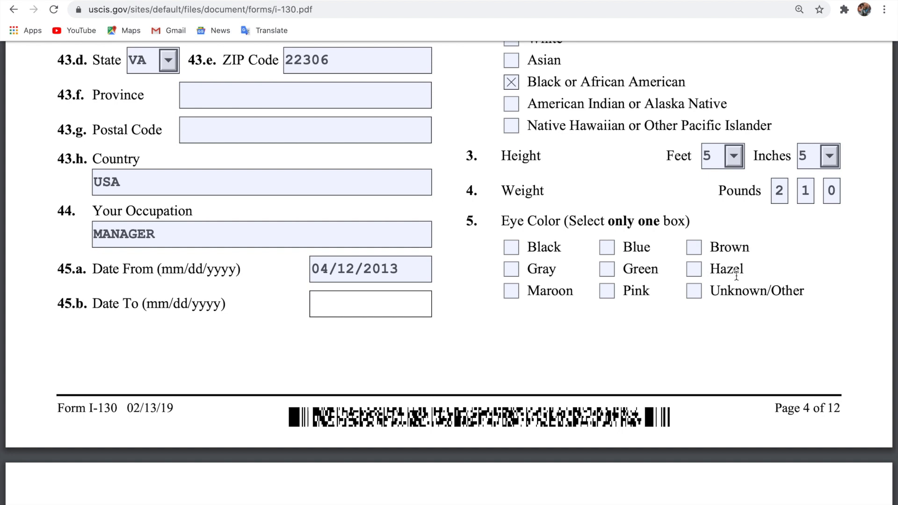
{"action": "left_click", "coordinate": [512, 248]}
{"action": "scroll", "coordinate": [560, 304], "scroll_direction": "down", "scroll_amount": 8}
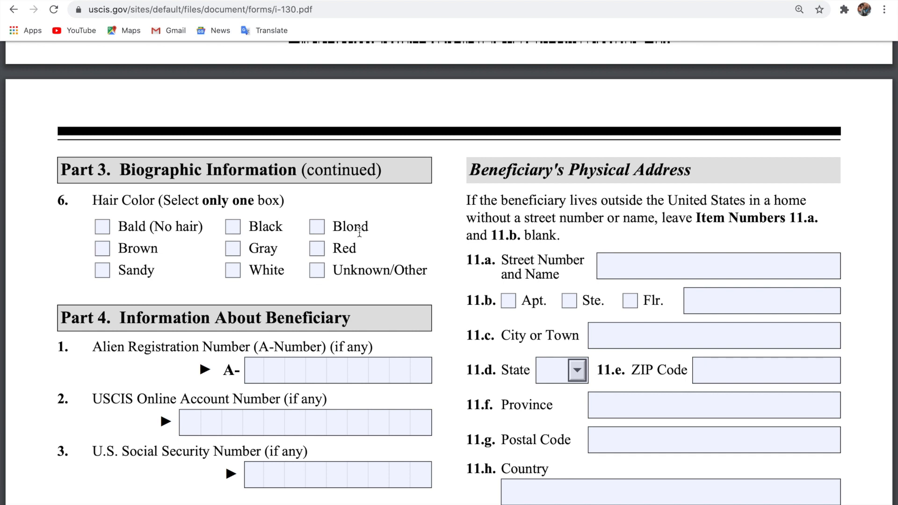
{"action": "left_click", "coordinate": [232, 227]}
{"action": "scroll", "coordinate": [377, 264], "scroll_direction": "down", "scroll_amount": 3}
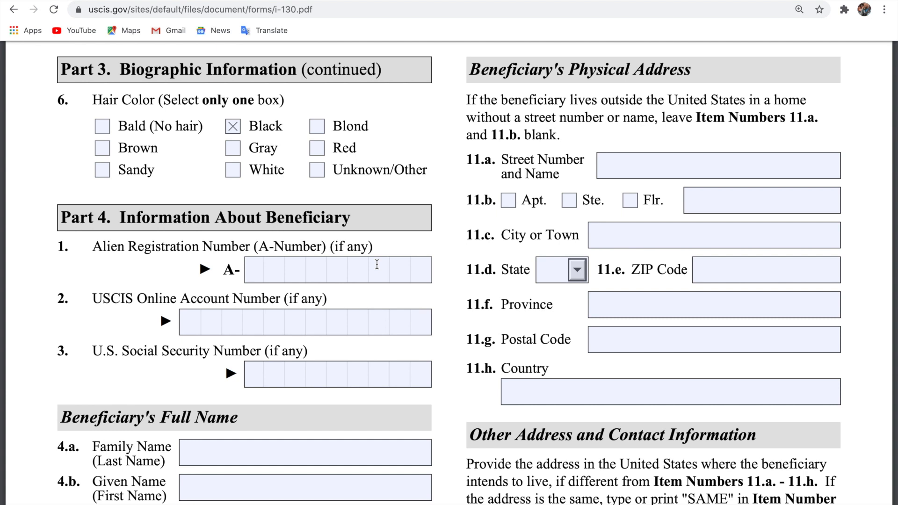
{"action": "scroll", "coordinate": [293, 285], "scroll_direction": "down", "scroll_amount": 1}
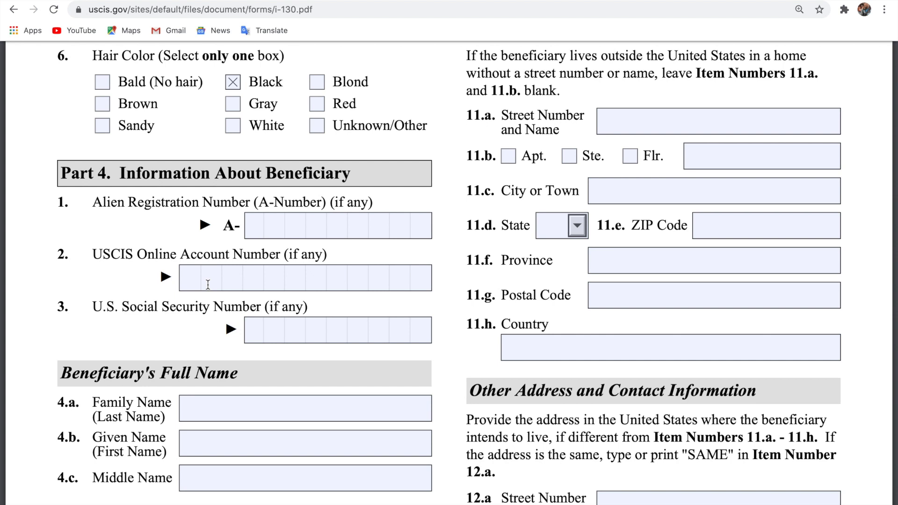
{"action": "scroll", "coordinate": [209, 284], "scroll_direction": "down", "scroll_amount": 3}
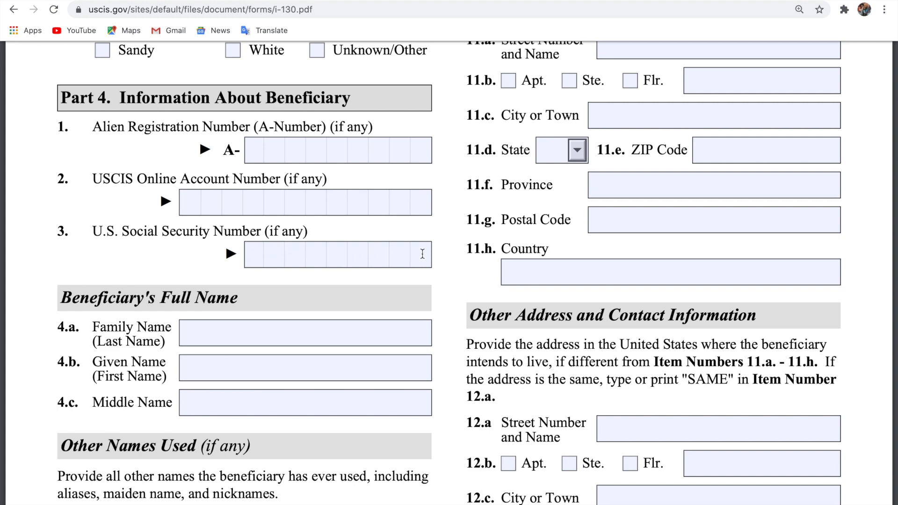
{"action": "scroll", "coordinate": [423, 254], "scroll_direction": "down", "scroll_amount": 3}
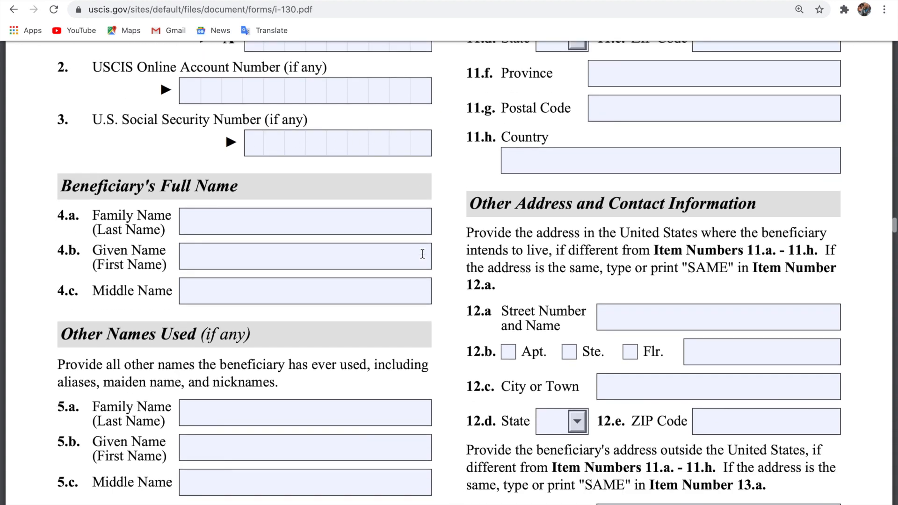
Enter the beneficiary's family name in item 4.a and given name in item 4.b.
{"action": "left_click", "coordinate": [353, 225]}
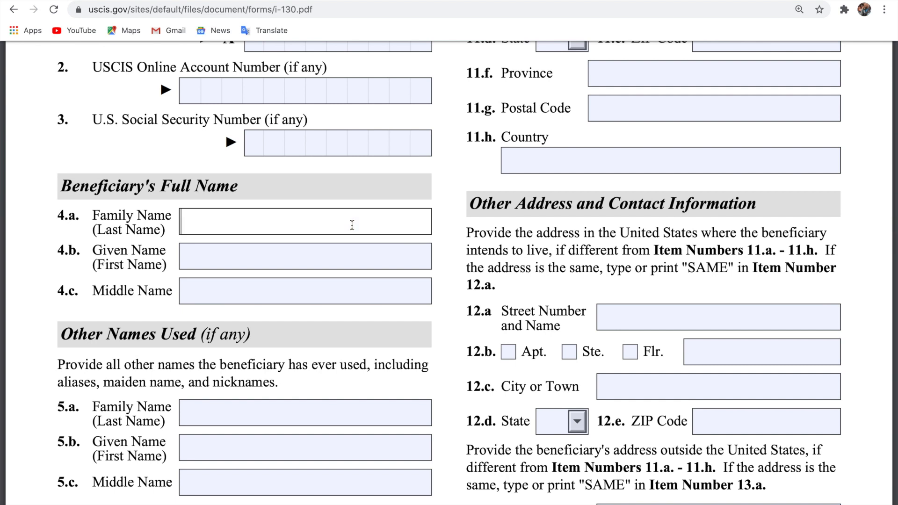
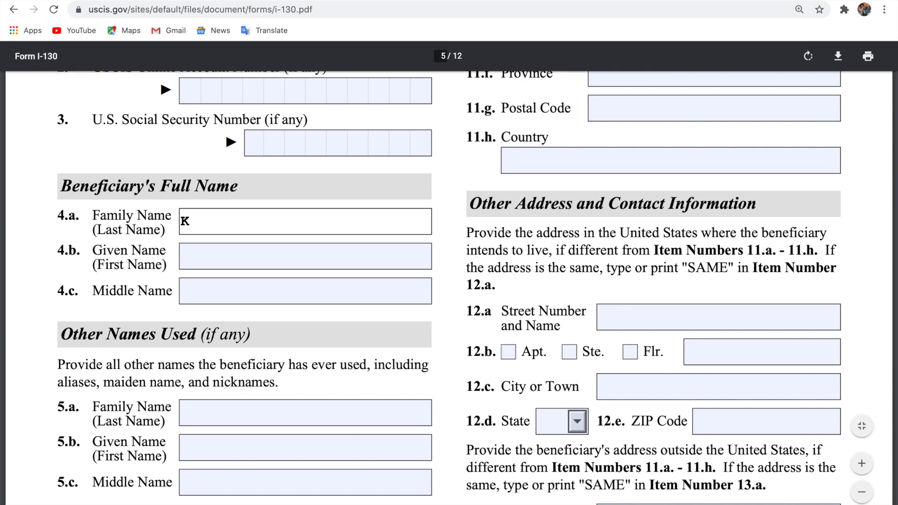
{"action": "left_click", "coordinate": [337, 257]}
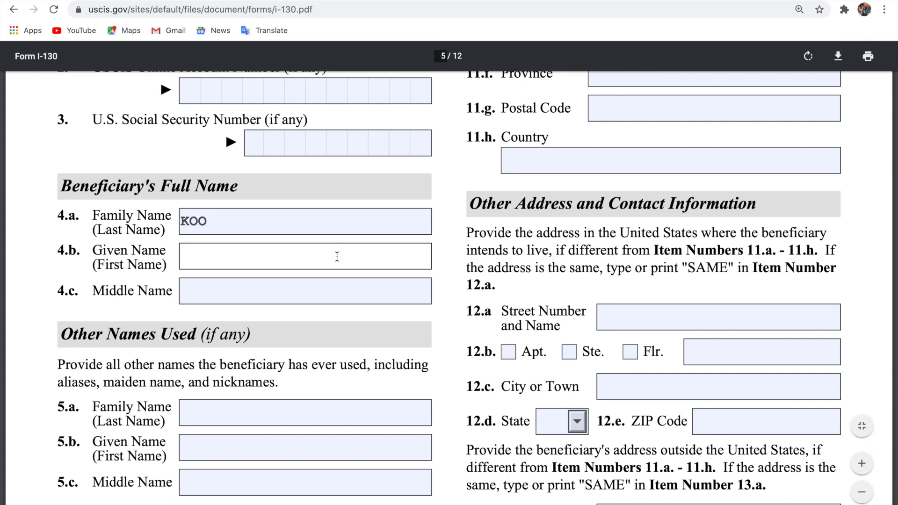
{"action": "scroll", "coordinate": [336, 286], "scroll_direction": "down", "scroll_amount": 3}
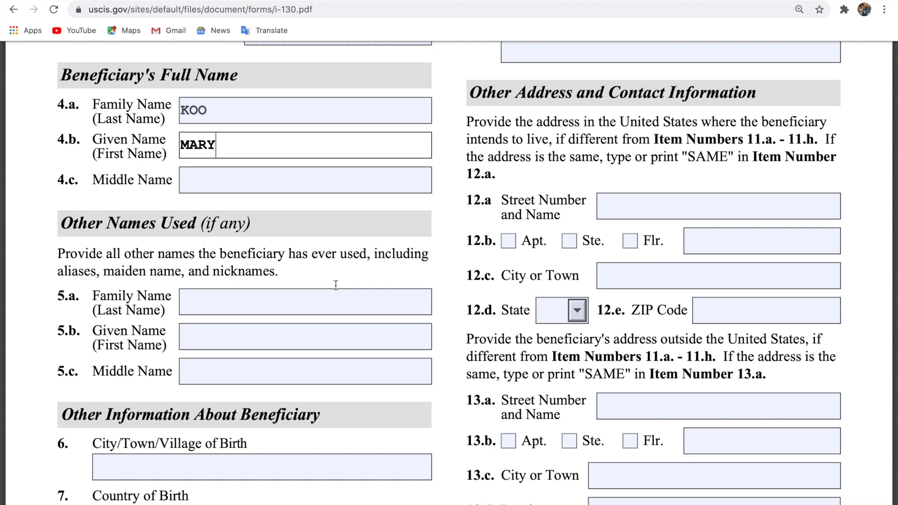
{"action": "scroll", "coordinate": [336, 285], "scroll_direction": "up", "scroll_amount": 3}
{"action": "scroll", "coordinate": [336, 285], "scroll_direction": "down", "scroll_amount": 4}
{"action": "scroll", "coordinate": [336, 285], "scroll_direction": "down", "scroll_amount": 1}
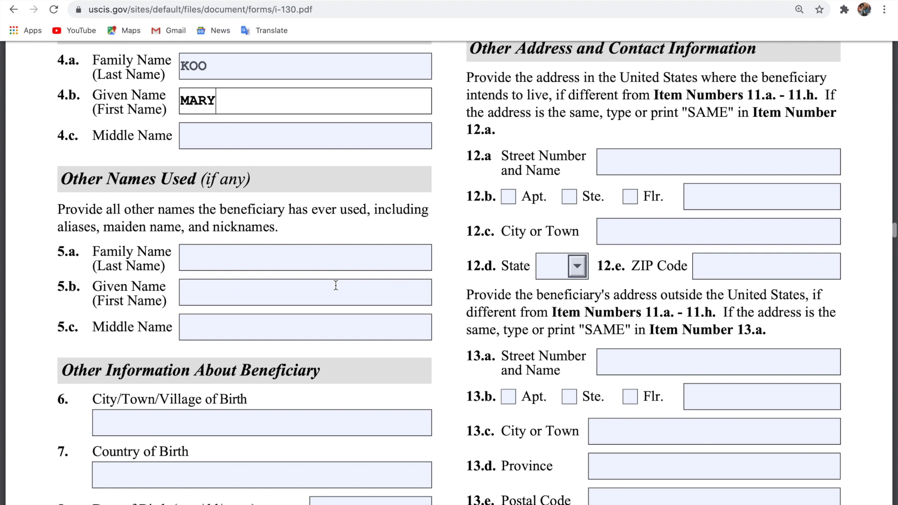
{"action": "scroll", "coordinate": [336, 285], "scroll_direction": "down", "scroll_amount": 3}
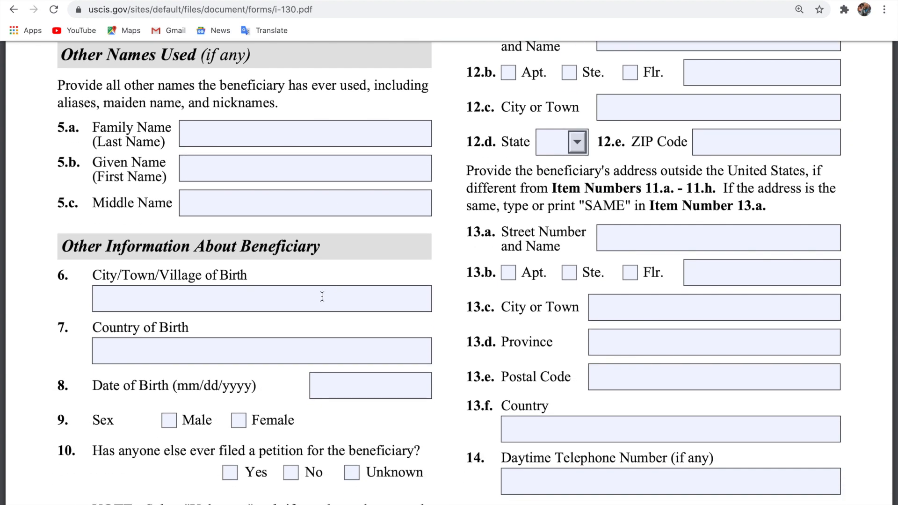
{"action": "left_click", "coordinate": [322, 297]}
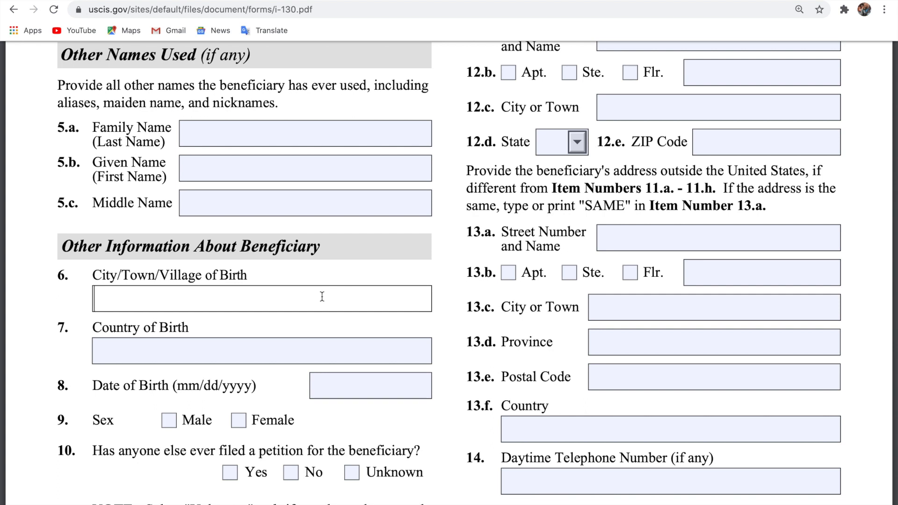
{"action": "type", "text": "KUM"}
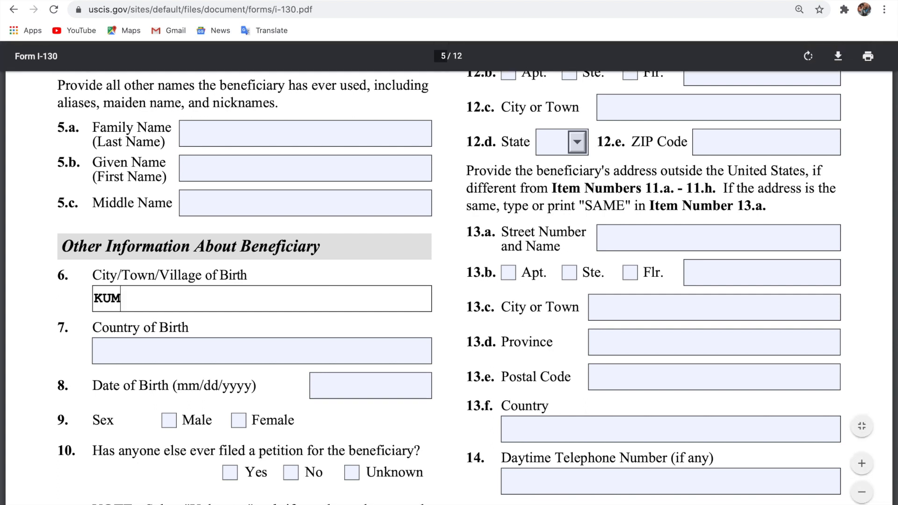
{"action": "type", "text": "ASI"}
{"action": "left_click", "coordinate": [301, 352]}
{"action": "type", "text": "GHANA"}
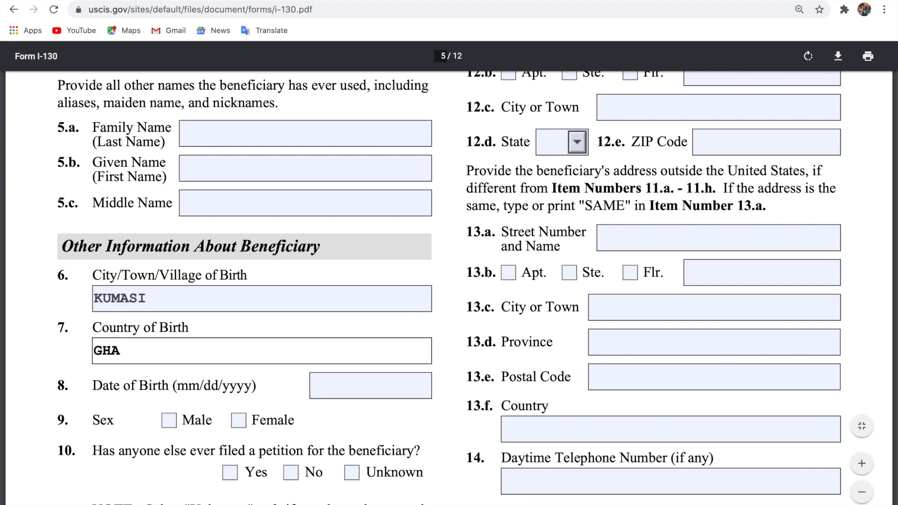
{"action": "left_click", "coordinate": [332, 385]}
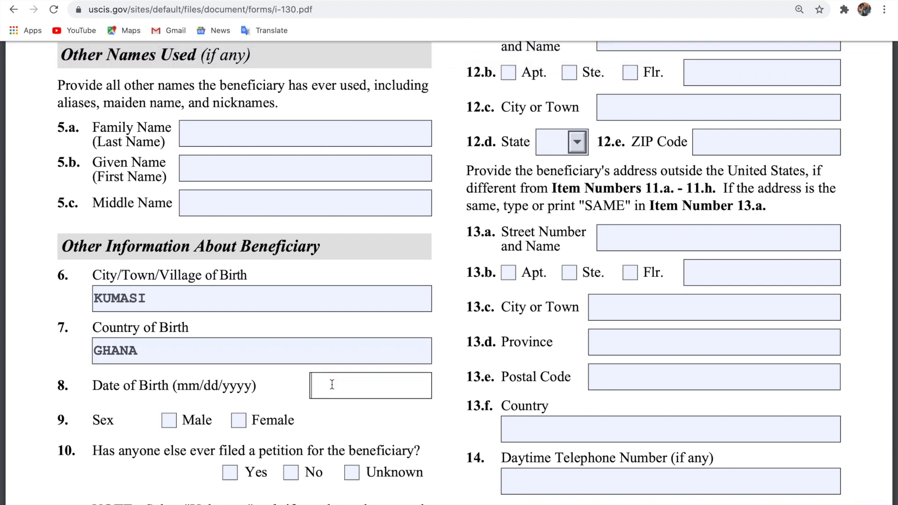
{"action": "type", "text": "03/"}
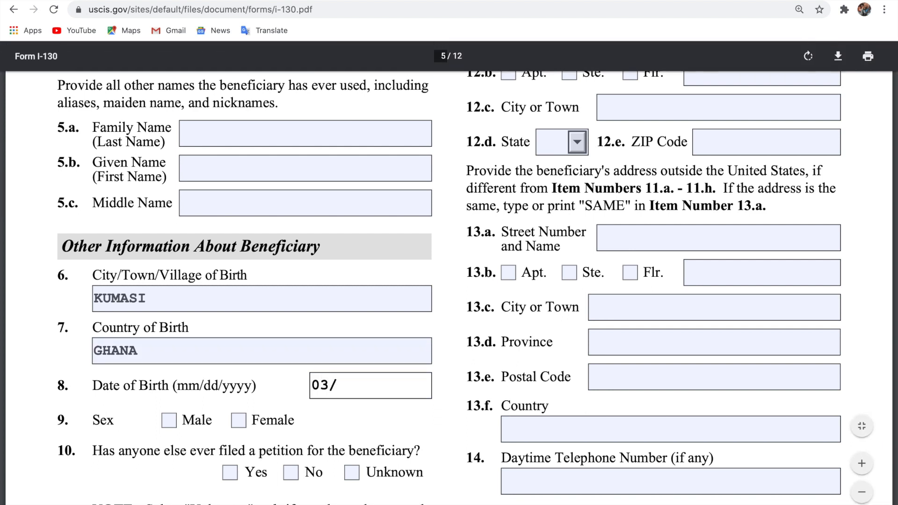
{"action": "type", "text": "25"}
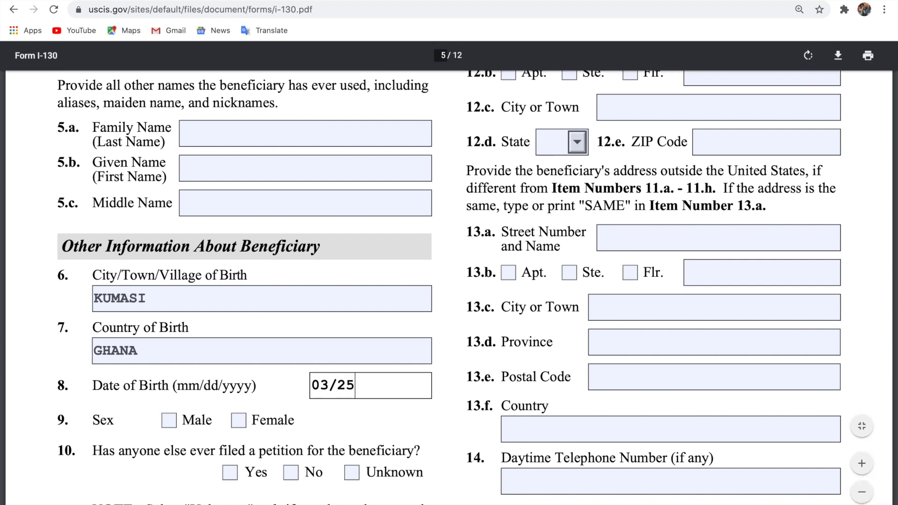
{"action": "type", "text": "/"}
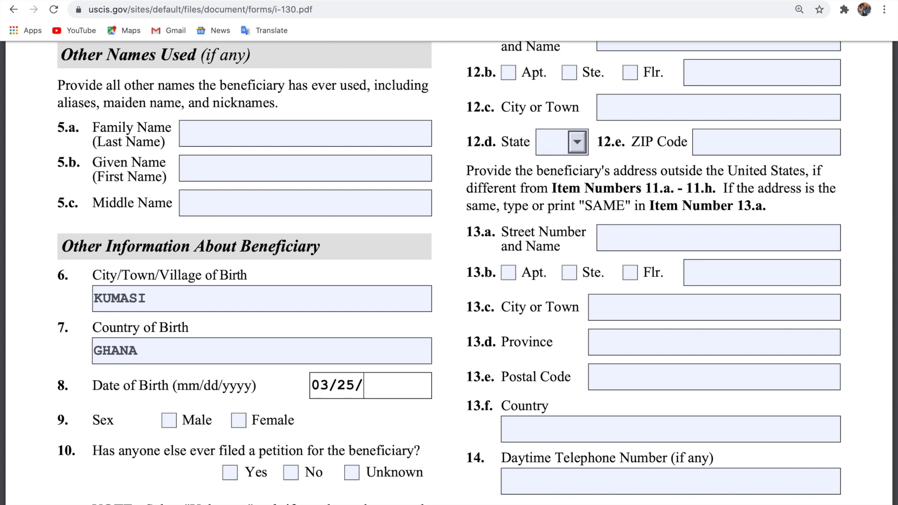
{"action": "type", "text": "9"}
{"action": "key", "text": "BackSpace"}
{"action": "type", "text": "19"}
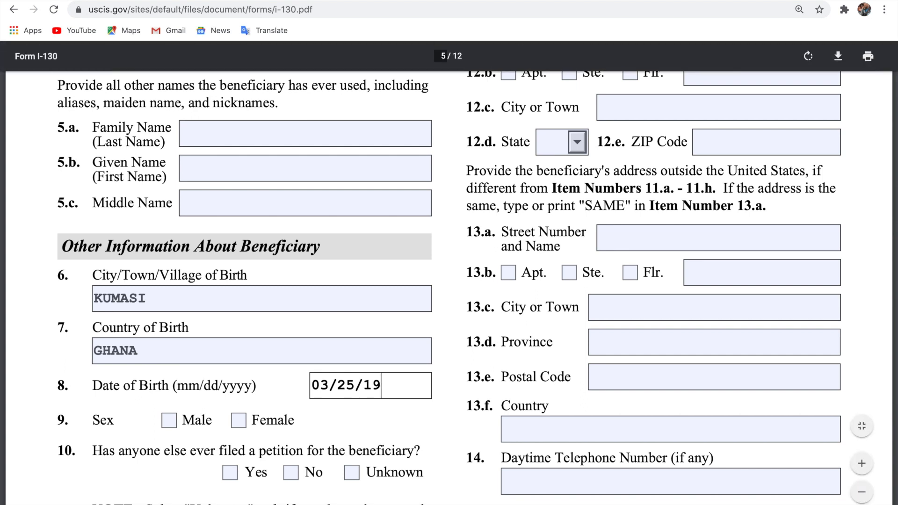
{"action": "type", "text": "90"}
Mark the beneficiary as Female and answer No to prior petitions in item 10.
{"action": "left_click", "coordinate": [238, 420]}
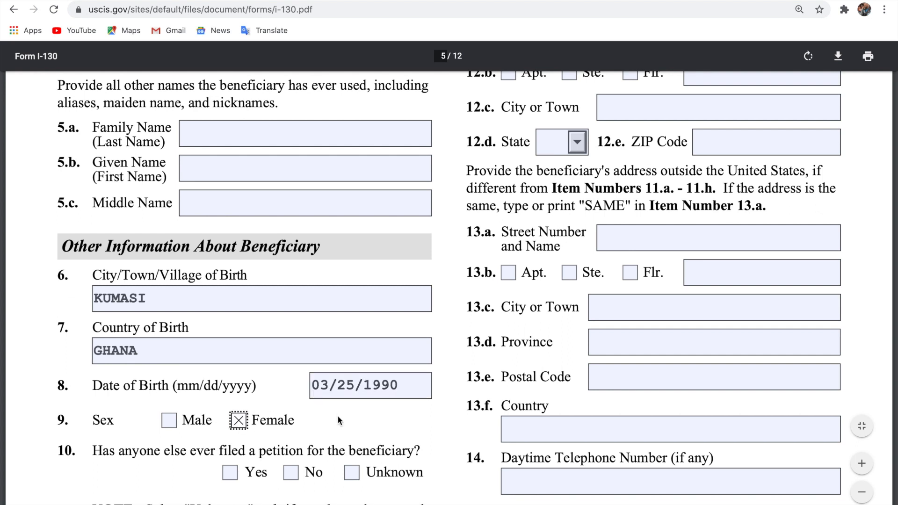
{"action": "scroll", "coordinate": [337, 416], "scroll_direction": "down", "scroll_amount": 3}
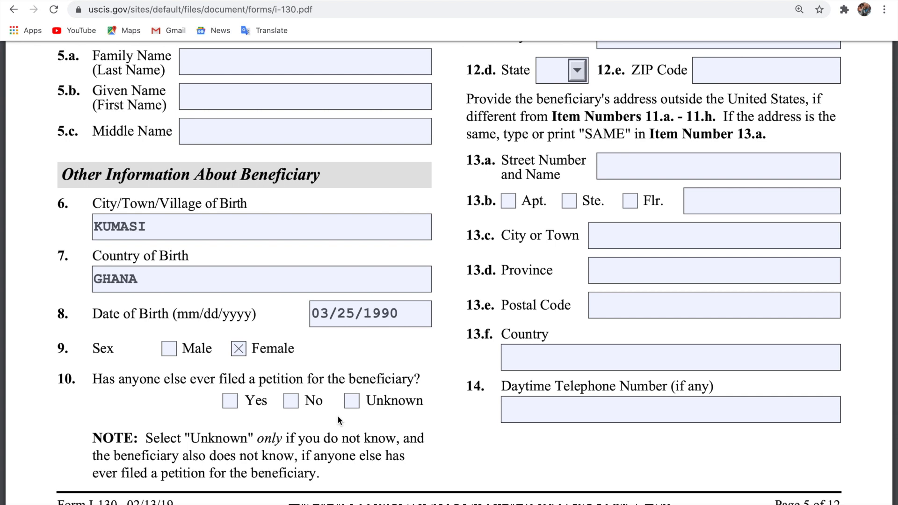
{"action": "left_click", "coordinate": [290, 402]}
{"action": "left_click", "coordinate": [313, 414]}
{"action": "scroll", "coordinate": [313, 414], "scroll_direction": "down", "scroll_amount": 3}
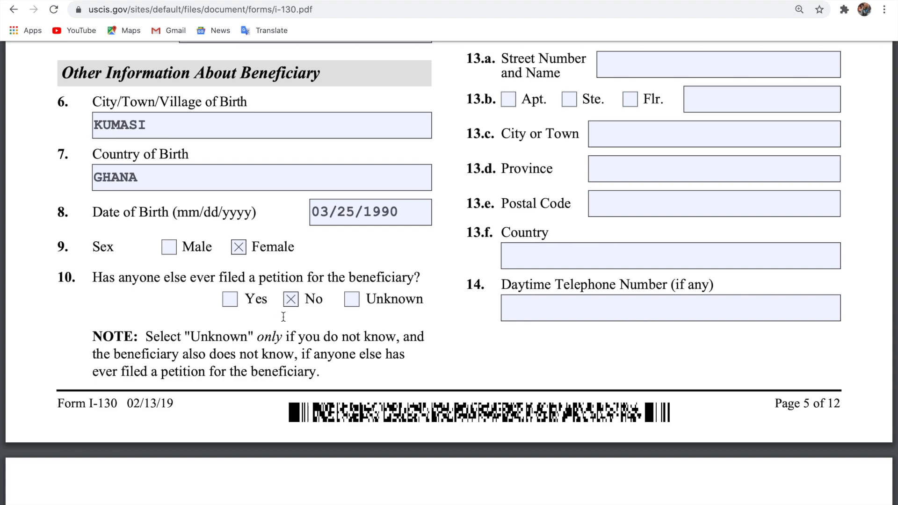
Enter the beneficiary's street number and street name in item 11.a.
{"action": "scroll", "coordinate": [407, 347], "scroll_direction": "up", "scroll_amount": 10}
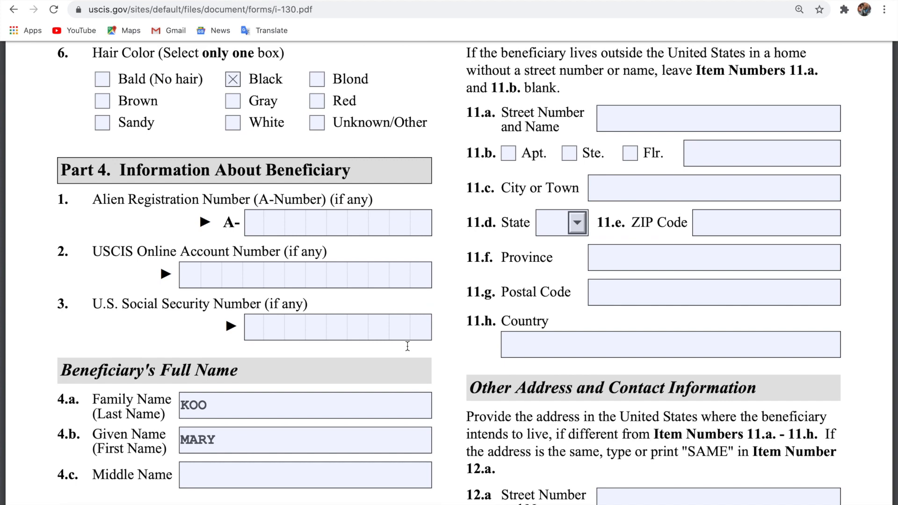
{"action": "scroll", "coordinate": [408, 347], "scroll_direction": "up", "scroll_amount": 5}
{"action": "scroll", "coordinate": [600, 346], "scroll_direction": "down", "scroll_amount": 2}
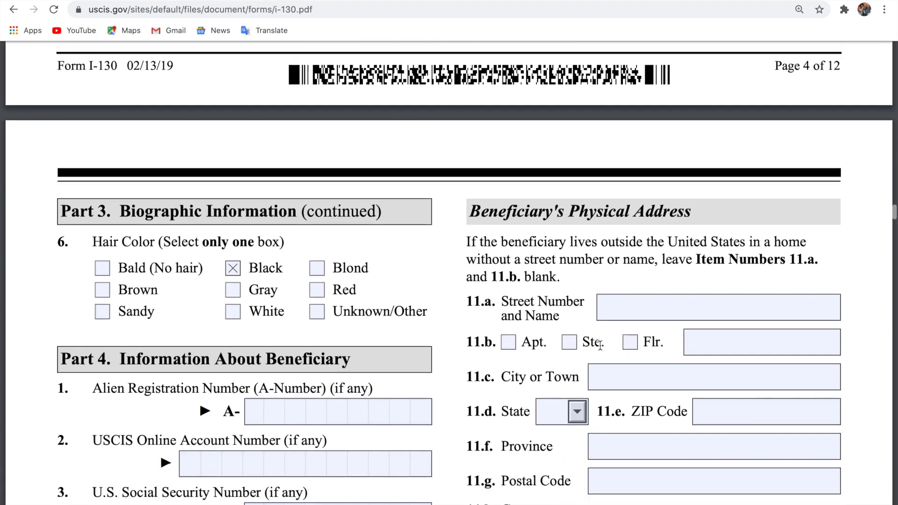
{"action": "left_click", "coordinate": [667, 305]}
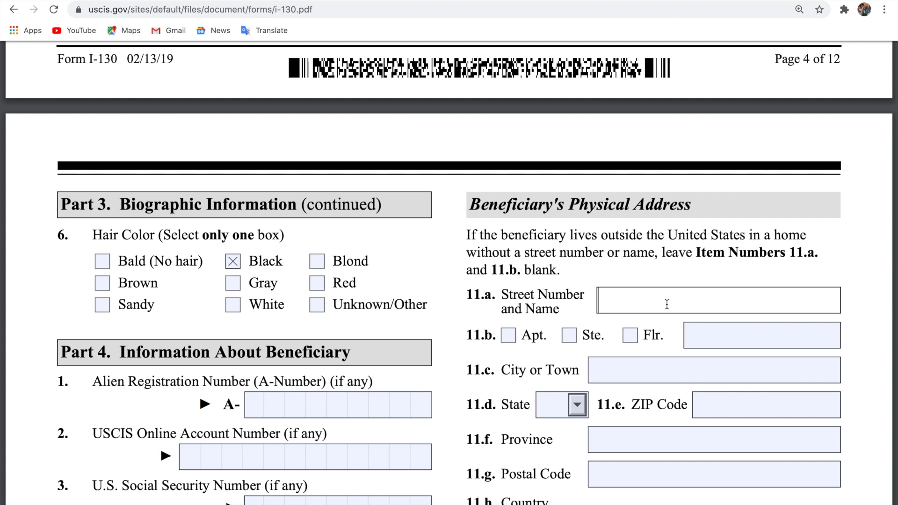
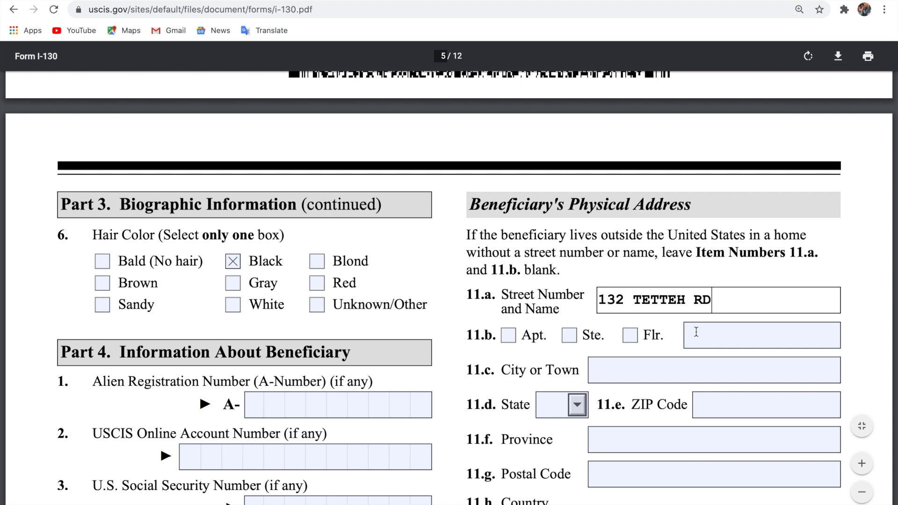
Fill in the physical address city KUMASI and country GHANA.
{"action": "left_click", "coordinate": [688, 367]}
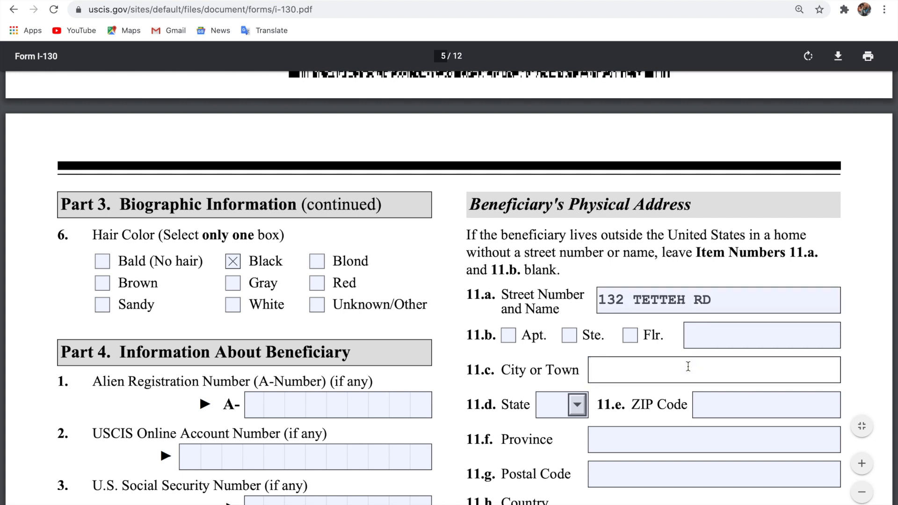
{"action": "type", "text": "KUMASI"}
{"action": "scroll", "coordinate": [712, 437], "scroll_direction": "down", "scroll_amount": 2}
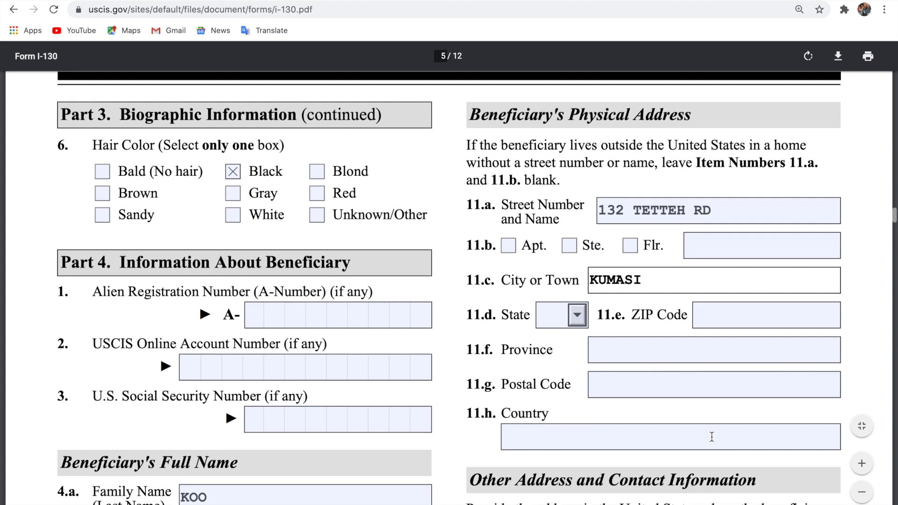
{"action": "left_click", "coordinate": [697, 437]}
{"action": "type", "text": "GHANA"}
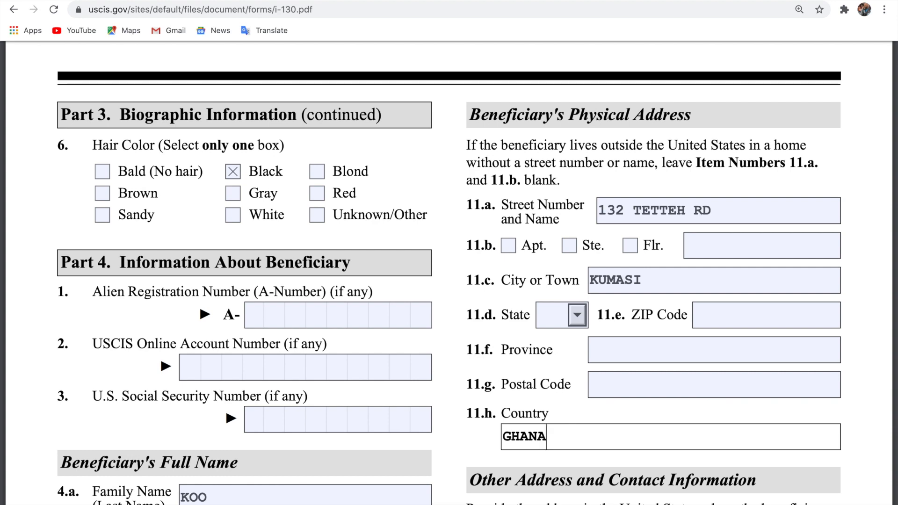
{"action": "scroll", "coordinate": [450, 272], "scroll_direction": "down", "scroll_amount": 1}
{"action": "scroll", "coordinate": [450, 271], "scroll_direction": "down", "scroll_amount": 10}
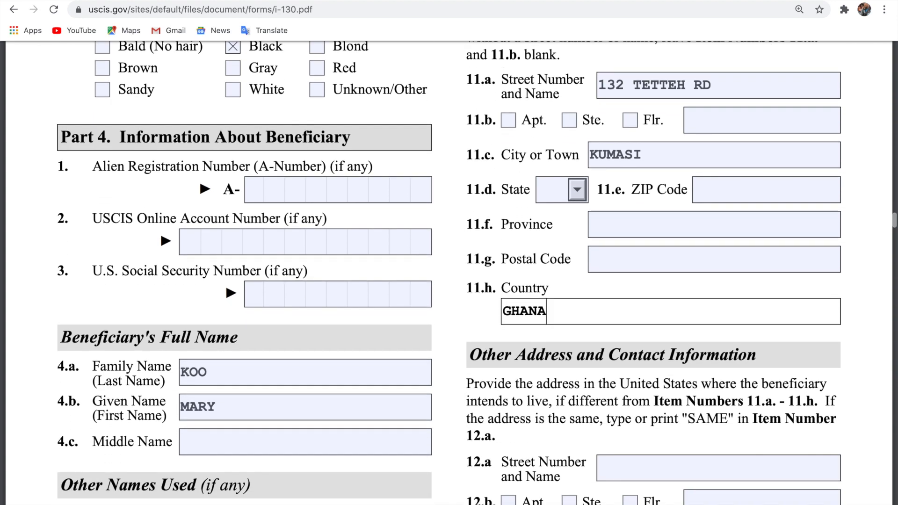
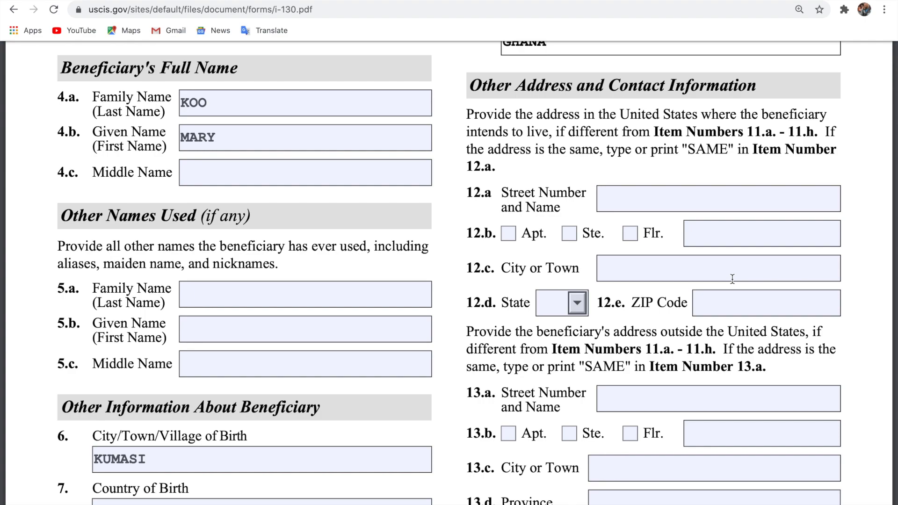
Type SAME in the Street Number and Name field of item 12.a for the intended U.S. address.
{"action": "scroll", "coordinate": [733, 279], "scroll_direction": "up", "scroll_amount": 20}
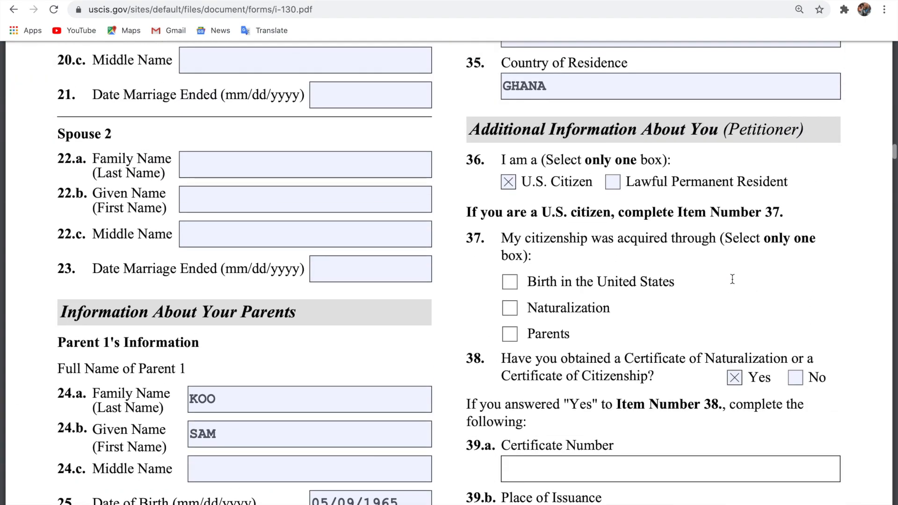
{"action": "scroll", "coordinate": [733, 278], "scroll_direction": "up", "scroll_amount": 20}
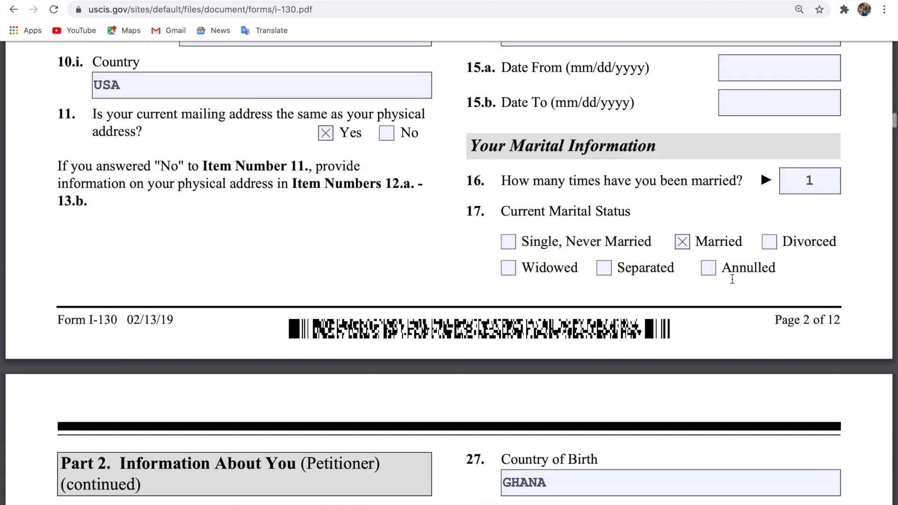
{"action": "scroll", "coordinate": [733, 279], "scroll_direction": "up", "scroll_amount": 8}
{"action": "scroll", "coordinate": [733, 279], "scroll_direction": "down", "scroll_amount": 2}
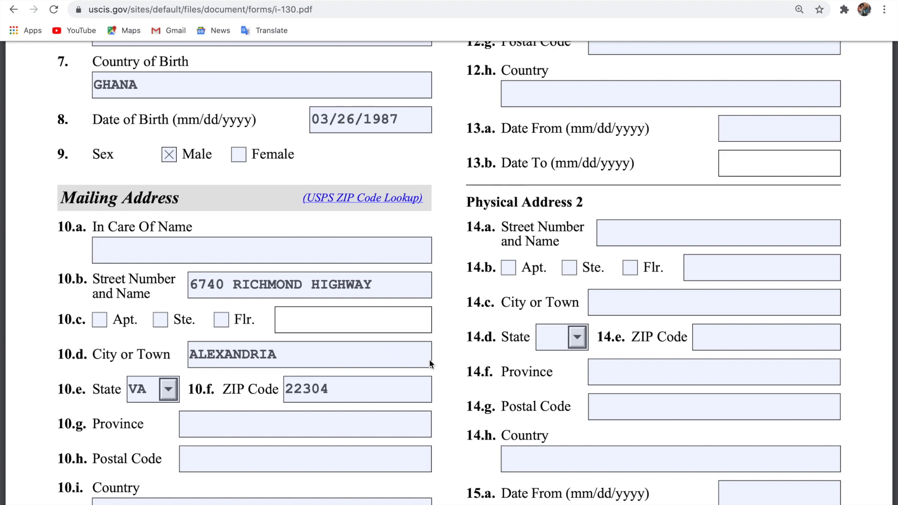
{"action": "scroll", "coordinate": [331, 446], "scroll_direction": "down", "scroll_amount": 15}
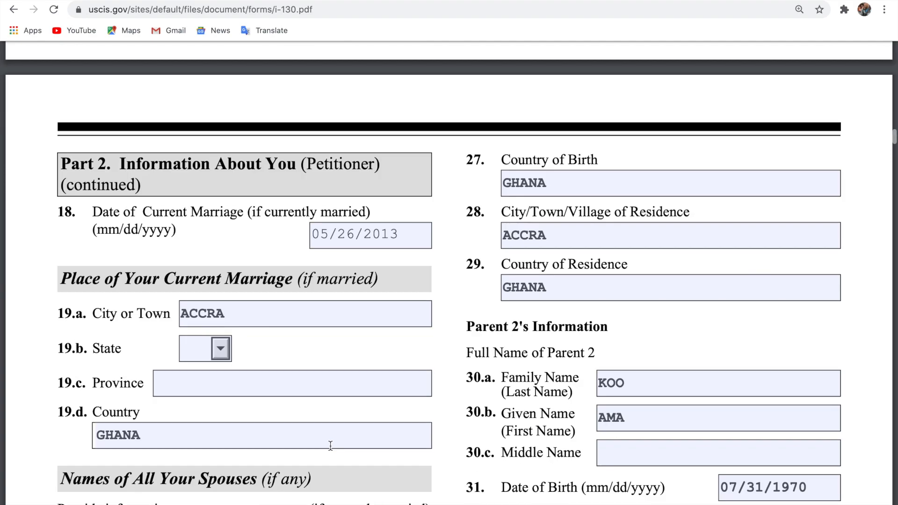
{"action": "scroll", "coordinate": [331, 446], "scroll_direction": "down", "scroll_amount": 20}
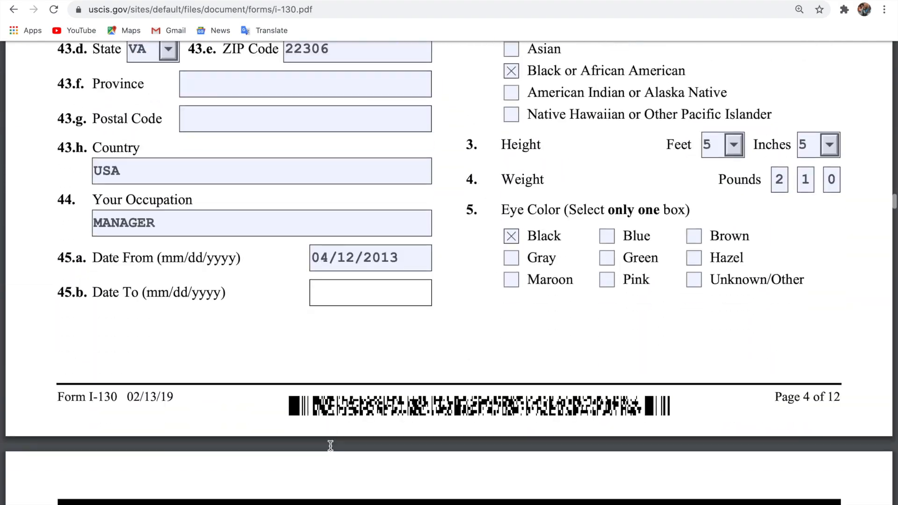
{"action": "scroll", "coordinate": [331, 446], "scroll_direction": "down", "scroll_amount": 20}
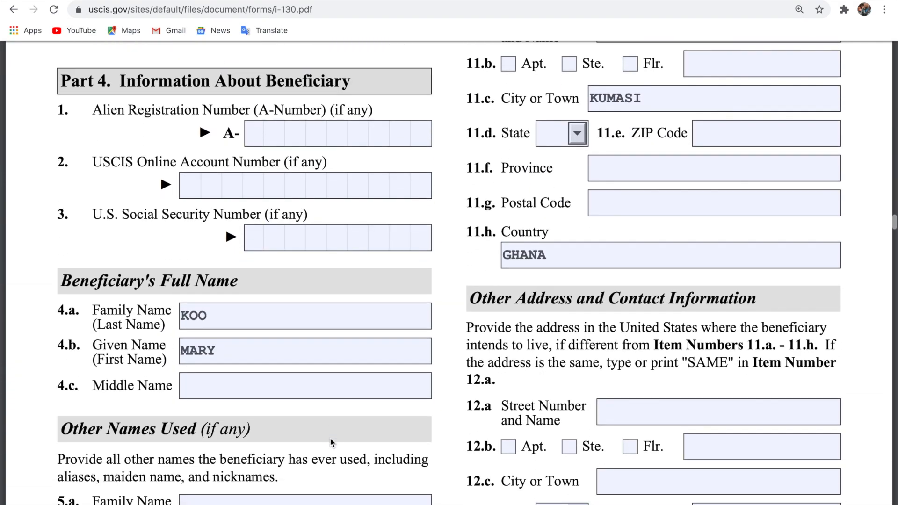
{"action": "scroll", "coordinate": [335, 437], "scroll_direction": "up", "scroll_amount": 5}
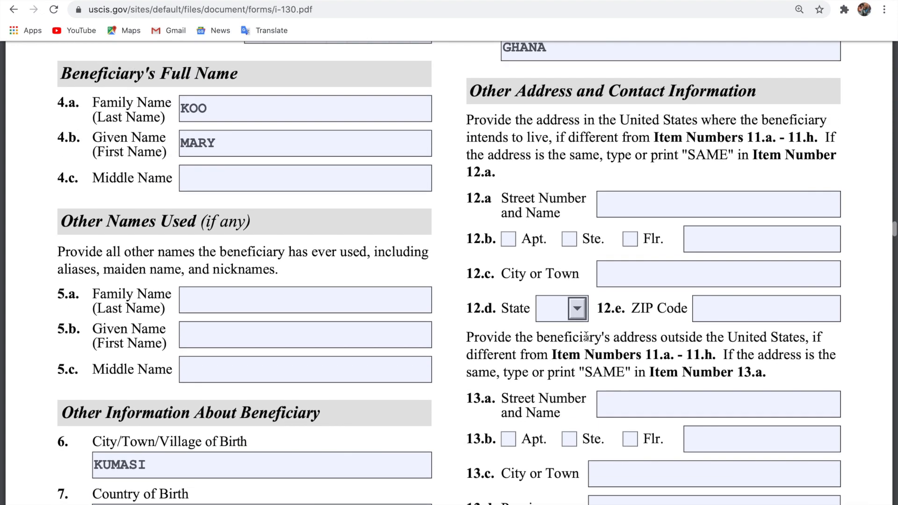
{"action": "left_click", "coordinate": [671, 197]}
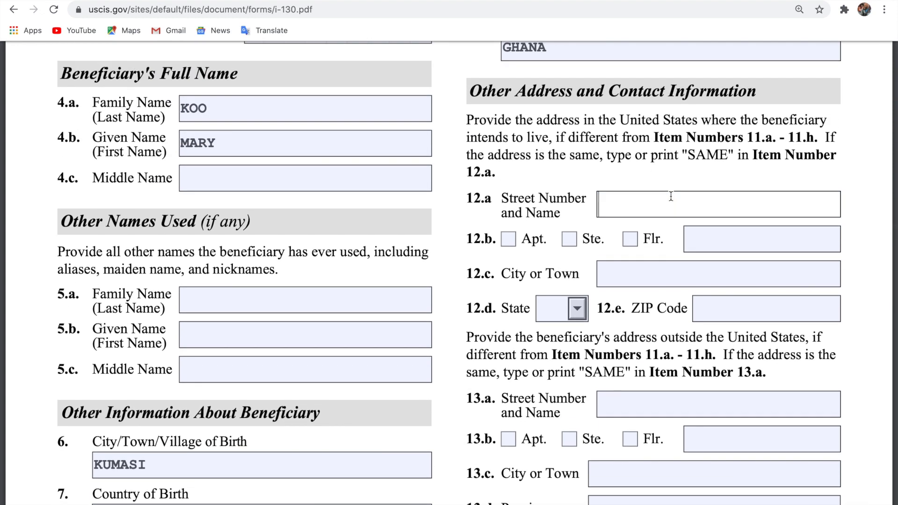
{"action": "type", "text": "SAME"}
Enter the beneficiary's mobile telephone number in item 15.
{"action": "scroll", "coordinate": [449, 271], "scroll_direction": "down", "scroll_amount": 9}
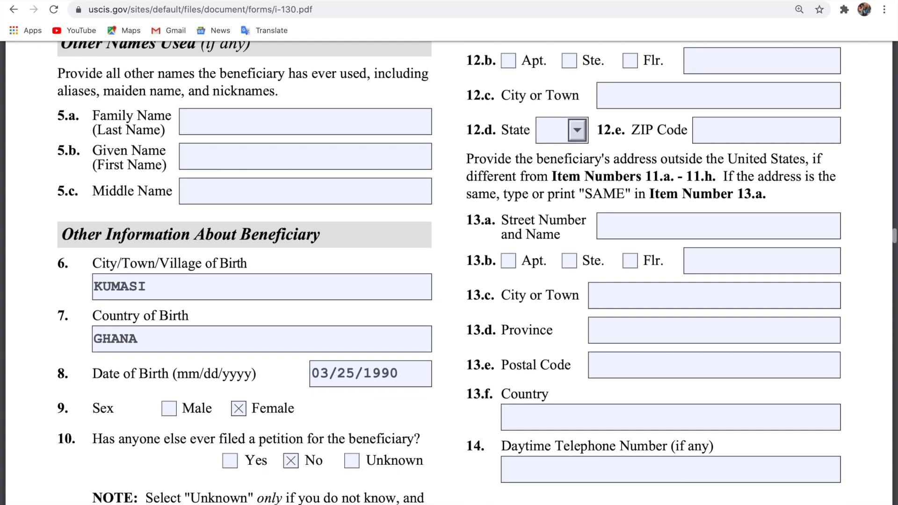
{"action": "scroll", "coordinate": [449, 271], "scroll_direction": "down", "scroll_amount": 8}
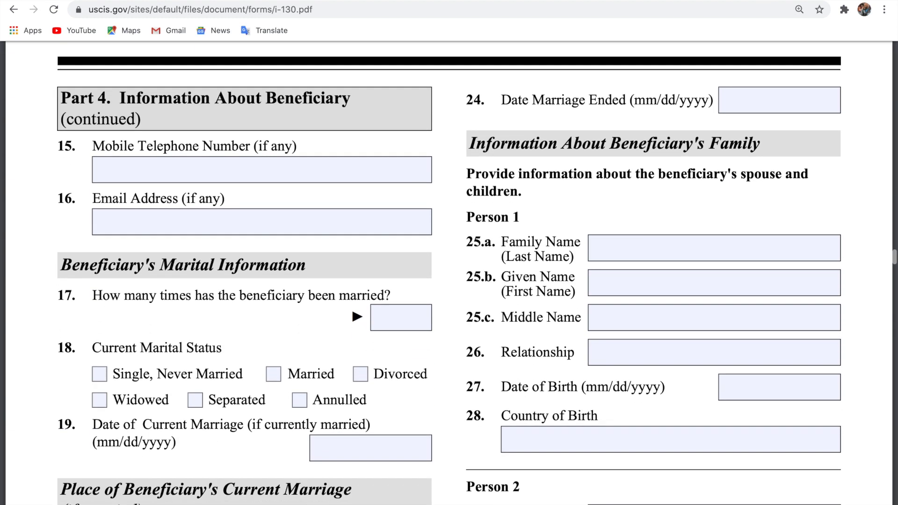
{"action": "scroll", "coordinate": [369, 187], "scroll_direction": "up", "scroll_amount": 1}
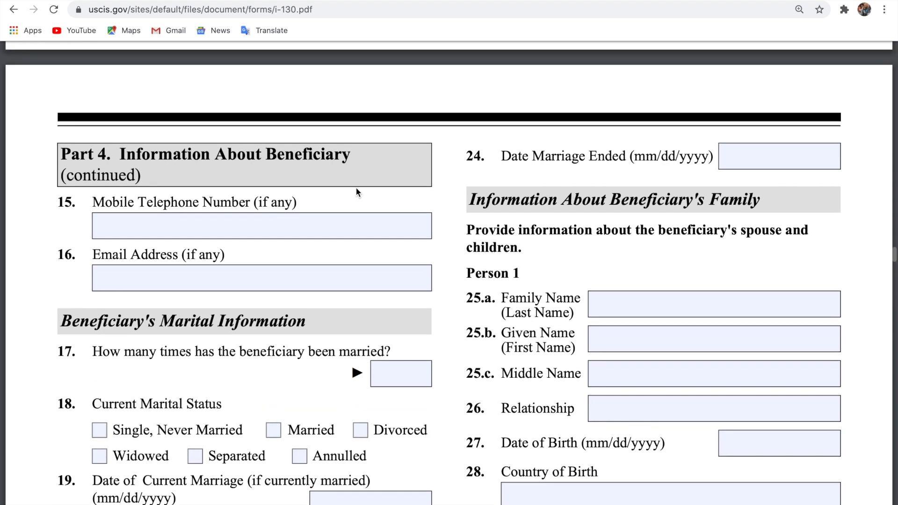
{"action": "left_click", "coordinate": [270, 233]}
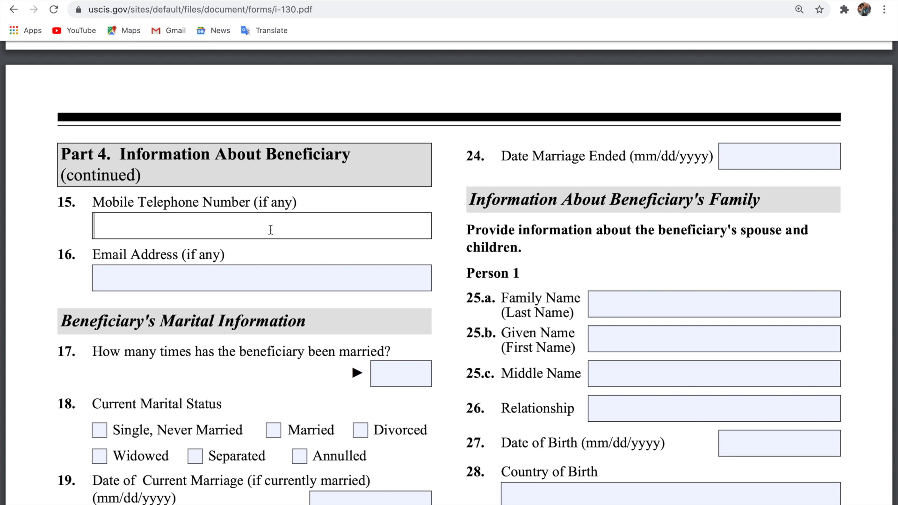
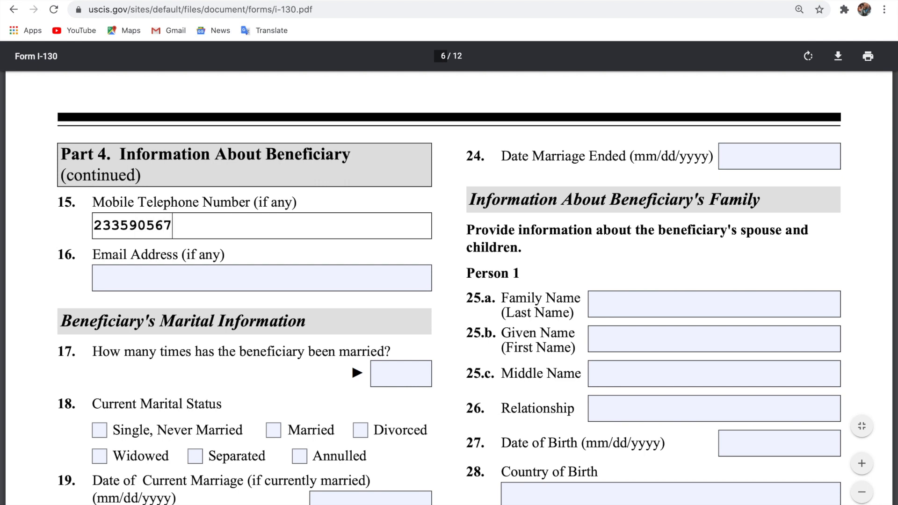
Fill in the beneficiary's e-mail address in item 16.
{"action": "left_click", "coordinate": [201, 279]}
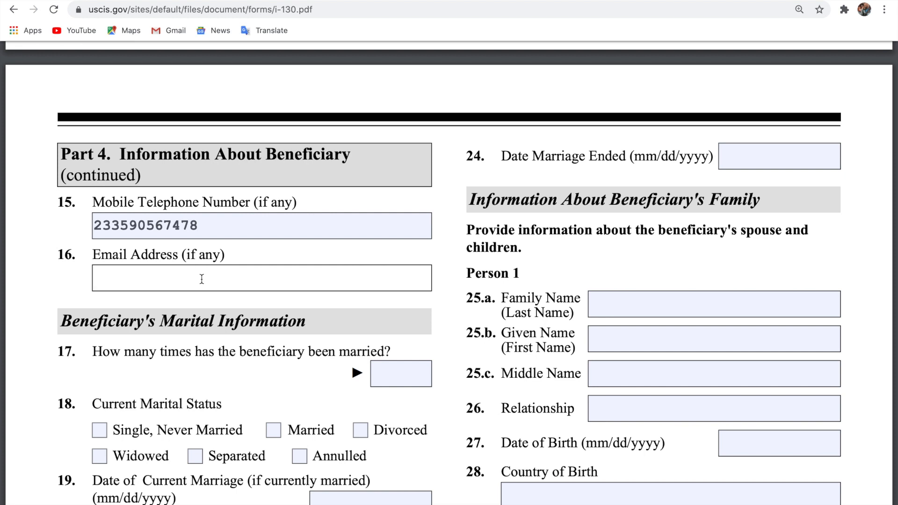
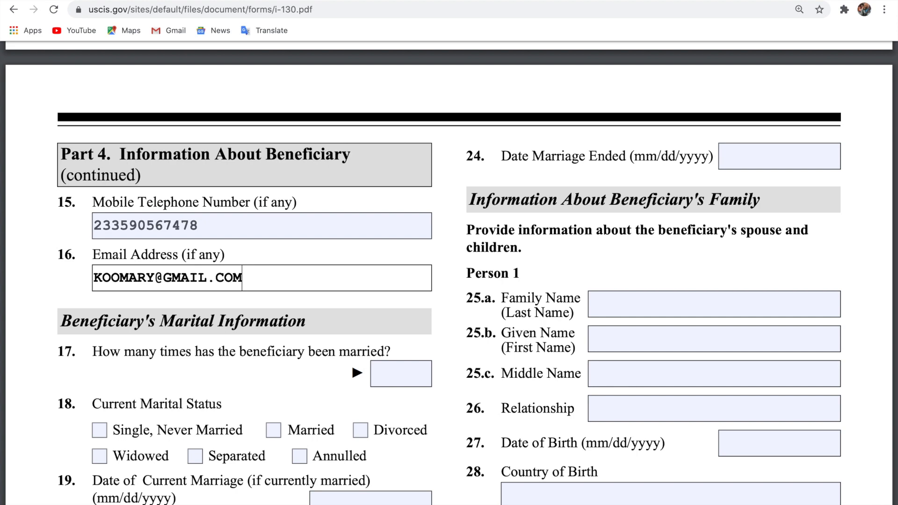
{"action": "scroll", "coordinate": [449, 277], "scroll_direction": "down", "scroll_amount": 1}
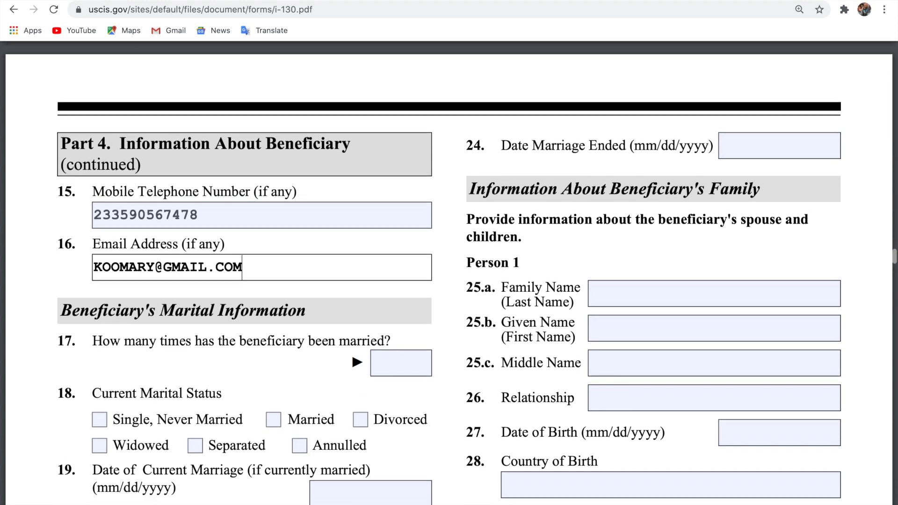
{"action": "scroll", "coordinate": [269, 209], "scroll_direction": "down", "scroll_amount": 3}
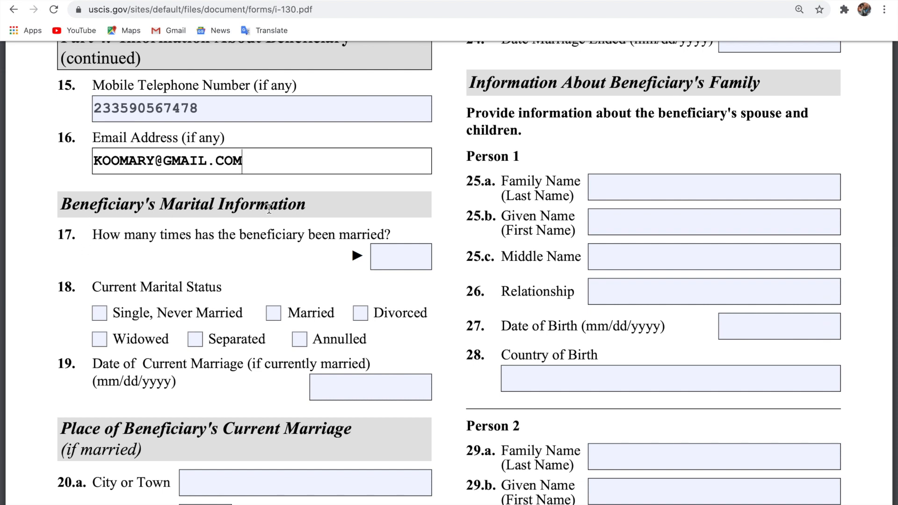
Put 1 in item 17 for times married and tick Married in item 18.
{"action": "left_click", "coordinate": [394, 257]}
{"action": "type", "text": "1"}
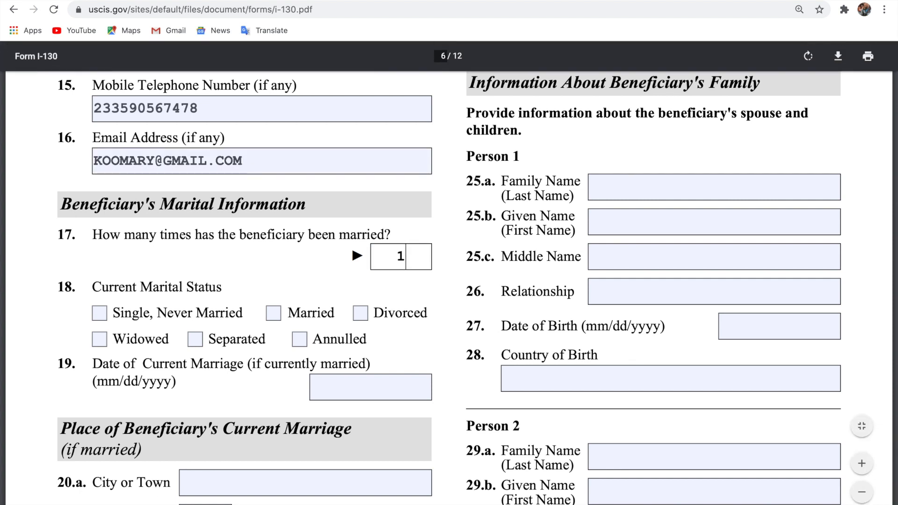
{"action": "left_click", "coordinate": [275, 316]}
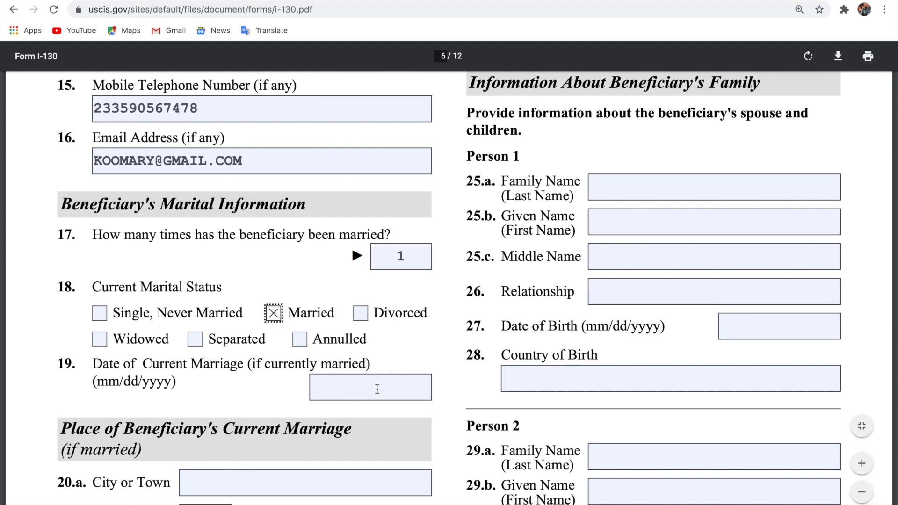
{"action": "scroll", "coordinate": [377, 390], "scroll_direction": "up", "scroll_amount": 10}
{"action": "scroll", "coordinate": [377, 389], "scroll_direction": "up", "scroll_amount": 15}
{"action": "scroll", "coordinate": [377, 389], "scroll_direction": "up", "scroll_amount": 15}
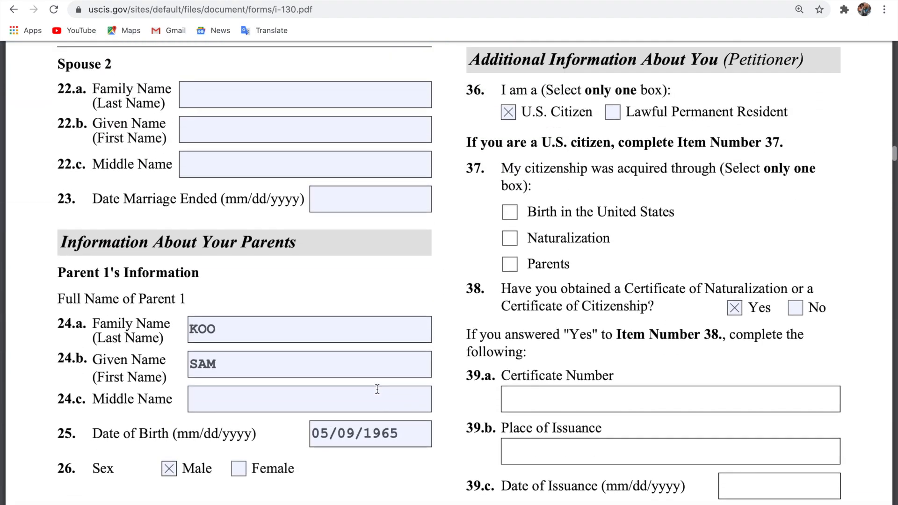
{"action": "scroll", "coordinate": [378, 390], "scroll_direction": "up", "scroll_amount": 12}
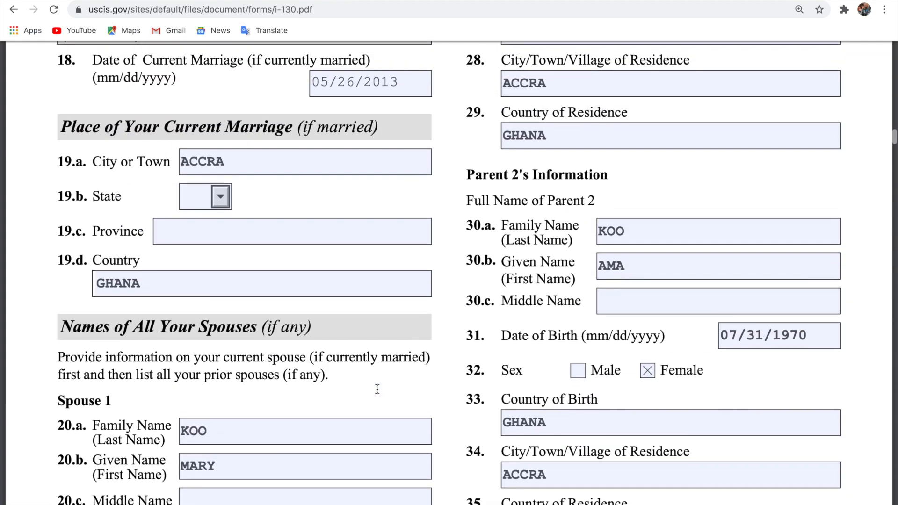
{"action": "scroll", "coordinate": [377, 389], "scroll_direction": "up", "scroll_amount": 6}
{"action": "scroll", "coordinate": [377, 390], "scroll_direction": "down", "scroll_amount": 20}
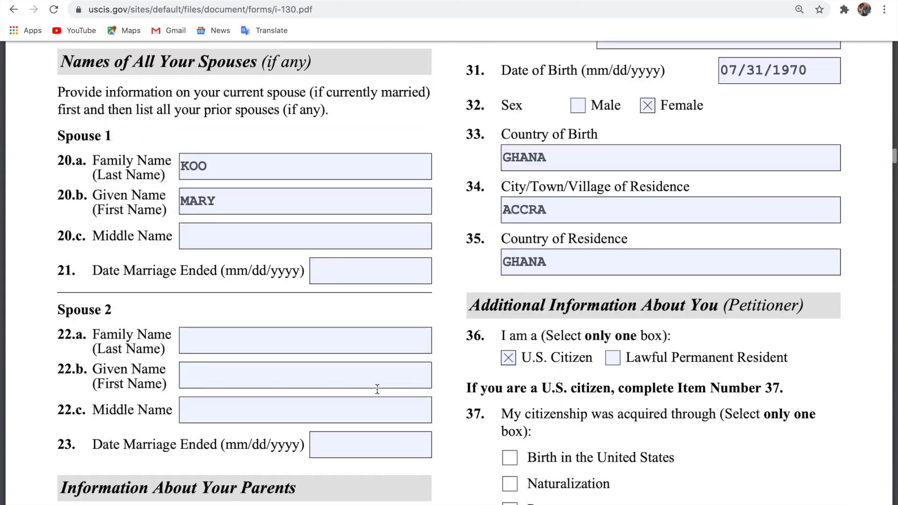
{"action": "scroll", "coordinate": [377, 387], "scroll_direction": "down", "scroll_amount": 20}
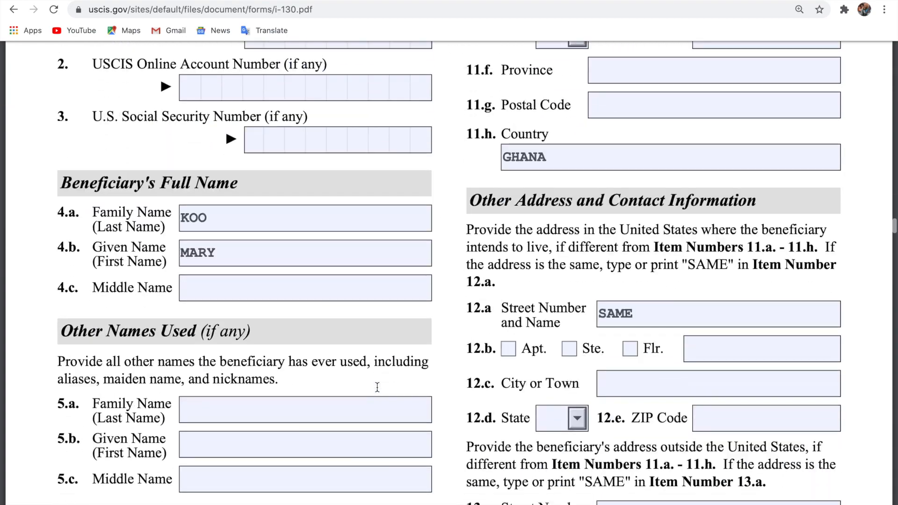
{"action": "scroll", "coordinate": [377, 388], "scroll_direction": "up", "scroll_amount": 2}
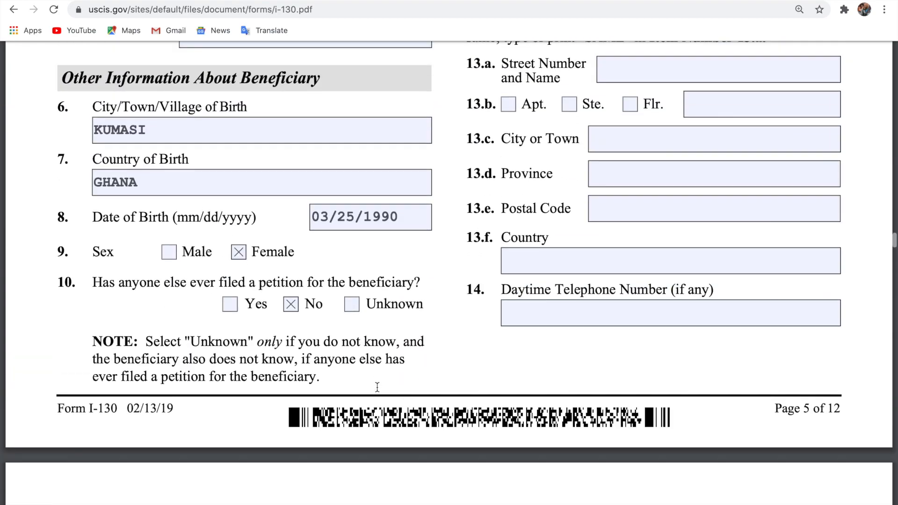
{"action": "scroll", "coordinate": [377, 387], "scroll_direction": "down", "scroll_amount": 15}
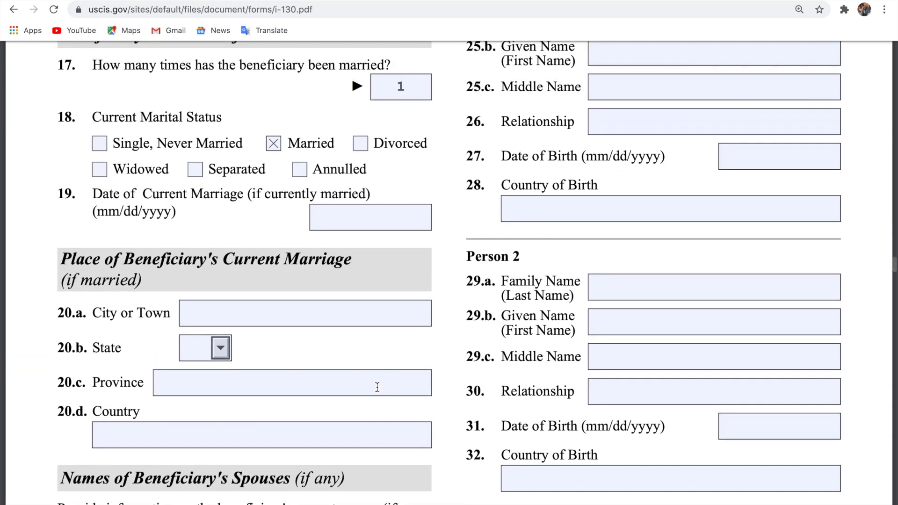
{"action": "scroll", "coordinate": [377, 387], "scroll_direction": "up", "scroll_amount": 2}
Enter 05/26/2013 as the date of the beneficiary's current marriage.
{"action": "left_click", "coordinate": [384, 288]}
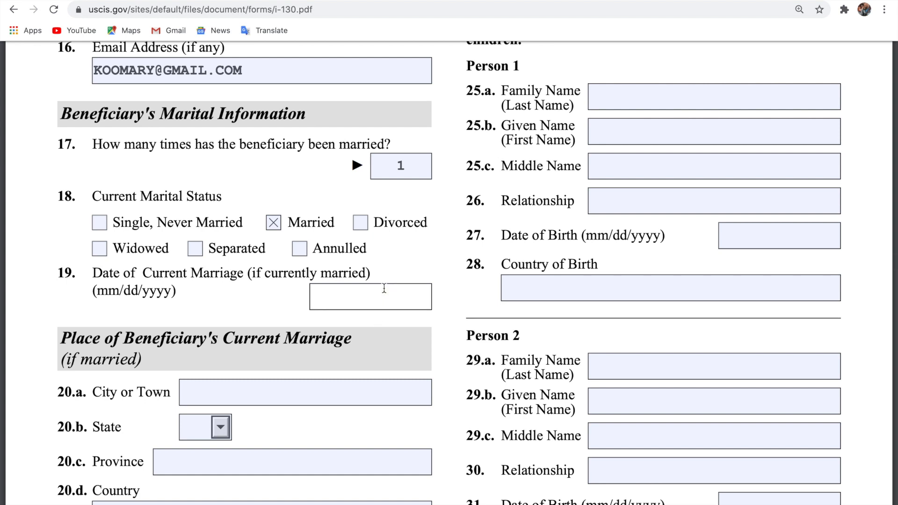
{"action": "type", "text": "05"}
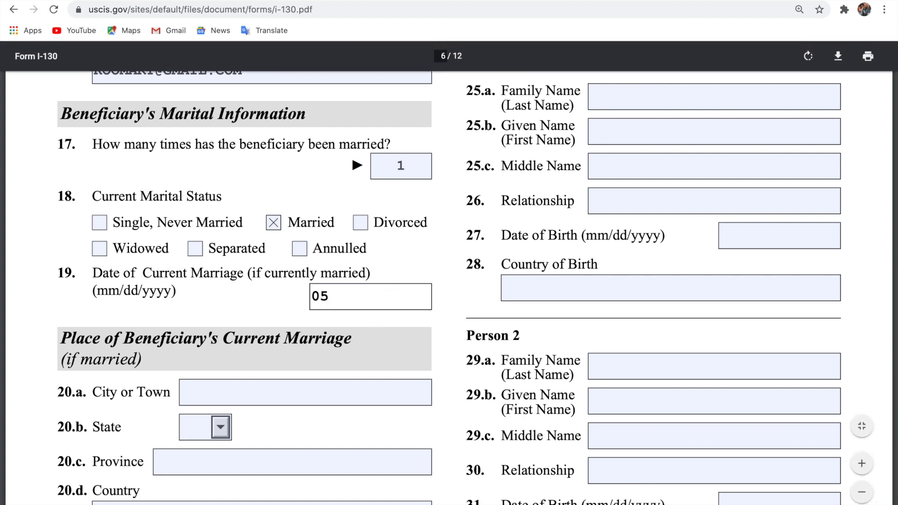
{"action": "type", "text": "/26/2013"}
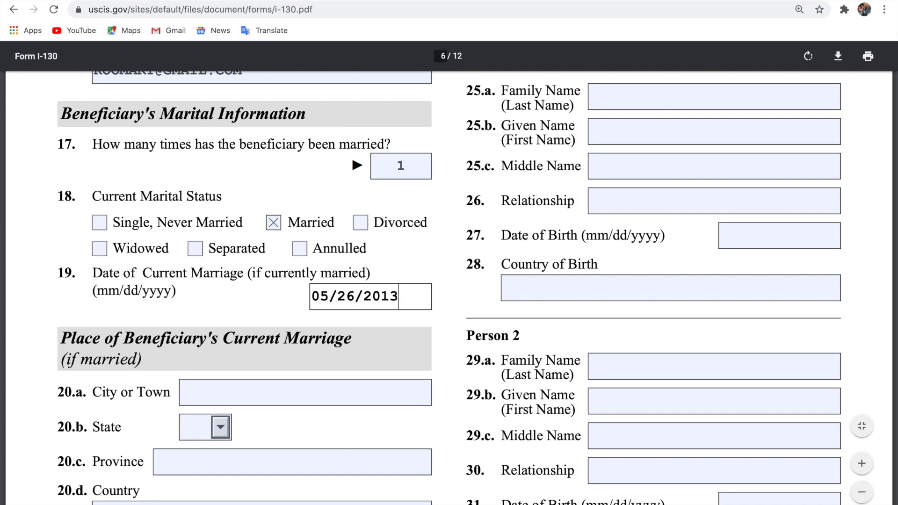
{"action": "scroll", "coordinate": [449, 288], "scroll_direction": "down", "scroll_amount": 3}
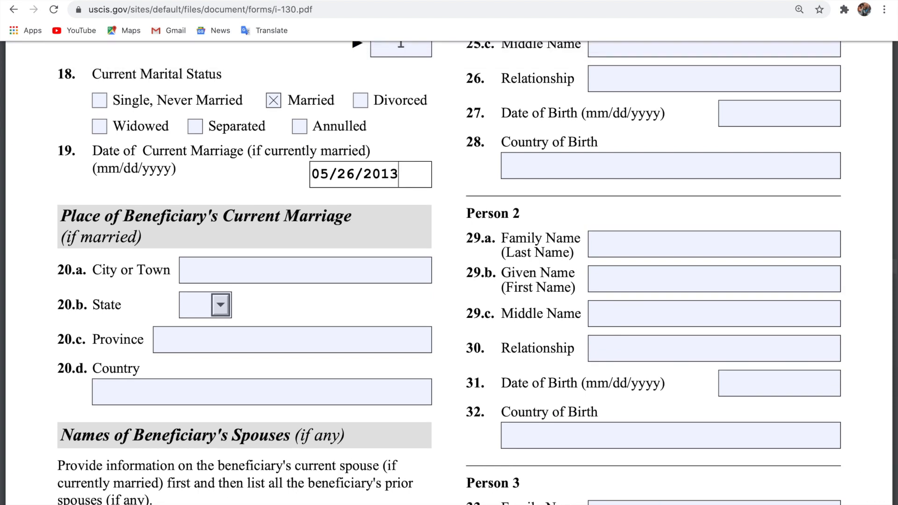
Give ACCRA as the city and GHANA as the country of the marriage.
{"action": "left_click", "coordinate": [293, 278]}
{"action": "type", "text": "A"}
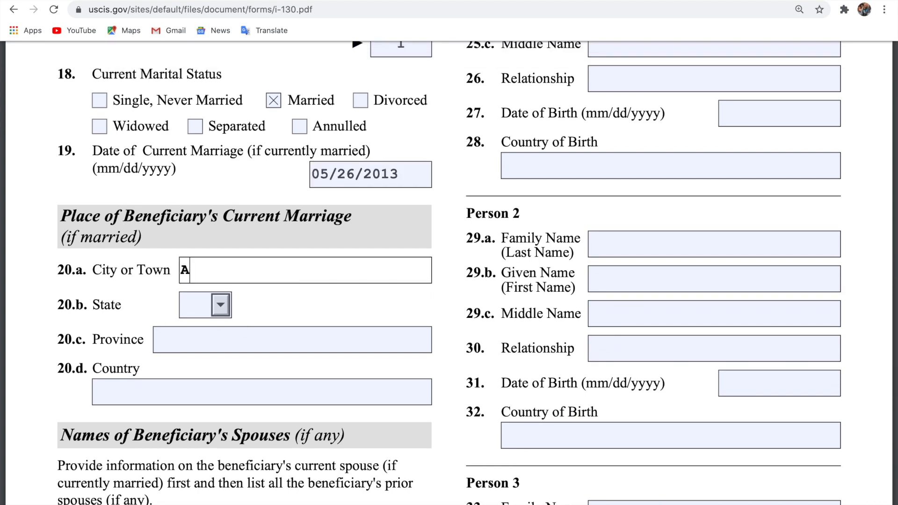
{"action": "type", "text": "CCRA"}
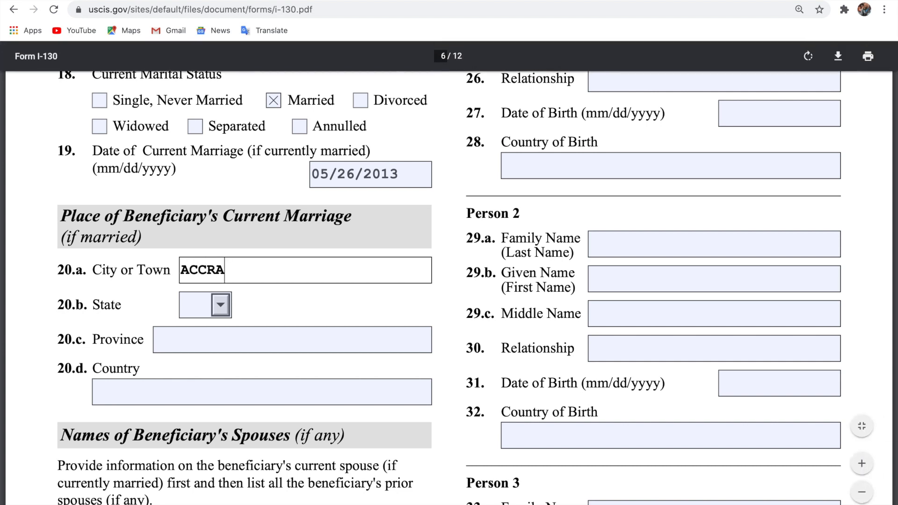
{"action": "left_click", "coordinate": [196, 396]}
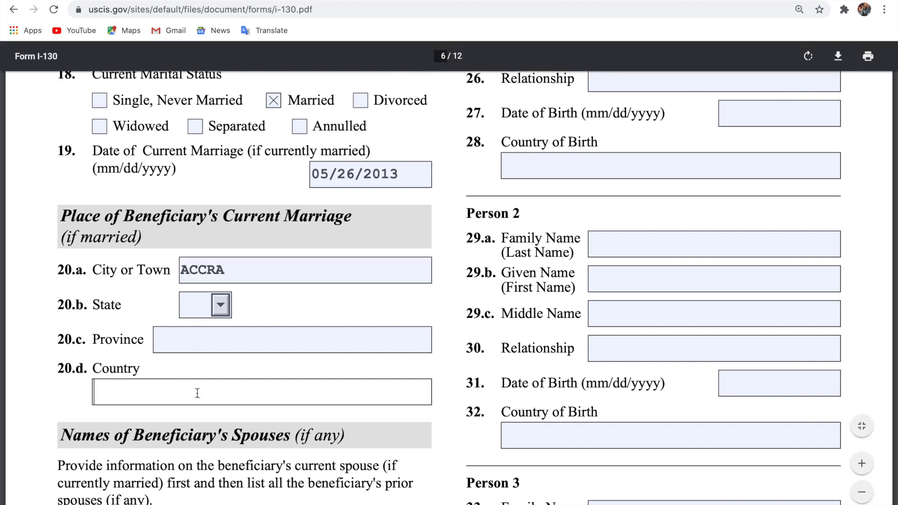
{"action": "type", "text": "GHANA"}
{"action": "scroll", "coordinate": [383, 386], "scroll_direction": "up", "scroll_amount": 5}
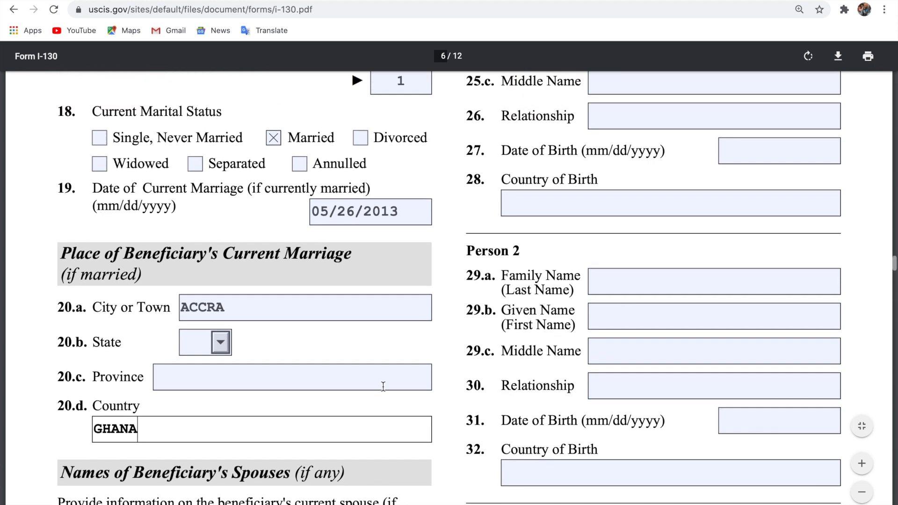
{"action": "scroll", "coordinate": [383, 387], "scroll_direction": "up", "scroll_amount": 2}
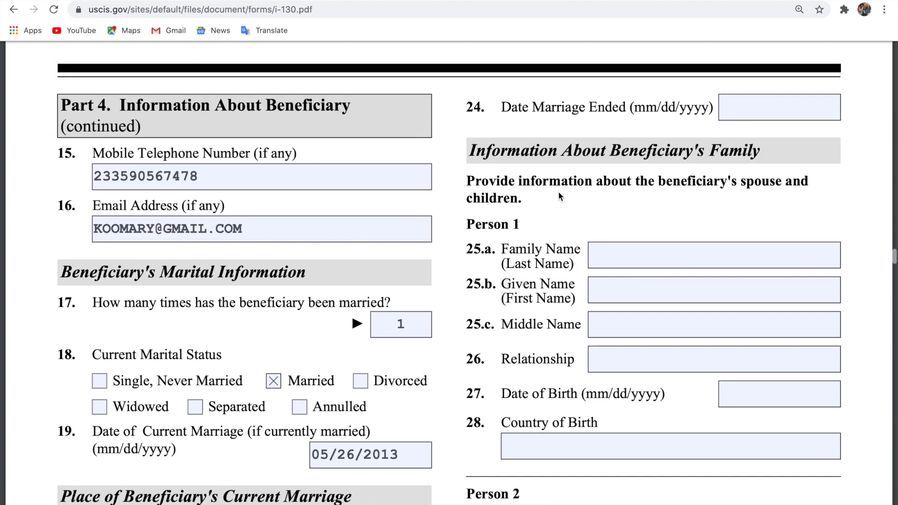
{"action": "scroll", "coordinate": [679, 186], "scroll_direction": "up", "scroll_amount": 1}
{"action": "scroll", "coordinate": [678, 186], "scroll_direction": "up", "scroll_amount": 1}
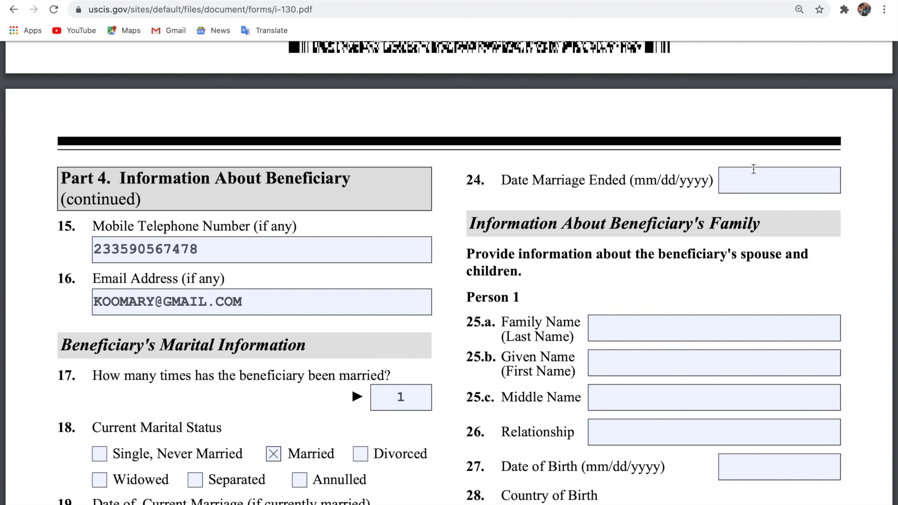
Enter N/A as the date the marriage ended in item 24.
{"action": "left_click", "coordinate": [778, 182]}
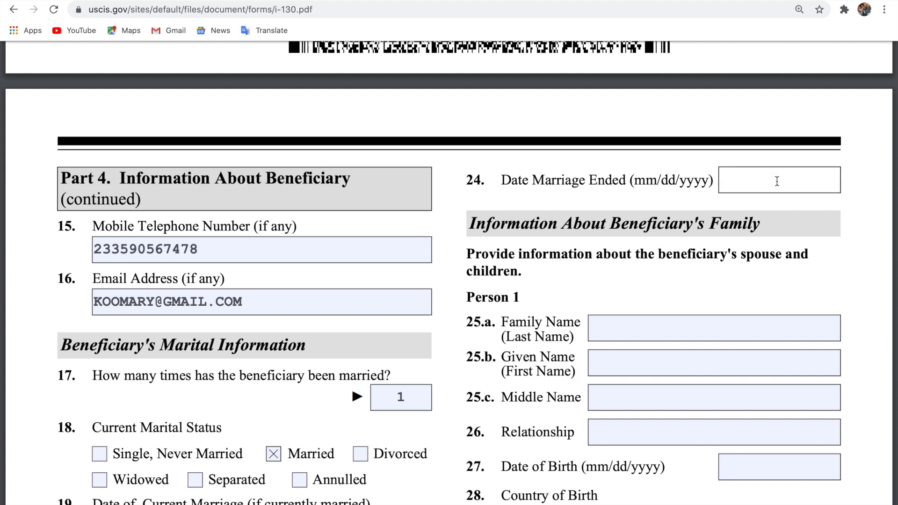
{"action": "type", "text": "N/A"}
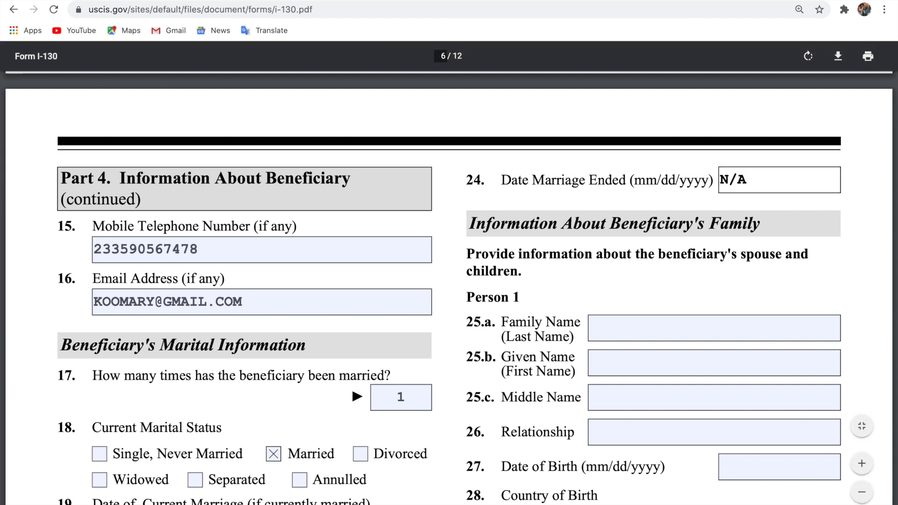
{"action": "key", "text": "BackSpace"}
{"action": "key", "text": "BackSpace"}
{"action": "key", "text": "BackSpace"}
{"action": "type", "text": "N/A"}
{"action": "scroll", "coordinate": [778, 255], "scroll_direction": "down", "scroll_amount": 2}
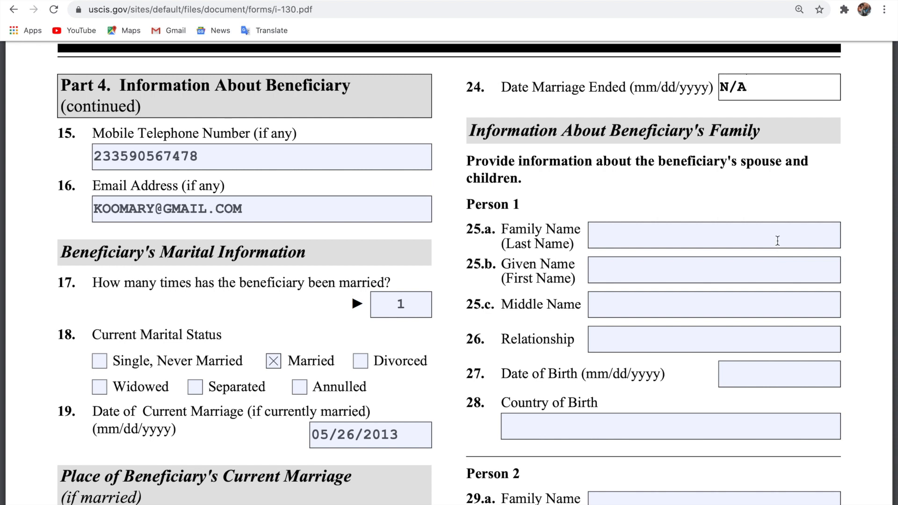
Begin typing Person 1's family name in item 25.a.
{"action": "left_click", "coordinate": [778, 241]}
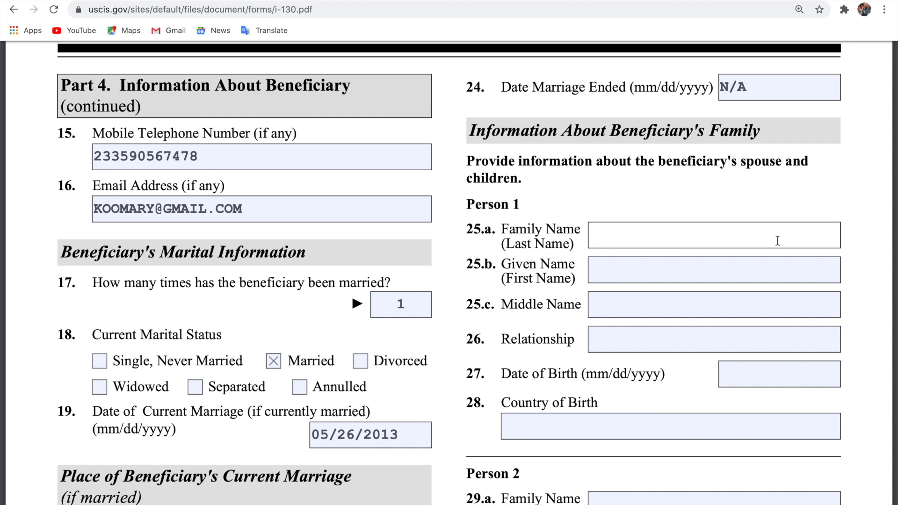
Correct Person 1's surname, add the given name and set relationship to FATHER.
{"action": "left_click", "coordinate": [772, 267]}
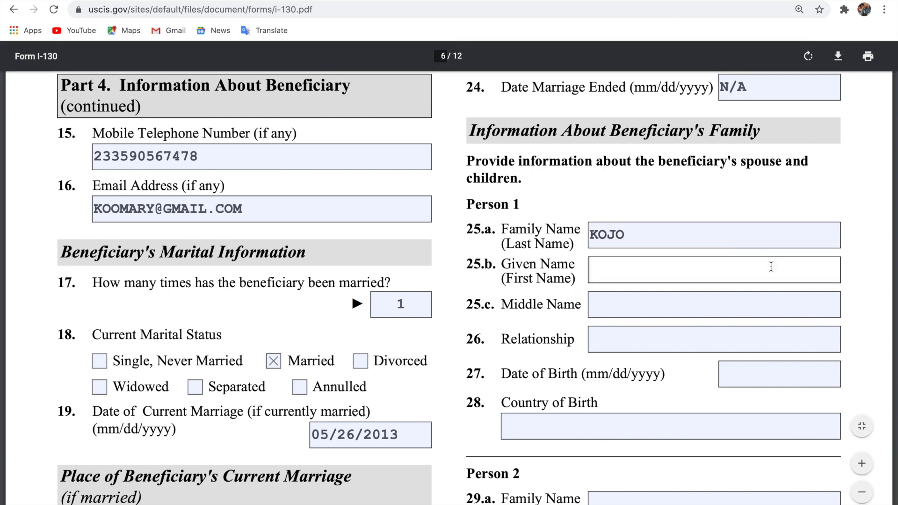
{"action": "left_click", "coordinate": [686, 341]}
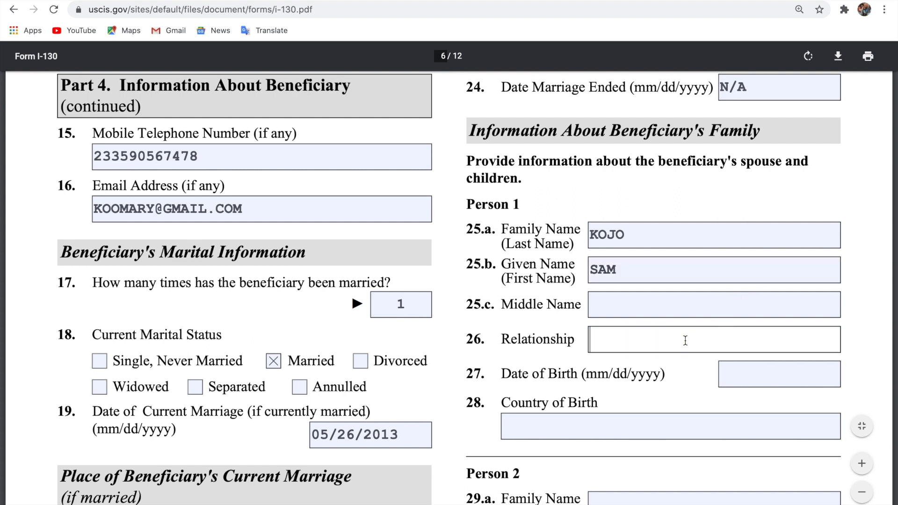
{"action": "type", "text": "FATHER"}
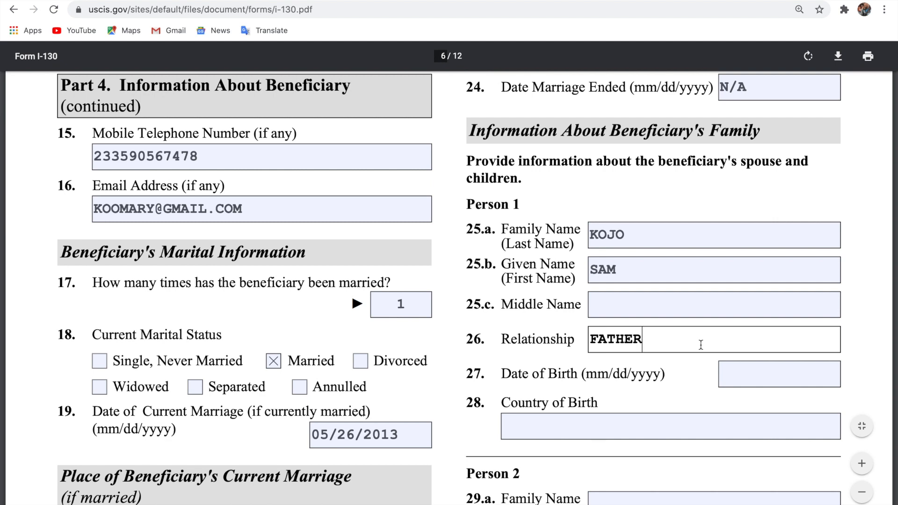
{"action": "left_click", "coordinate": [754, 375]}
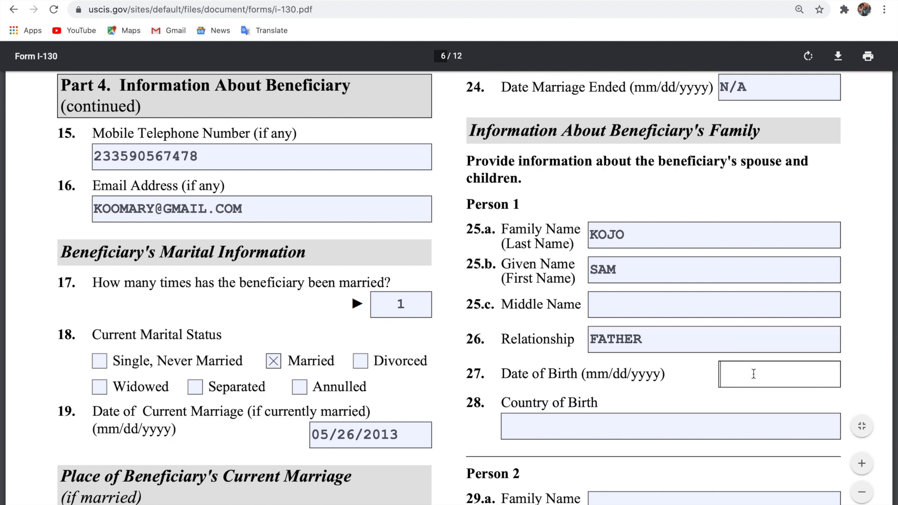
{"action": "type", "text": "03/05/1967"}
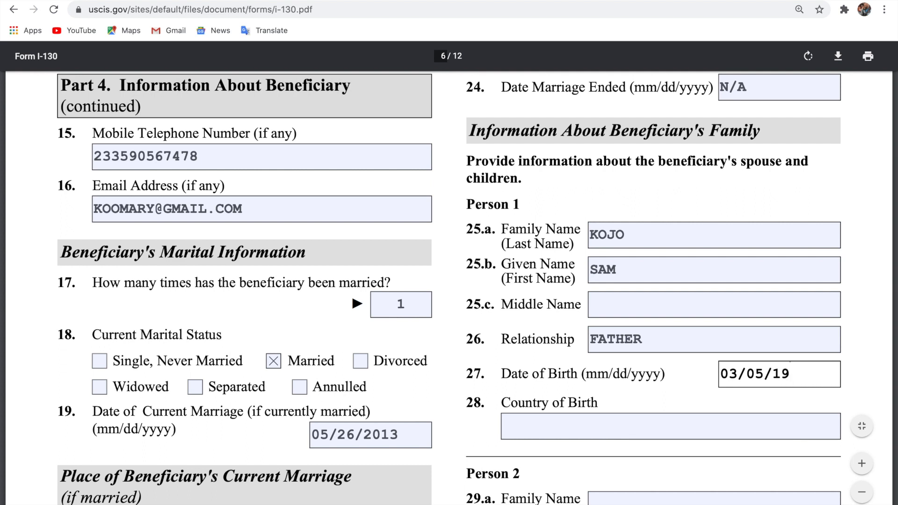
{"action": "left_click", "coordinate": [703, 415]}
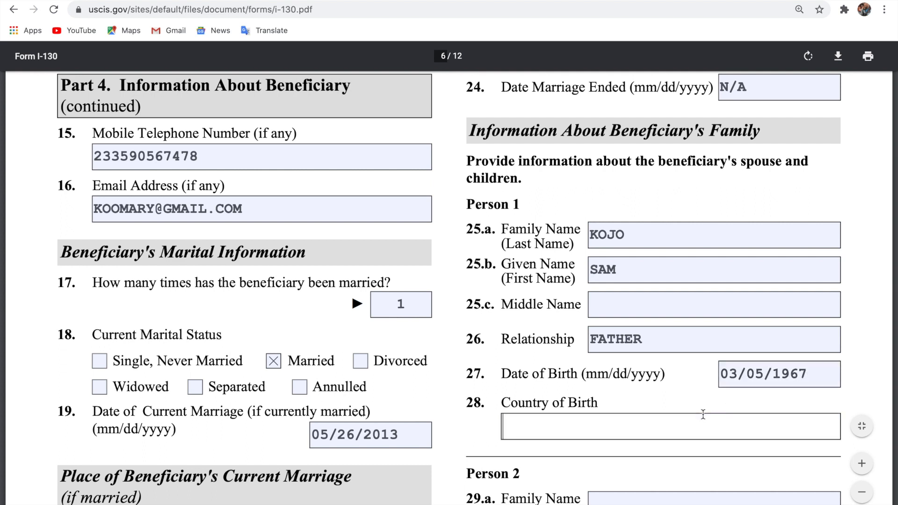
{"action": "type", "text": "F"}
{"action": "key", "text": "BackSpace"}
{"action": "type", "text": "GHANA"}
{"action": "scroll", "coordinate": [697, 400], "scroll_direction": "down", "scroll_amount": 3}
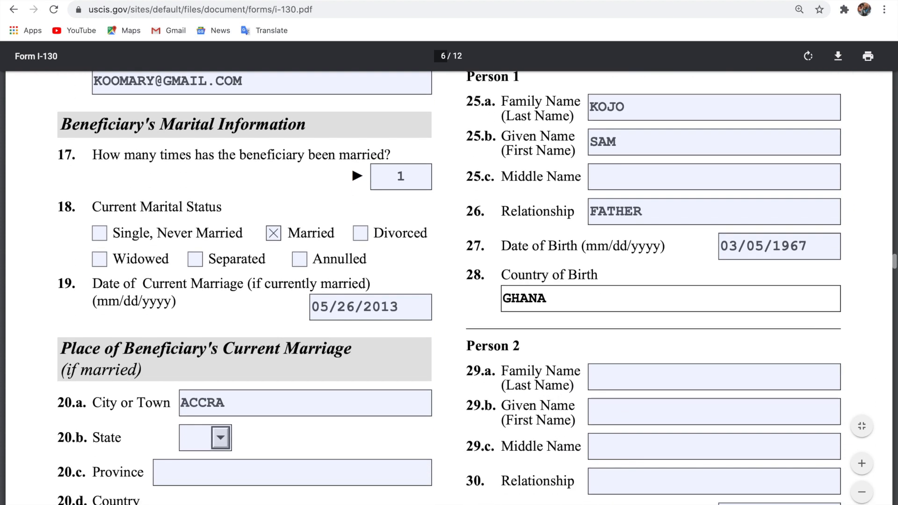
Enter Person 2's family name, given name and relationship MOTHER.
{"action": "left_click", "coordinate": [686, 381]}
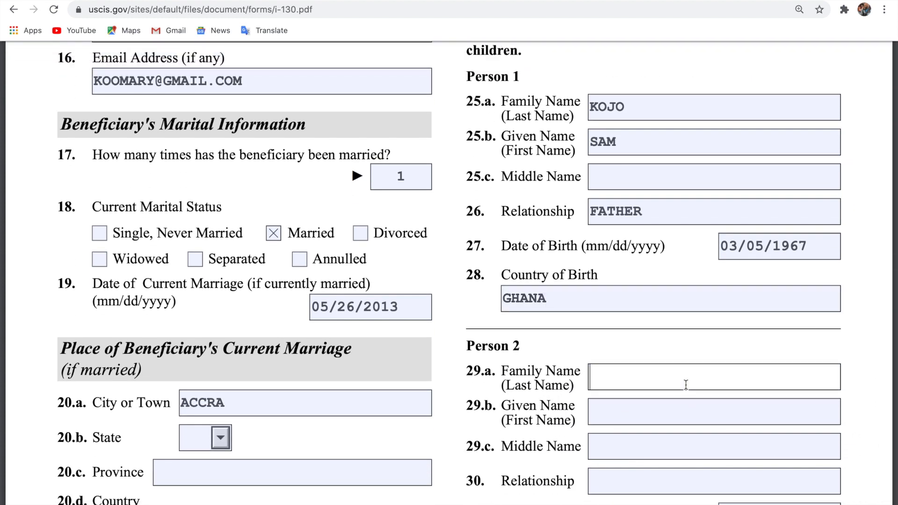
{"action": "scroll", "coordinate": [686, 383], "scroll_direction": "down", "scroll_amount": 2}
{"action": "scroll", "coordinate": [686, 384], "scroll_direction": "down", "scroll_amount": 2}
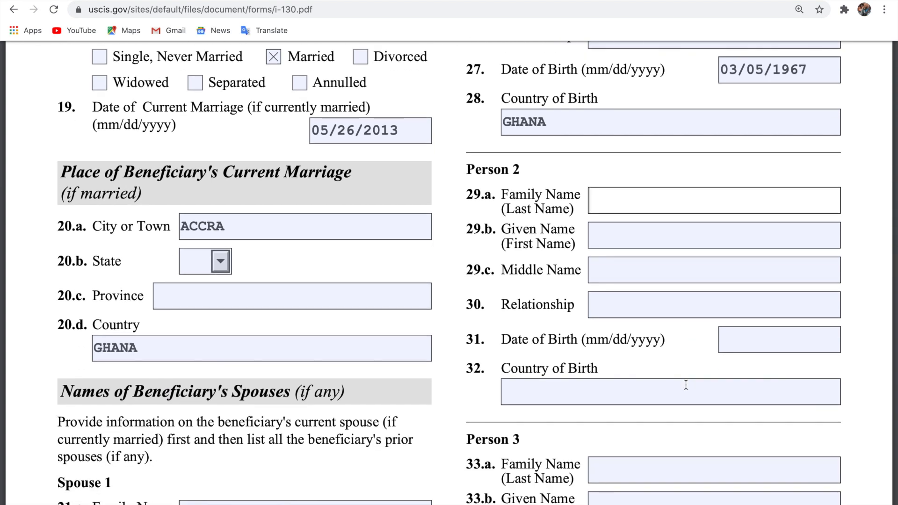
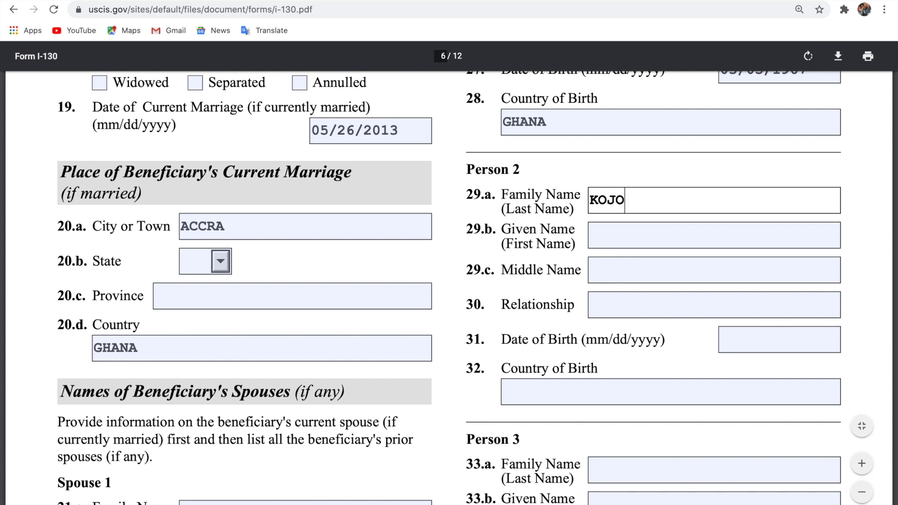
{"action": "left_click", "coordinate": [710, 242]}
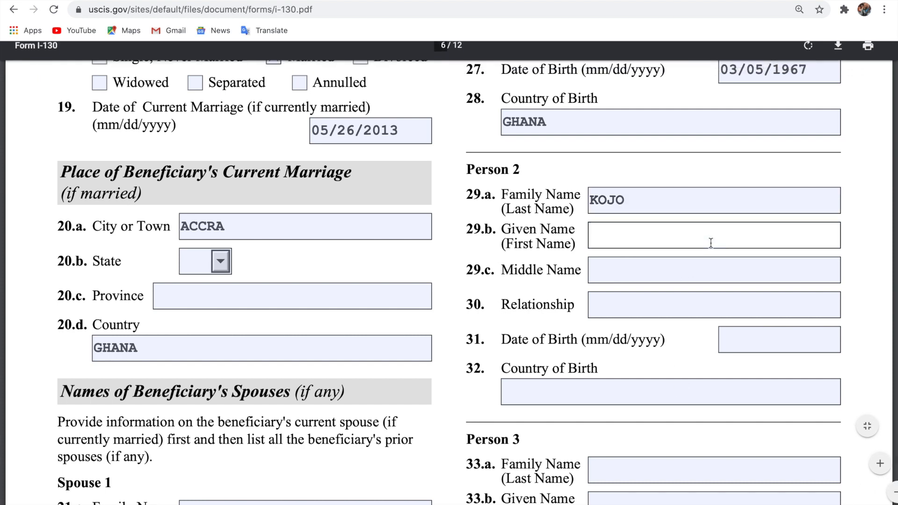
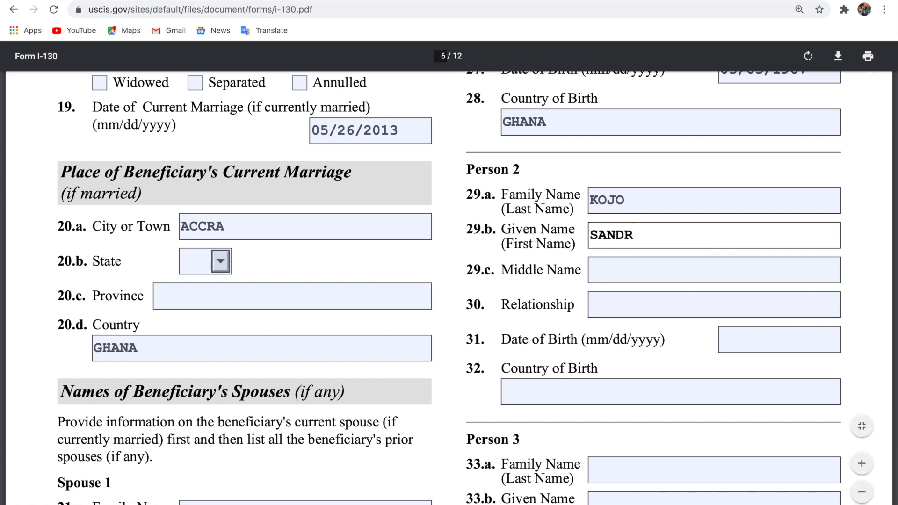
{"action": "left_click", "coordinate": [672, 304]}
{"action": "type", "text": "MOTHER"}
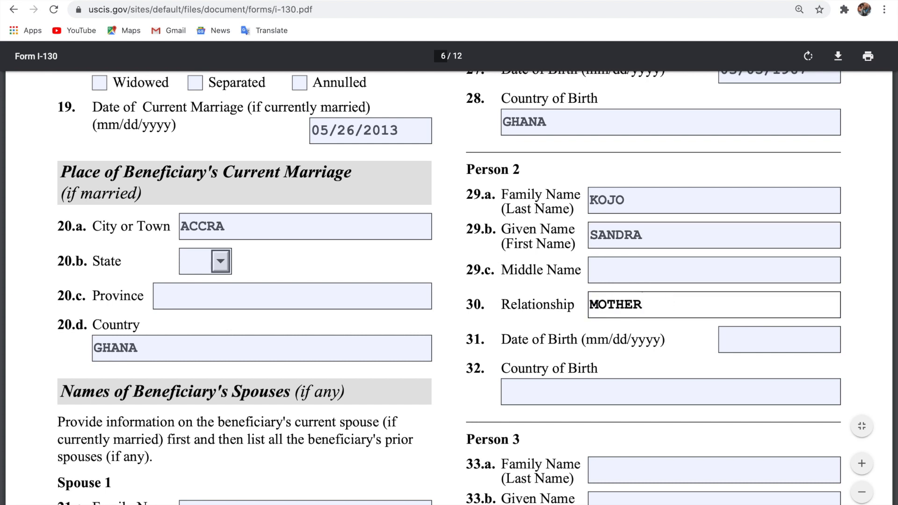
Set Person 2's date of birth to 07/28/1969 and country of birth to GHANA.
{"action": "left_click", "coordinate": [740, 339]}
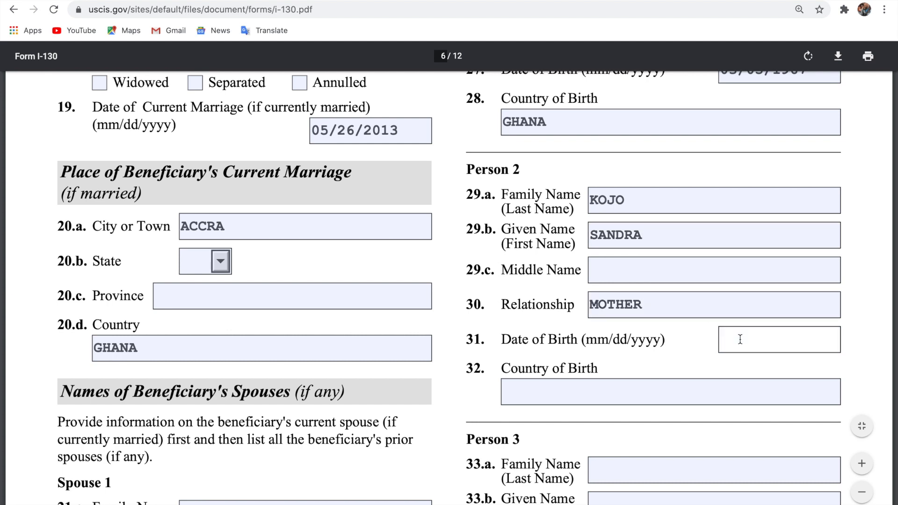
{"action": "scroll", "coordinate": [740, 340], "scroll_direction": "up", "scroll_amount": 1}
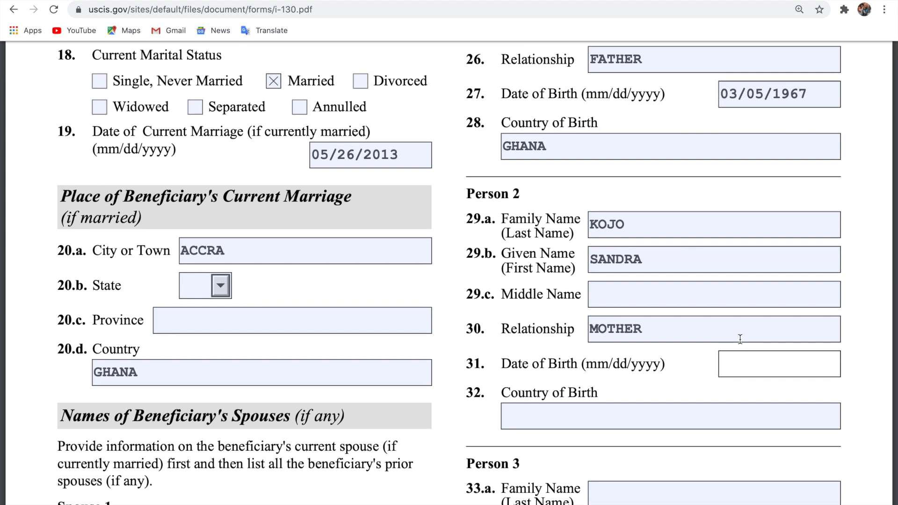
{"action": "type", "text": "07/28/19"}
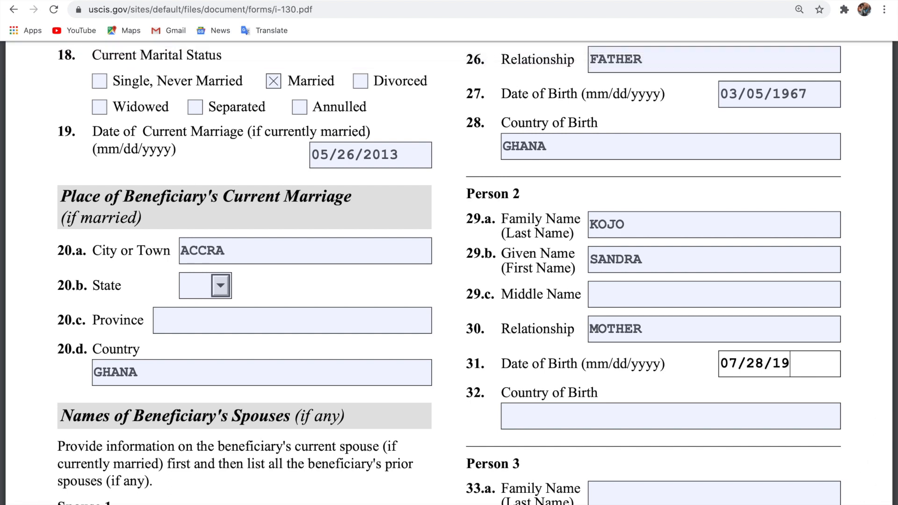
{"action": "type", "text": "69"}
{"action": "scroll", "coordinate": [449, 287], "scroll_direction": "down", "scroll_amount": 3}
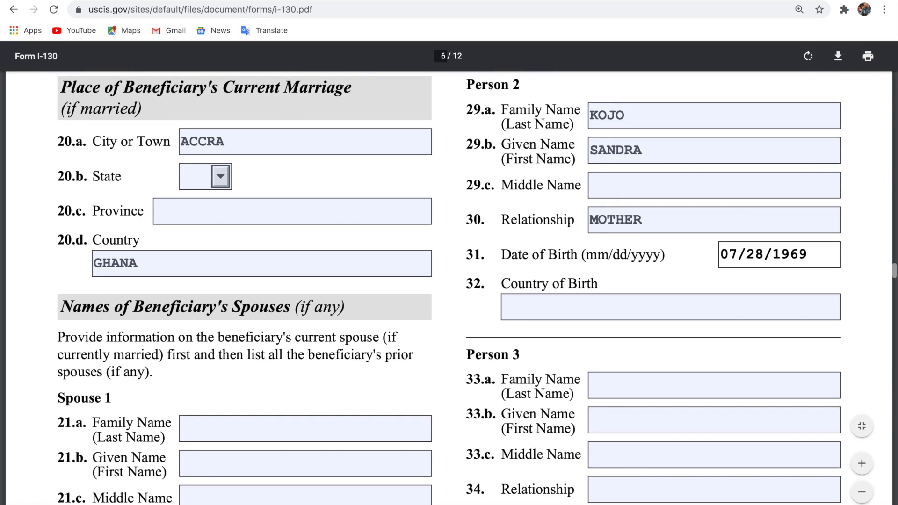
{"action": "left_click", "coordinate": [666, 308]}
{"action": "type", "text": "GHANA"}
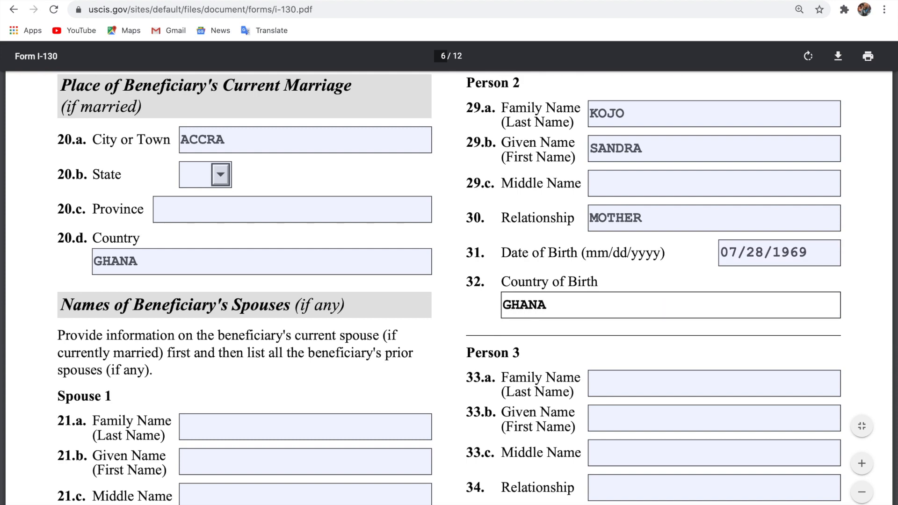
{"action": "scroll", "coordinate": [449, 288], "scroll_direction": "down", "scroll_amount": 3}
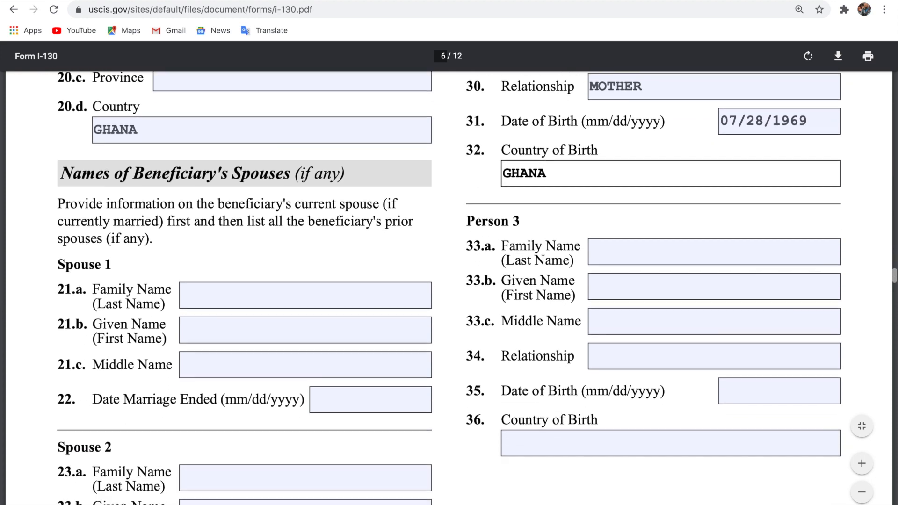
{"action": "scroll", "coordinate": [449, 272], "scroll_direction": "down", "scroll_amount": 2}
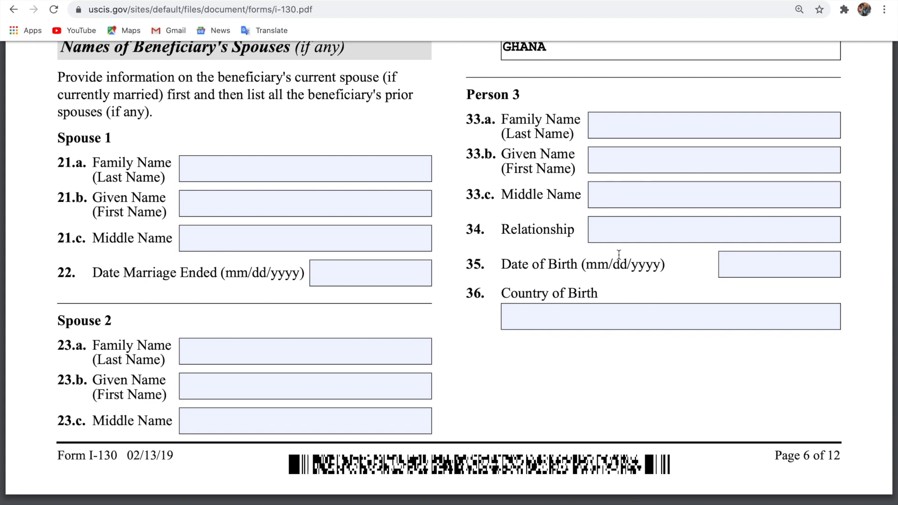
Scroll from page 6 into page 7 until item 45 is visible.
{"action": "scroll", "coordinate": [619, 255], "scroll_direction": "down", "scroll_amount": 3}
{"action": "scroll", "coordinate": [619, 254], "scroll_direction": "down", "scroll_amount": 1}
{"action": "scroll", "coordinate": [619, 255], "scroll_direction": "down", "scroll_amount": 6}
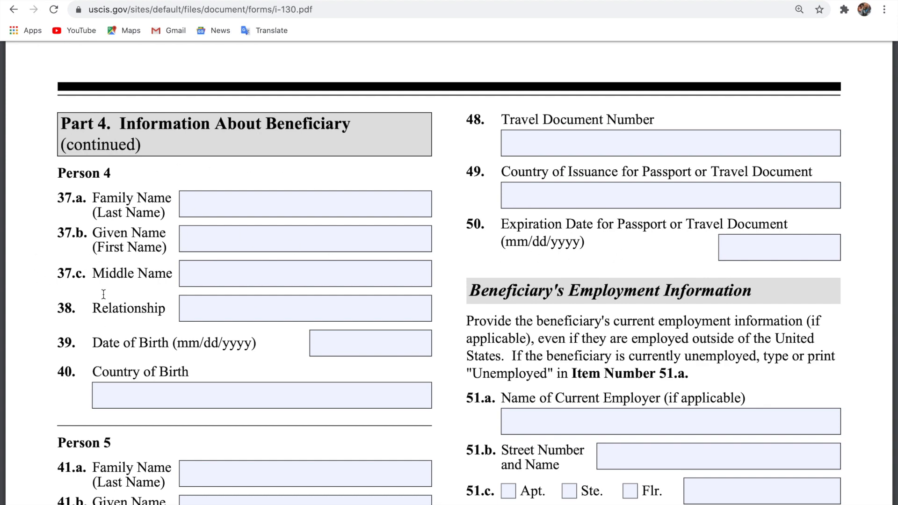
{"action": "scroll", "coordinate": [302, 288], "scroll_direction": "down", "scroll_amount": 2}
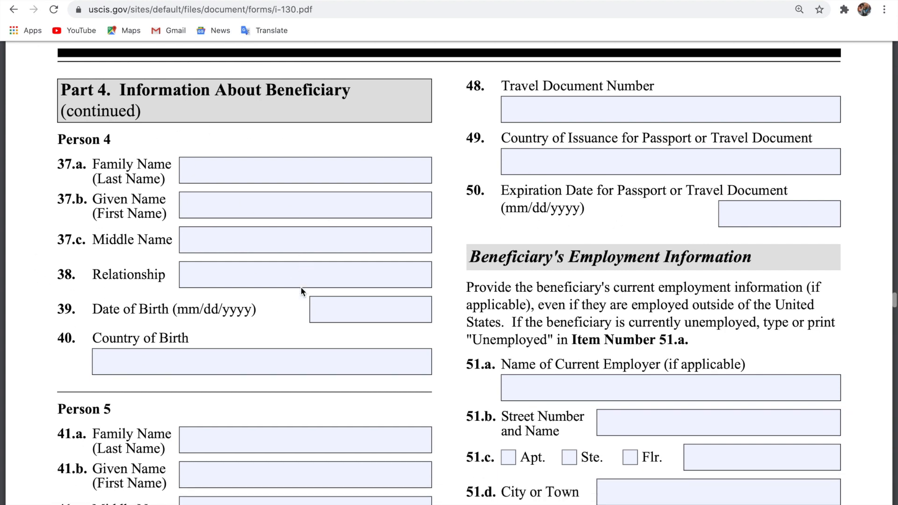
{"action": "scroll", "coordinate": [283, 435], "scroll_direction": "down", "scroll_amount": 3}
{"action": "scroll", "coordinate": [286, 436], "scroll_direction": "up", "scroll_amount": 3}
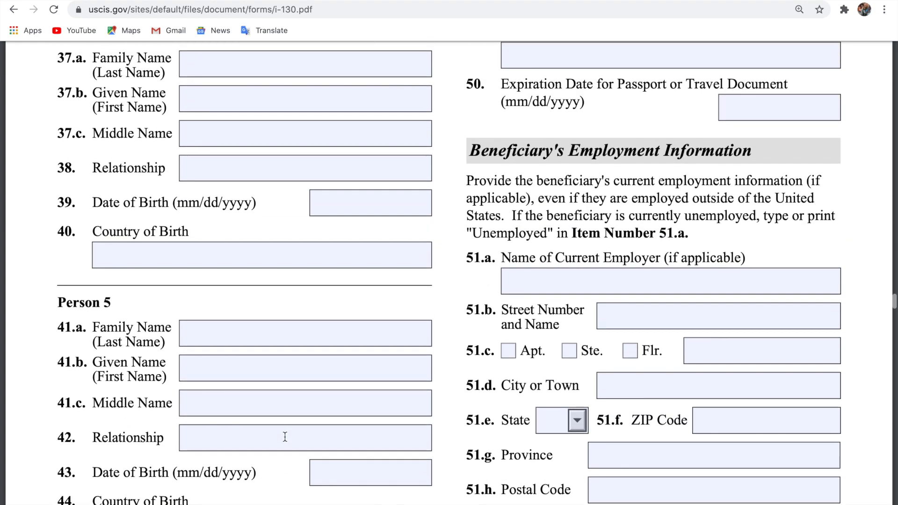
{"action": "scroll", "coordinate": [335, 120], "scroll_direction": "up", "scroll_amount": 10}
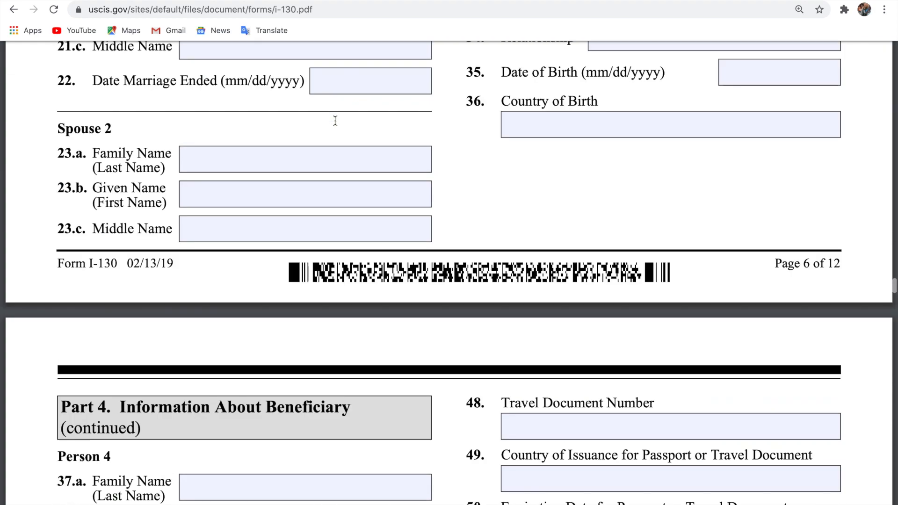
{"action": "scroll", "coordinate": [550, 156], "scroll_direction": "down", "scroll_amount": 12}
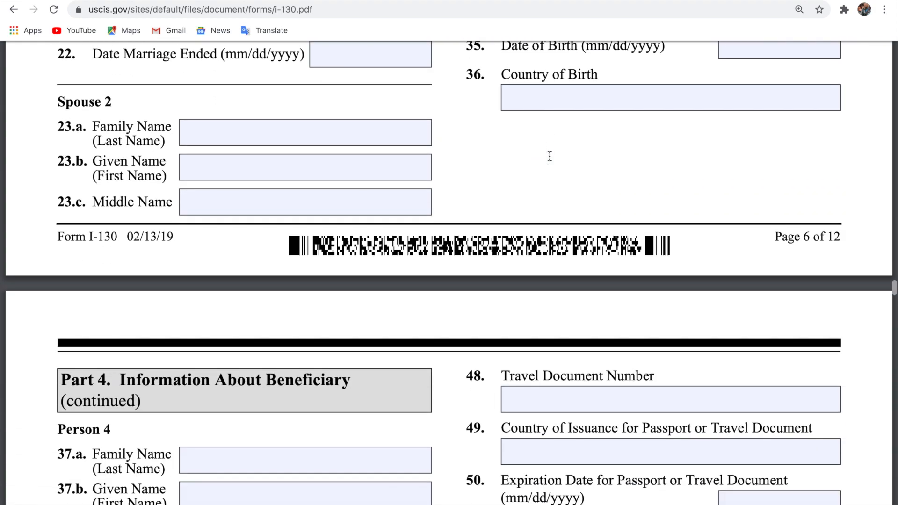
{"action": "scroll", "coordinate": [362, 228], "scroll_direction": "down", "scroll_amount": 5}
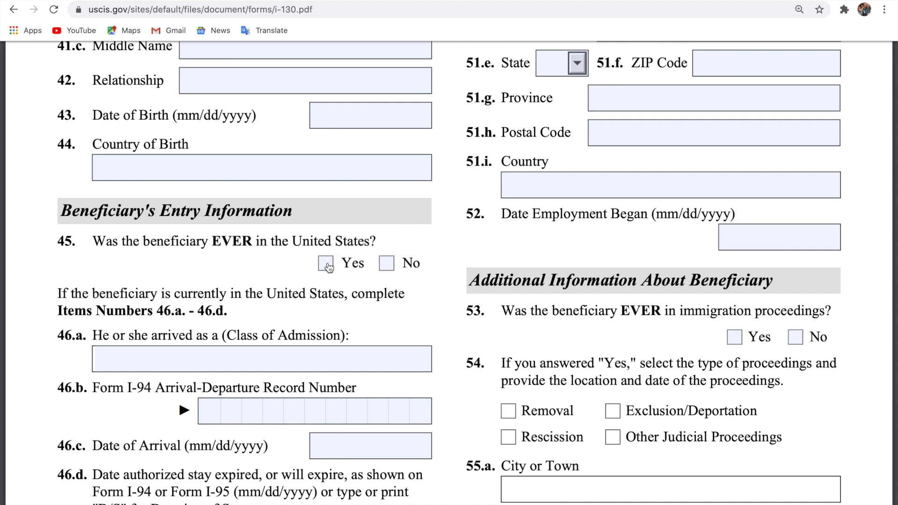
Tick No for item 45, stating the beneficiary has never been in the United States.
{"action": "left_click", "coordinate": [388, 270]}
{"action": "left_click", "coordinate": [412, 281]}
{"action": "scroll", "coordinate": [293, 363], "scroll_direction": "down", "scroll_amount": 1}
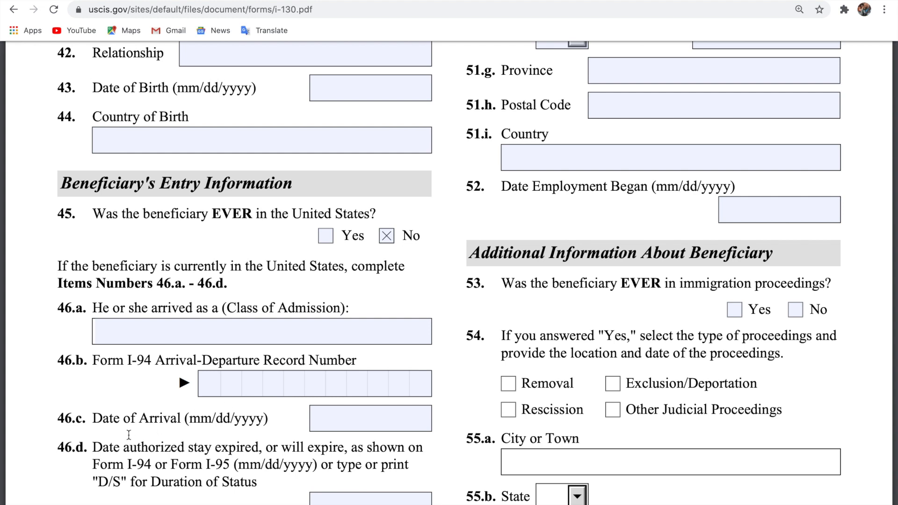
Scroll down to item 53 and tick No for prior immigration proceedings.
{"action": "scroll", "coordinate": [410, 420], "scroll_direction": "down", "scroll_amount": 4}
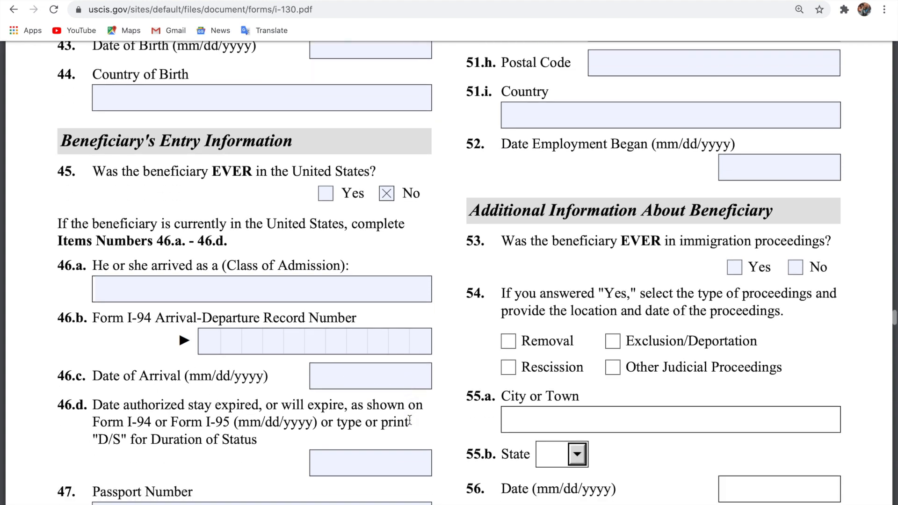
{"action": "scroll", "coordinate": [410, 420], "scroll_direction": "down", "scroll_amount": 1}
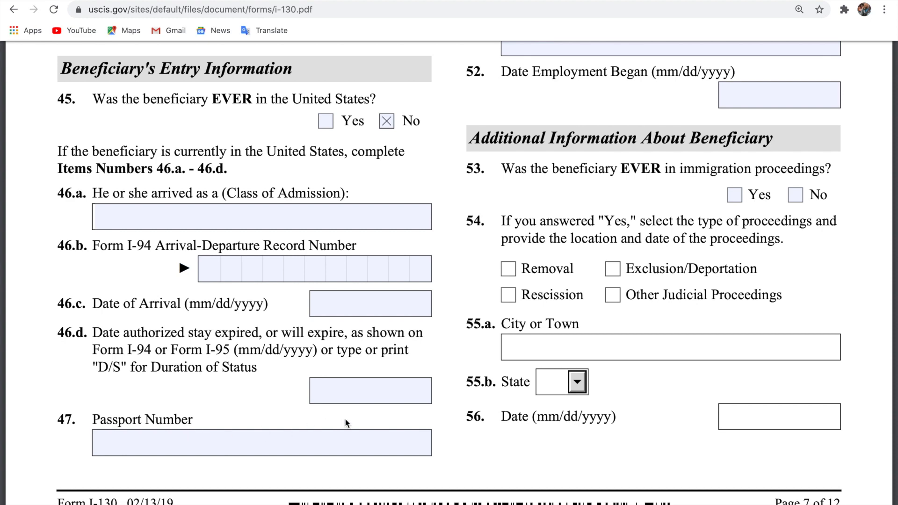
{"action": "scroll", "coordinate": [346, 423], "scroll_direction": "down", "scroll_amount": 1}
{"action": "scroll", "coordinate": [347, 423], "scroll_direction": "up", "scroll_amount": 10}
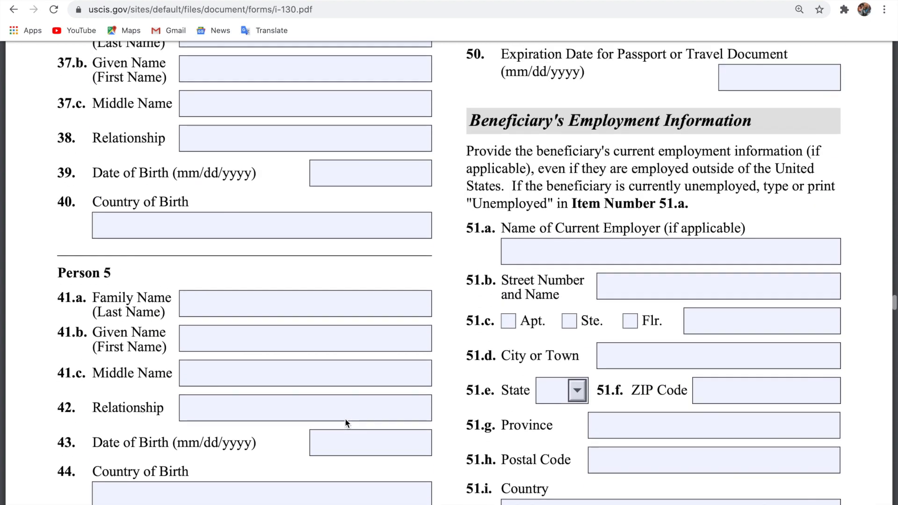
{"action": "scroll", "coordinate": [344, 418], "scroll_direction": "up", "scroll_amount": 5}
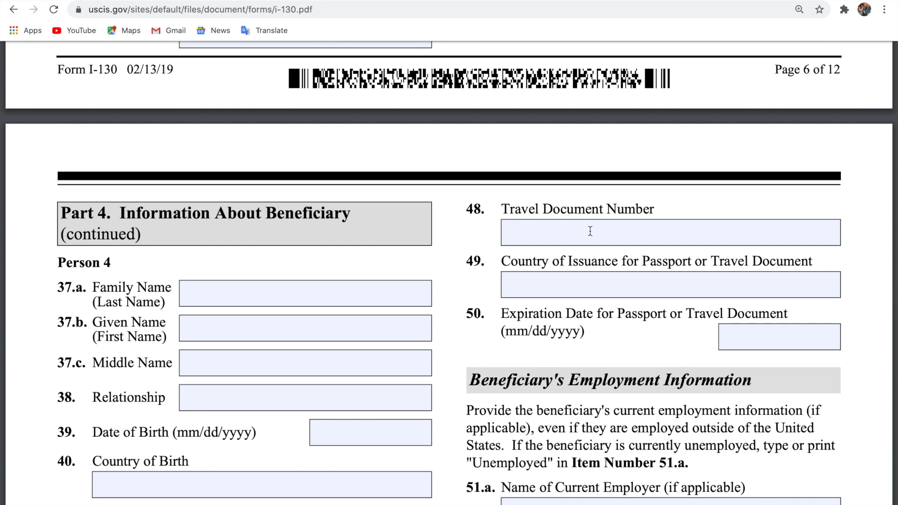
{"action": "scroll", "coordinate": [545, 322], "scroll_direction": "down", "scroll_amount": 2}
{"action": "scroll", "coordinate": [545, 322], "scroll_direction": "down", "scroll_amount": 2}
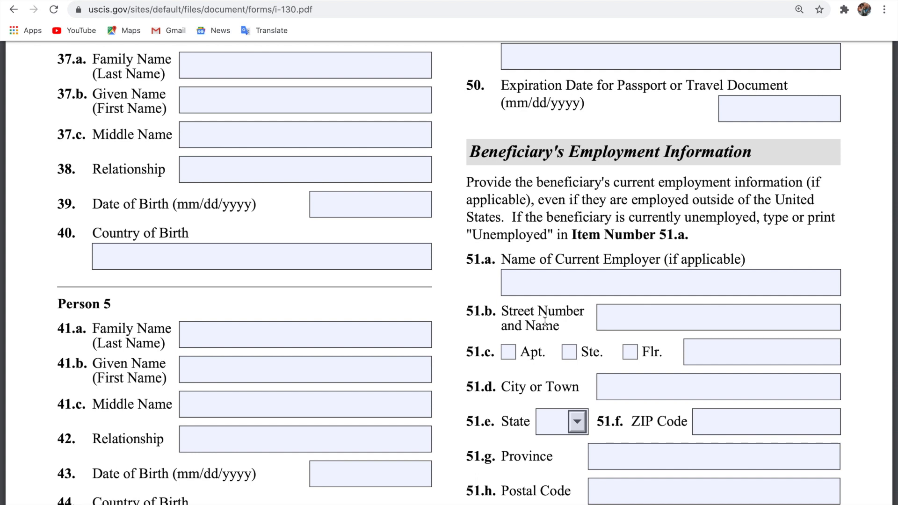
{"action": "scroll", "coordinate": [545, 322], "scroll_direction": "down", "scroll_amount": 1}
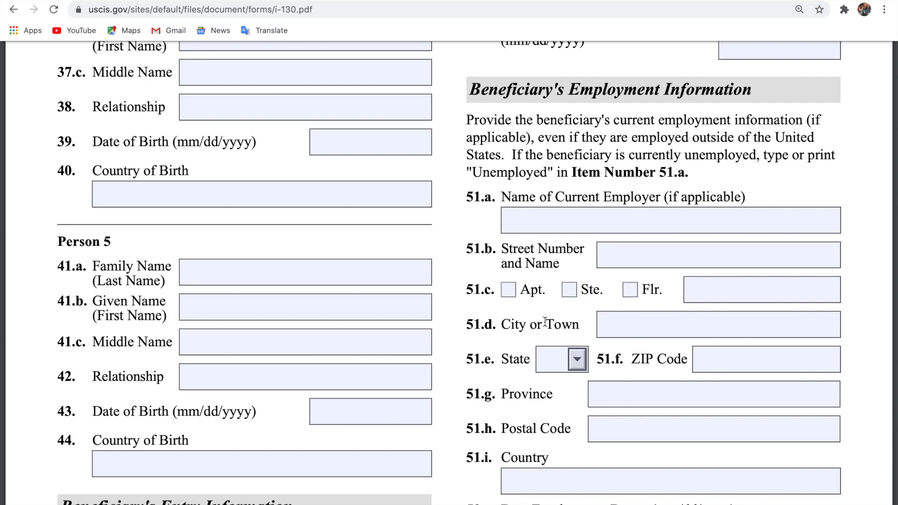
{"action": "scroll", "coordinate": [545, 321], "scroll_direction": "down", "scroll_amount": 1}
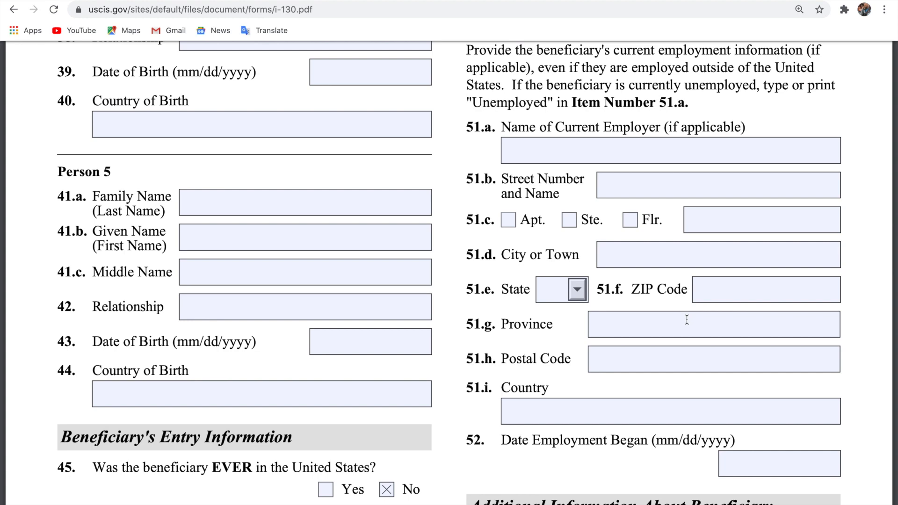
{"action": "scroll", "coordinate": [686, 321], "scroll_direction": "down", "scroll_amount": 1}
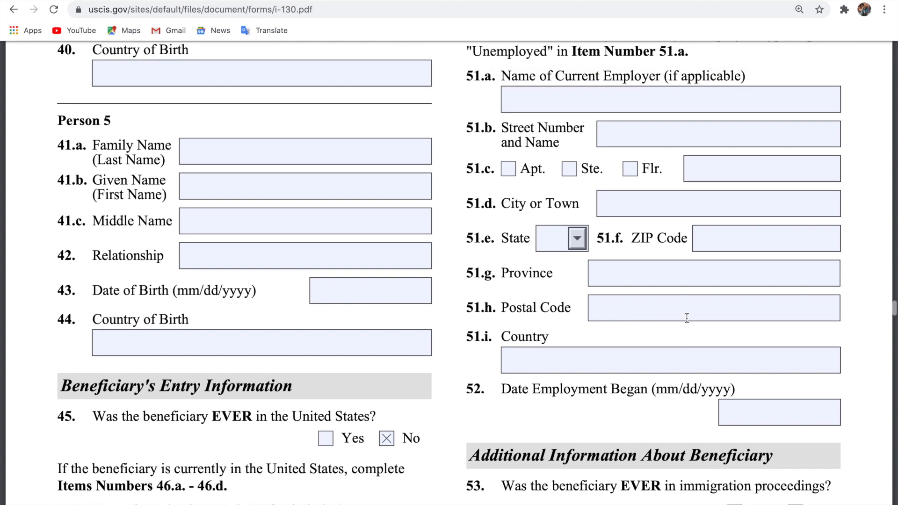
{"action": "scroll", "coordinate": [687, 318], "scroll_direction": "down", "scroll_amount": 3}
{"action": "scroll", "coordinate": [687, 318], "scroll_direction": "up", "scroll_amount": 3}
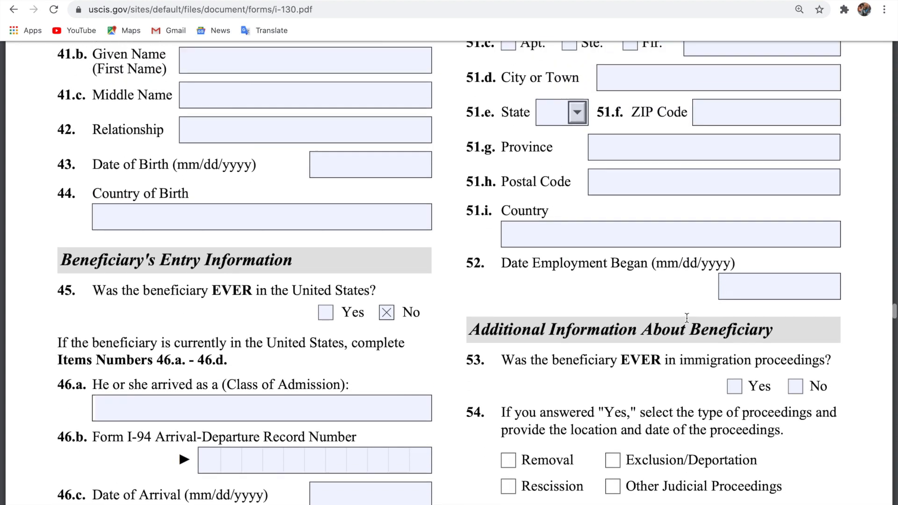
{"action": "scroll", "coordinate": [687, 318], "scroll_direction": "up", "scroll_amount": 1}
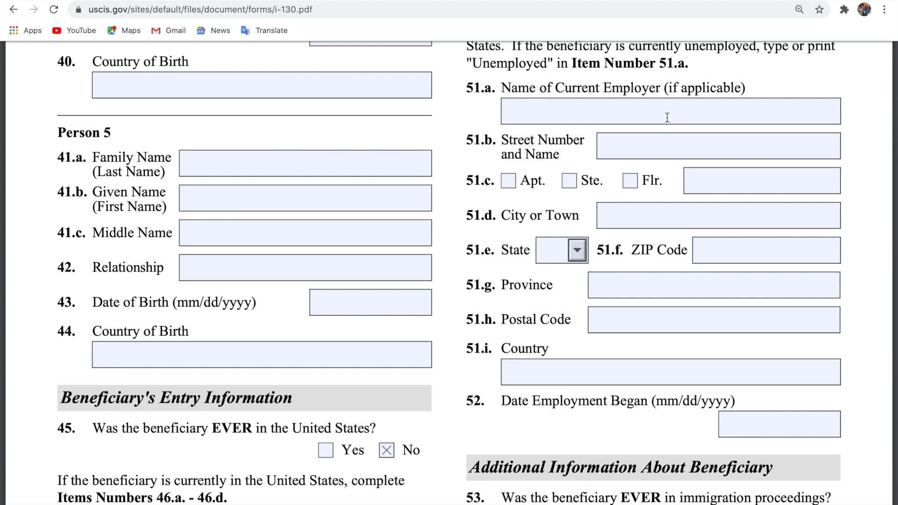
{"action": "scroll", "coordinate": [668, 117], "scroll_direction": "down", "scroll_amount": 8}
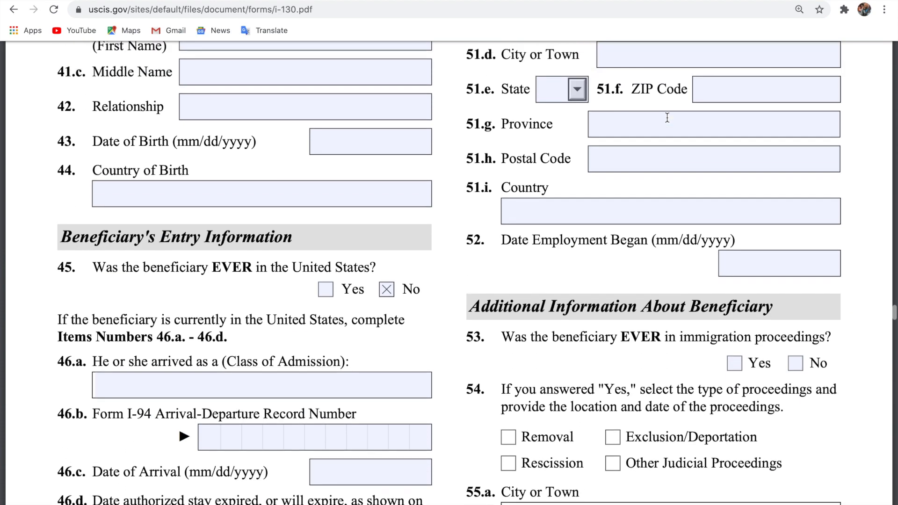
{"action": "scroll", "coordinate": [667, 118], "scroll_direction": "up", "scroll_amount": 8}
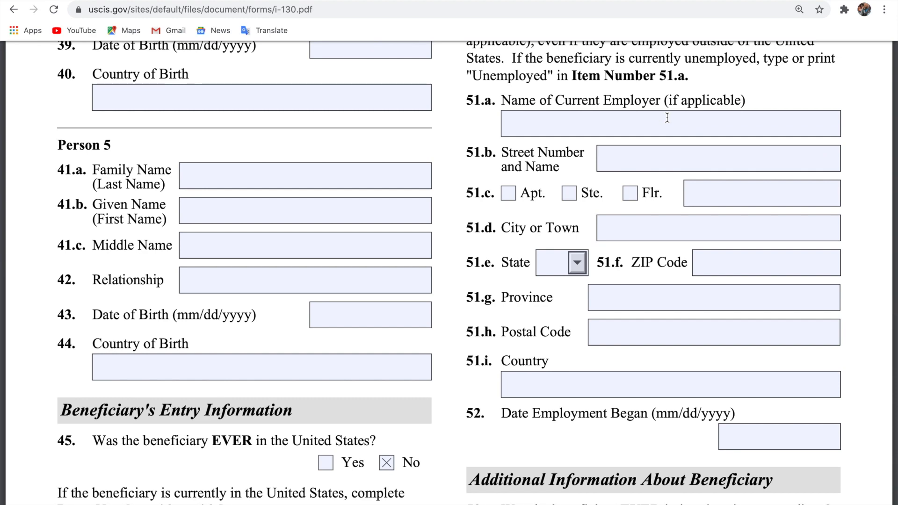
{"action": "scroll", "coordinate": [667, 118], "scroll_direction": "down", "scroll_amount": 18}
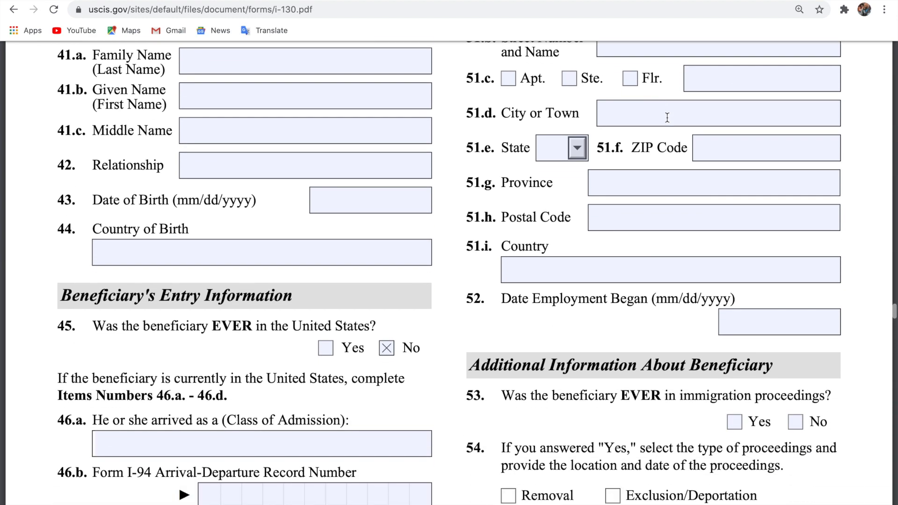
{"action": "scroll", "coordinate": [667, 118], "scroll_direction": "down", "scroll_amount": 1}
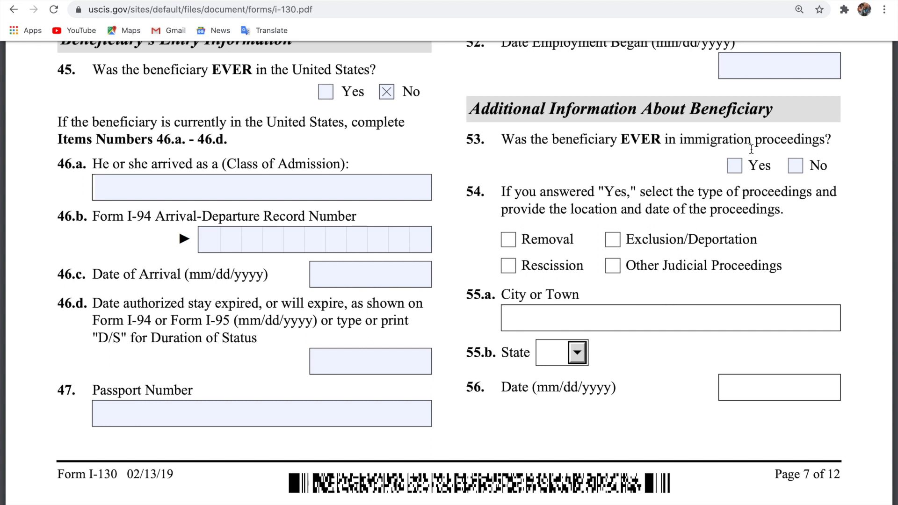
{"action": "left_click", "coordinate": [796, 166]}
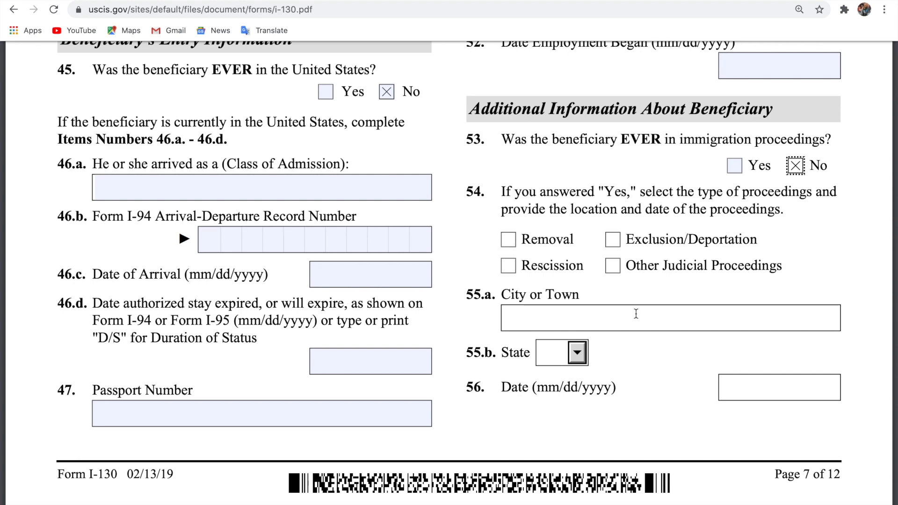
Scroll down from page 7 to the still-empty item 59 address fields on page 8.
{"action": "scroll", "coordinate": [636, 314], "scroll_direction": "down", "scroll_amount": 7}
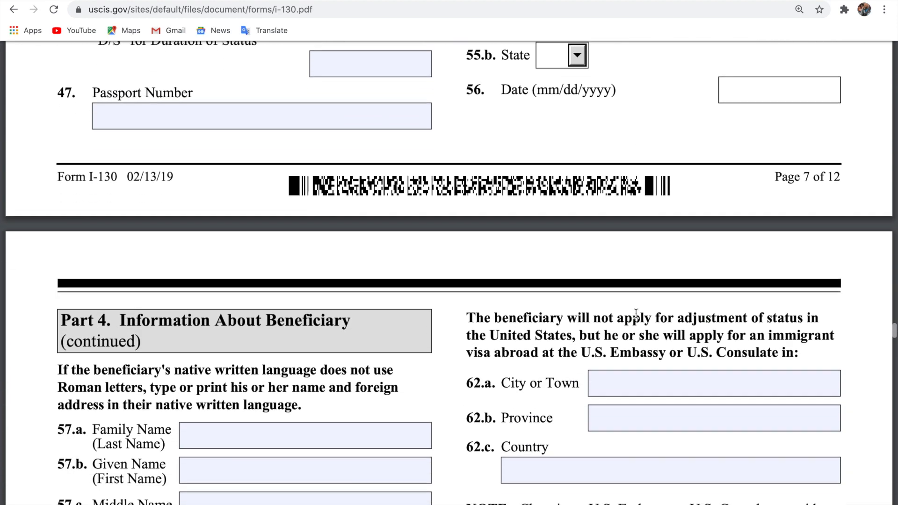
{"action": "scroll", "coordinate": [637, 314], "scroll_direction": "down", "scroll_amount": 7}
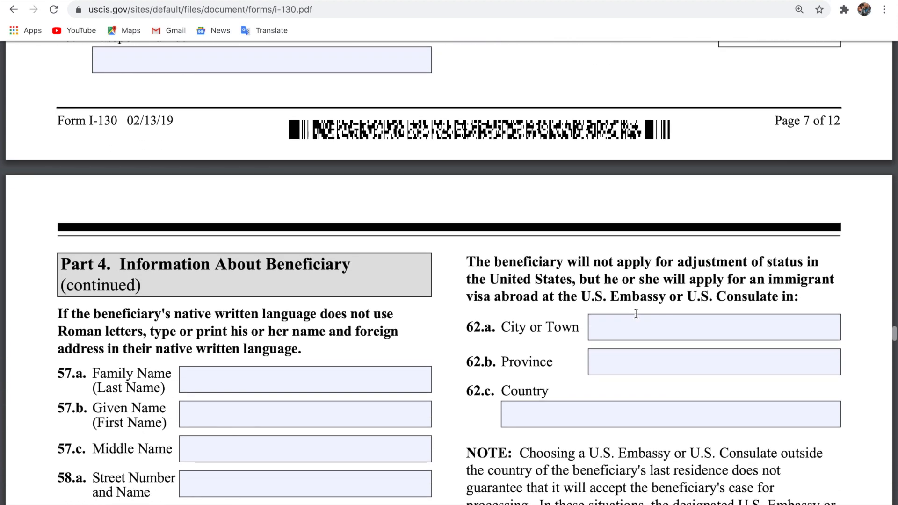
{"action": "scroll", "coordinate": [636, 314], "scroll_direction": "up", "scroll_amount": 3}
{"action": "scroll", "coordinate": [637, 314], "scroll_direction": "down", "scroll_amount": 1}
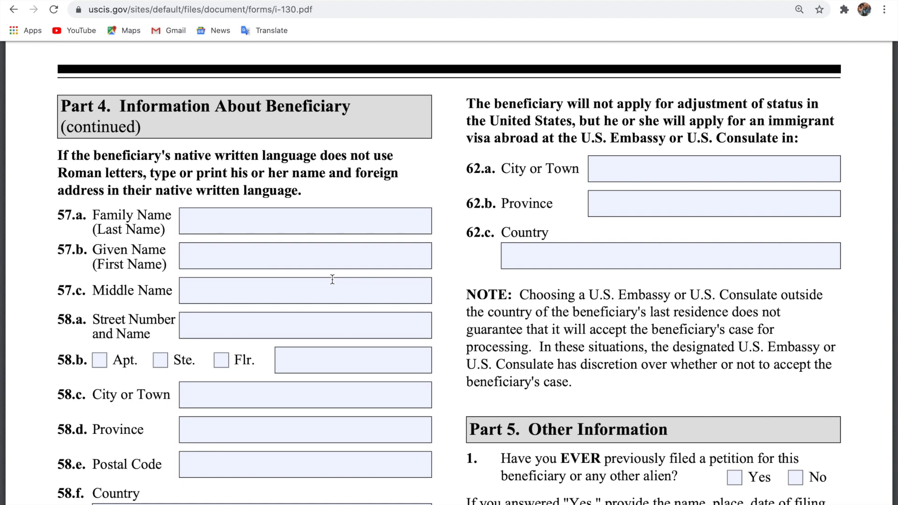
{"action": "scroll", "coordinate": [332, 279], "scroll_direction": "down", "scroll_amount": 5}
{"action": "scroll", "coordinate": [332, 278], "scroll_direction": "down", "scroll_amount": 4}
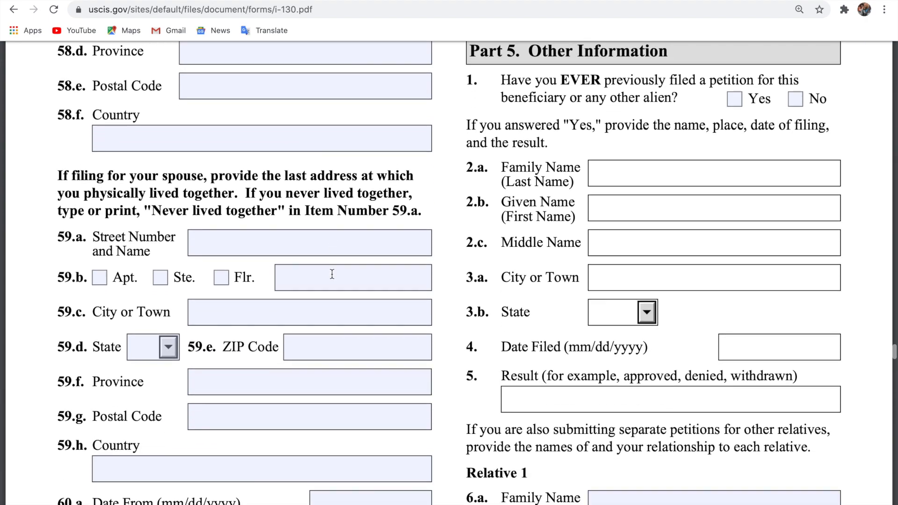
{"action": "scroll", "coordinate": [332, 274], "scroll_direction": "up", "scroll_amount": 8}
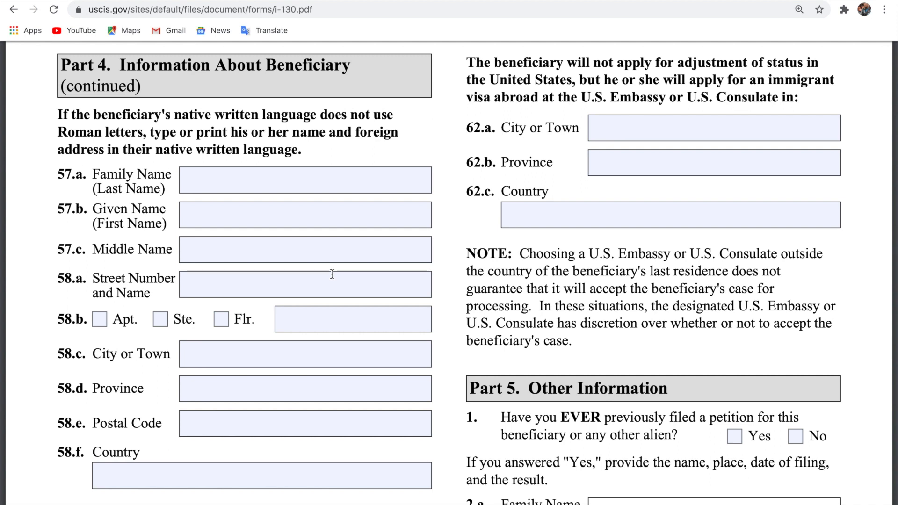
{"action": "scroll", "coordinate": [331, 269], "scroll_direction": "down", "scroll_amount": 3}
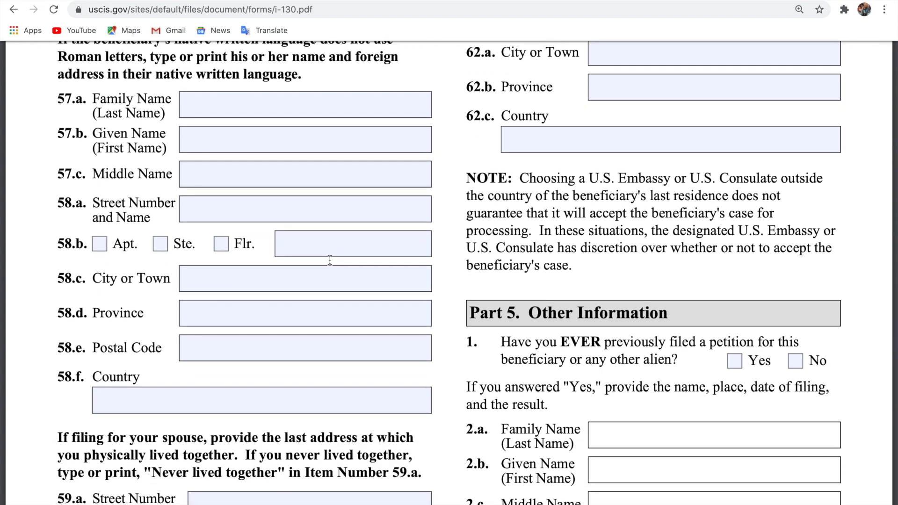
{"action": "scroll", "coordinate": [330, 260], "scroll_direction": "down", "scroll_amount": 5}
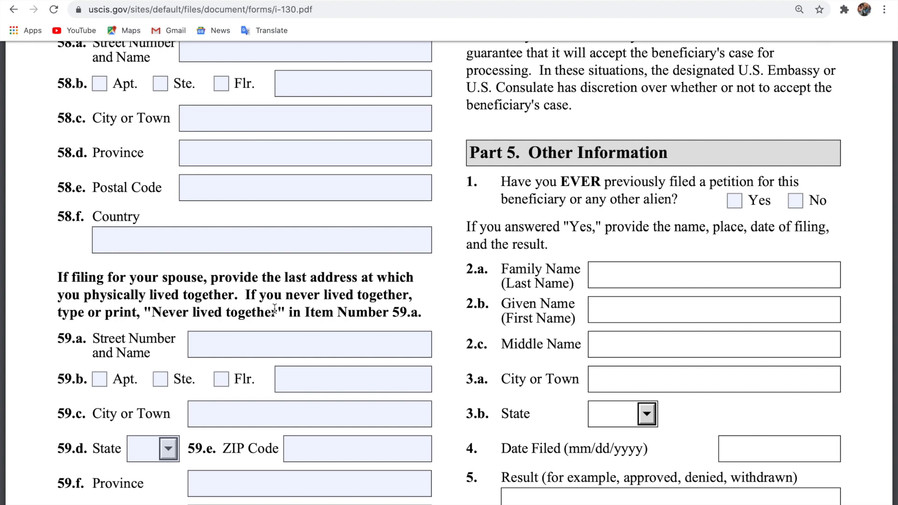
{"action": "scroll", "coordinate": [275, 309], "scroll_direction": "down", "scroll_amount": 1}
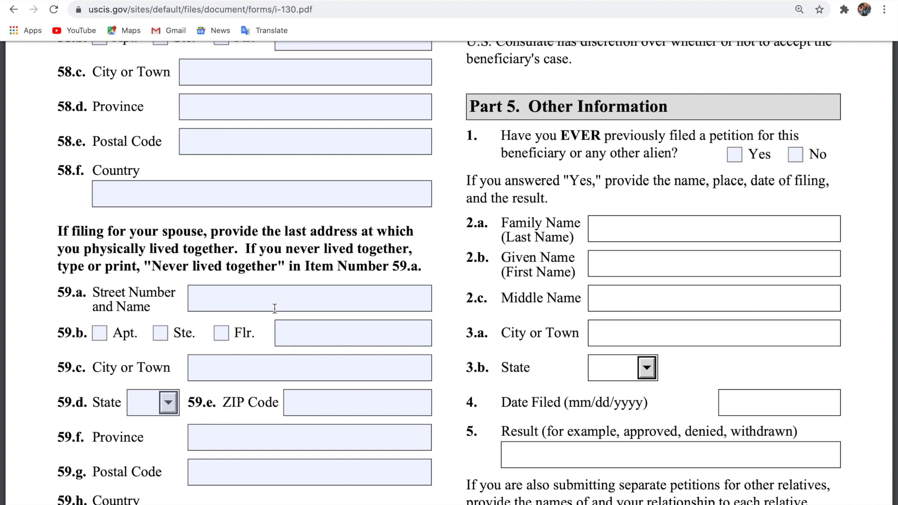
{"action": "scroll", "coordinate": [274, 308], "scroll_direction": "down", "scroll_amount": 2}
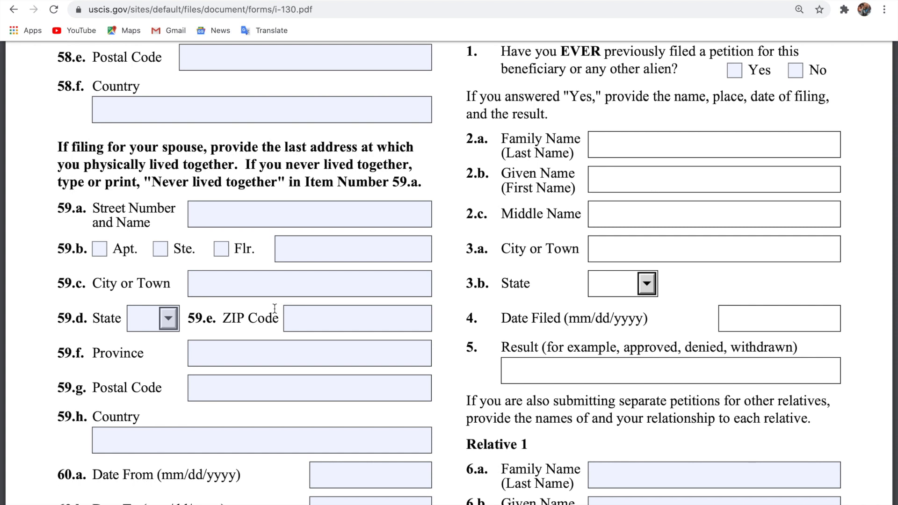
Enter the shared street address in field 59.a, correcting the typos.
{"action": "left_click", "coordinate": [266, 222]}
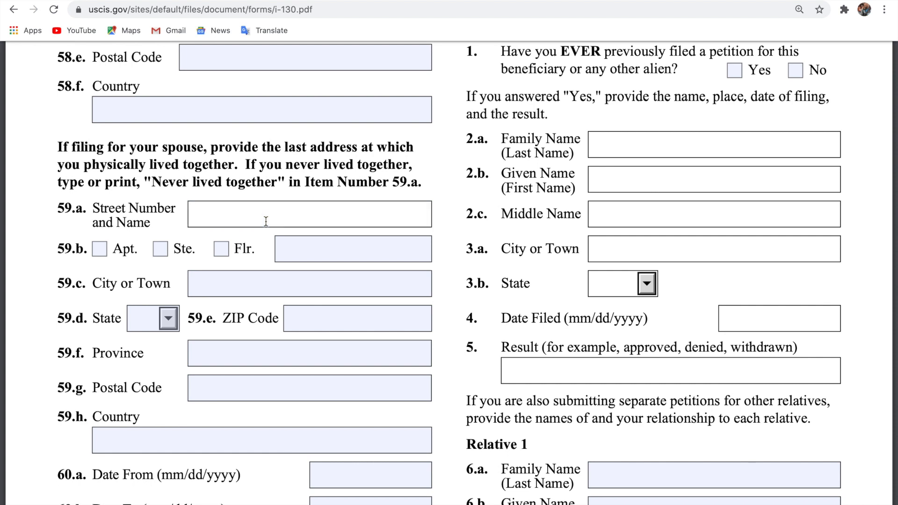
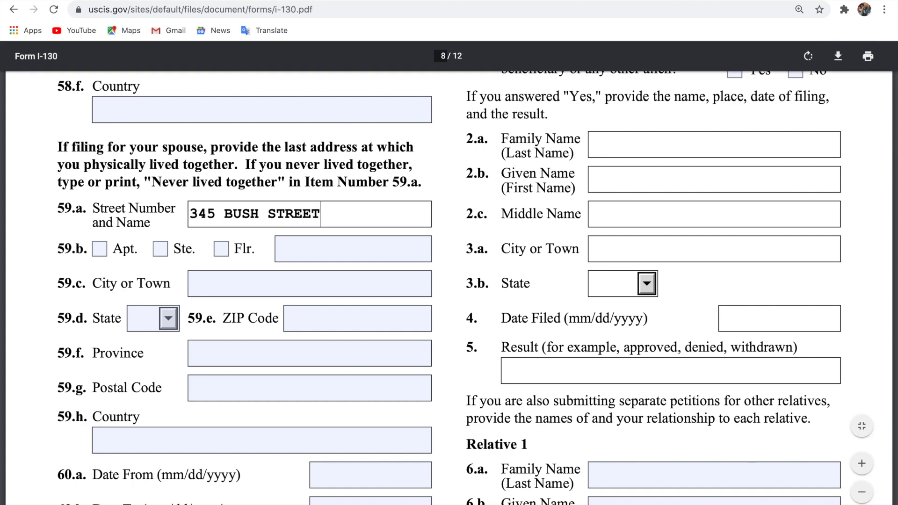
Fill the 59.c city with ACCRA and the 59.h country with USA.
{"action": "scroll", "coordinate": [450, 281], "scroll_direction": "down", "scroll_amount": 2}
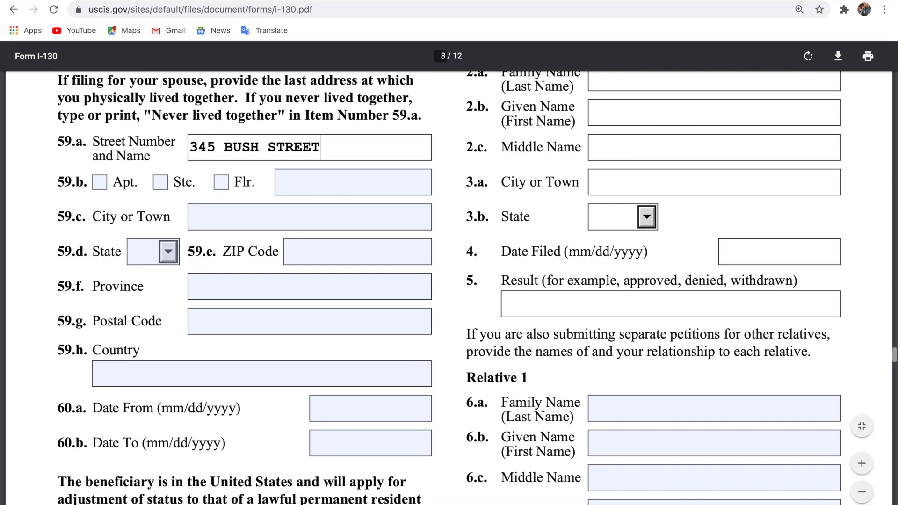
{"action": "scroll", "coordinate": [449, 281], "scroll_direction": "down", "scroll_amount": 1}
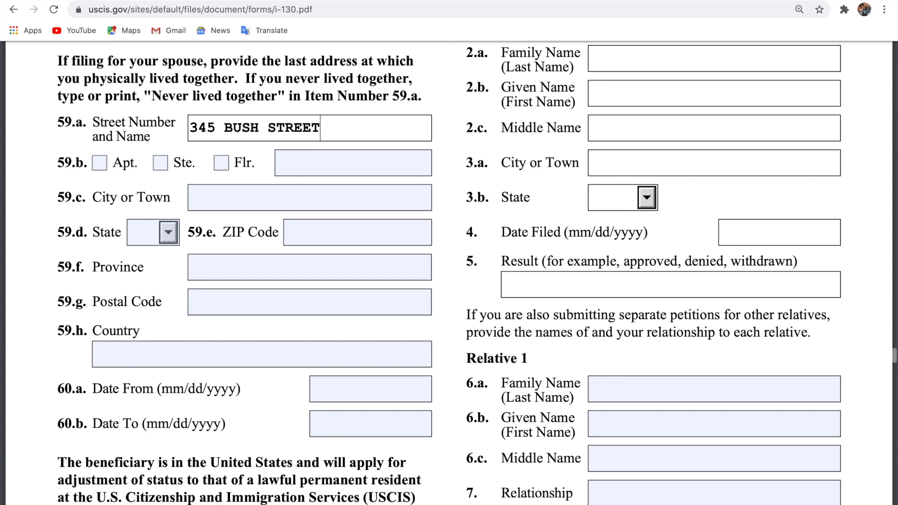
{"action": "scroll", "coordinate": [236, 267], "scroll_direction": "down", "scroll_amount": 1}
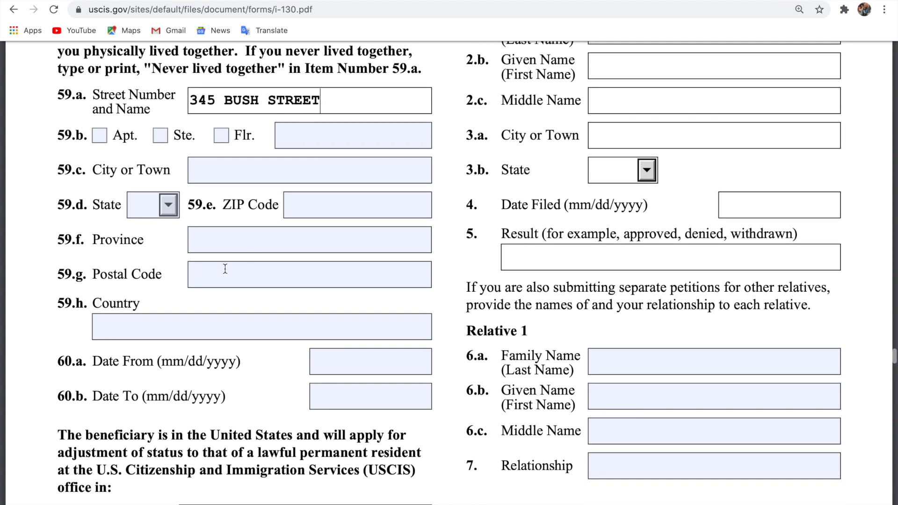
{"action": "left_click", "coordinate": [283, 173]}
{"action": "type", "text": "ACCRA"}
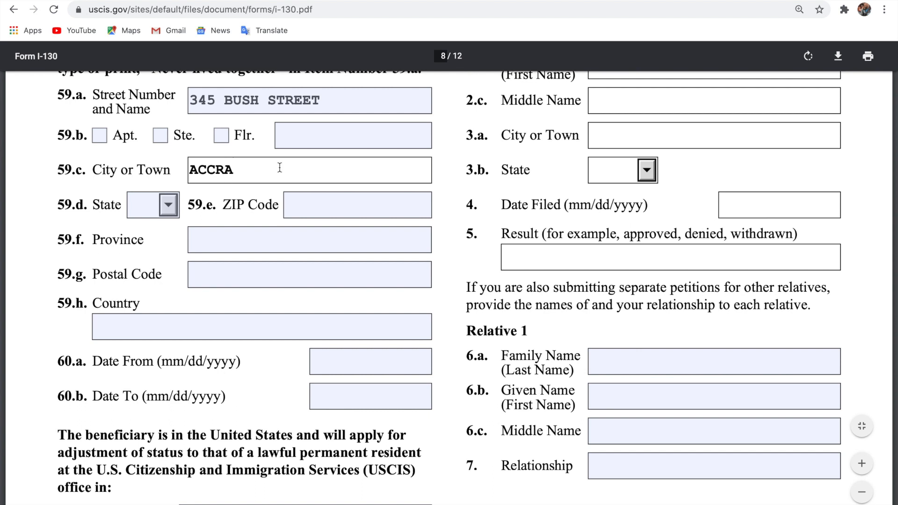
{"action": "left_click", "coordinate": [208, 317]}
{"action": "type", "text": "USA"}
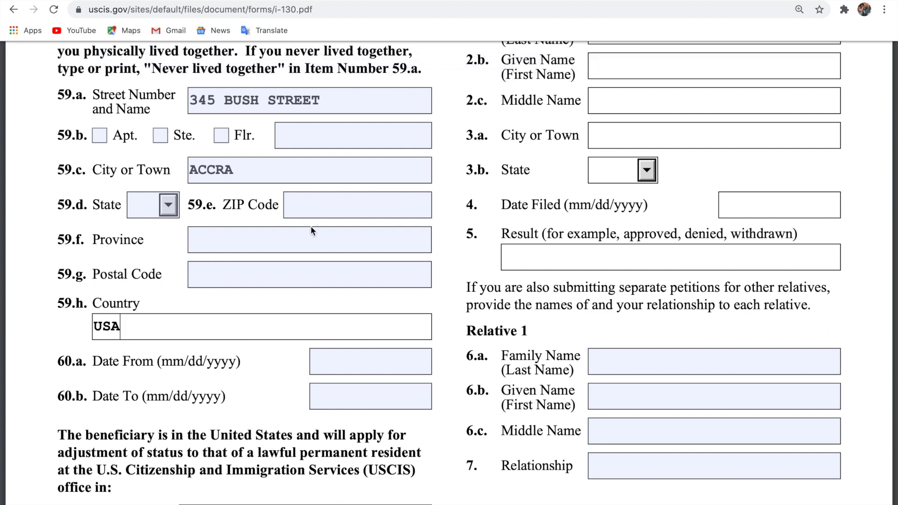
{"action": "scroll", "coordinate": [310, 226], "scroll_direction": "down", "scroll_amount": 2}
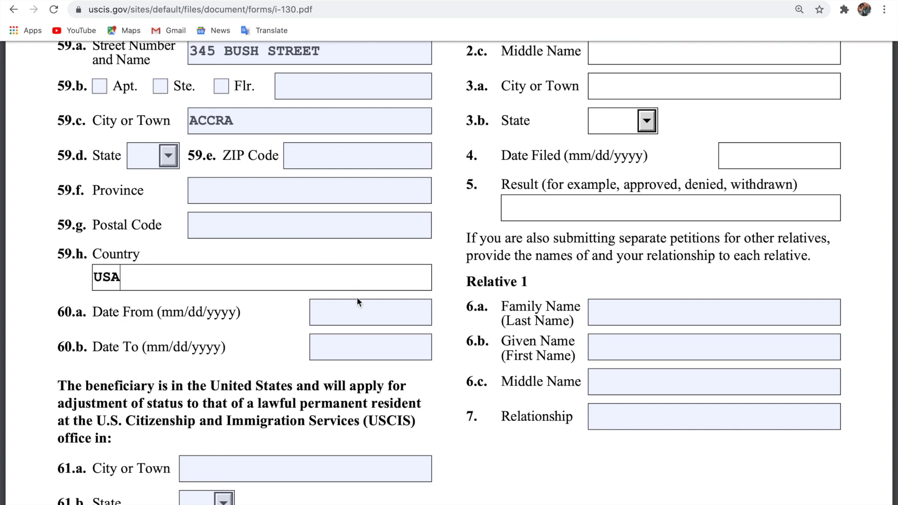
Enter 05/26/2013 as the 60.a Date From of living together.
{"action": "left_click", "coordinate": [358, 313]}
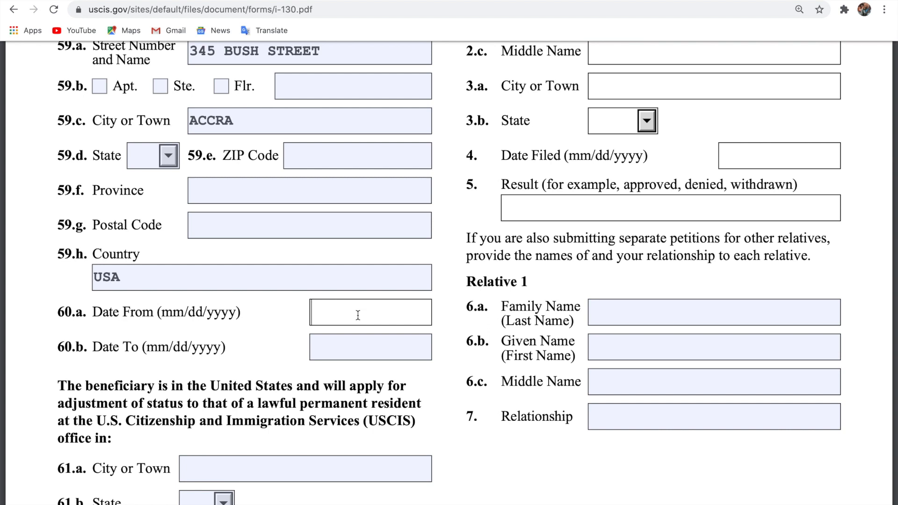
{"action": "type", "text": "05"}
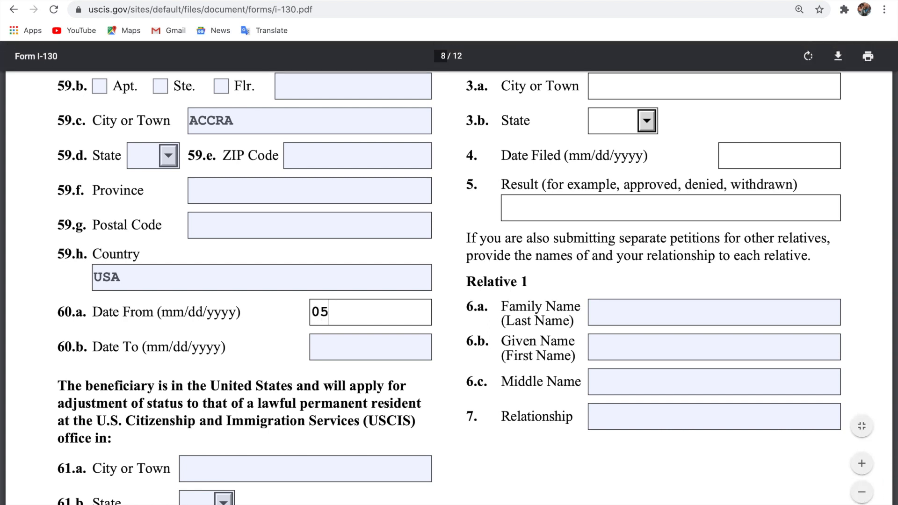
{"action": "type", "text": "/29"}
{"action": "key", "text": "BackSpace"}
{"action": "type", "text": "6/2013"}
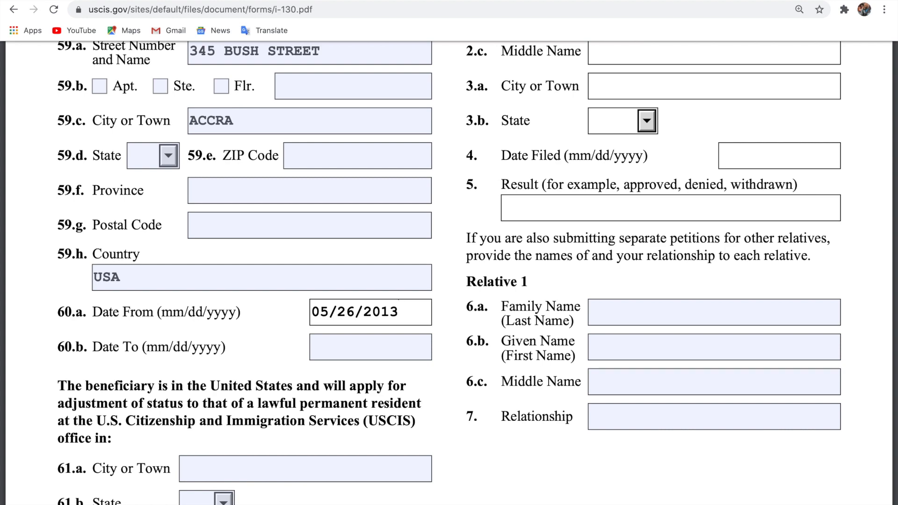
{"action": "scroll", "coordinate": [449, 271], "scroll_direction": "up", "scroll_amount": 4}
{"action": "scroll", "coordinate": [449, 272], "scroll_direction": "down", "scroll_amount": 4}
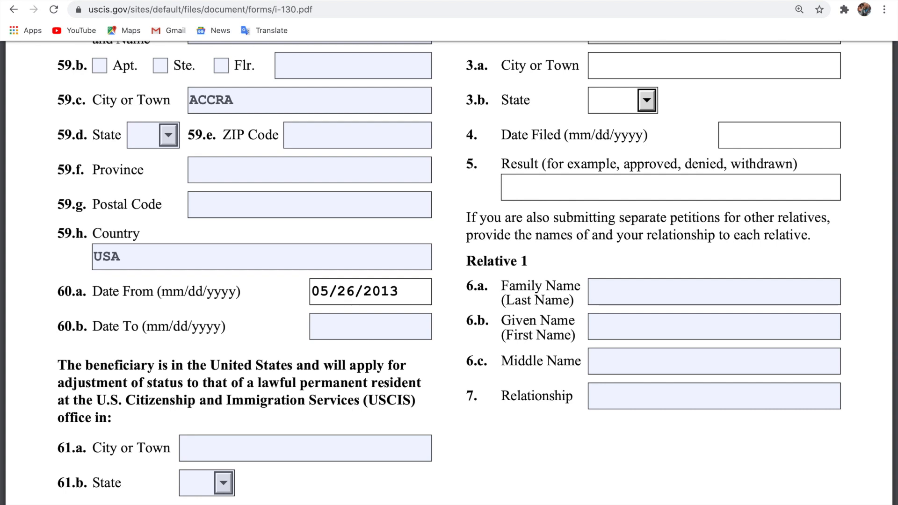
Enter 03/12/2015 as the 60.b Date To, then scroll to the page 8 footer.
{"action": "left_click", "coordinate": [336, 326]}
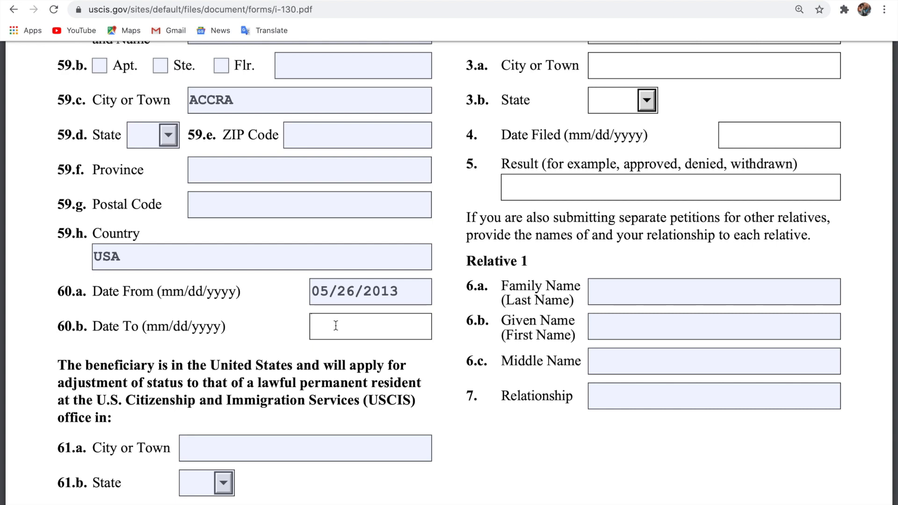
{"action": "type", "text": "03/"}
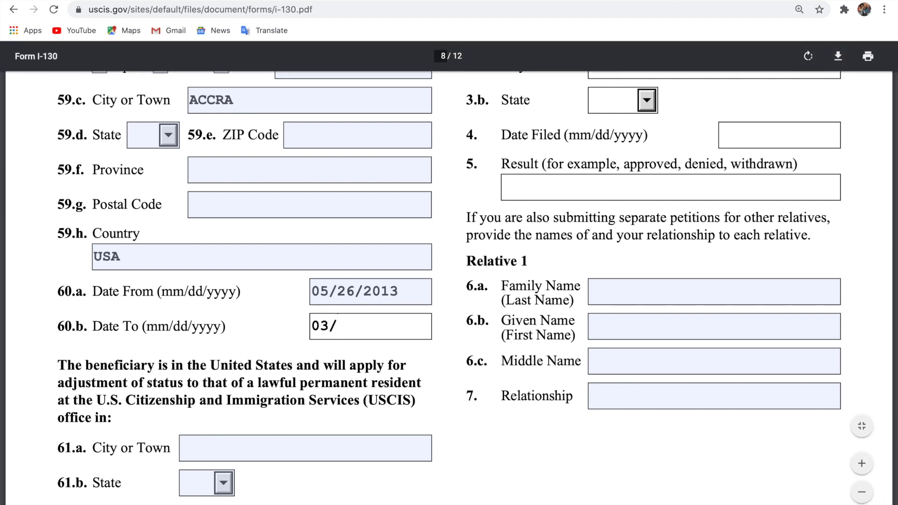
{"action": "type", "text": "12/2015"}
{"action": "scroll", "coordinate": [335, 322], "scroll_direction": "down", "scroll_amount": 1}
{"action": "scroll", "coordinate": [335, 322], "scroll_direction": "down", "scroll_amount": 3}
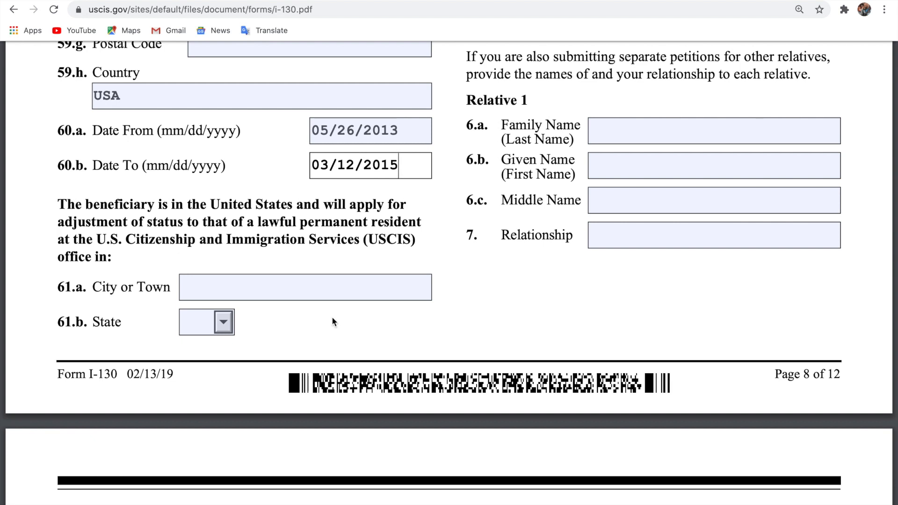
Enter ALEXANDRIA in the 61.a City or Town field and VA in the 61.b State field.
{"action": "left_click", "coordinate": [312, 289]}
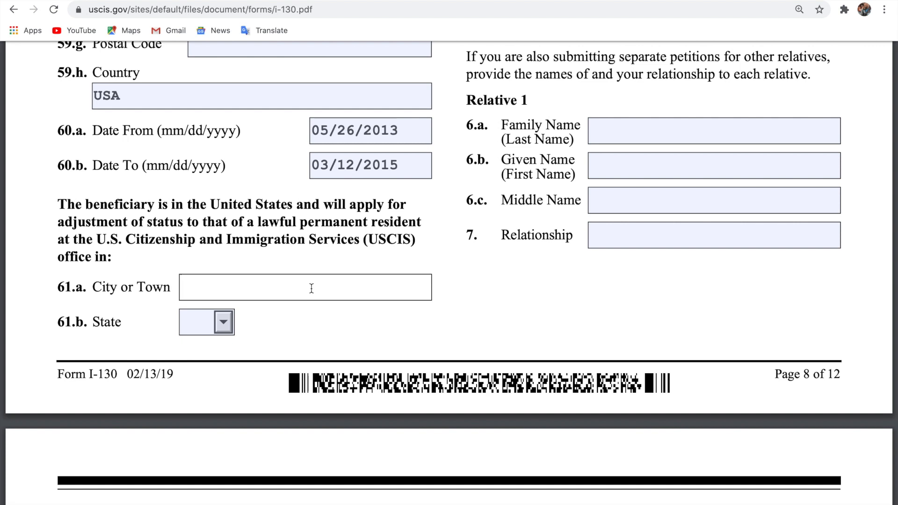
{"action": "type", "text": "ALEXA"}
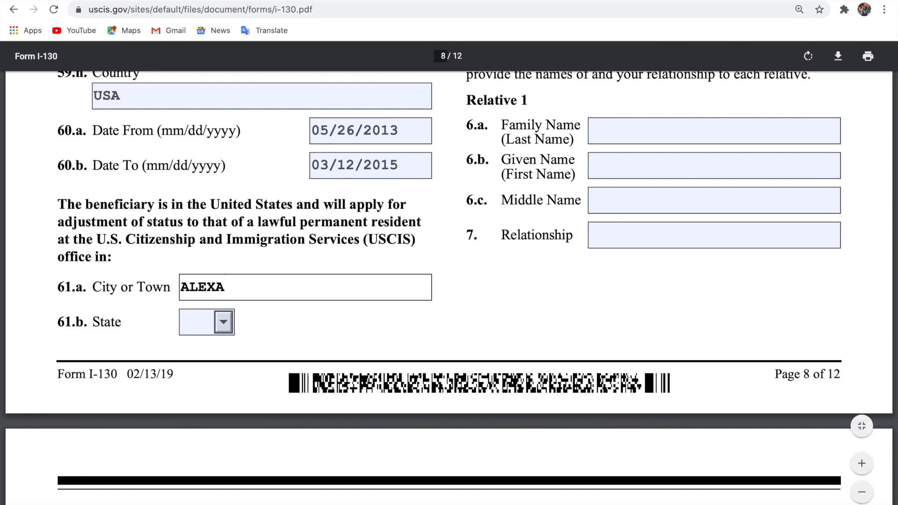
{"action": "type", "text": "NDRIA"}
{"action": "left_click", "coordinate": [200, 324]}
{"action": "type", "text": "VAV"}
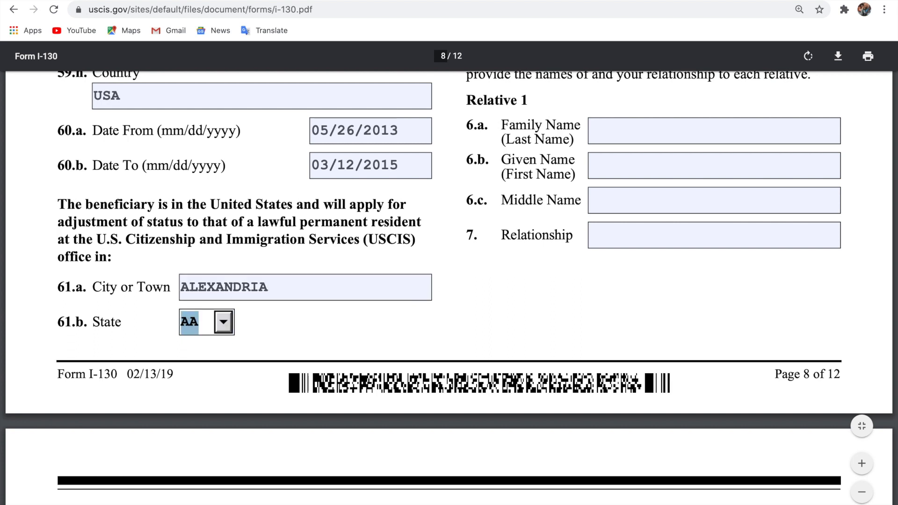
{"action": "left_click", "coordinate": [202, 324]}
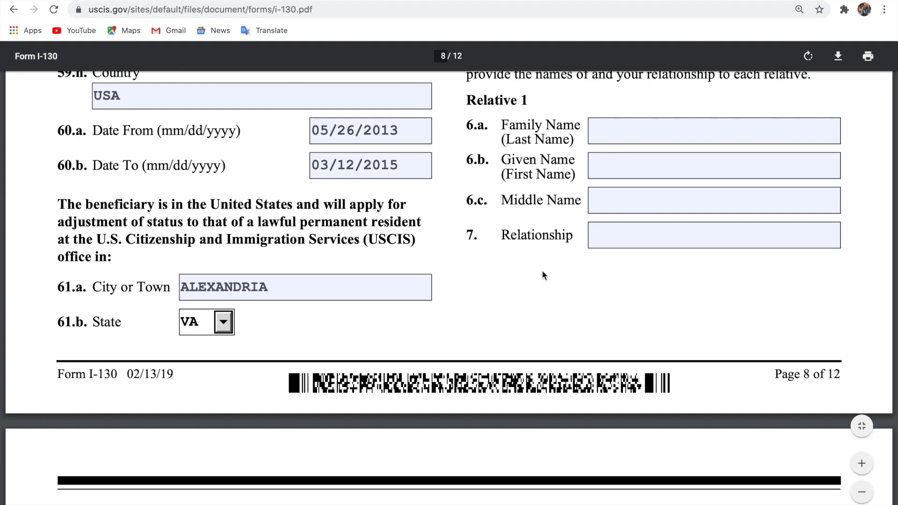
{"action": "scroll", "coordinate": [543, 270], "scroll_direction": "up", "scroll_amount": 10}
Tick No for Part 5 question 1 on previously filing a petition for this beneficiary.
{"action": "scroll", "coordinate": [543, 275], "scroll_direction": "up", "scroll_amount": 6}
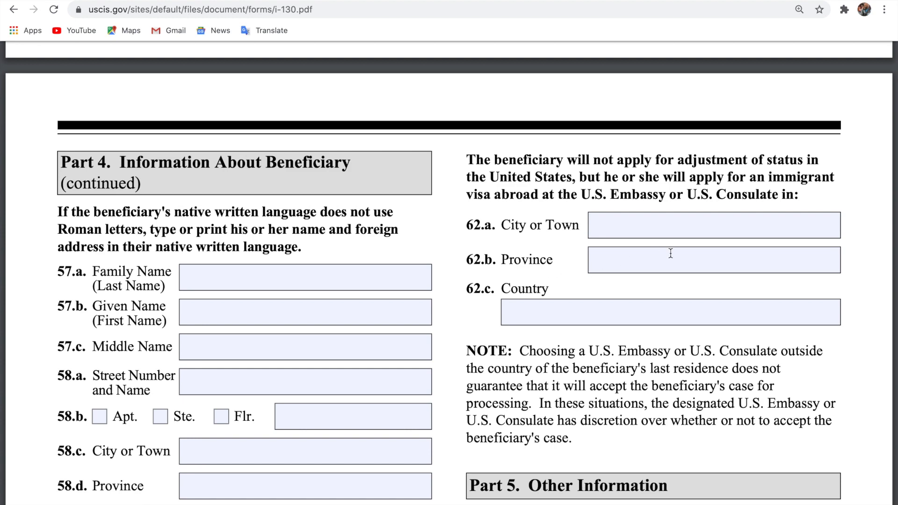
{"action": "scroll", "coordinate": [671, 253], "scroll_direction": "down", "scroll_amount": 1}
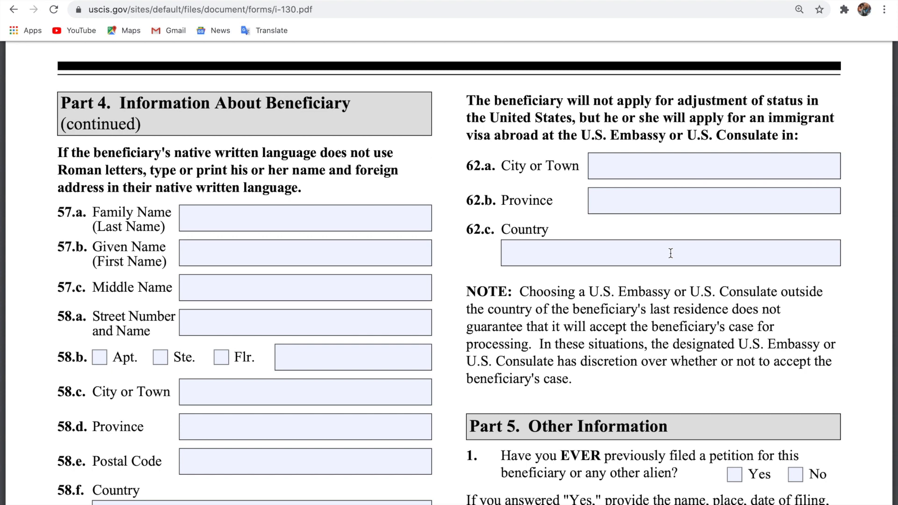
{"action": "scroll", "coordinate": [671, 253], "scroll_direction": "down", "scroll_amount": 1}
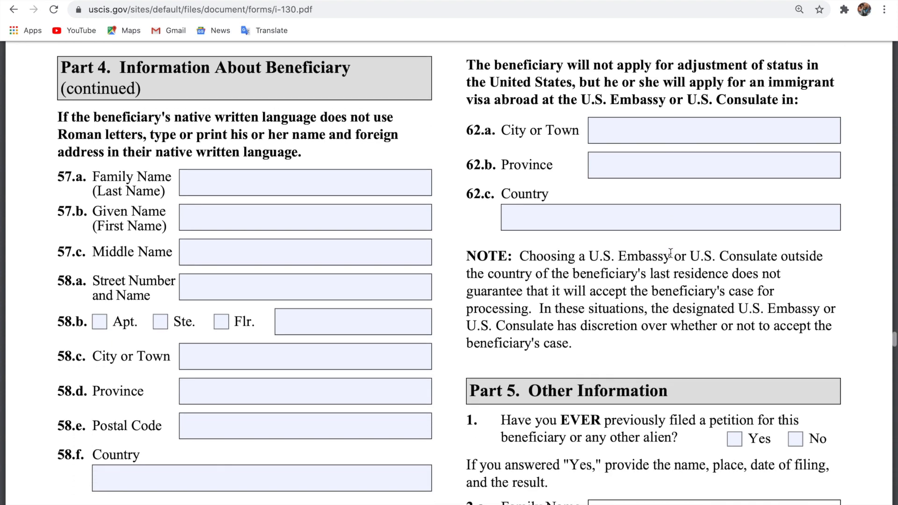
{"action": "scroll", "coordinate": [671, 253], "scroll_direction": "down", "scroll_amount": 5}
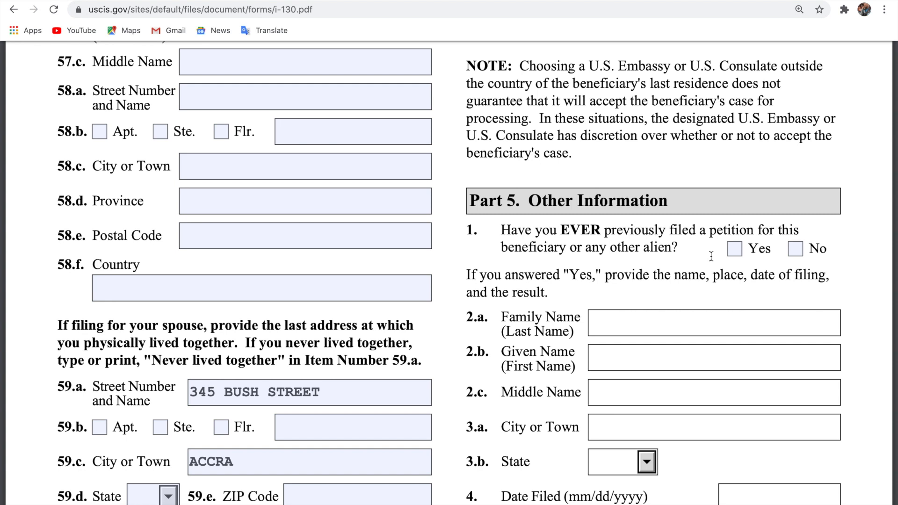
{"action": "left_click", "coordinate": [796, 252]}
{"action": "scroll", "coordinate": [741, 321], "scroll_direction": "down", "scroll_amount": 1}
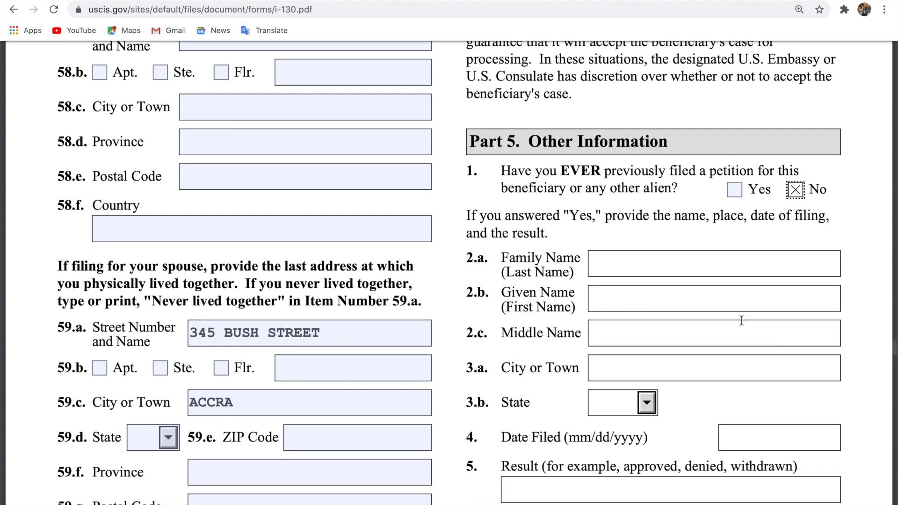
{"action": "scroll", "coordinate": [741, 321], "scroll_direction": "down", "scroll_amount": 1}
{"action": "scroll", "coordinate": [742, 321], "scroll_direction": "down", "scroll_amount": 4}
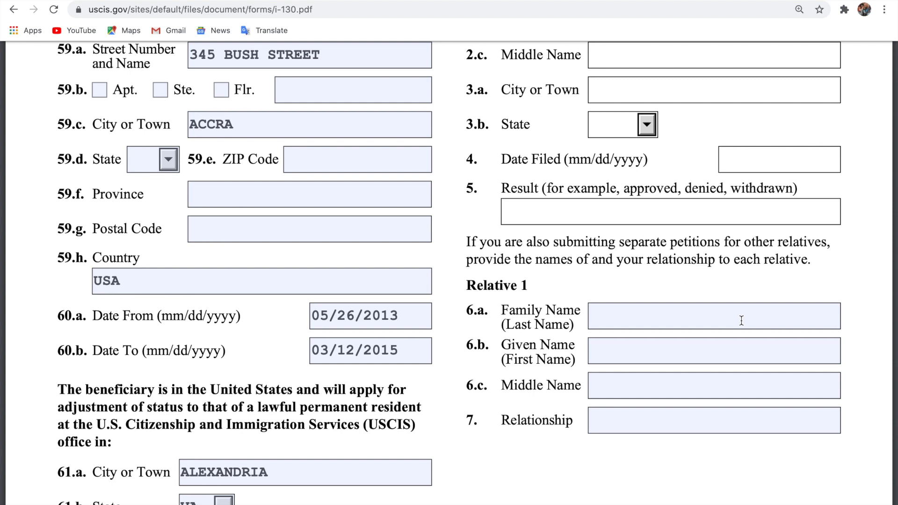
{"action": "scroll", "coordinate": [742, 321], "scroll_direction": "down", "scroll_amount": 1}
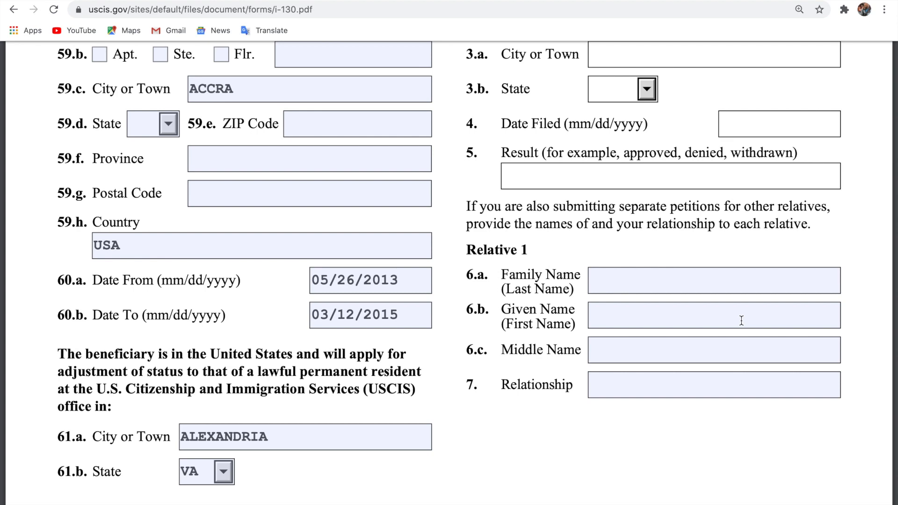
Enter the petitioner's daytime phone, mobile phone and e-mail address in items 3–5 on page 9.
{"action": "scroll", "coordinate": [742, 320], "scroll_direction": "down", "scroll_amount": 4}
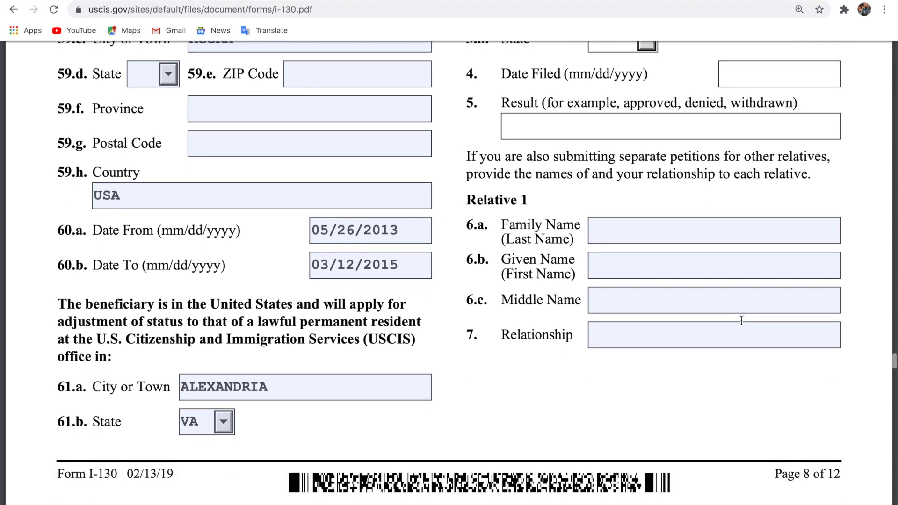
{"action": "scroll", "coordinate": [742, 320], "scroll_direction": "down", "scroll_amount": 10}
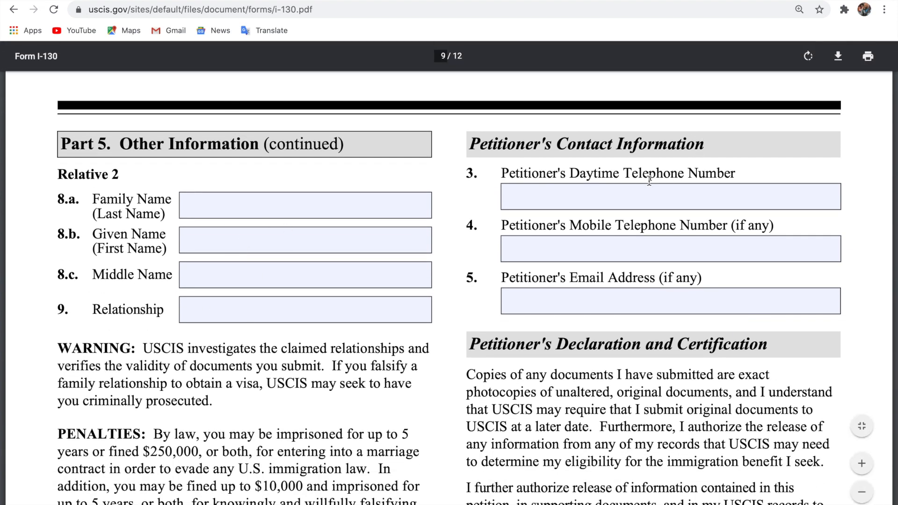
{"action": "left_click", "coordinate": [682, 198]}
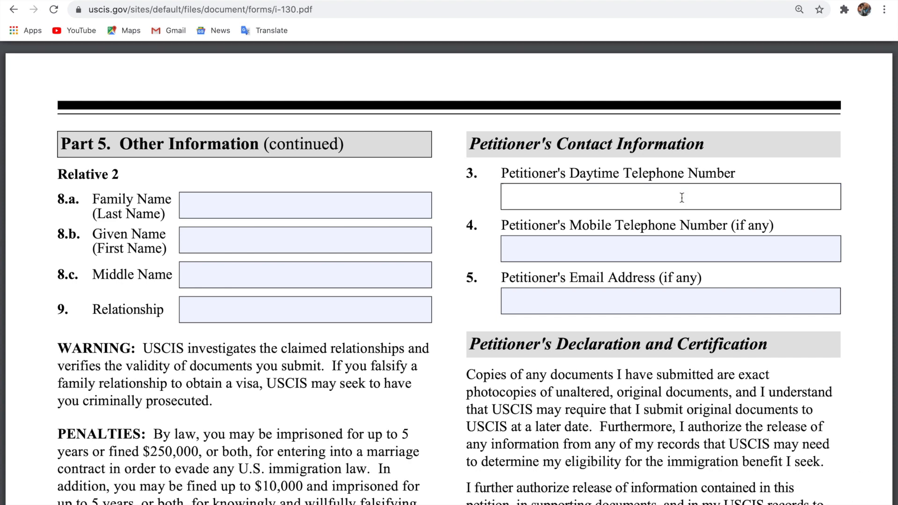
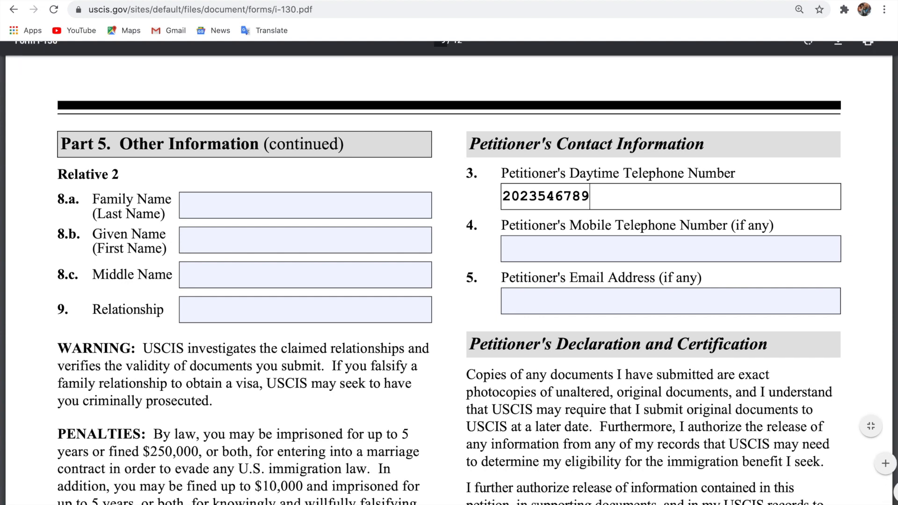
{"action": "left_click", "coordinate": [675, 245]}
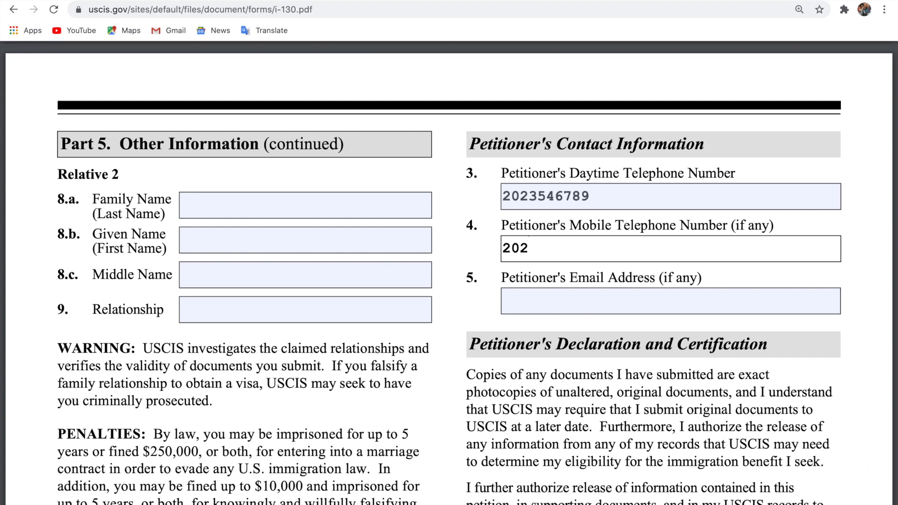
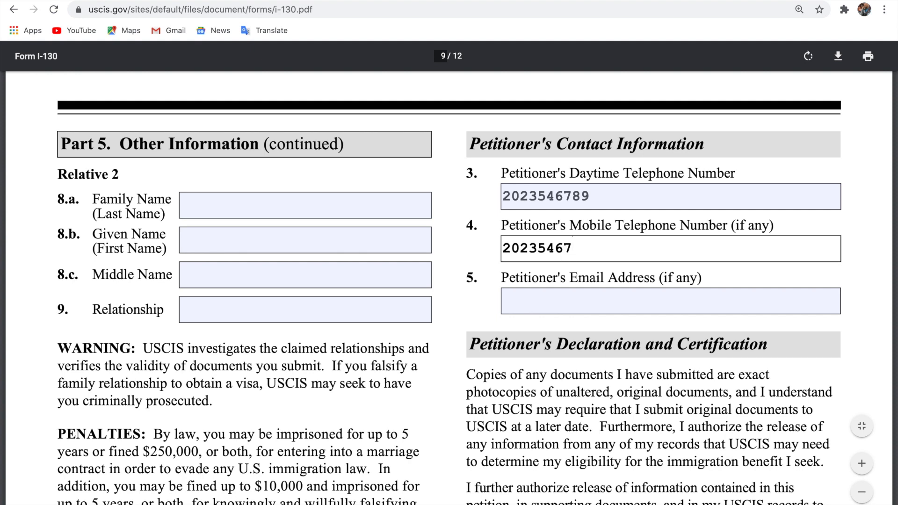
{"action": "left_click", "coordinate": [671, 301]}
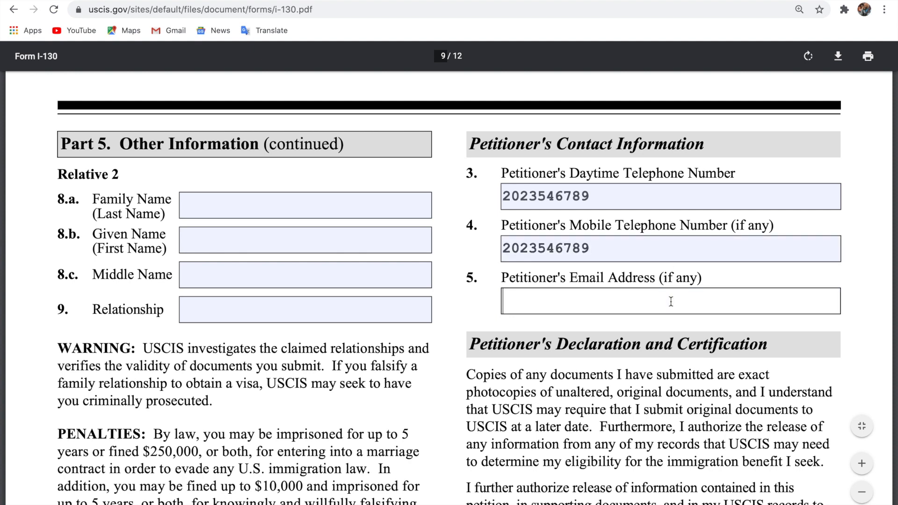
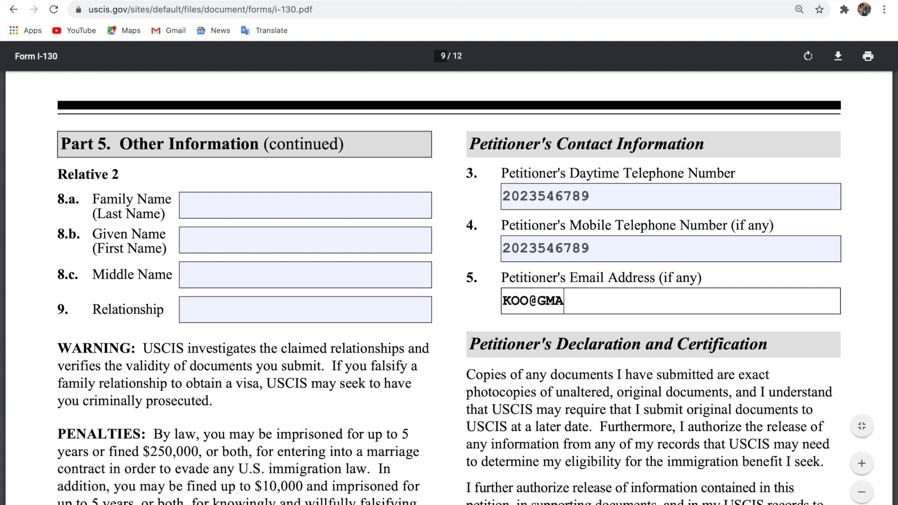
{"action": "scroll", "coordinate": [449, 287], "scroll_direction": "down", "scroll_amount": 6}
Tick the statement that the petitioner reads and understands English.
{"action": "scroll", "coordinate": [212, 331], "scroll_direction": "down", "scroll_amount": 5}
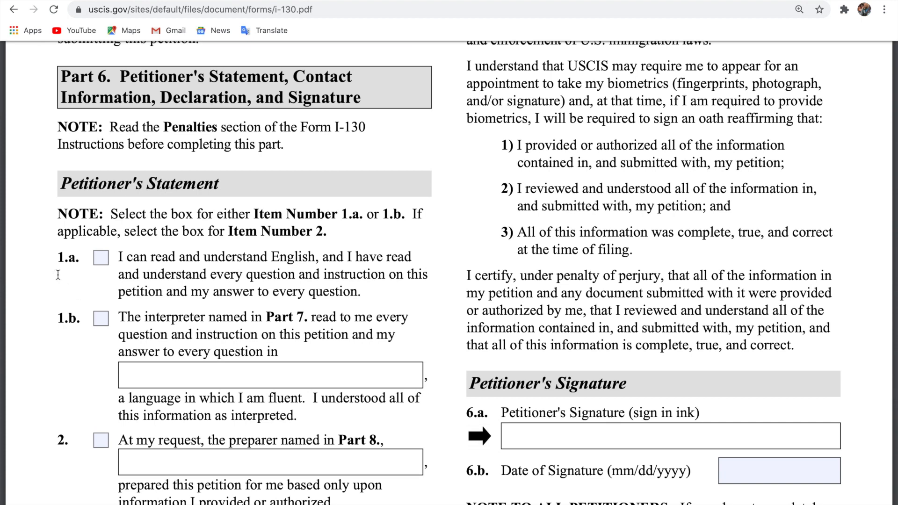
{"action": "left_click", "coordinate": [102, 262]}
{"action": "scroll", "coordinate": [242, 279], "scroll_direction": "down", "scroll_amount": 2}
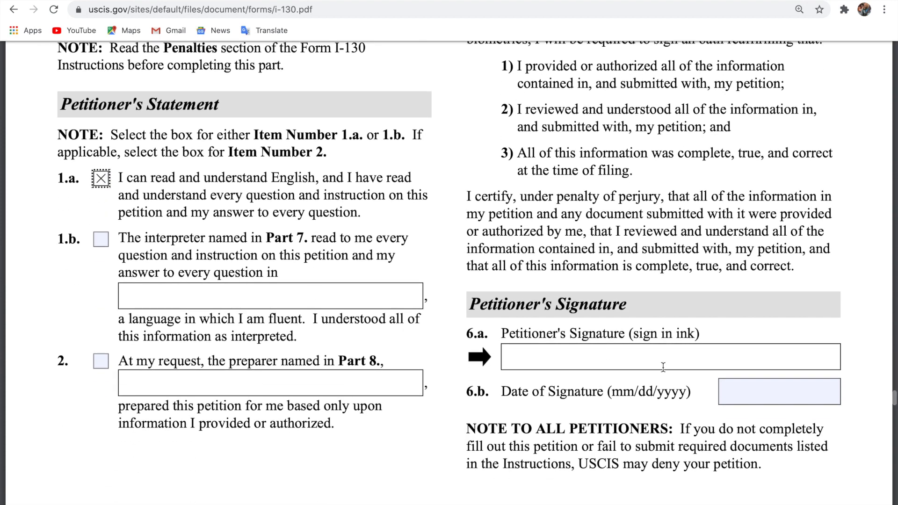
Enter 07/27/2020 as the petitioner's 6.b Date of Signature.
{"action": "left_click", "coordinate": [737, 402]}
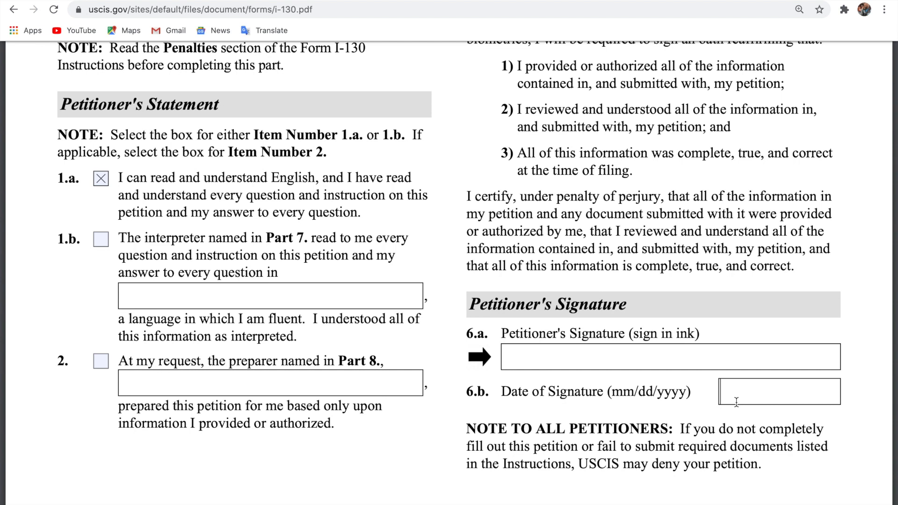
{"action": "type", "text": "0"}
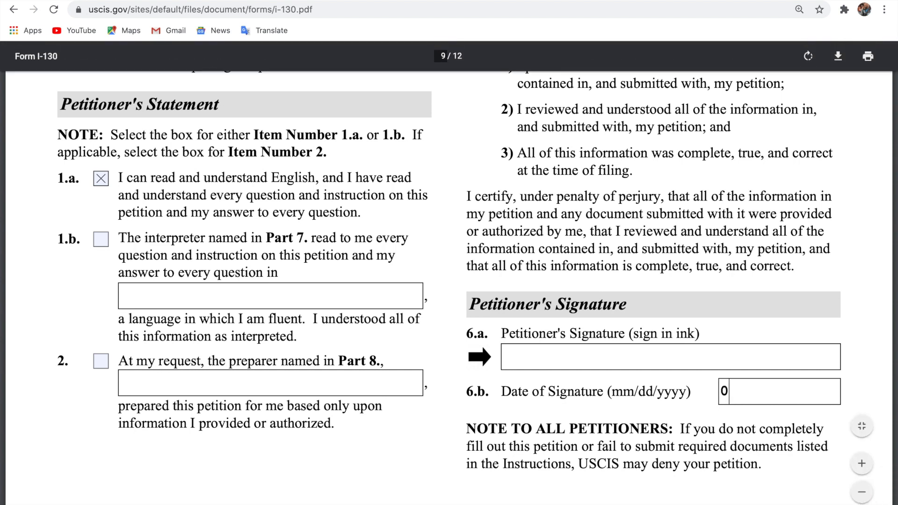
{"action": "key", "text": "BackSpace"}
{"action": "type", "text": "0"}
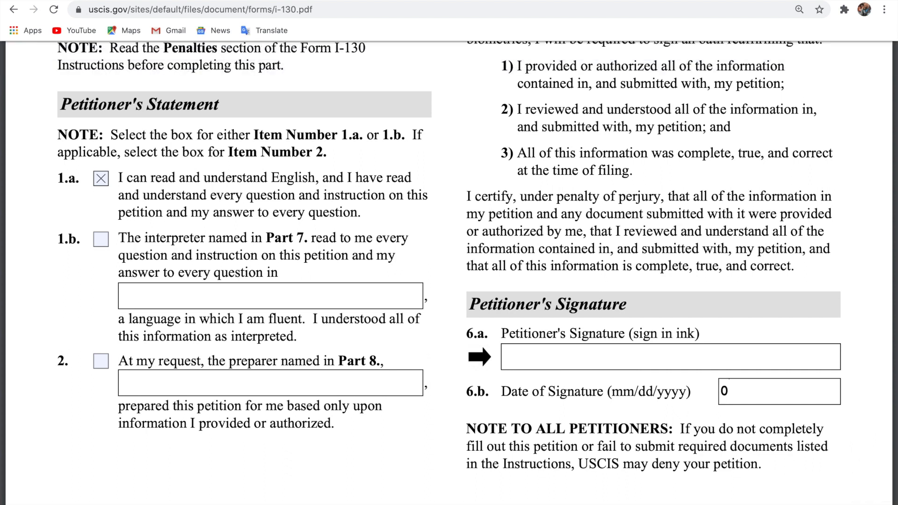
{"action": "type", "text": "7"}
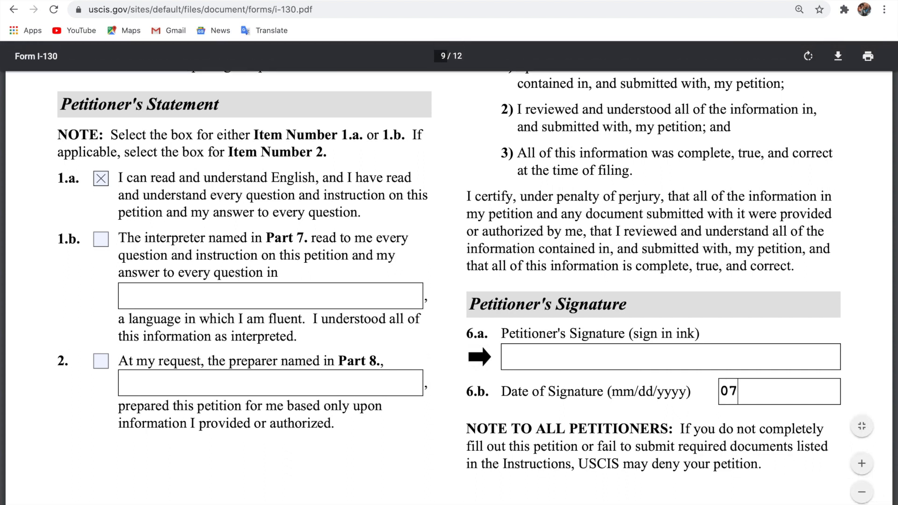
{"action": "type", "text": "/27/2020"}
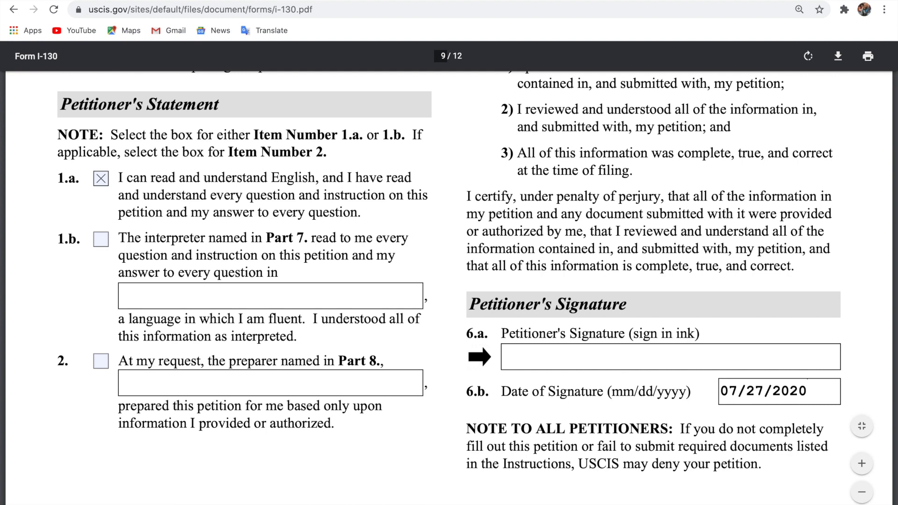
{"action": "scroll", "coordinate": [657, 354], "scroll_direction": "down", "scroll_amount": 10}
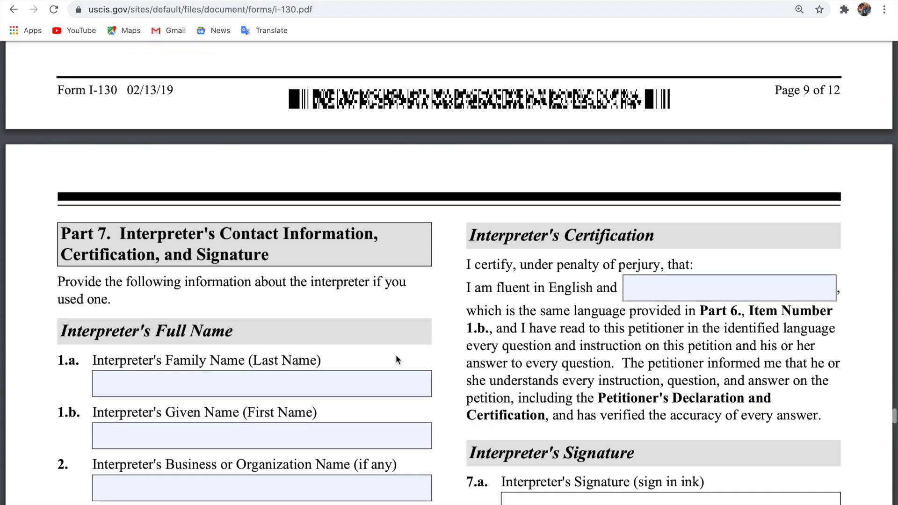
Scroll through the blank Parts 7–9 down to page 12, then back up toward page 6.
{"action": "scroll", "coordinate": [396, 355], "scroll_direction": "down", "scroll_amount": 2}
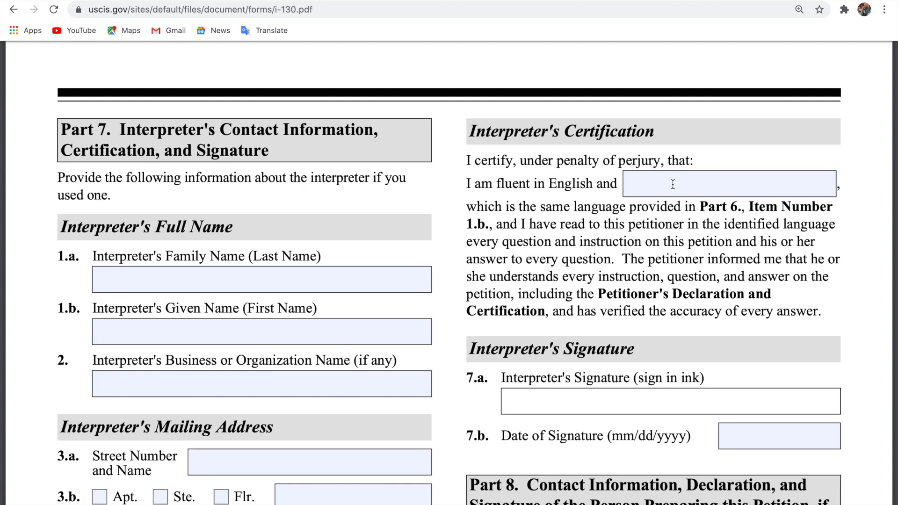
{"action": "scroll", "coordinate": [251, 335], "scroll_direction": "down", "scroll_amount": 5}
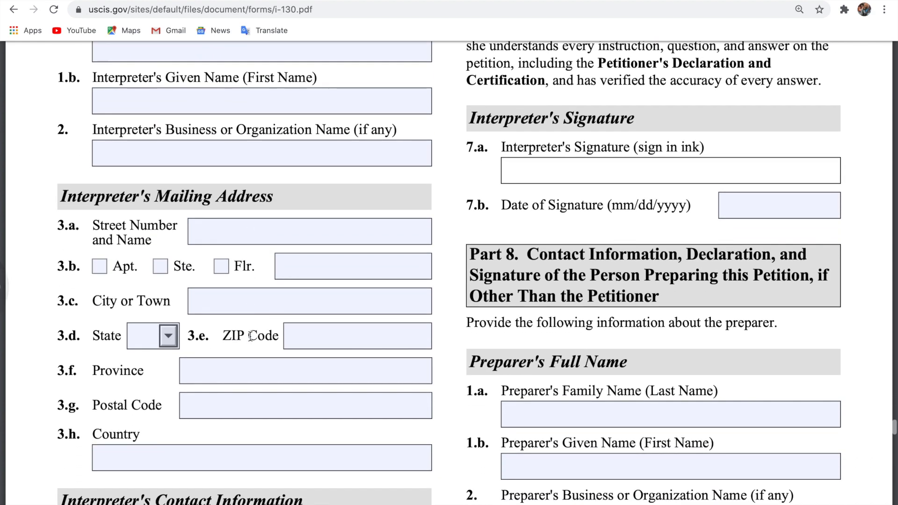
{"action": "scroll", "coordinate": [295, 360], "scroll_direction": "down", "scroll_amount": 6}
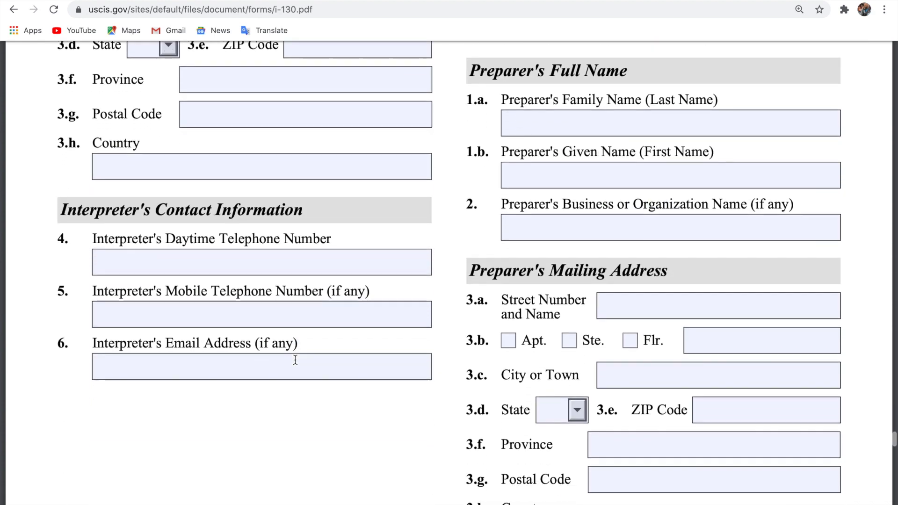
{"action": "scroll", "coordinate": [295, 361], "scroll_direction": "down", "scroll_amount": 2}
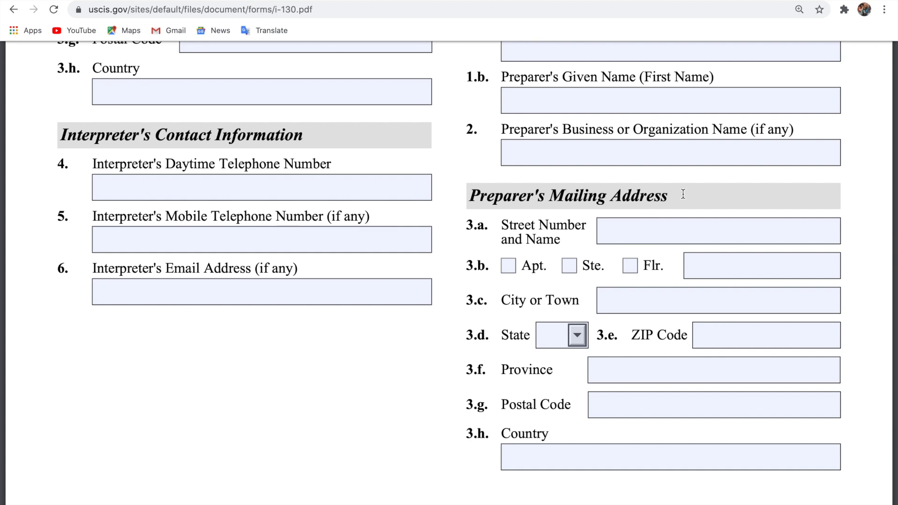
{"action": "scroll", "coordinate": [683, 194], "scroll_direction": "up", "scroll_amount": 5}
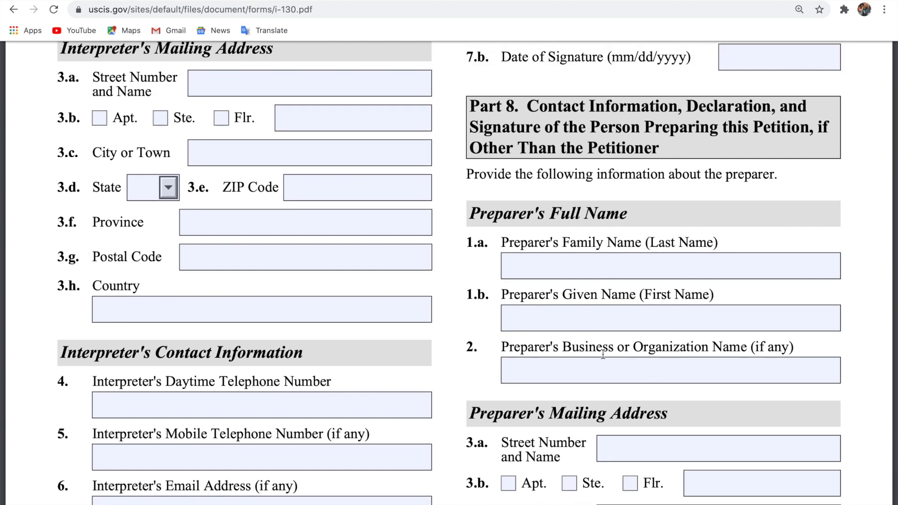
{"action": "scroll", "coordinate": [603, 355], "scroll_direction": "down", "scroll_amount": 12}
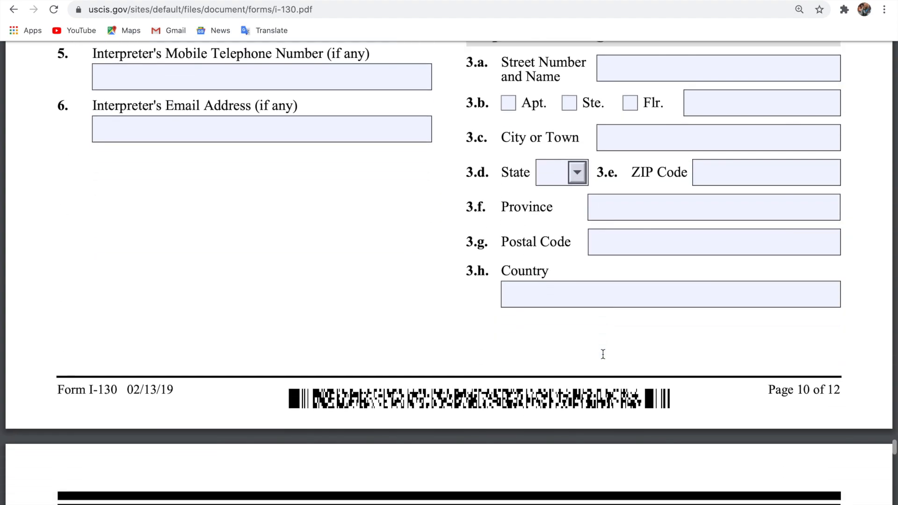
{"action": "scroll", "coordinate": [603, 355], "scroll_direction": "down", "scroll_amount": 20}
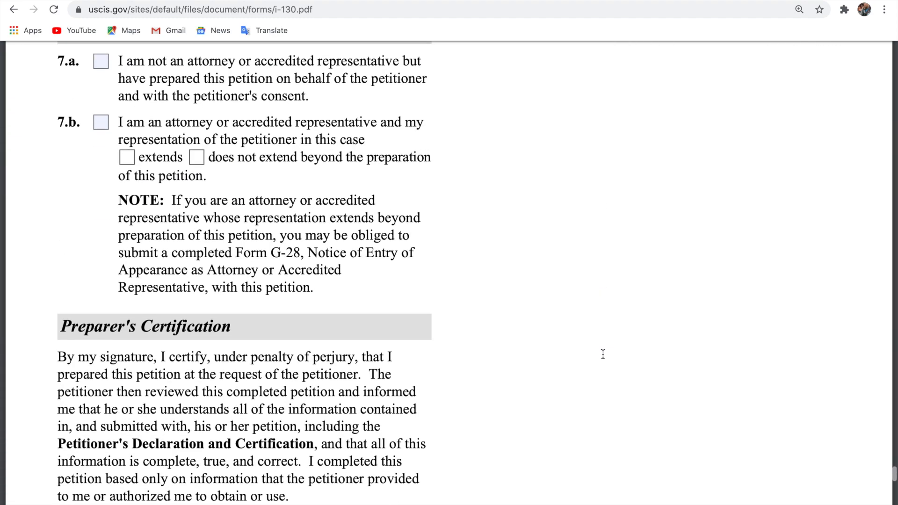
{"action": "scroll", "coordinate": [604, 354], "scroll_direction": "down", "scroll_amount": 9}
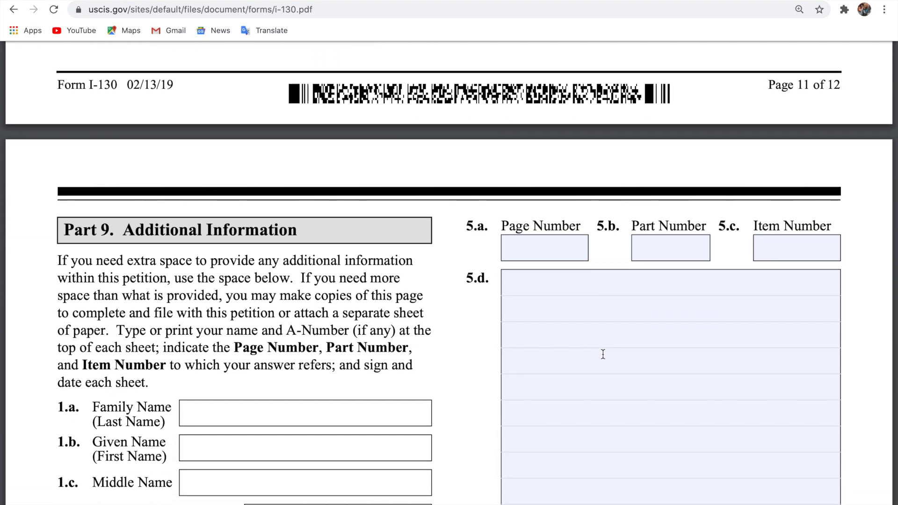
{"action": "scroll", "coordinate": [603, 354], "scroll_direction": "down", "scroll_amount": 3}
{"action": "scroll", "coordinate": [603, 354], "scroll_direction": "down", "scroll_amount": 11}
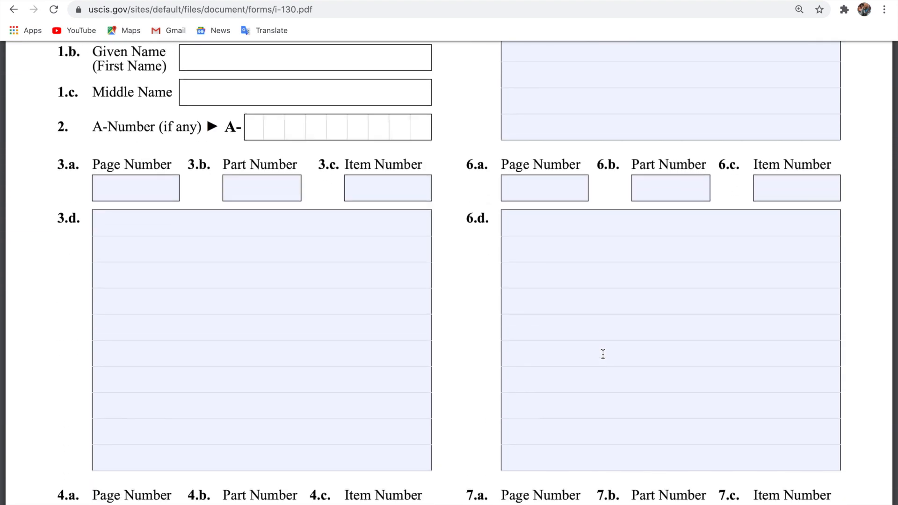
{"action": "scroll", "coordinate": [603, 354], "scroll_direction": "down", "scroll_amount": 4}
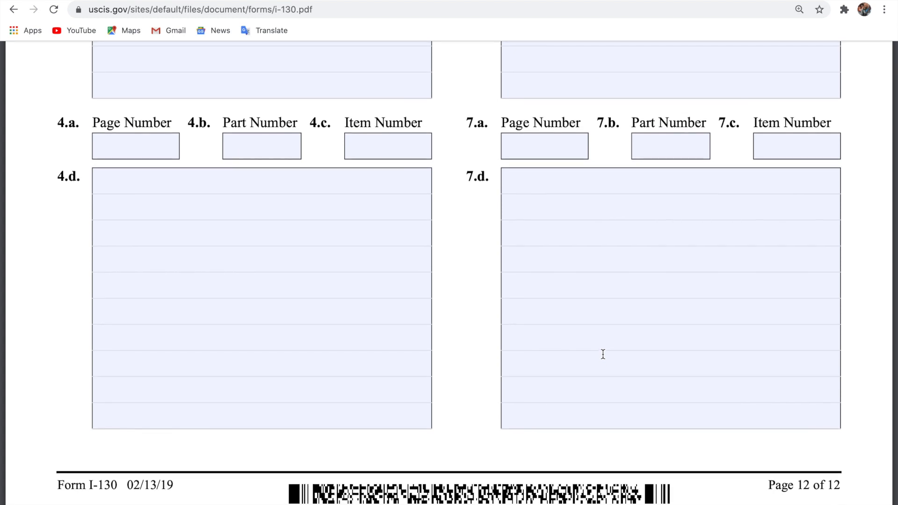
{"action": "scroll", "coordinate": [603, 355], "scroll_direction": "up", "scroll_amount": 20}
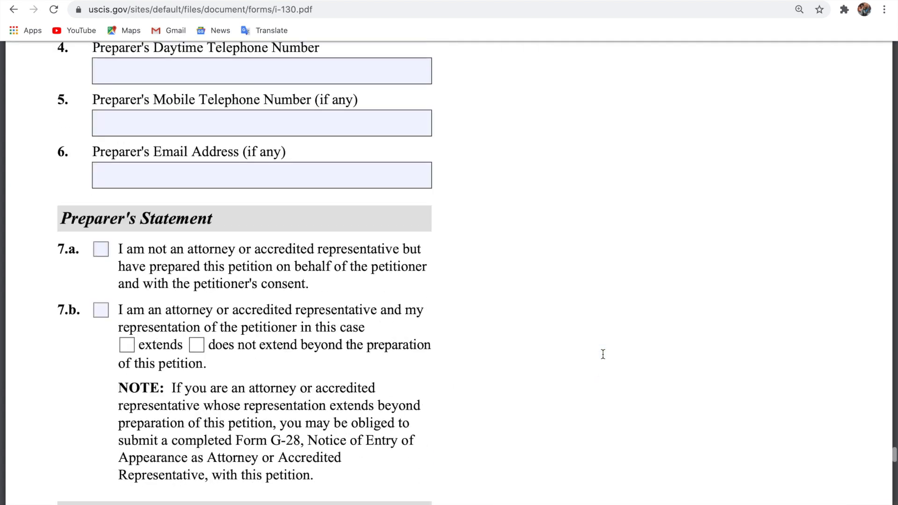
{"action": "scroll", "coordinate": [603, 354], "scroll_direction": "up", "scroll_amount": 20}
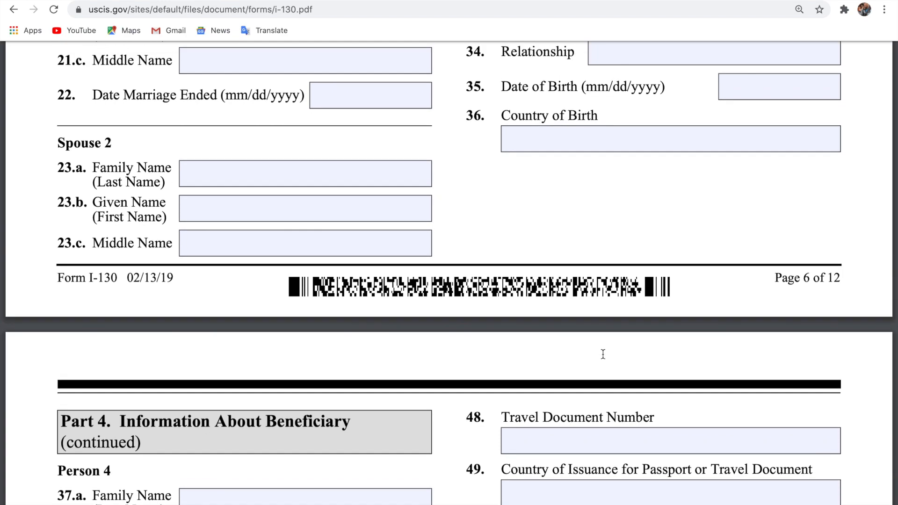
Scroll back up to the Petition for Alien Relative heading on page 1.
{"action": "scroll", "coordinate": [604, 354], "scroll_direction": "up", "scroll_amount": 20}
{"action": "scroll", "coordinate": [603, 354], "scroll_direction": "up", "scroll_amount": 20}
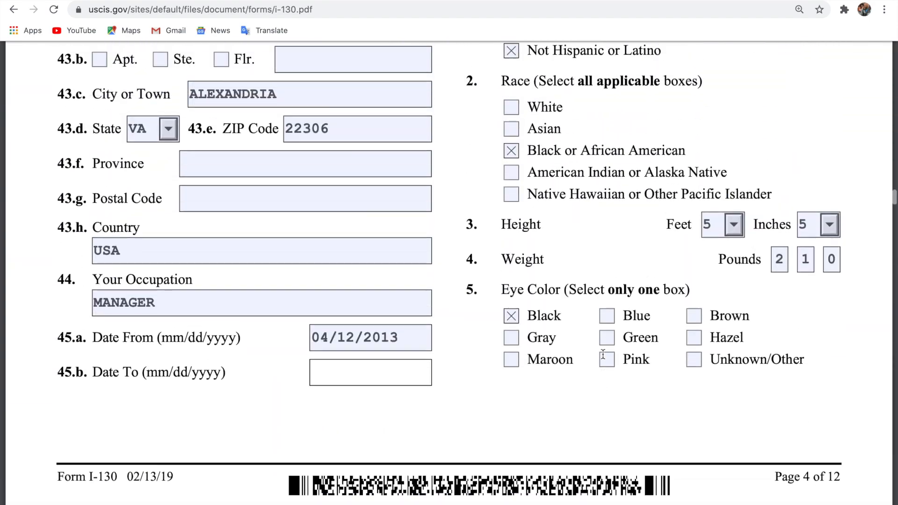
{"action": "scroll", "coordinate": [603, 354], "scroll_direction": "up", "scroll_amount": 20}
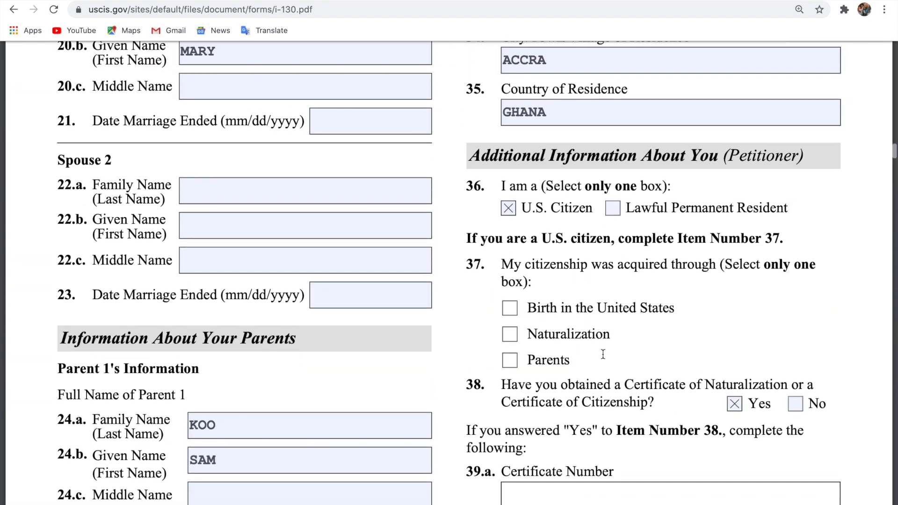
{"action": "scroll", "coordinate": [603, 354], "scroll_direction": "up", "scroll_amount": 20}
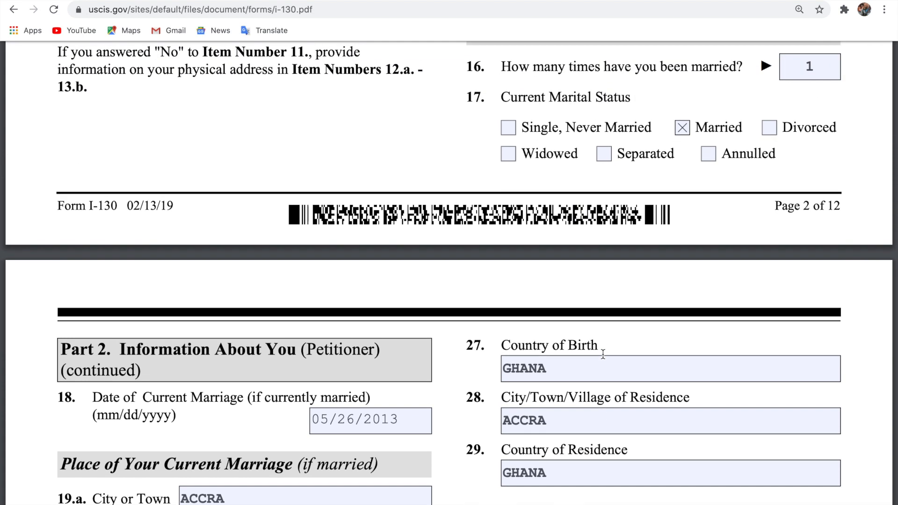
{"action": "scroll", "coordinate": [604, 354], "scroll_direction": "up", "scroll_amount": 20}
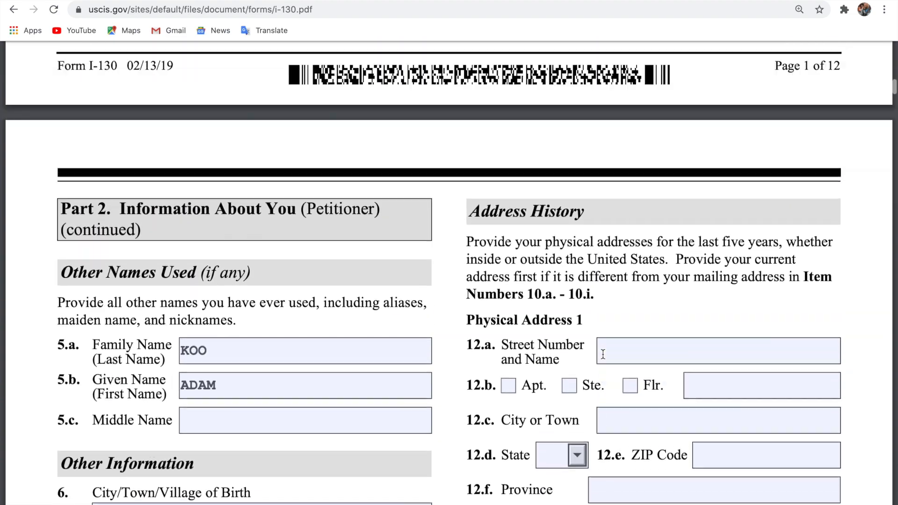
{"action": "scroll", "coordinate": [603, 354], "scroll_direction": "up", "scroll_amount": 5}
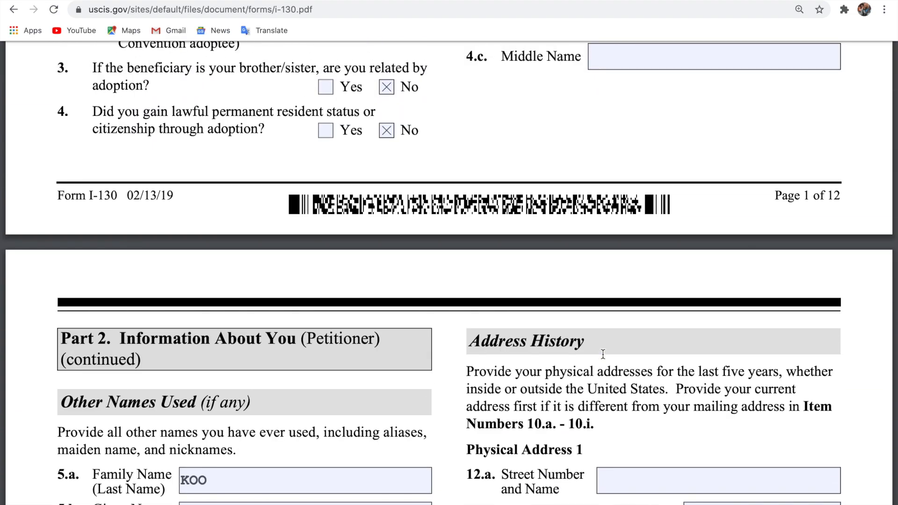
{"action": "scroll", "coordinate": [604, 354], "scroll_direction": "up", "scroll_amount": 15}
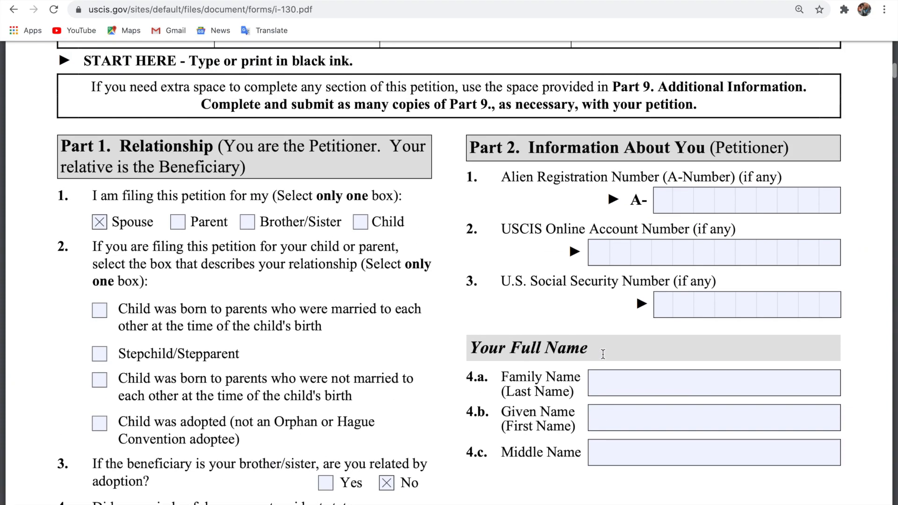
{"action": "scroll", "coordinate": [603, 355], "scroll_direction": "up", "scroll_amount": 12}
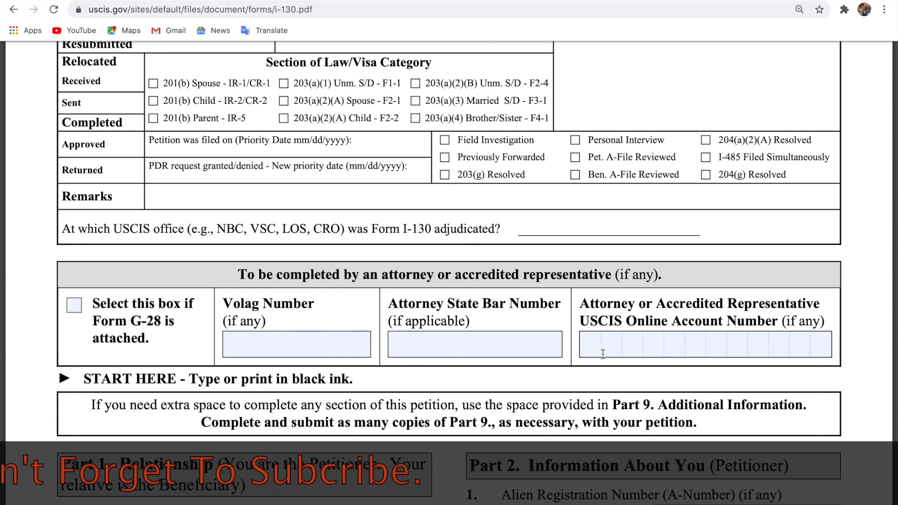
{"action": "scroll", "coordinate": [603, 355], "scroll_direction": "down", "scroll_amount": 2}
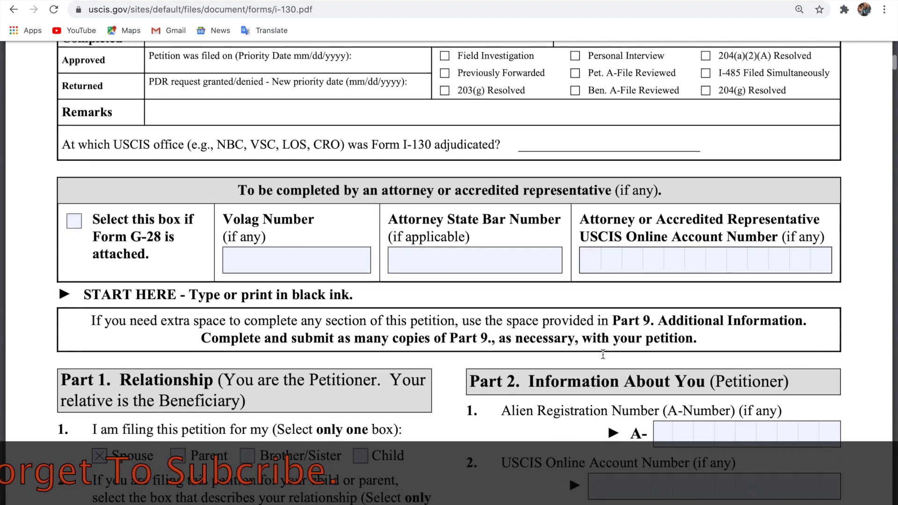
{"action": "scroll", "coordinate": [603, 354], "scroll_direction": "up", "scroll_amount": 5}
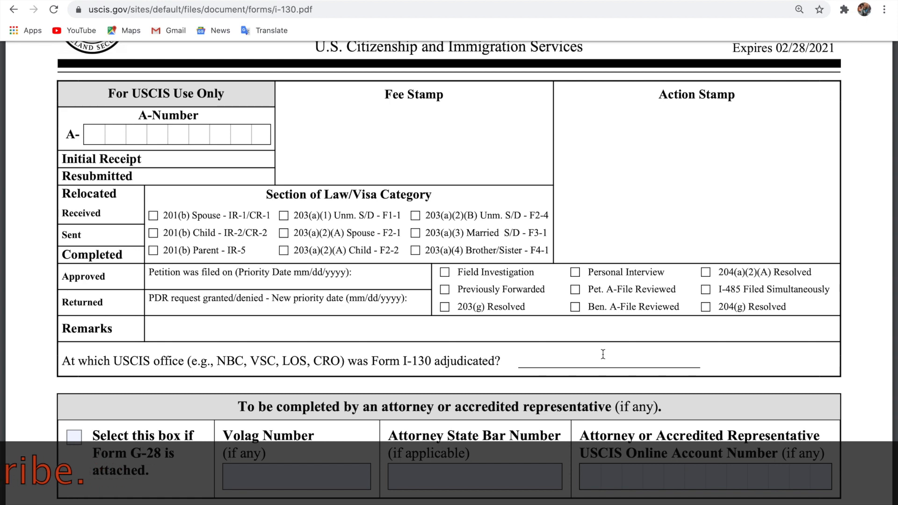
{"action": "scroll", "coordinate": [603, 354], "scroll_direction": "up", "scroll_amount": 3}
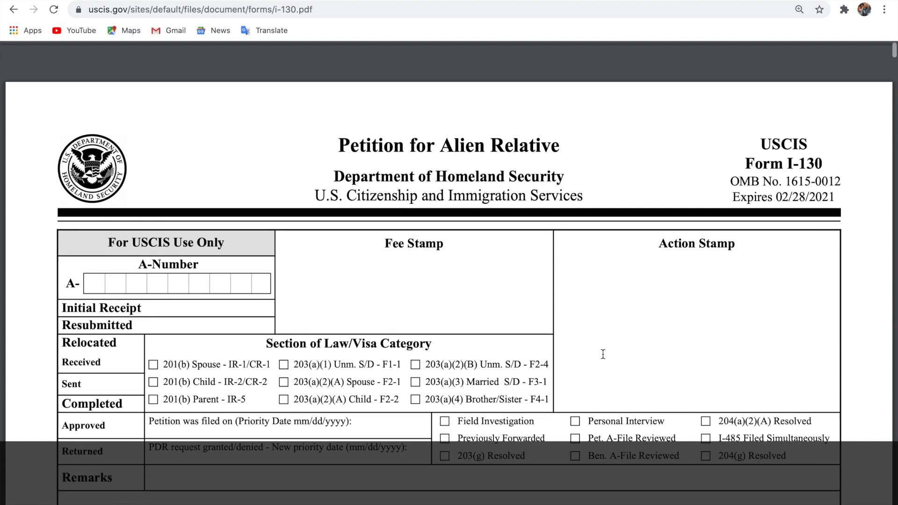